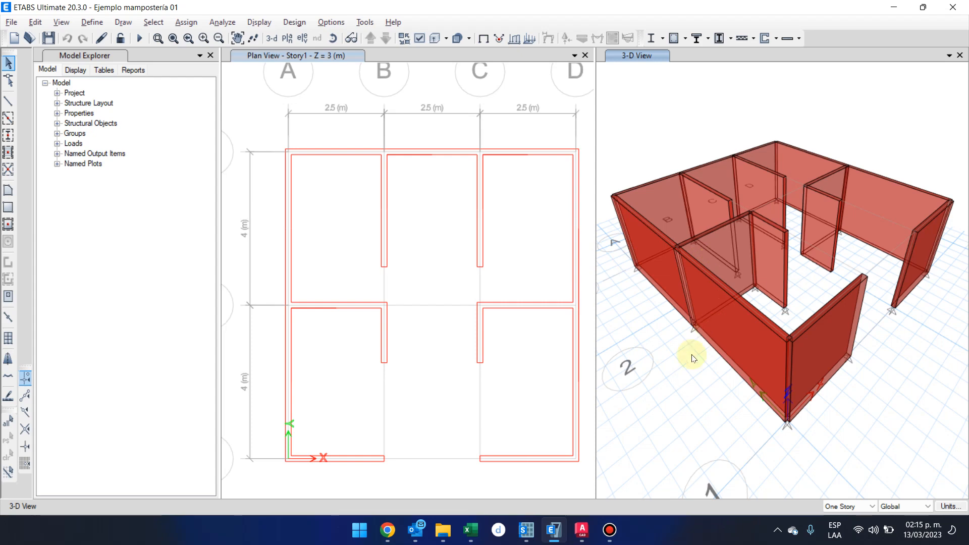
Examine the masonry walls and the base supports of the front wall between grids A and B in the 3D view.
middle_click_drag(683, 368, 669, 337, "shift")
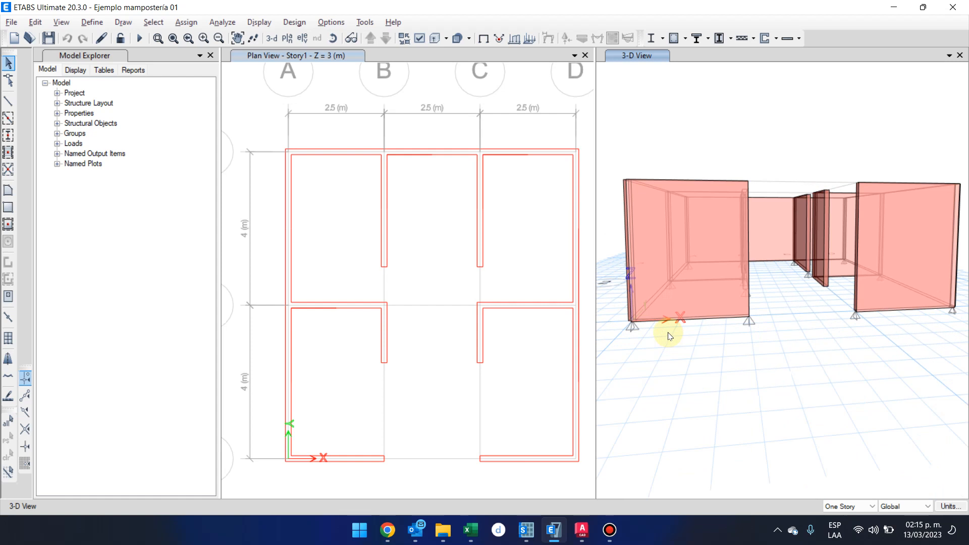
left_click_drag(615, 311, 754, 361)
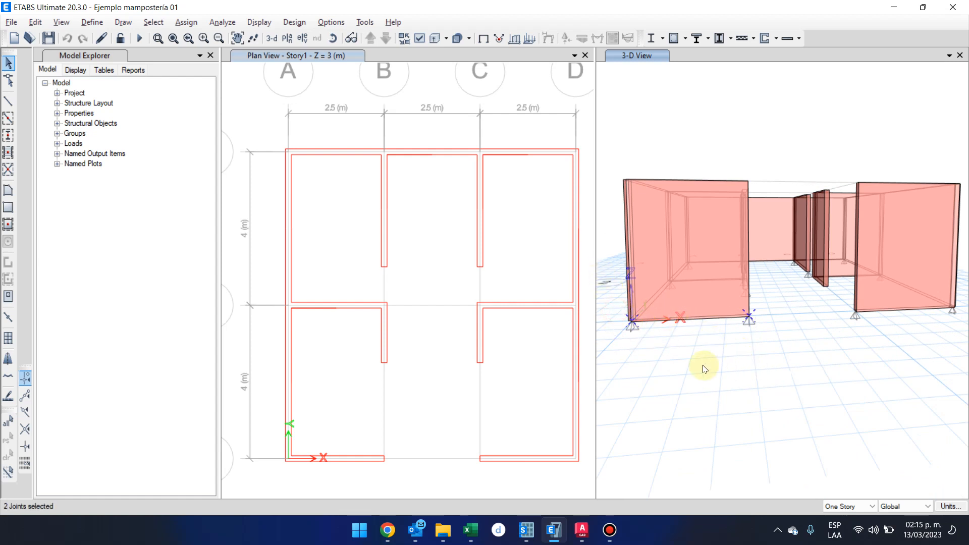
key("Escape")
scroll(750, 328, "up", 2)
scroll(750, 328, "down", 4)
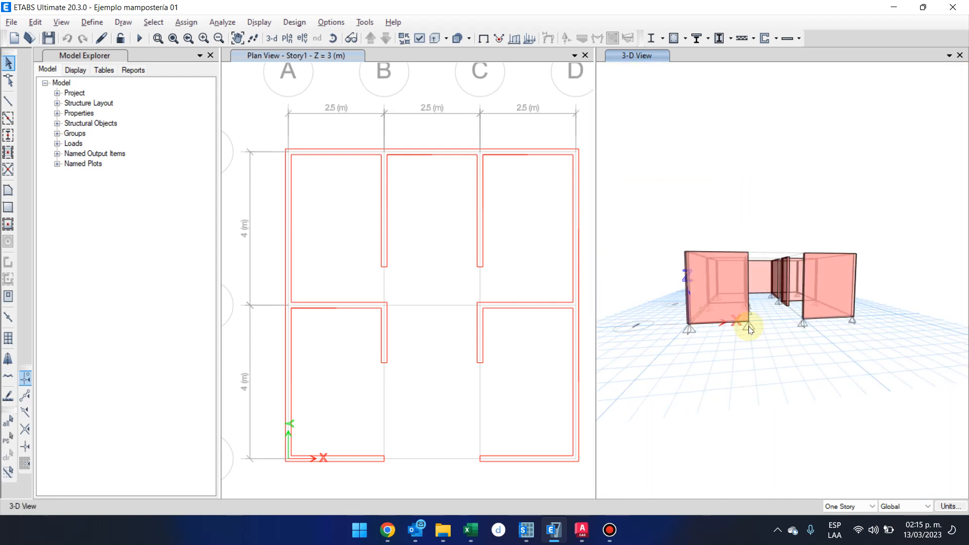
scroll(750, 328, "up", 2)
left_click(421, 102)
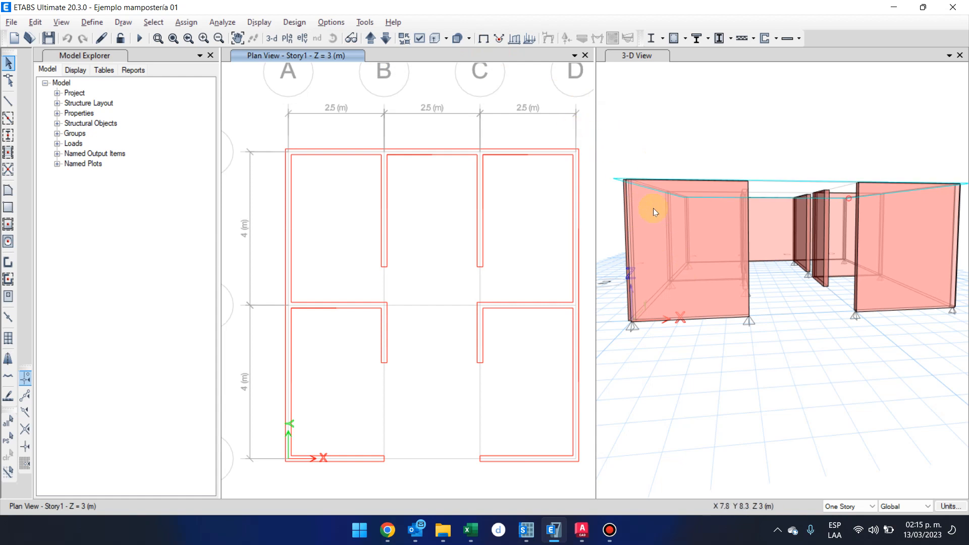
left_click(666, 323)
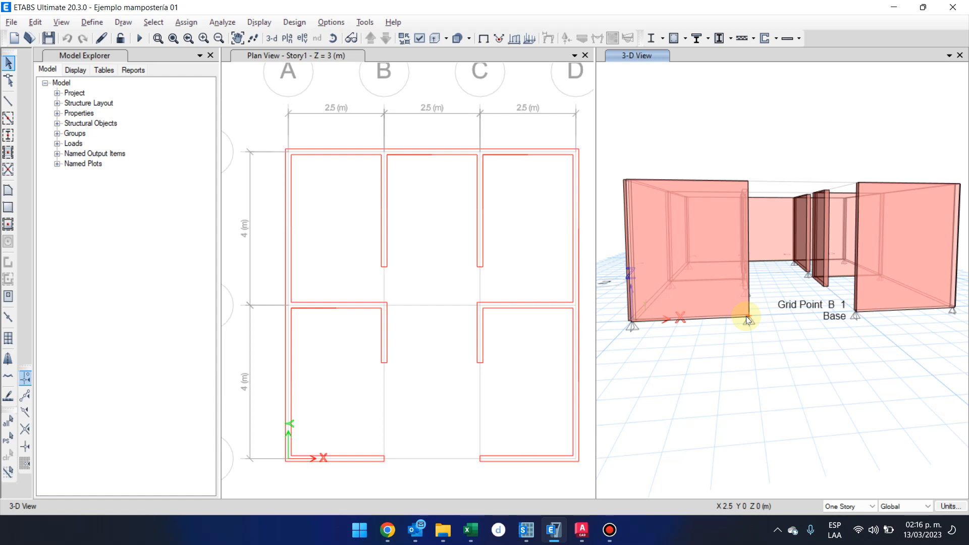
scroll(669, 322, "up", 4)
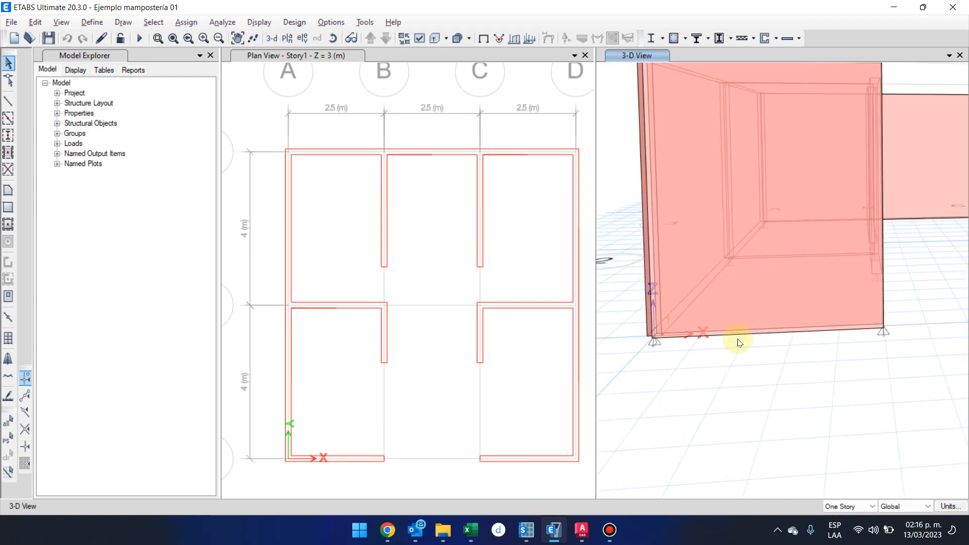
Capture a screen clip of the front wall in the 3D view and open it enlarged in the Snipping Tool.
key("super+shift+s")
left_click_drag(637, 59, 933, 404)
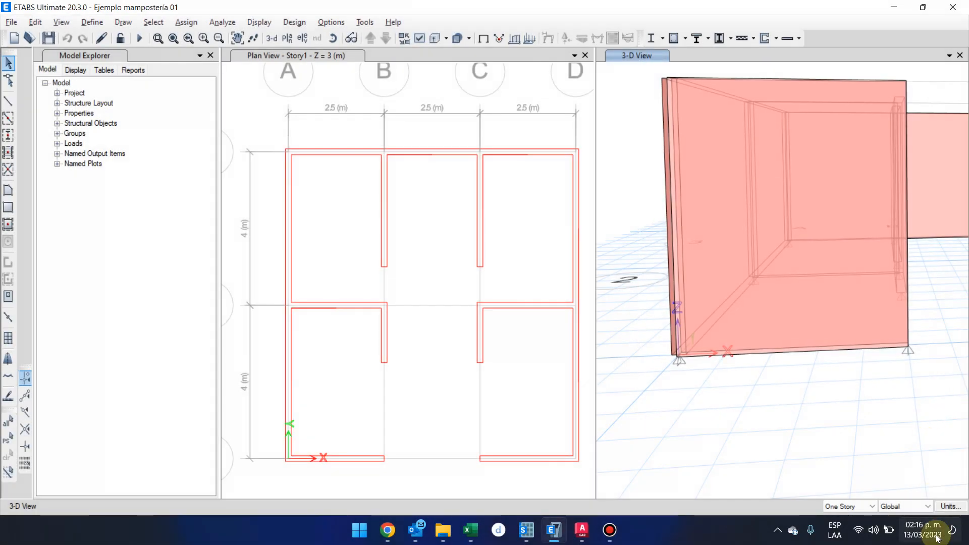
left_click(928, 534)
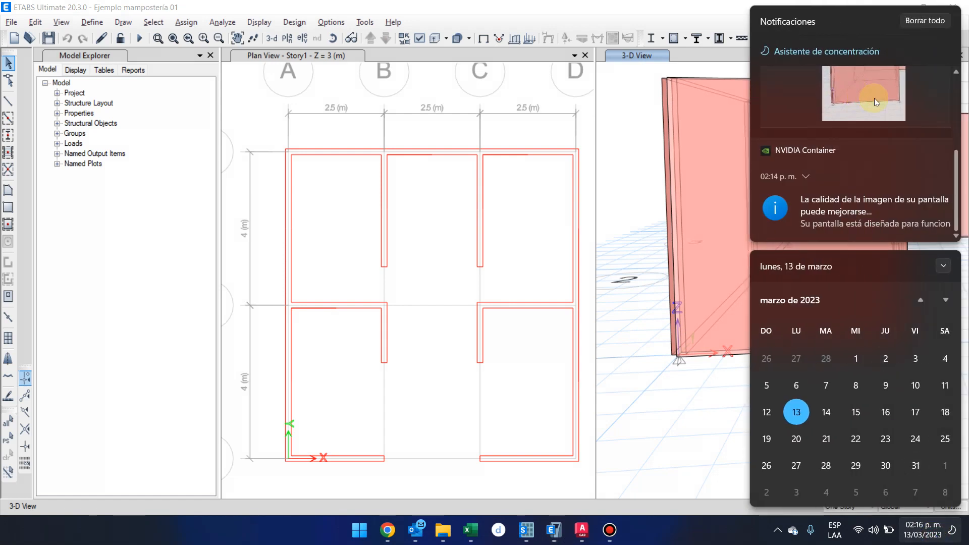
left_click(874, 98)
left_click(926, 88)
double_click(649, 207)
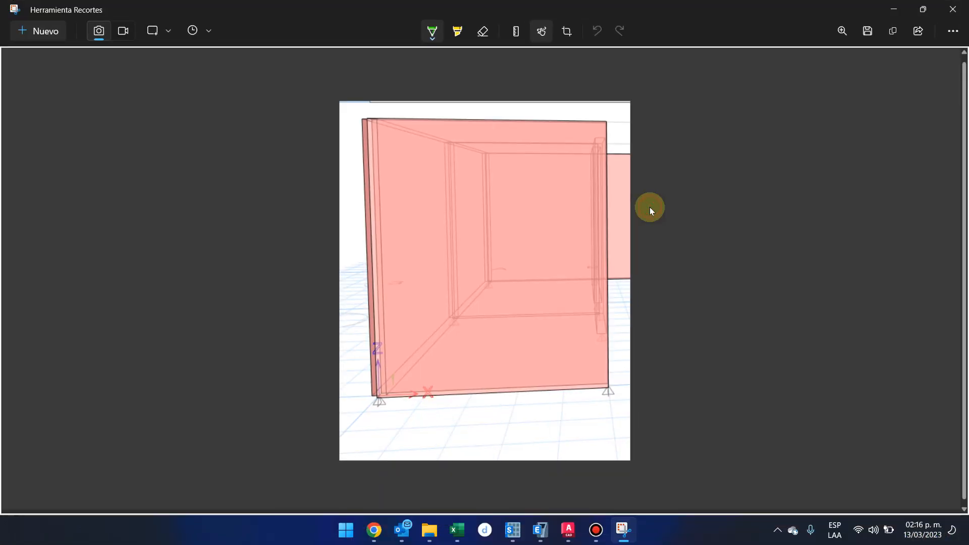
Align the ruler with the wall's base edge in the clip and mark green line segments along it.
scroll(506, 413, "up", 2, "ctrl")
left_click_drag(490, 407, 504, 405)
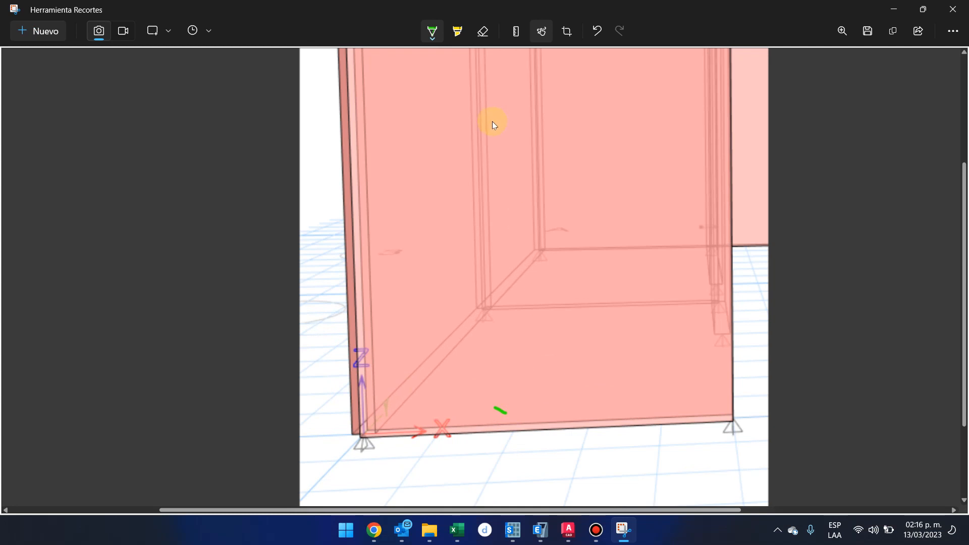
key("ctrl+z")
left_click(515, 32)
left_click_drag(584, 330, 646, 474)
scroll(646, 467, "down", 2)
scroll(646, 468, "down", 1)
mouse_move(366, 425)
left_mouse_down()
mouse_move(749, 419)
mouse_move(801, 528)
left_mouse_up()
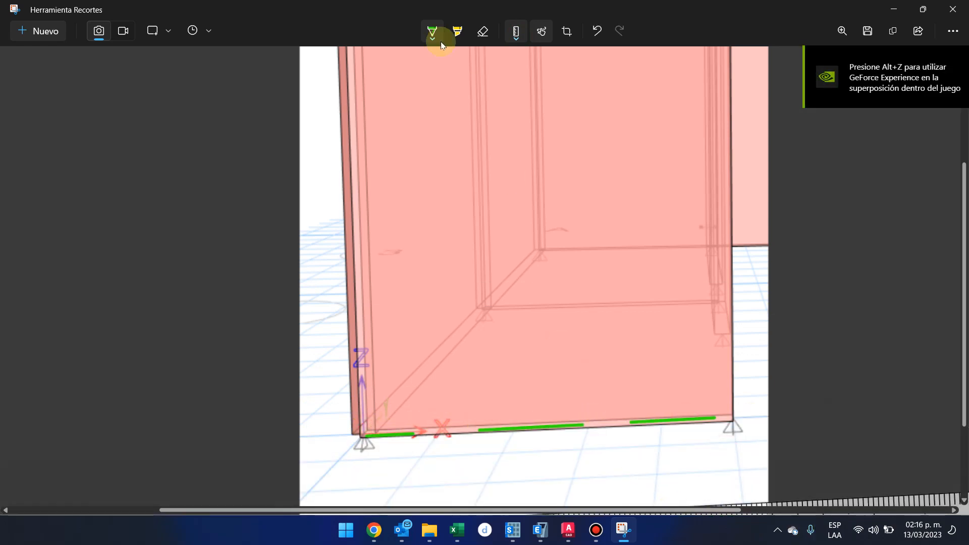
Switch the pen to purple and sketch a sagging curve below the wall's base from one support to the other.
left_click(431, 35)
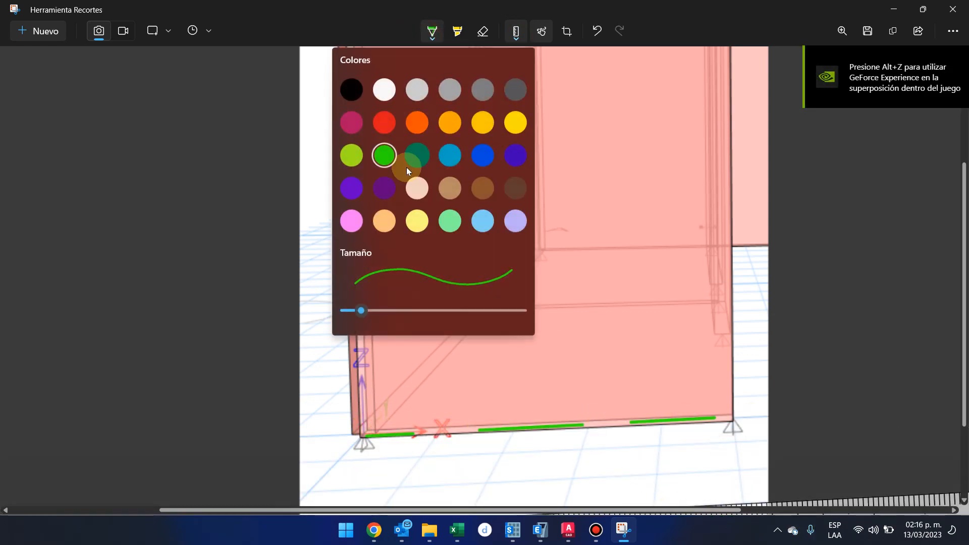
left_click(377, 190)
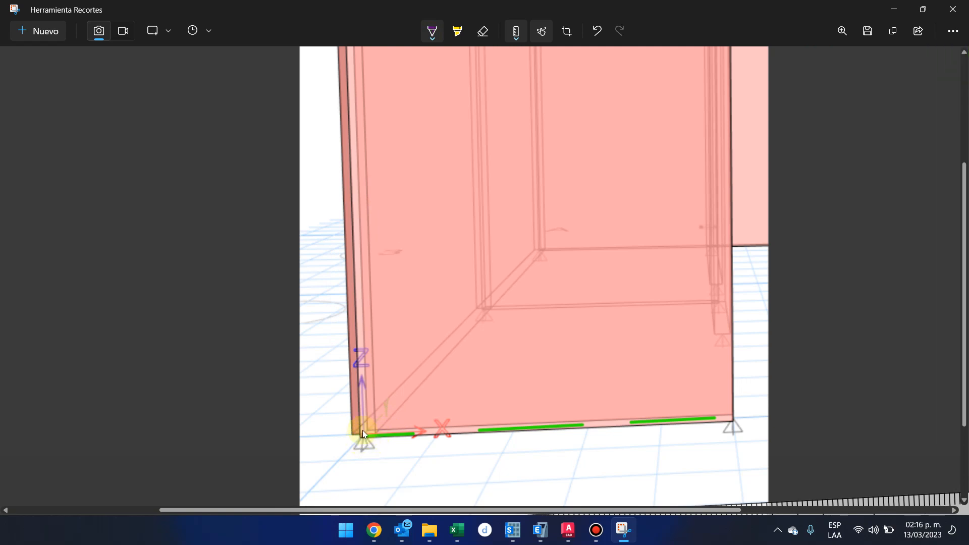
mouse_move(359, 437)
left_mouse_down()
mouse_move(358, 411)
mouse_move(391, 448)
left_mouse_up()
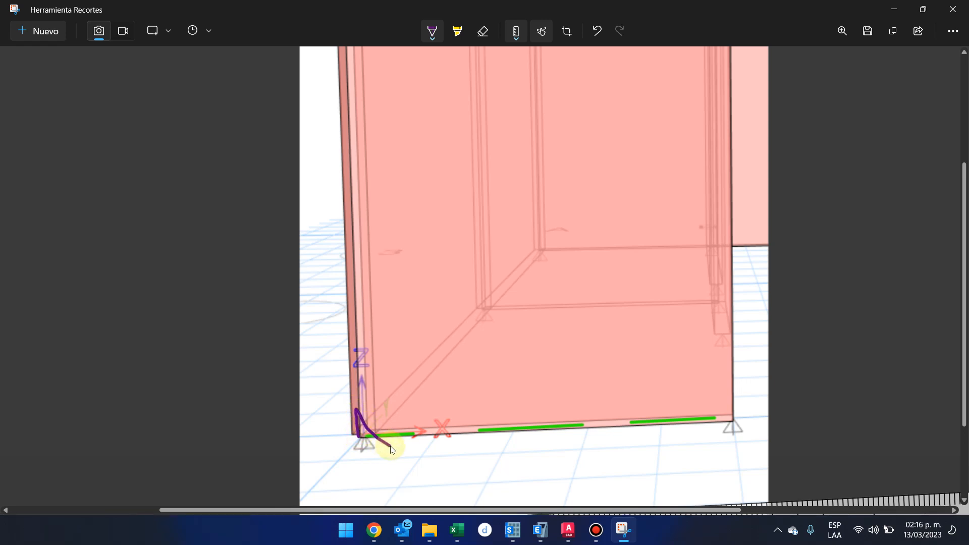
mouse_move(391, 448)
left_mouse_down()
mouse_move(500, 463)
mouse_move(731, 419)
left_mouse_up()
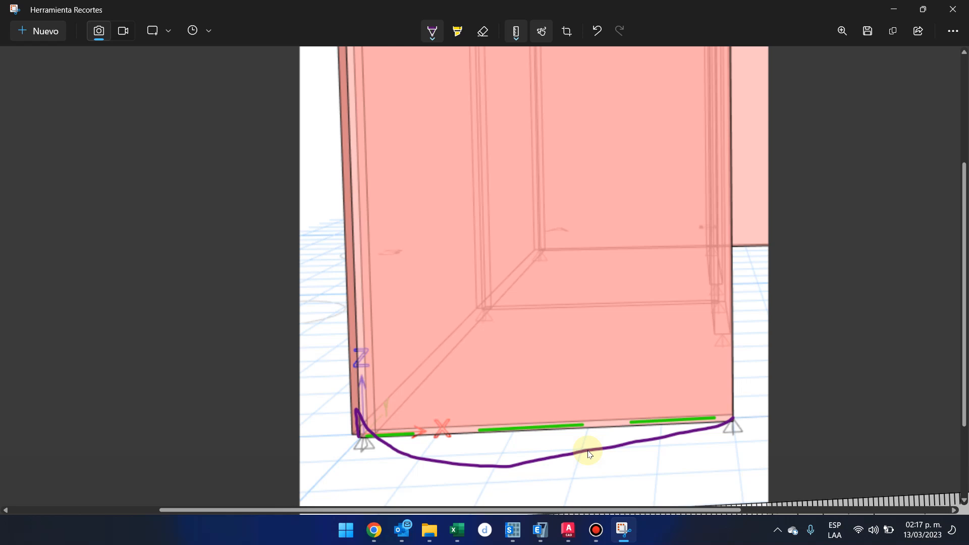
Undo the purple curve, trace along the wall's base edge, and close the screen clip to return to ETABS.
left_click(596, 31)
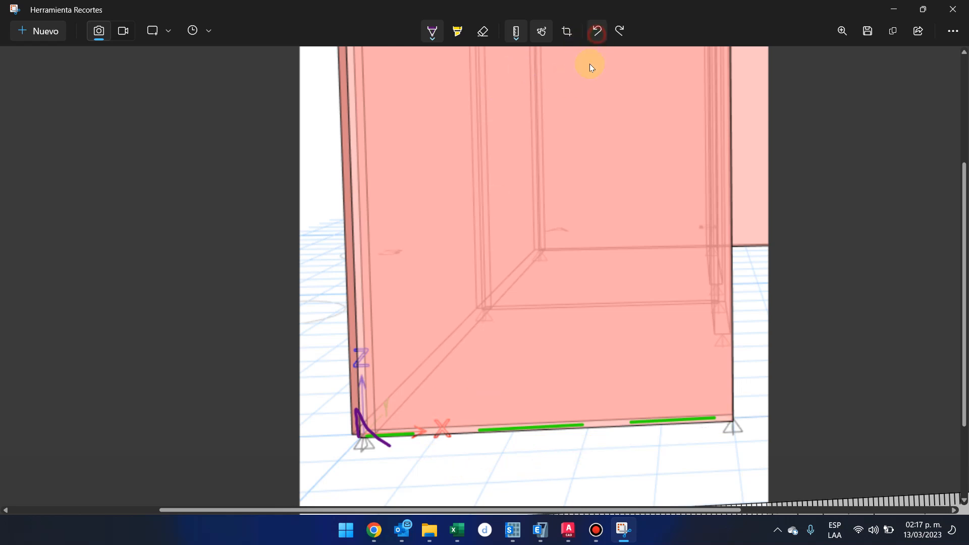
left_click(596, 31)
left_click_drag(412, 435, 413, 436)
left_click_drag(479, 433, 538, 427)
left_click(951, 9)
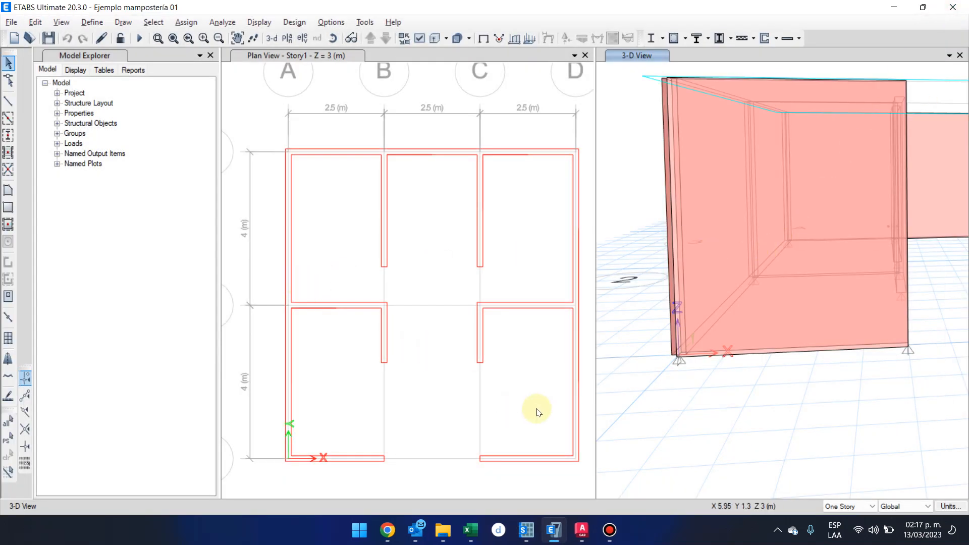
Review the property data of the Muro 15 wall section.
left_click(733, 416)
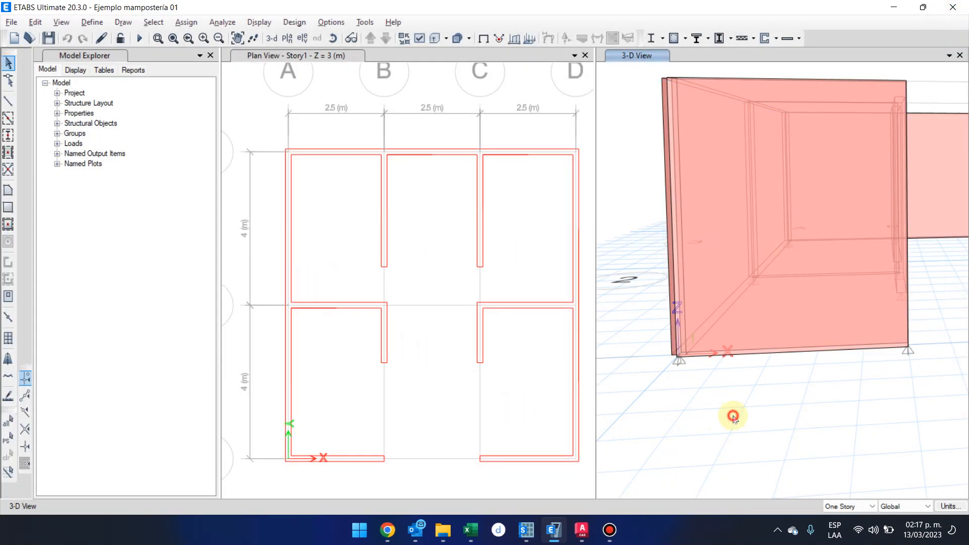
left_click(92, 22)
mouse_move(80, 58)
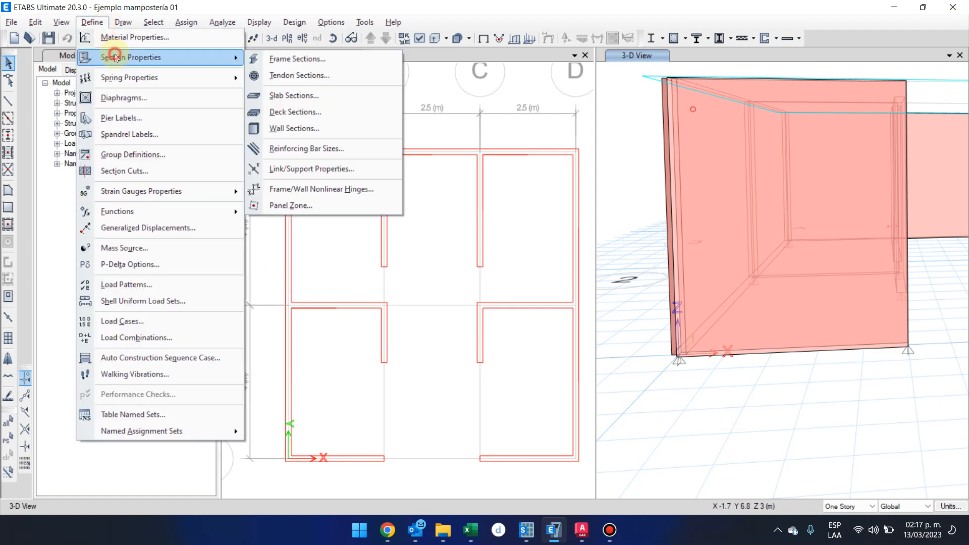
left_click(363, 125)
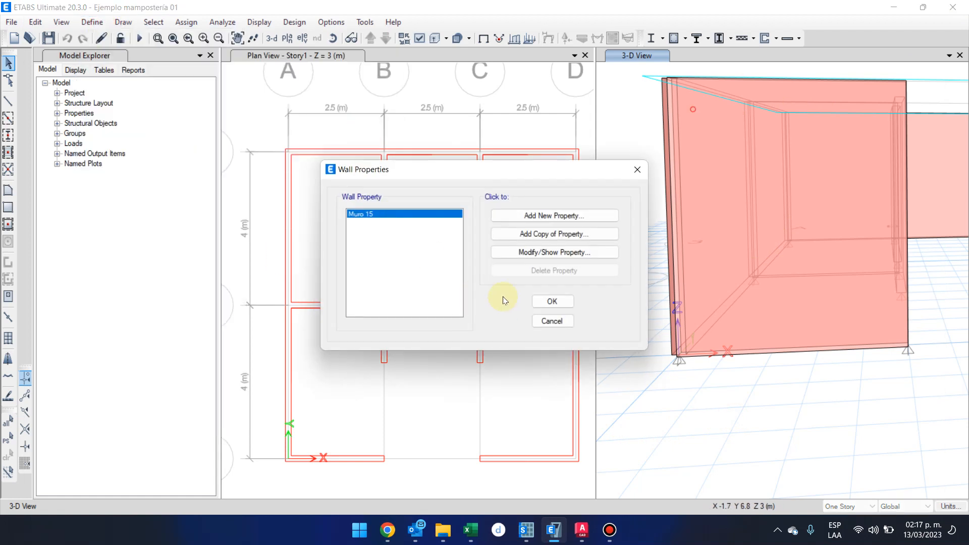
left_click(524, 261)
left_click(515, 373)
left_click(550, 305)
left_click(92, 23)
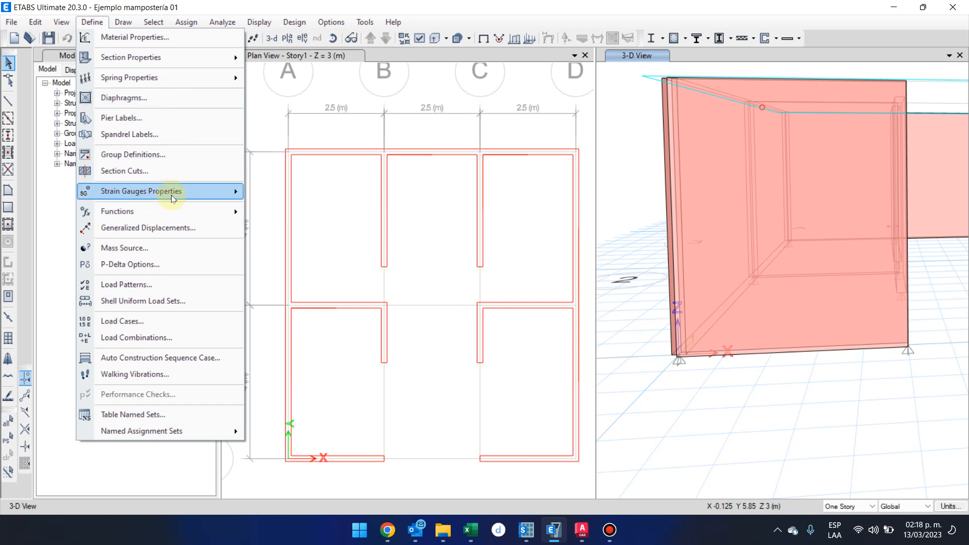
mouse_move(172, 196)
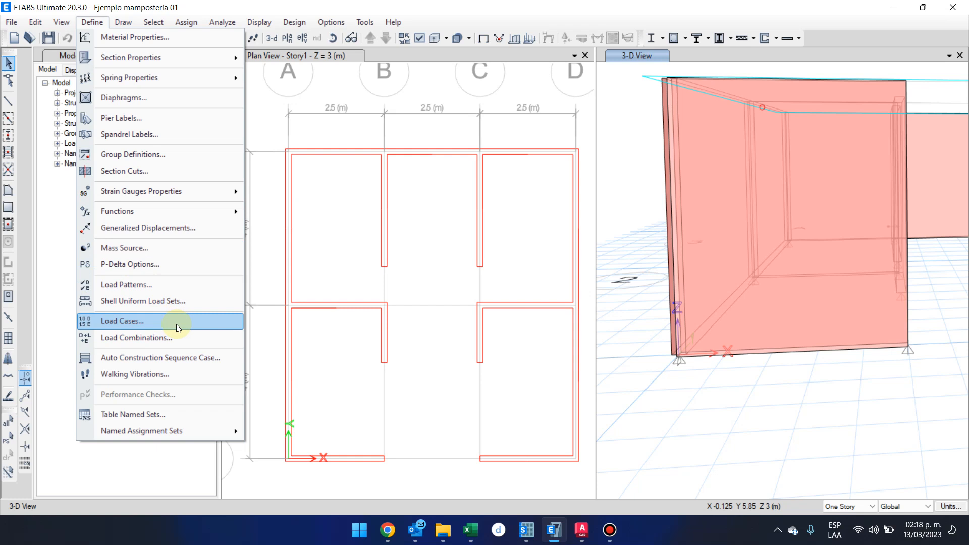
left_click(147, 59)
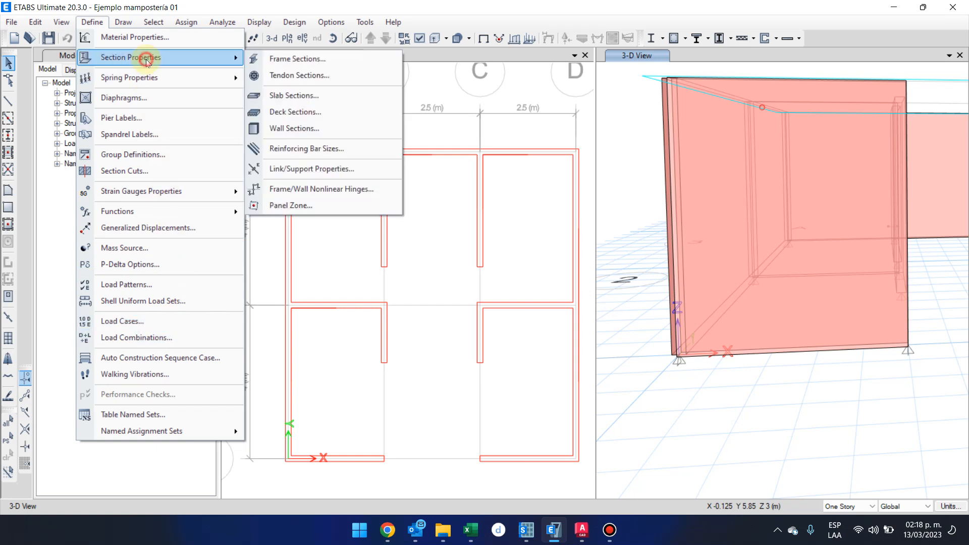
left_click(299, 58)
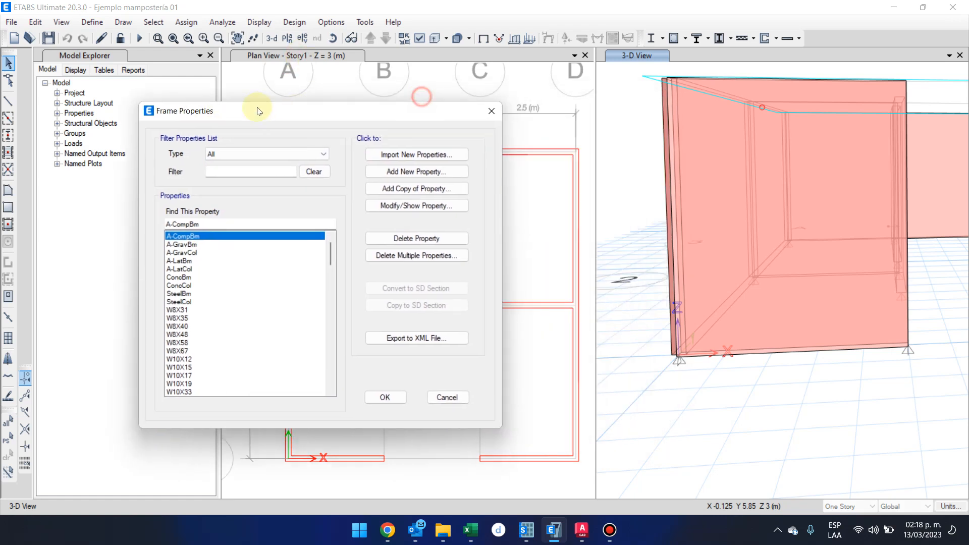
left_click(446, 398)
Open the frame section definitions and look through the list of predefined sections.
left_click(84, 24)
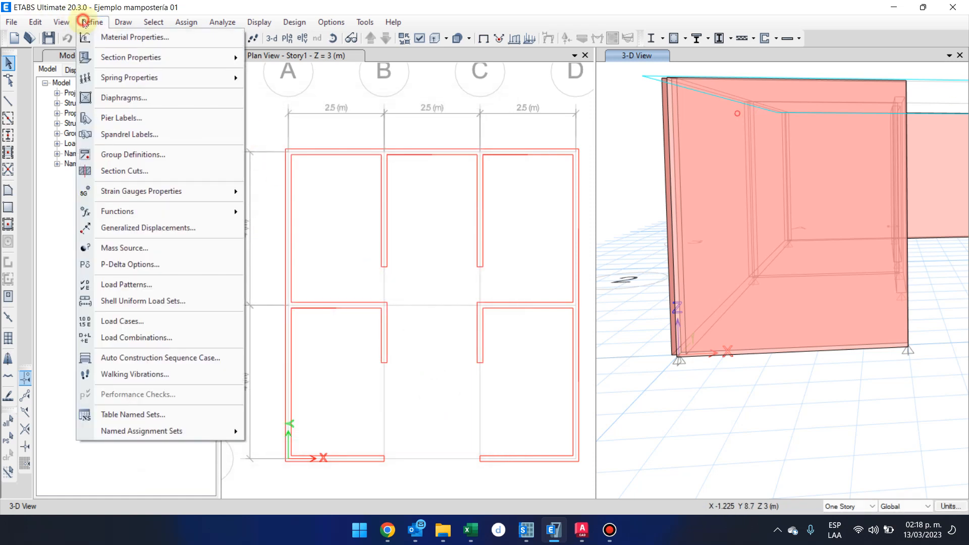
mouse_move(108, 59)
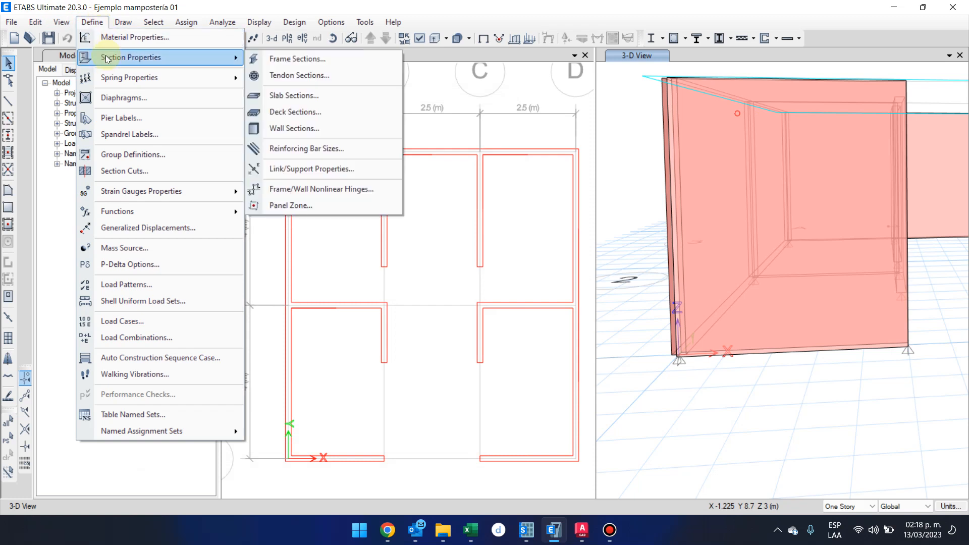
left_click(266, 59)
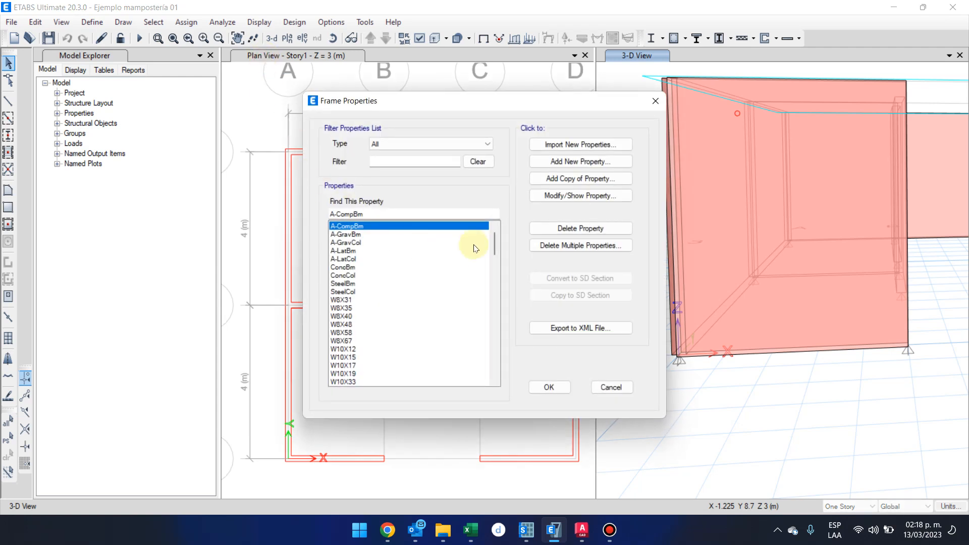
left_click_drag(494, 241, 495, 372)
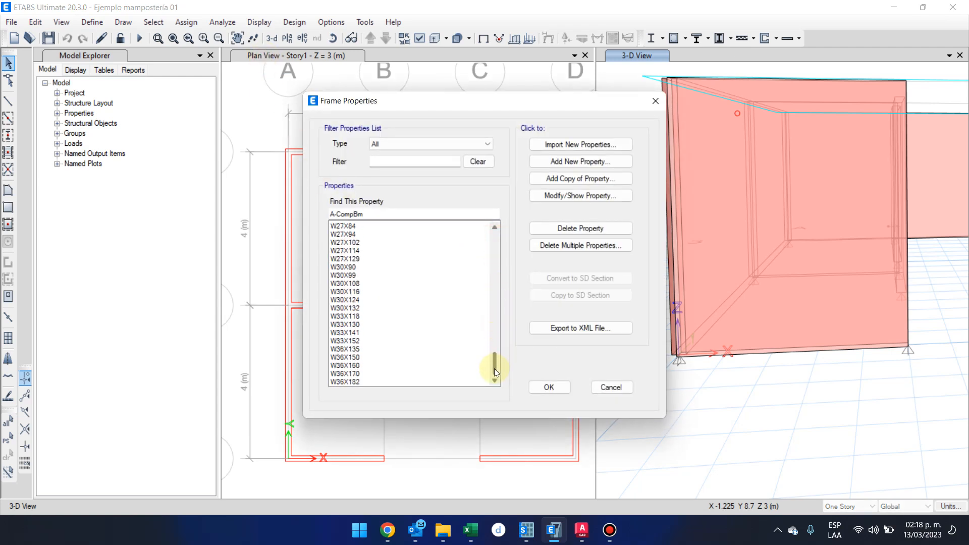
scroll(449, 373, "up", 5)
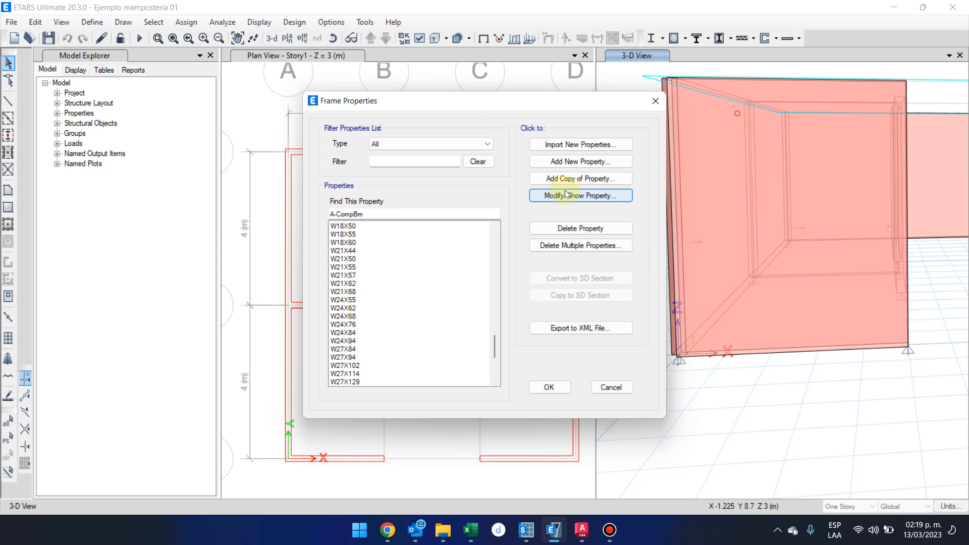
Check which frame sections are available for multiple deletion, also with W24X94 selected in the properties list.
left_click(607, 247)
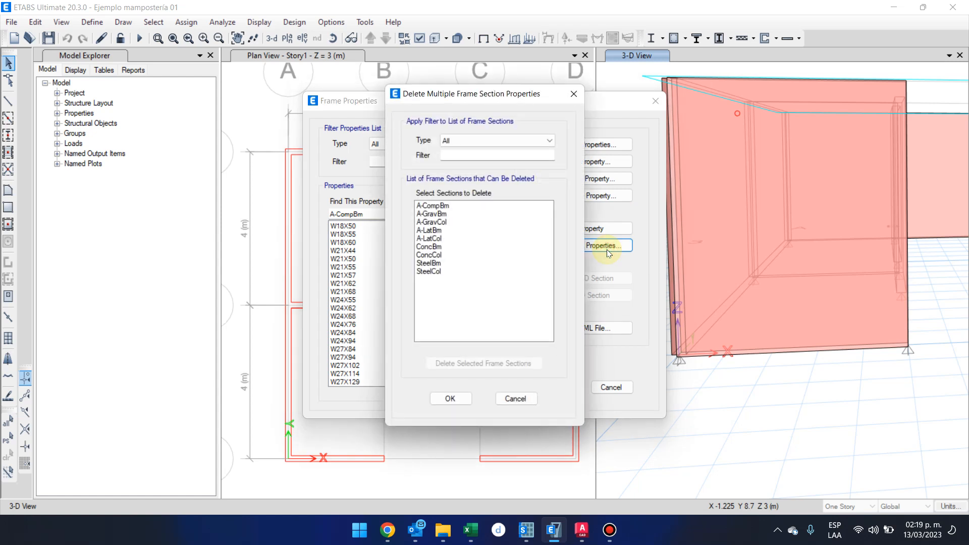
left_click(573, 97)
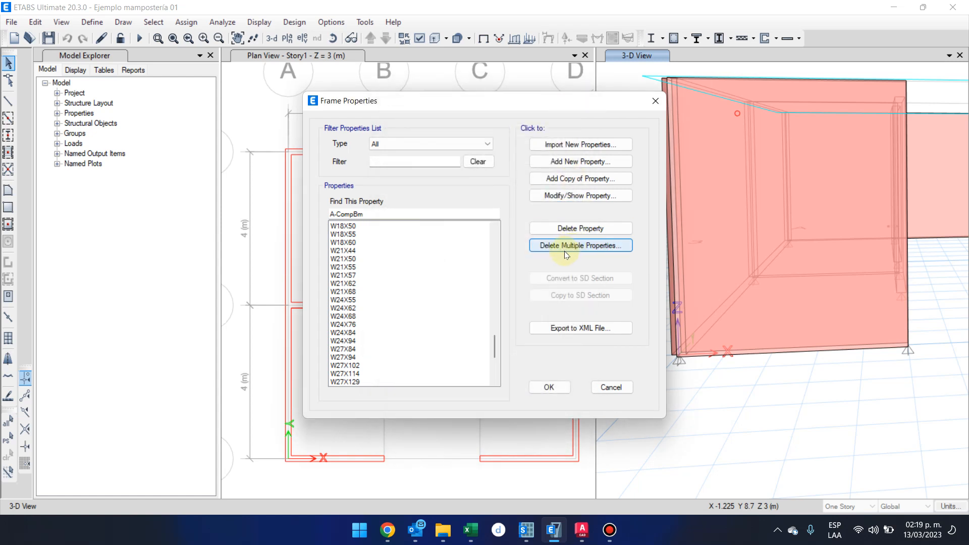
left_click(353, 341)
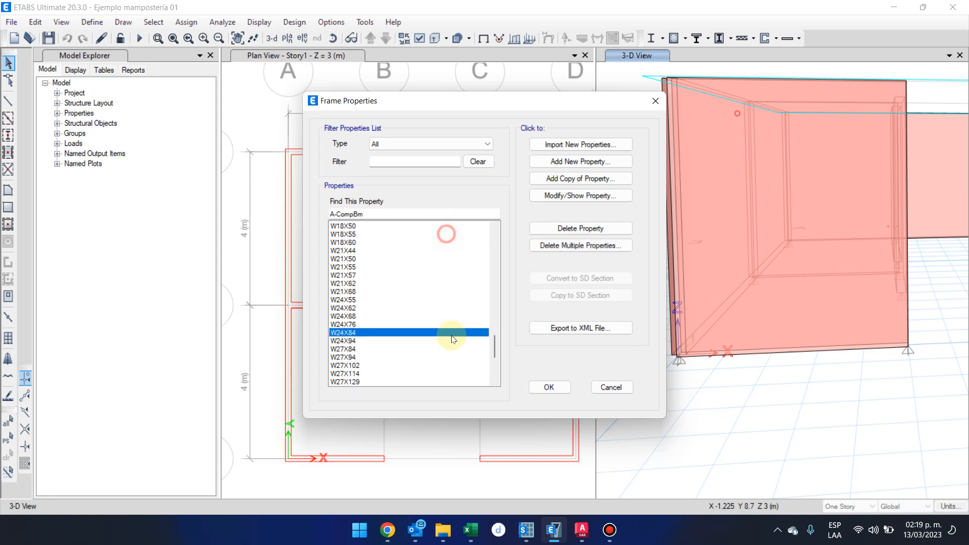
left_click(555, 246)
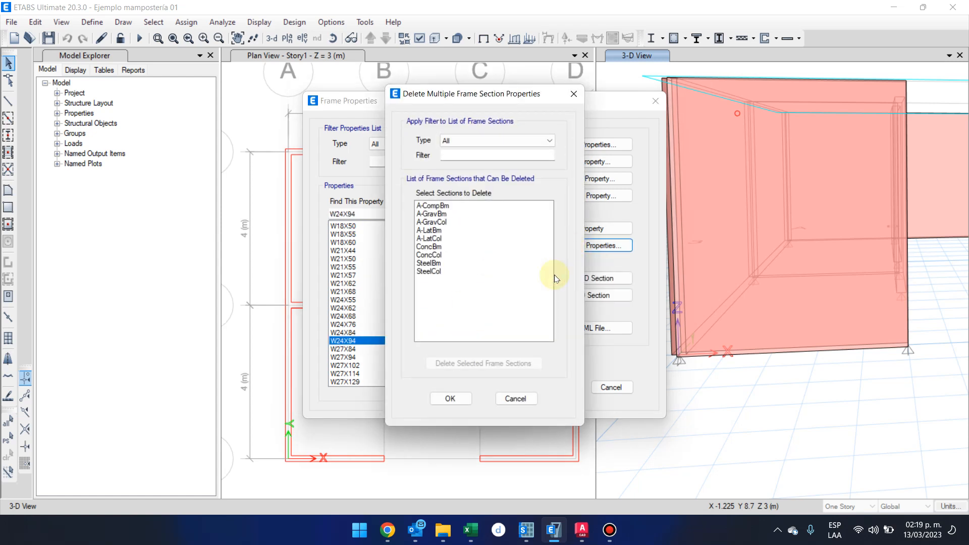
left_click(525, 396)
Try to delete the W24X62 frame section.
left_click(428, 308)
left_click(578, 229)
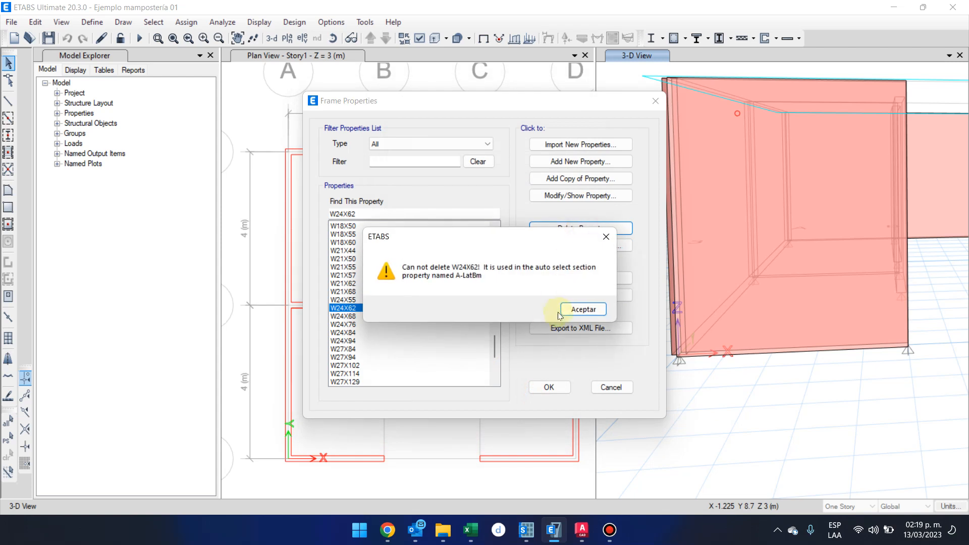
left_click(582, 309)
scroll(414, 301, "up", 15)
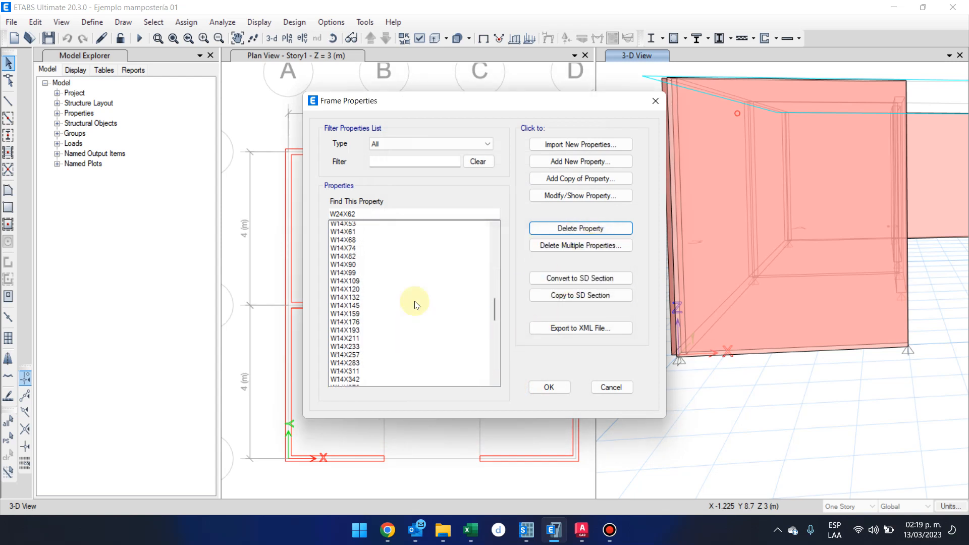
Delete the A-CompBm, A-GravBm, A-GravCol, A-LatBm and A-LatCol frame sections using multiple deletion.
scroll(415, 304, "up", 10)
left_click(555, 246)
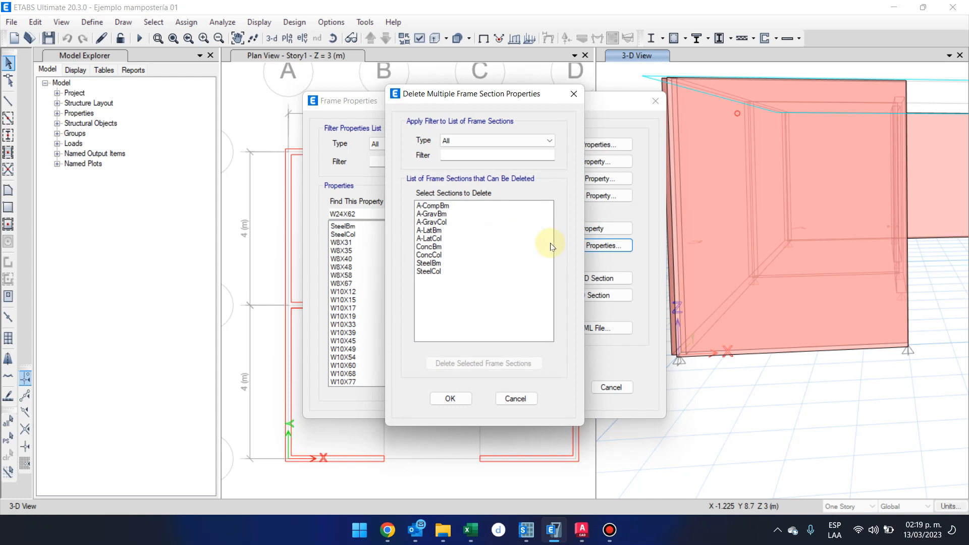
left_click_drag(471, 104, 420, 101)
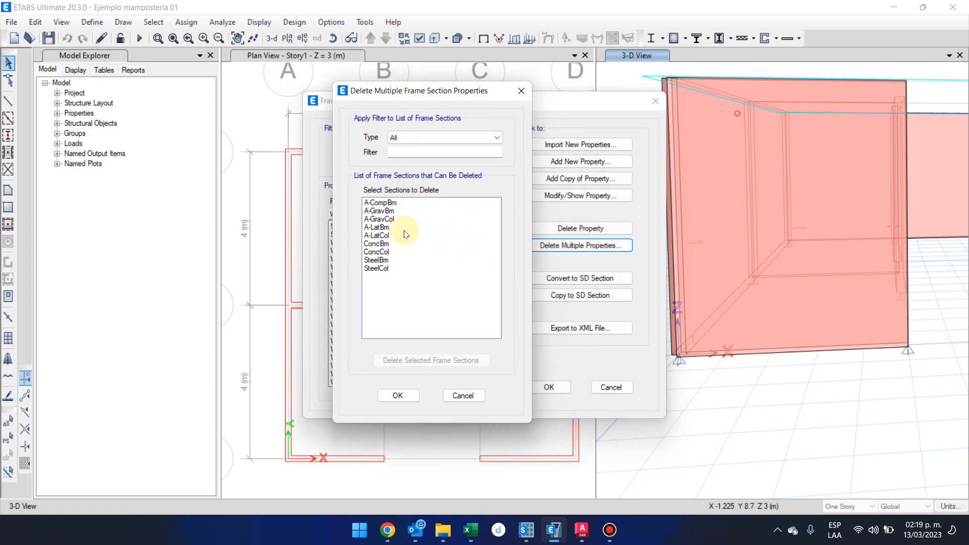
left_click_drag(394, 237, 400, 197)
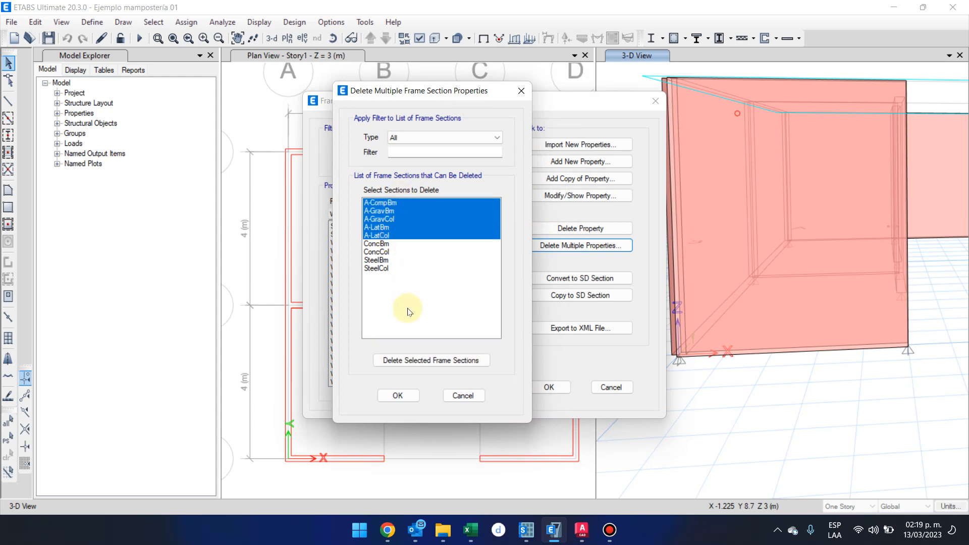
left_click(404, 359)
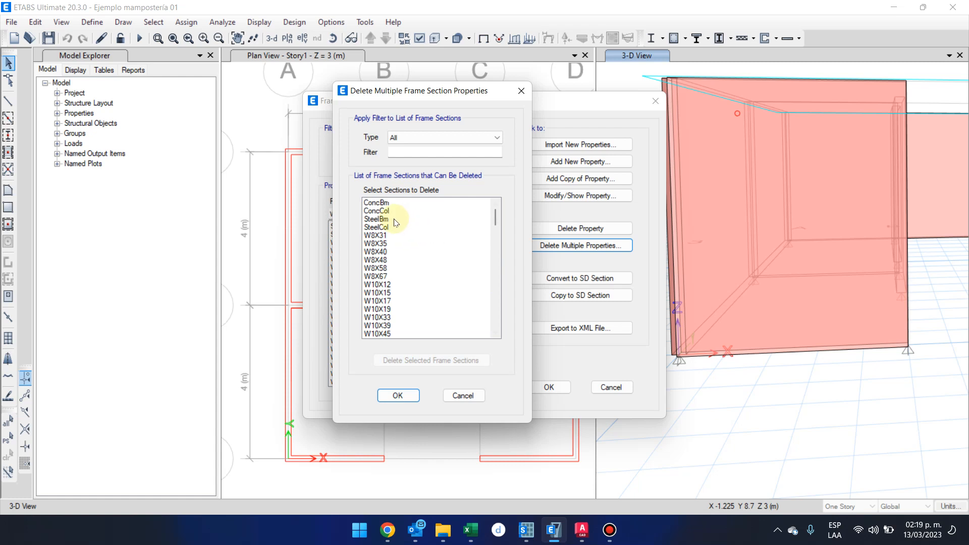
Delete all the W-shape frame sections plus SteelBm and SteelCol, keeping ConcBm and ConcCol, and accept the deletions.
left_click_drag(395, 225, 417, 401)
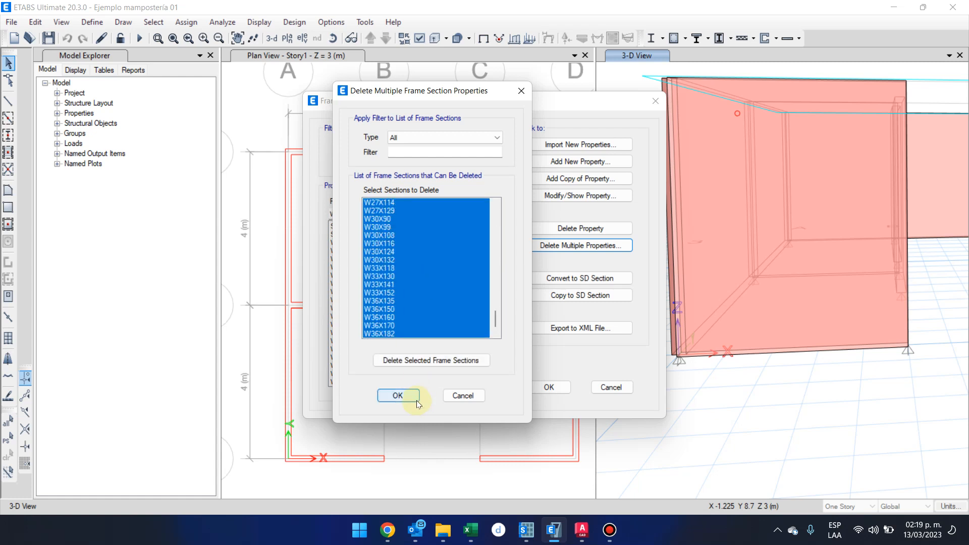
left_click(438, 360)
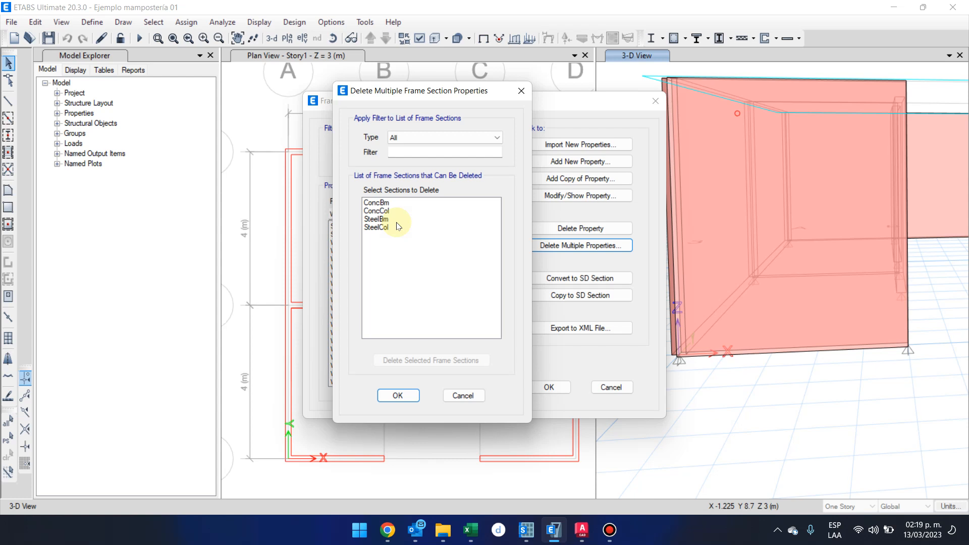
left_click_drag(386, 220, 389, 241)
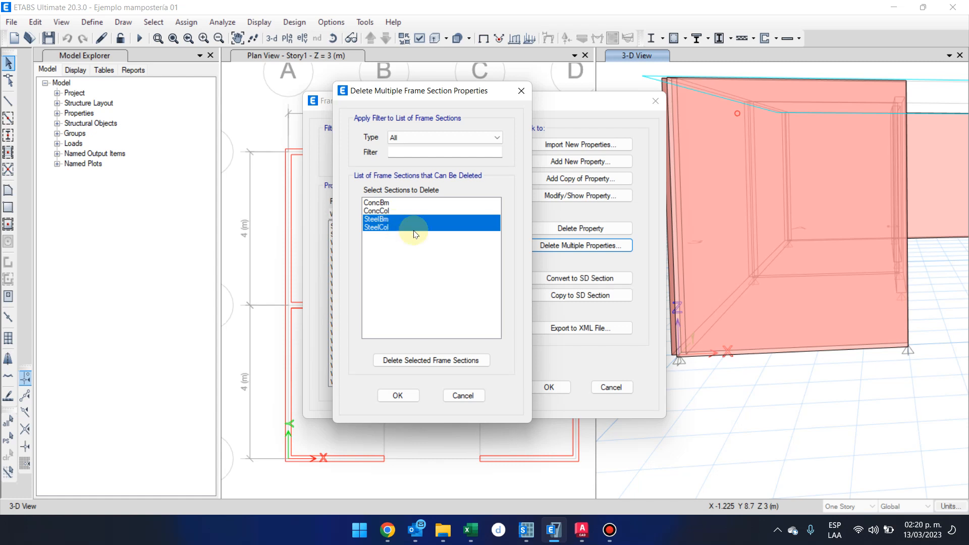
left_click(422, 359)
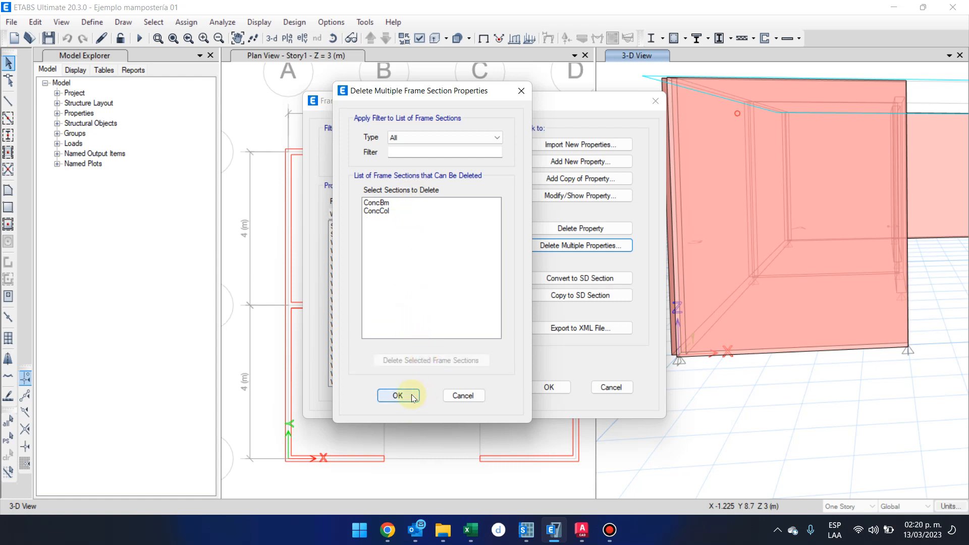
left_click(395, 217)
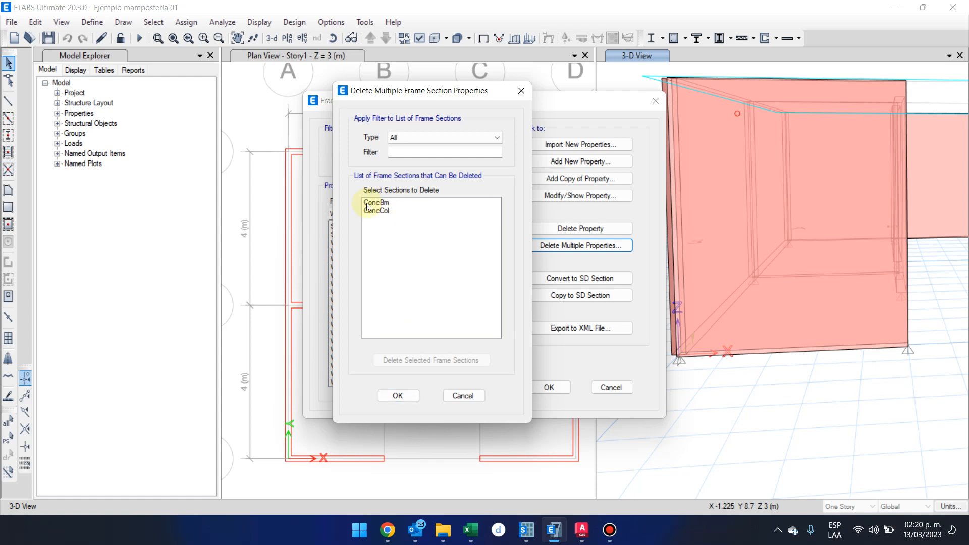
left_click(399, 396)
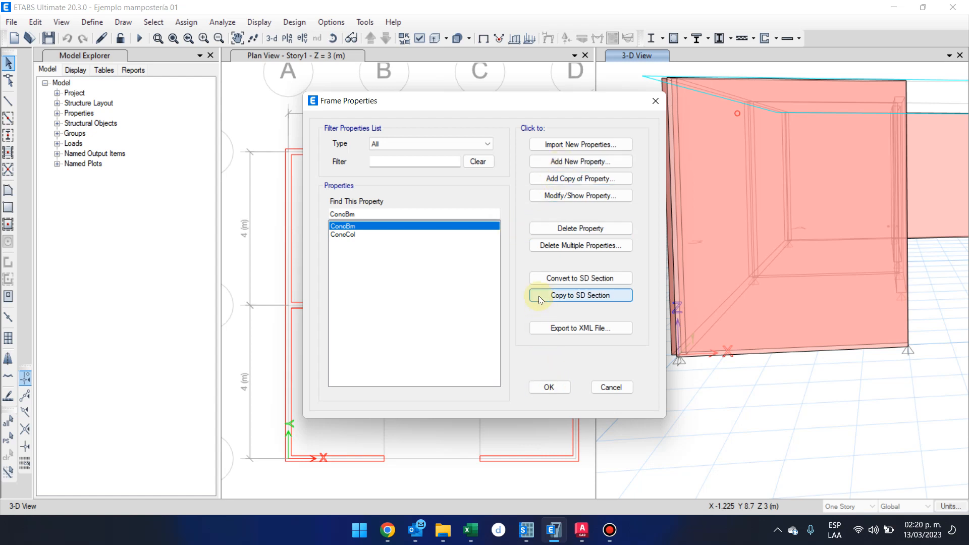
Add a new Concrete Rectangular frame section and name it M20x20.
left_click(616, 161)
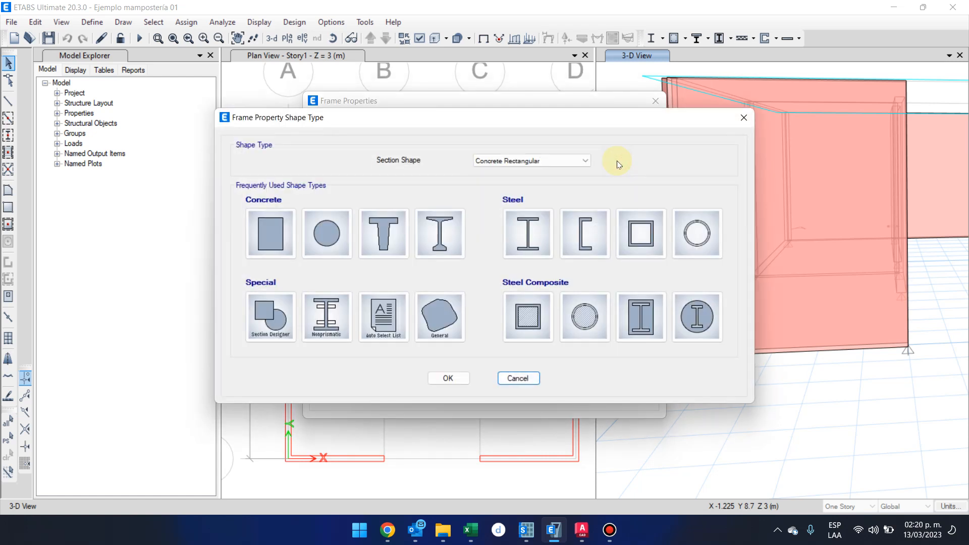
left_click(493, 162)
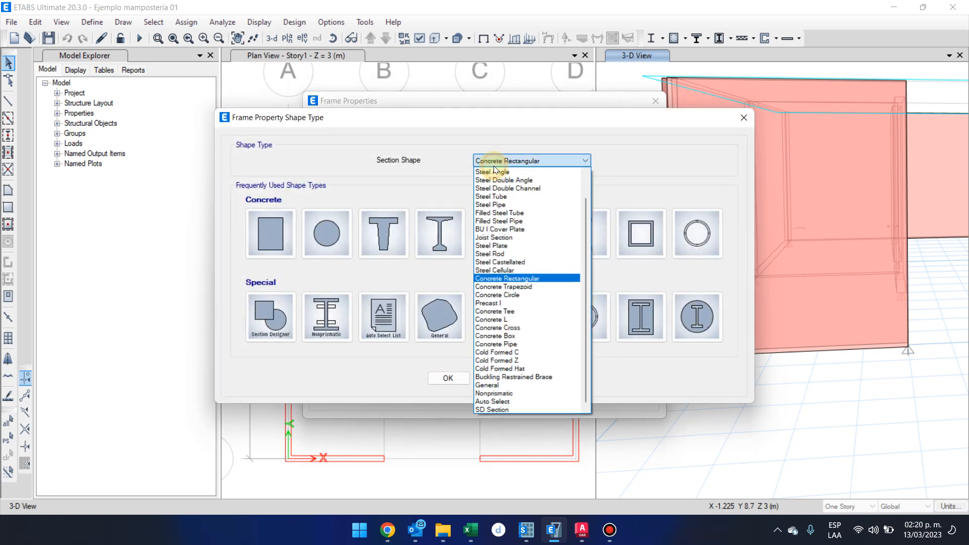
left_click(520, 165)
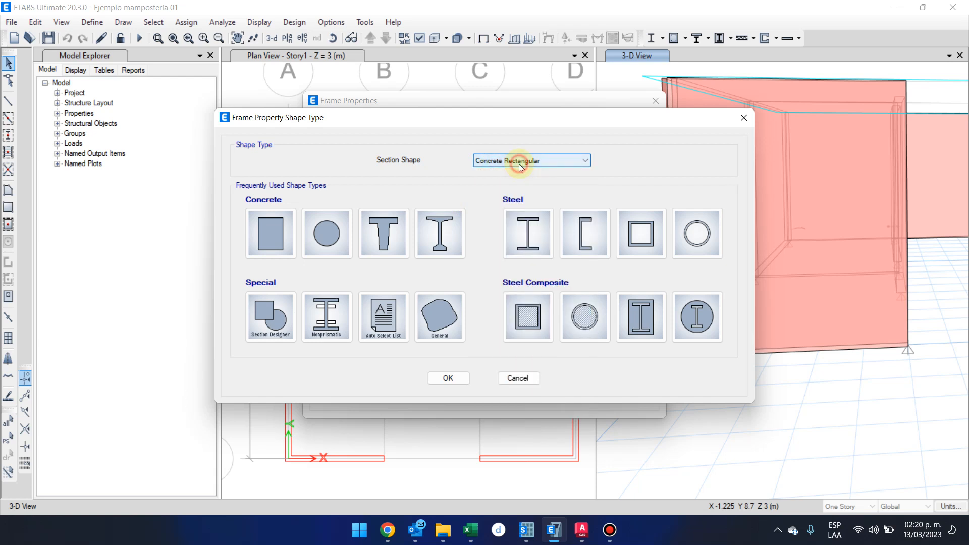
left_click(290, 235)
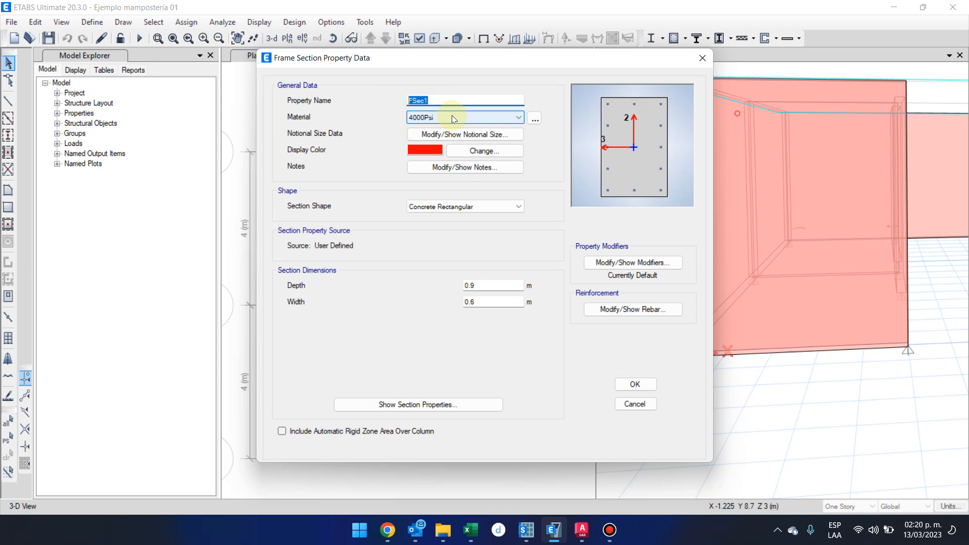
type("MO")
key("BackSpace")
type("20x20")
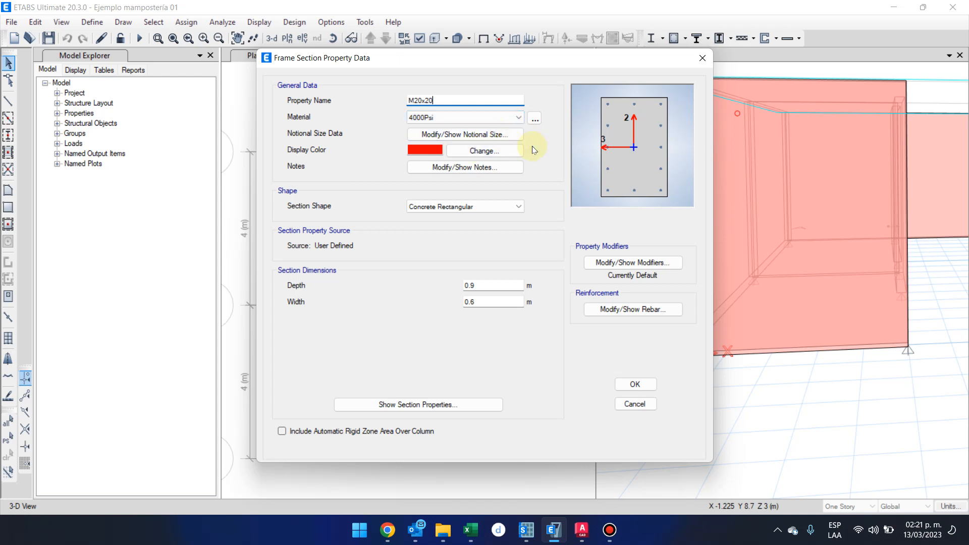
Check which materials are available for the new frame section, including in the material definitions.
left_click(503, 121)
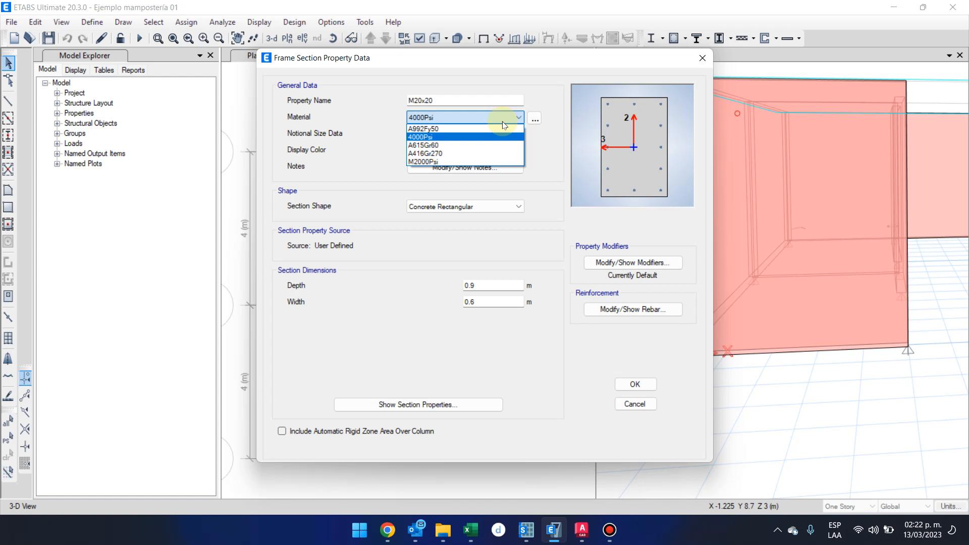
left_click(502, 121)
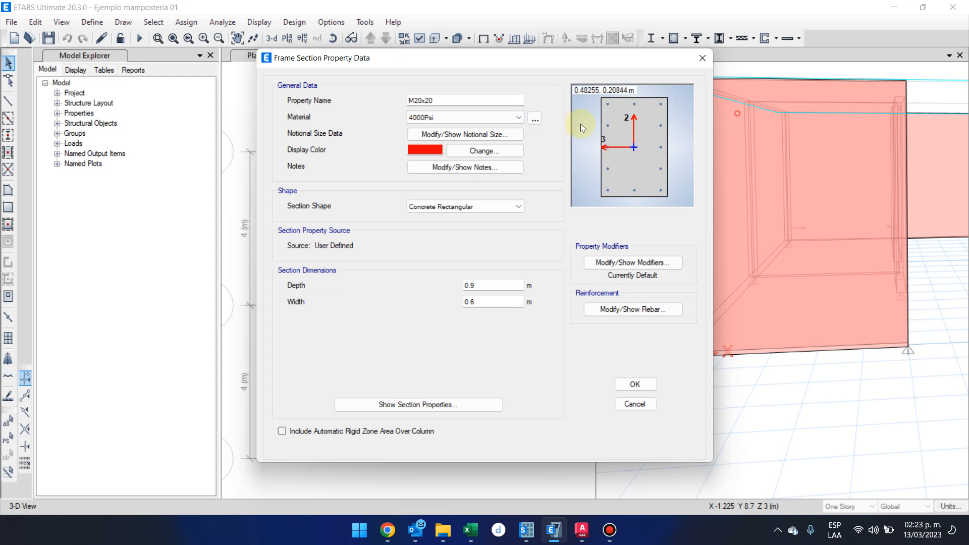
left_click(535, 121)
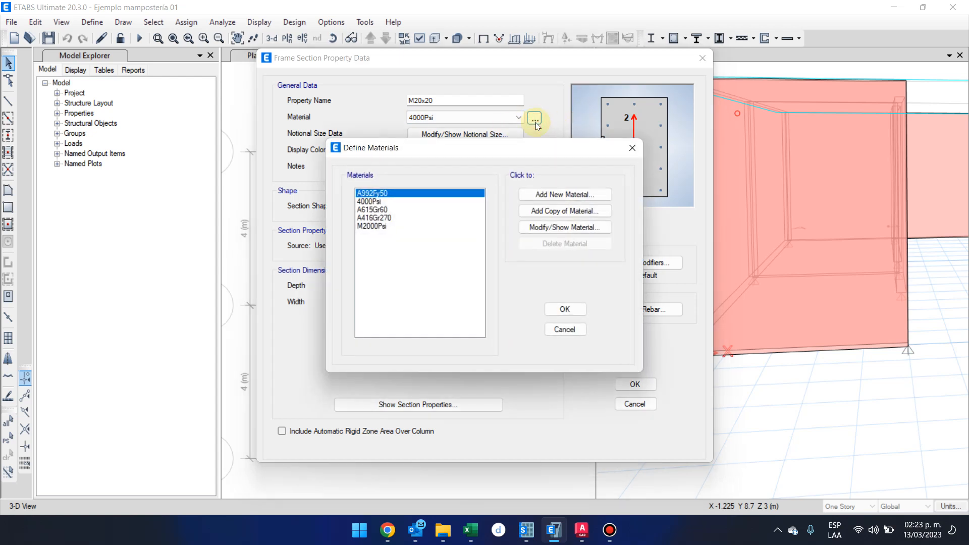
left_click(630, 149)
left_click(507, 117)
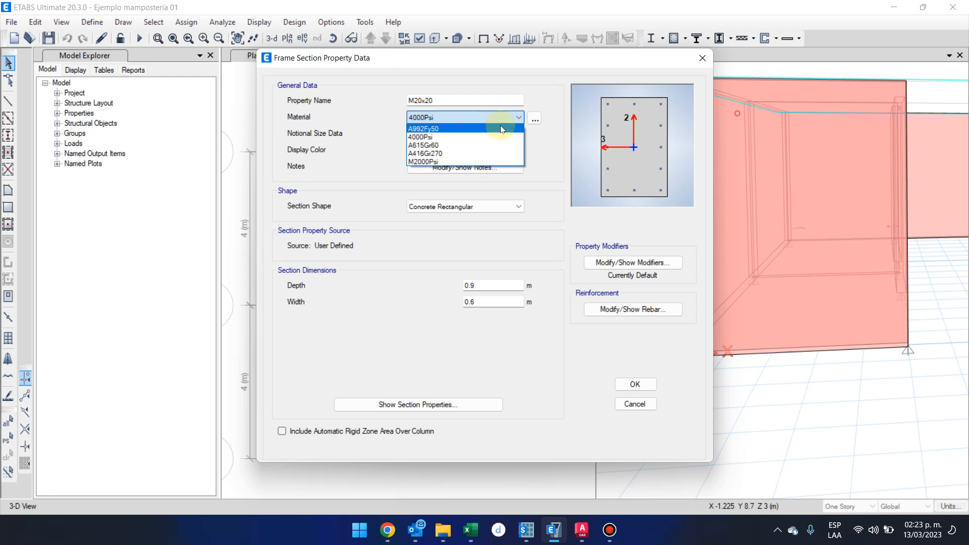
left_click(535, 122)
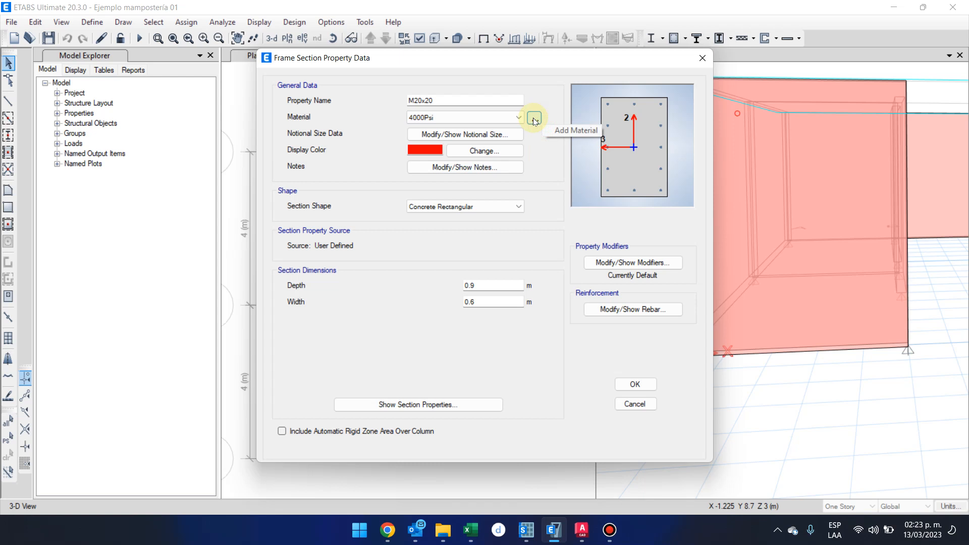
Define a new United States concrete material with the Customary standard and grade f'c 3000 psi, keeping its default properties.
left_click(533, 118)
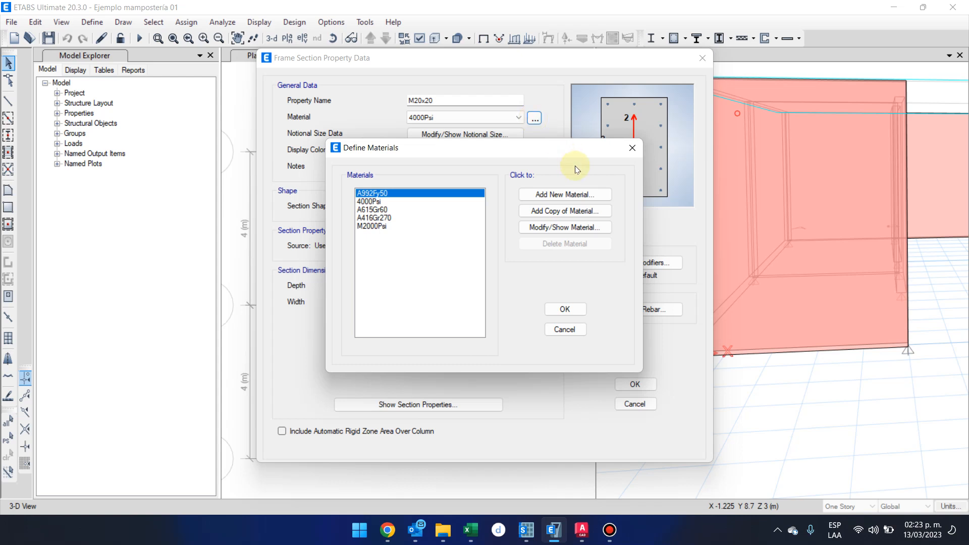
left_click(593, 192)
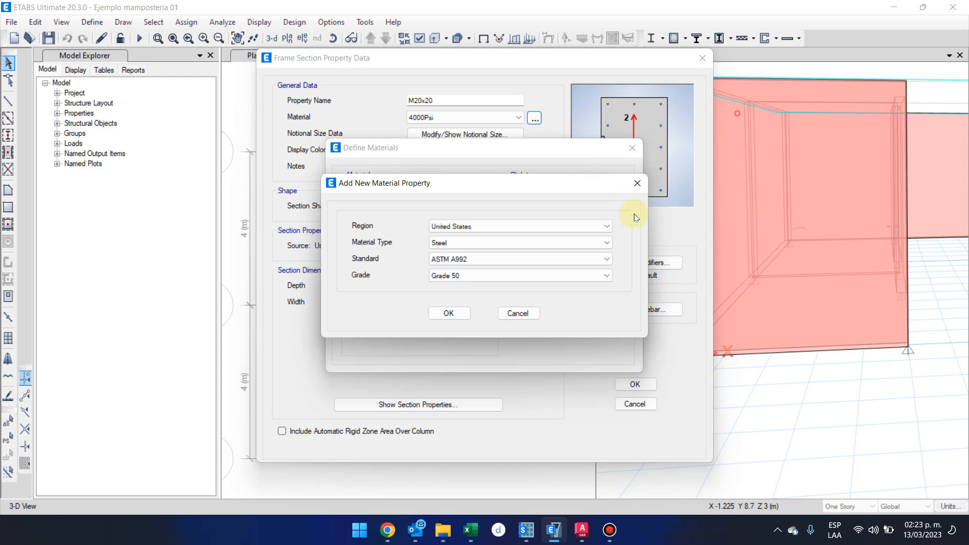
left_click(604, 245)
left_click(556, 260)
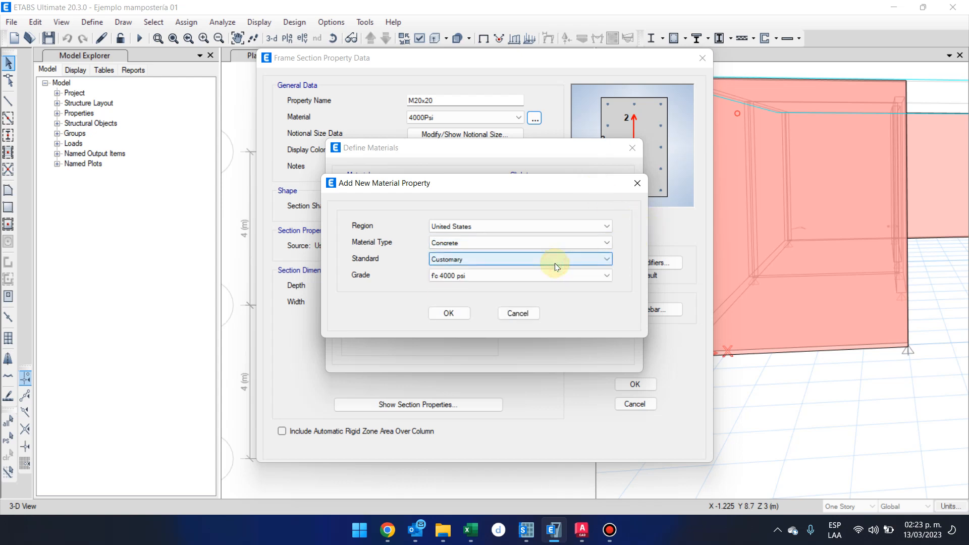
left_click(562, 275)
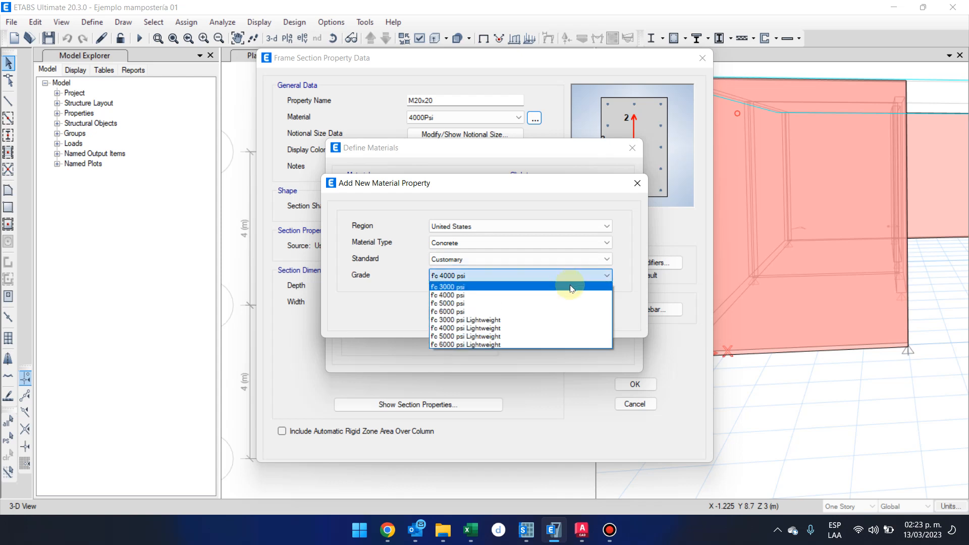
left_click(572, 287)
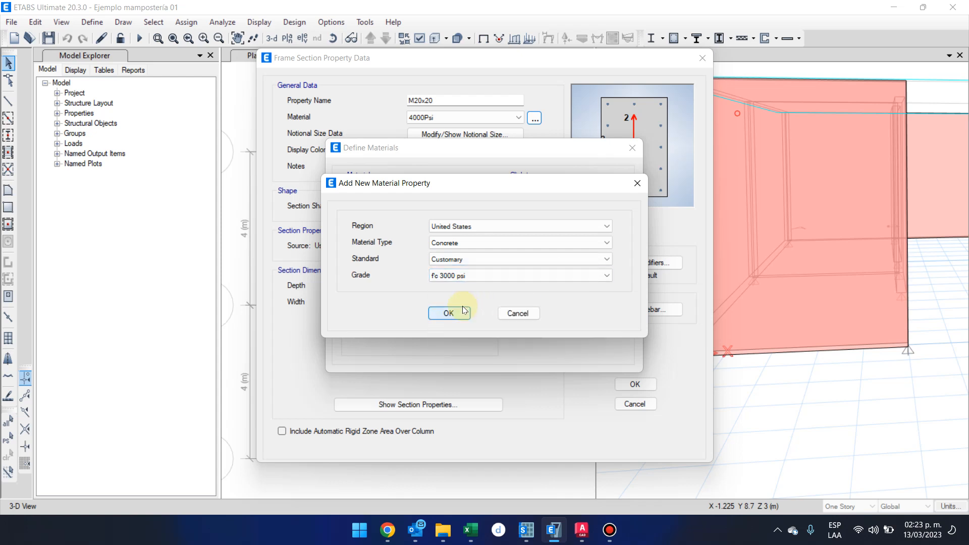
left_click(441, 313)
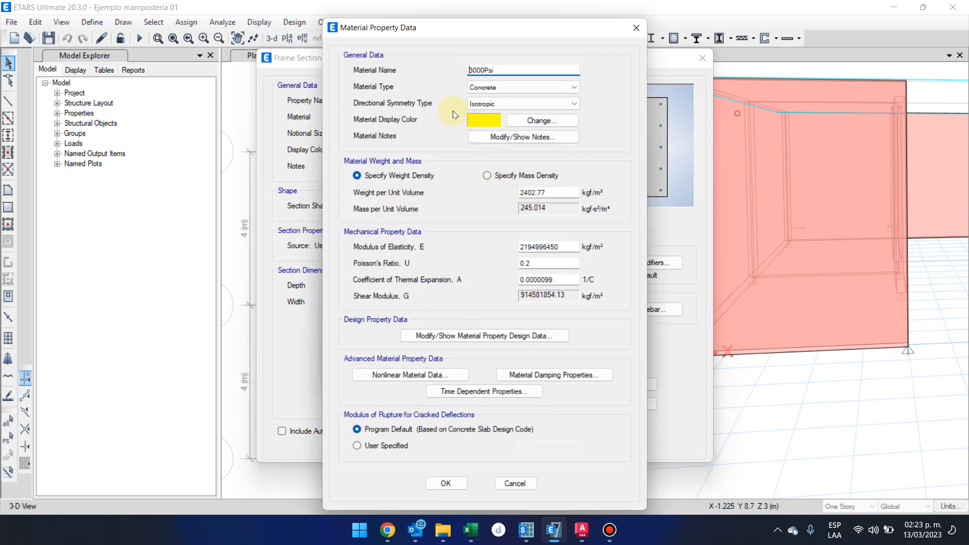
left_click(446, 483)
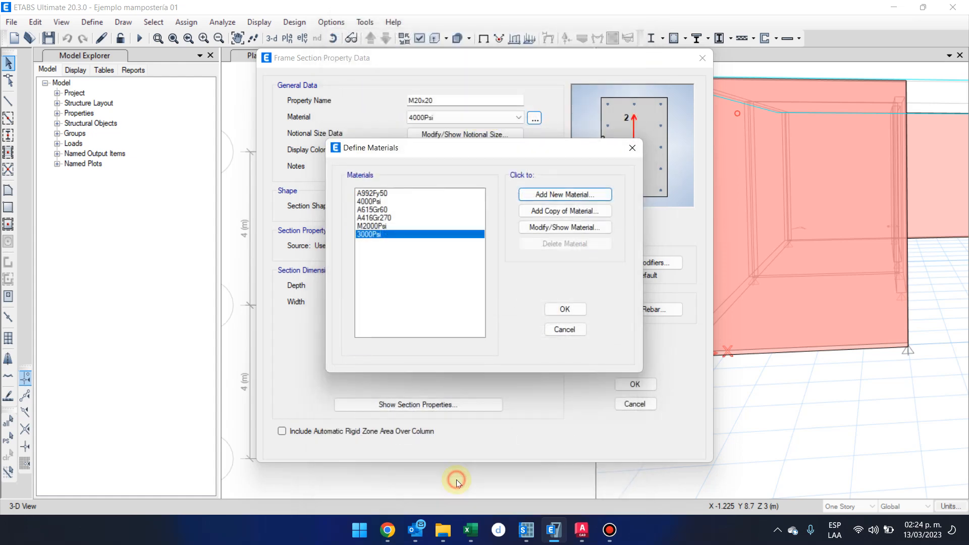
left_click(563, 309)
Assign the 3000Psi material to the frame section and rename the section C20x20.
left_click(508, 118)
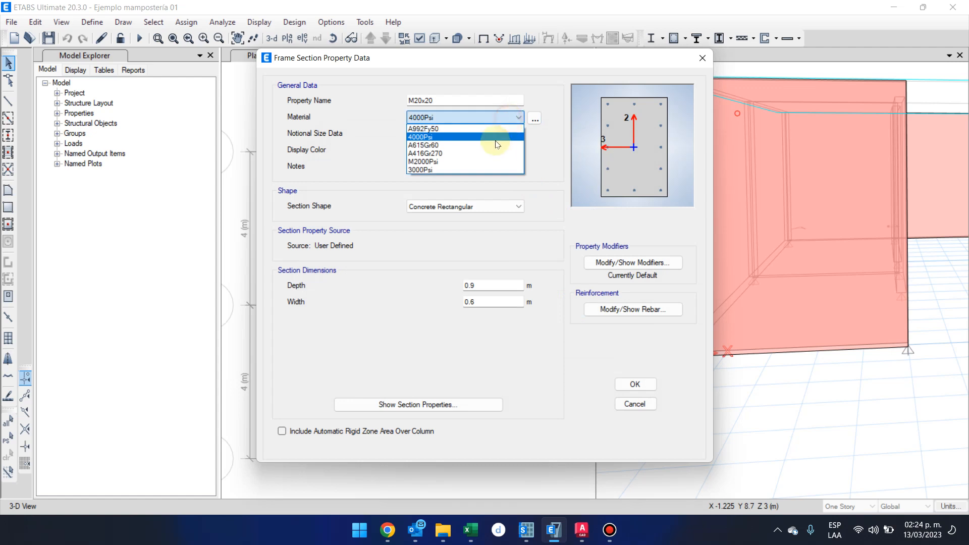
left_click(484, 169)
double_click(488, 288)
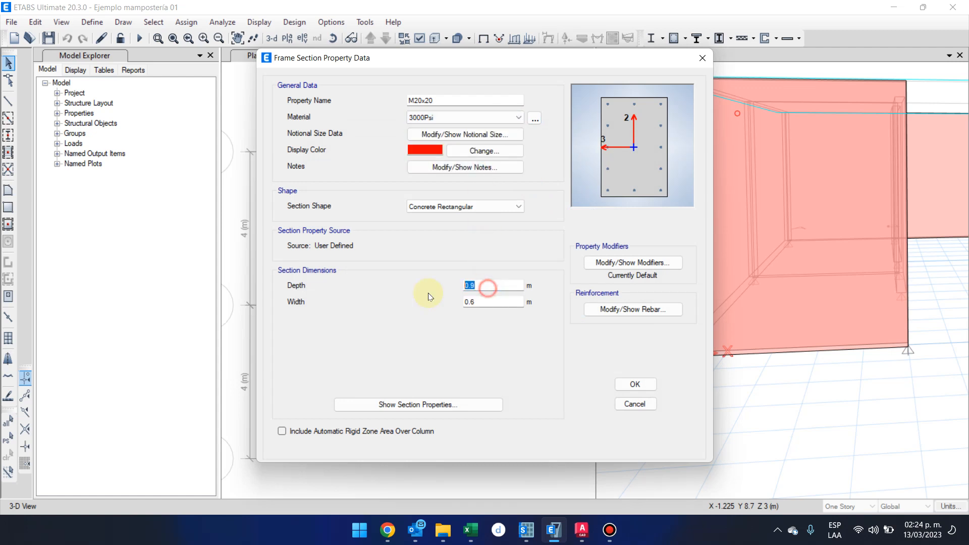
double_click(448, 99)
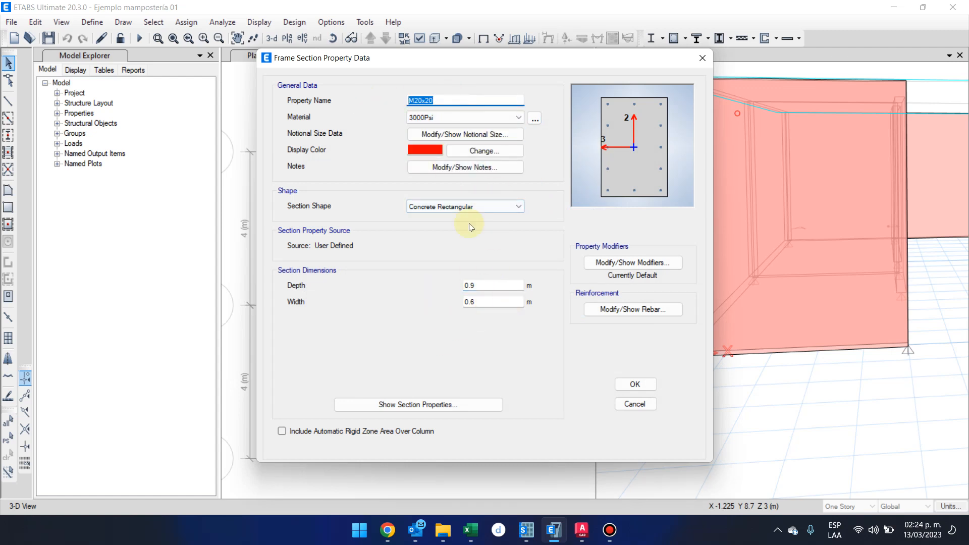
left_click(415, 100)
key("BackSpace")
type("C")
key("BackSpace")
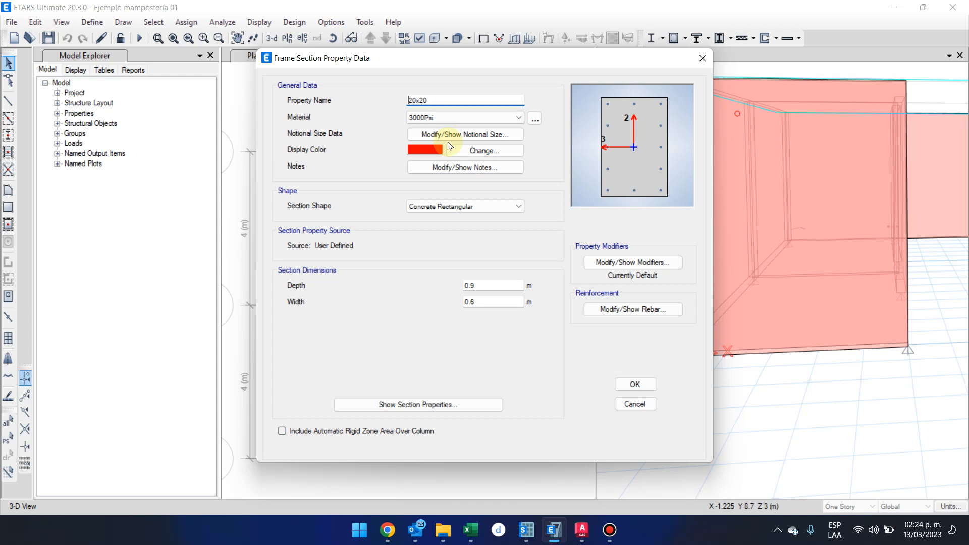
type("C")
Set the C20x20 section's depth and width to 0.20 m each, with the shape kept as Concrete Rectangular.
left_click(490, 283)
key("BackSpace")
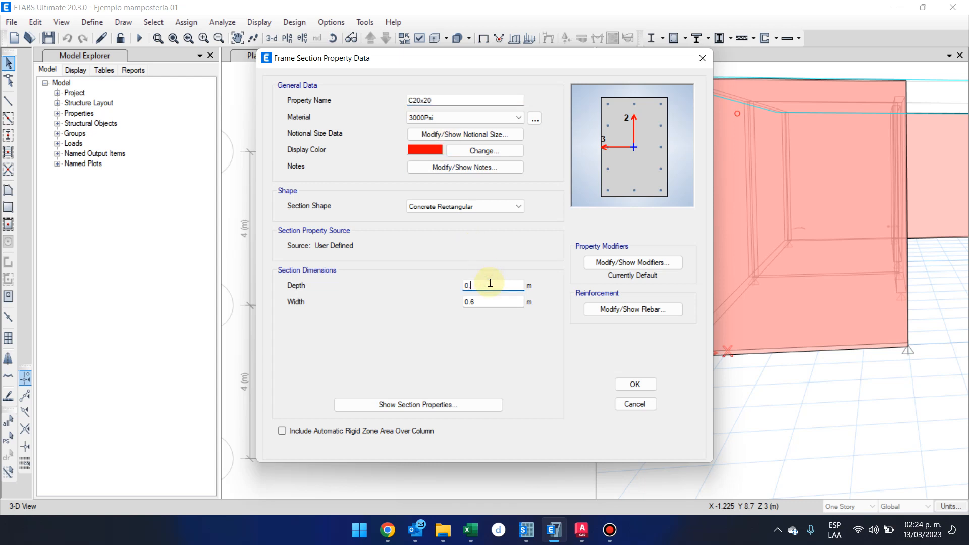
type("20")
double_click(493, 301)
type("0.20")
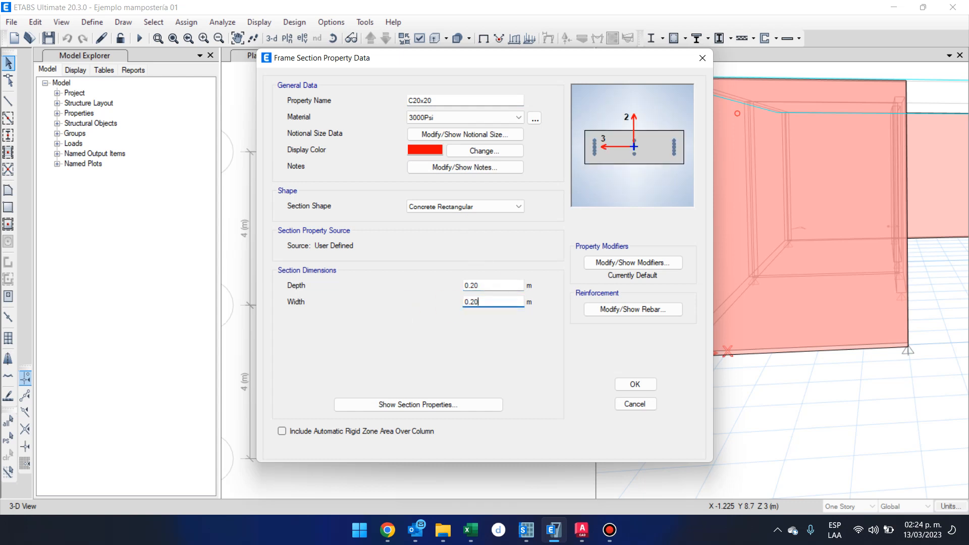
left_click(498, 210)
left_click(498, 210)
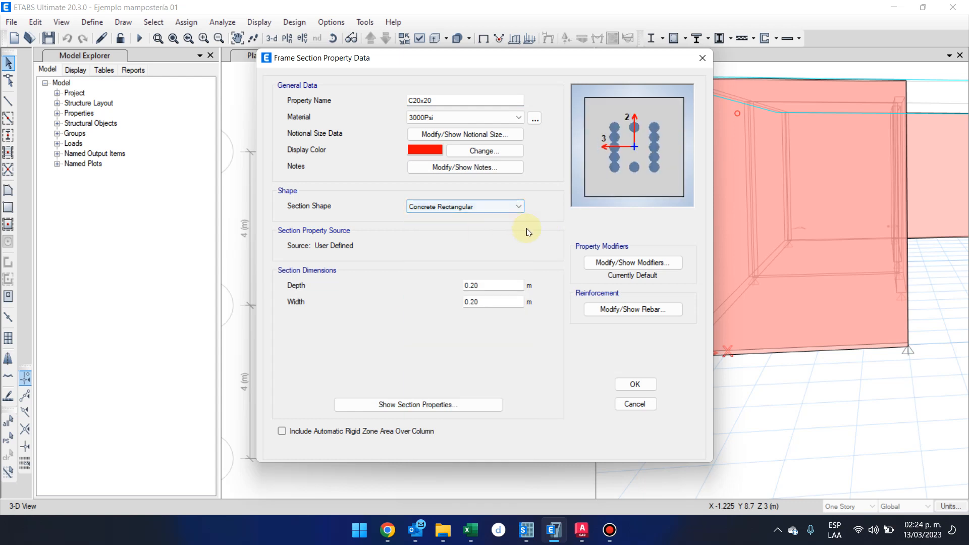
Review the C20x20 section's property and stiffness modification factors, leaving them at their defaults.
left_click(645, 263)
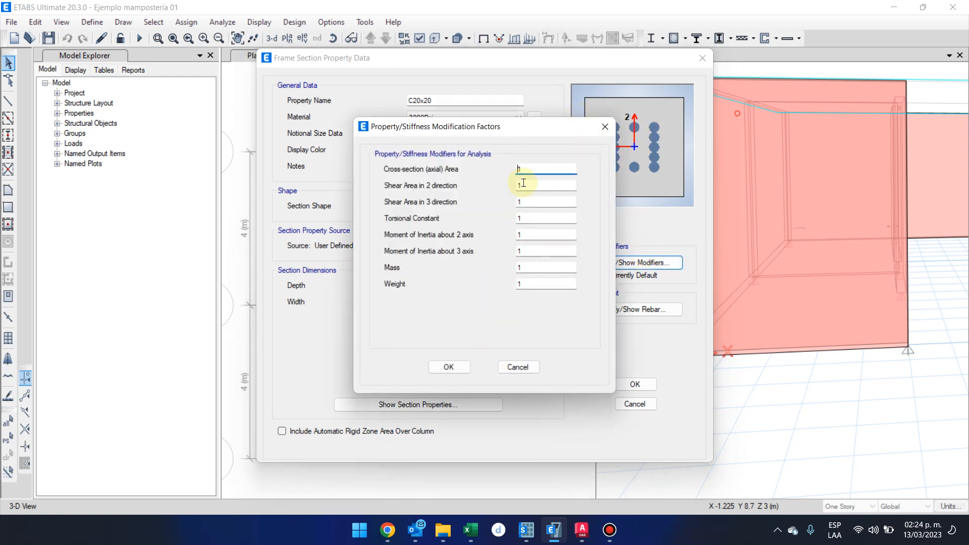
left_click_drag(501, 126, 430, 155)
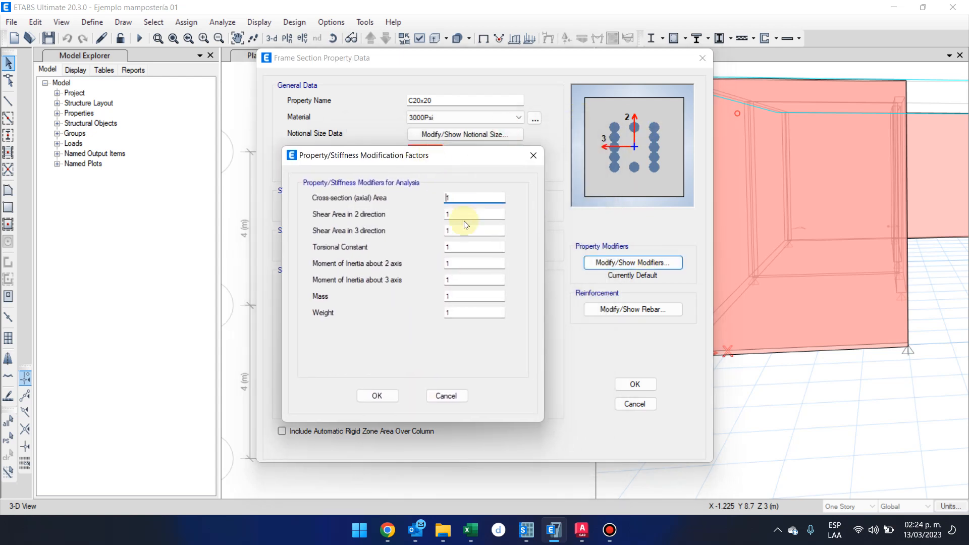
left_click(462, 396)
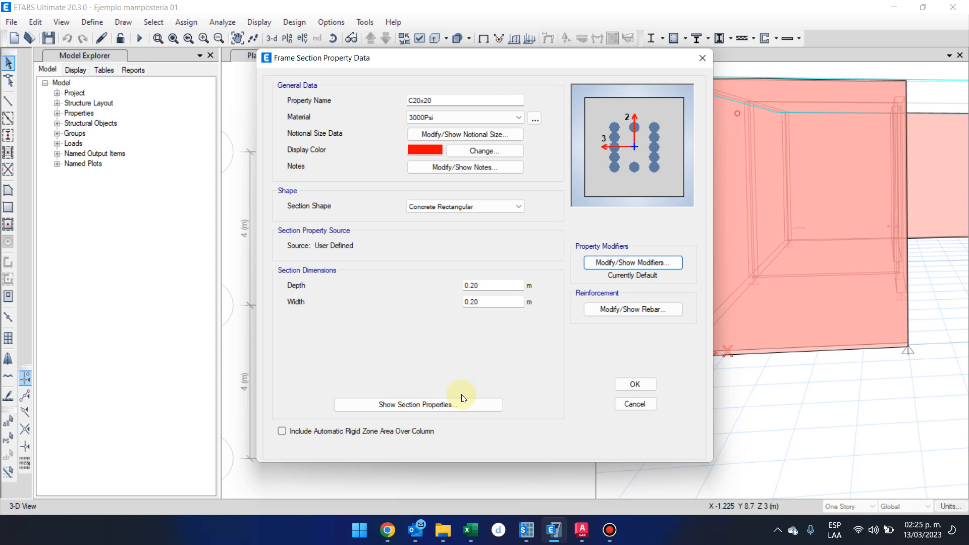
left_click(610, 530)
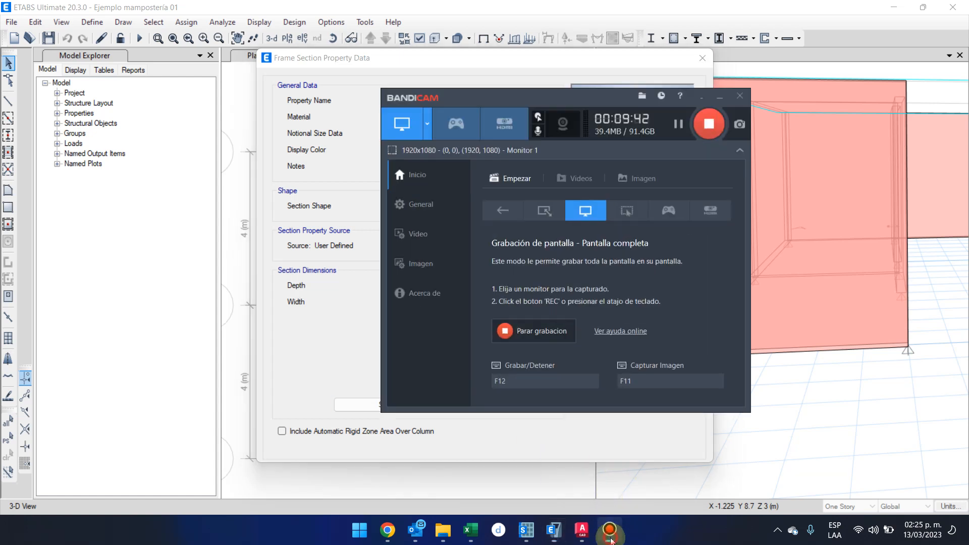
left_click(682, 102)
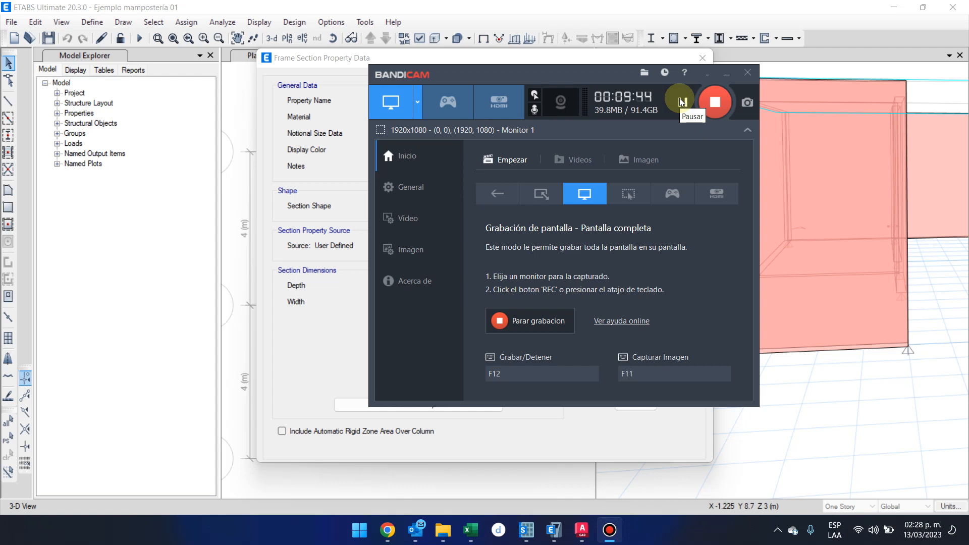
left_click(726, 73)
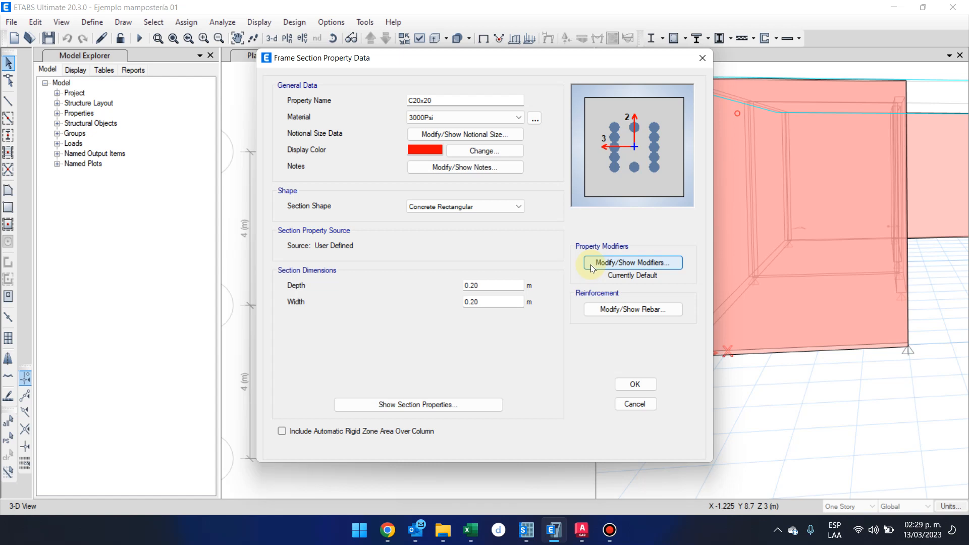
Open the C20x20 section's reinforcement data, and open the Excel workbook area acero anclajes varillas INTECAP at the four-bar column.
left_click(650, 313)
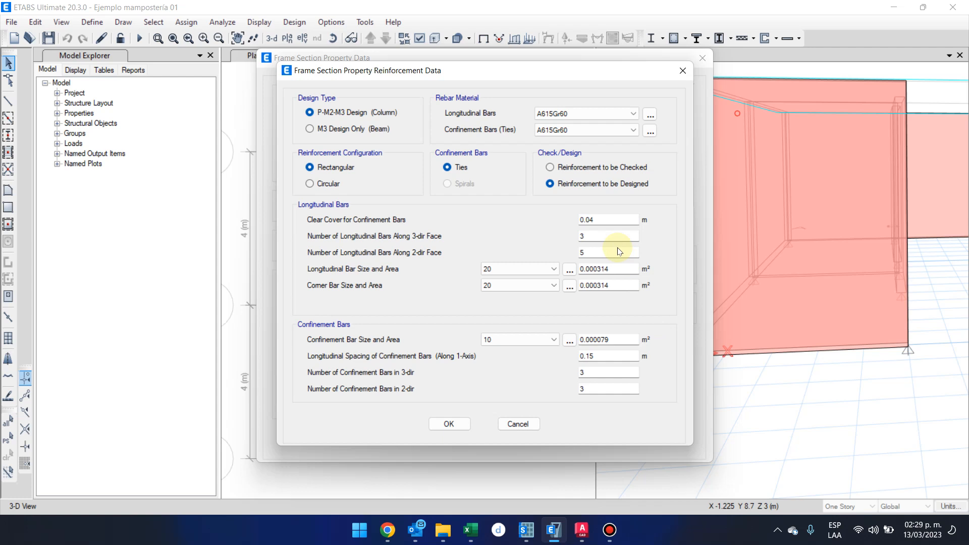
left_click(468, 533)
right_click(468, 533)
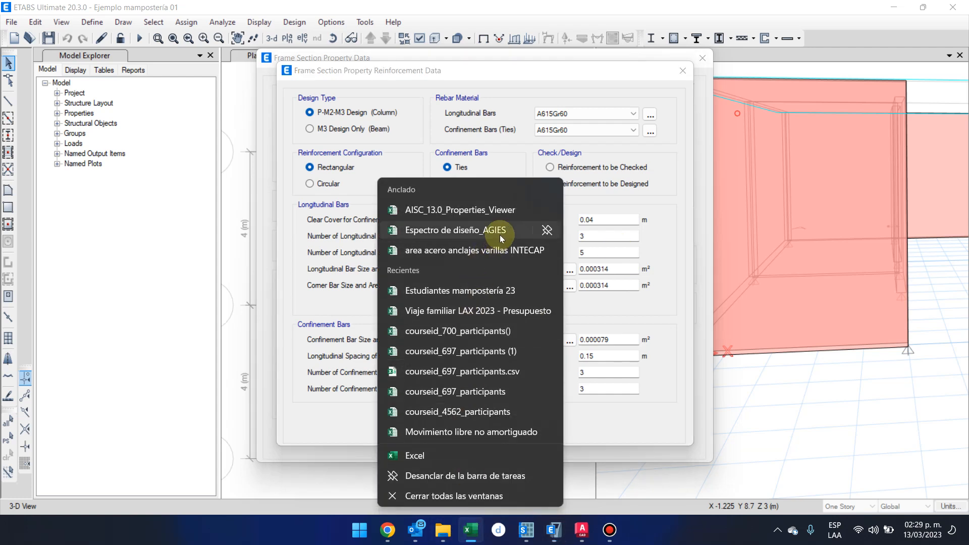
left_click(509, 249)
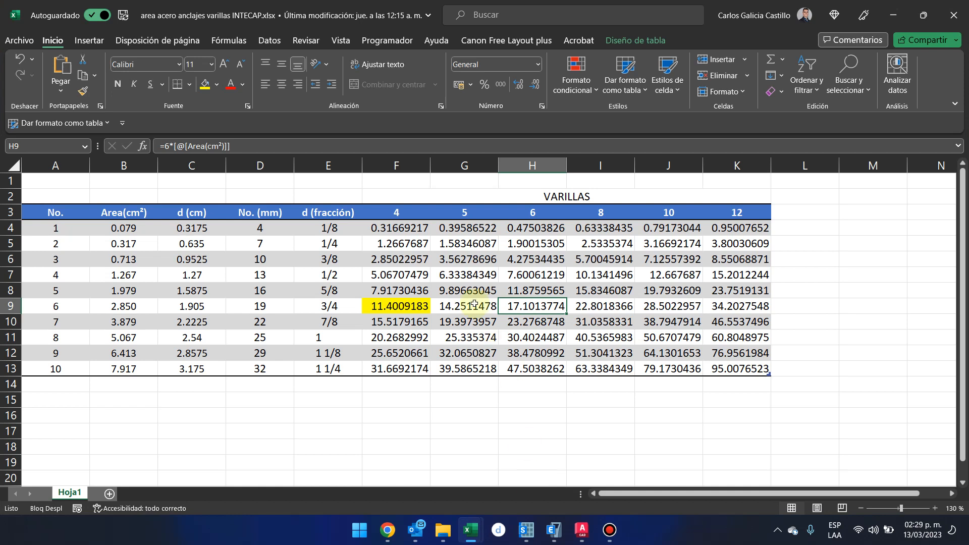
left_click(400, 212)
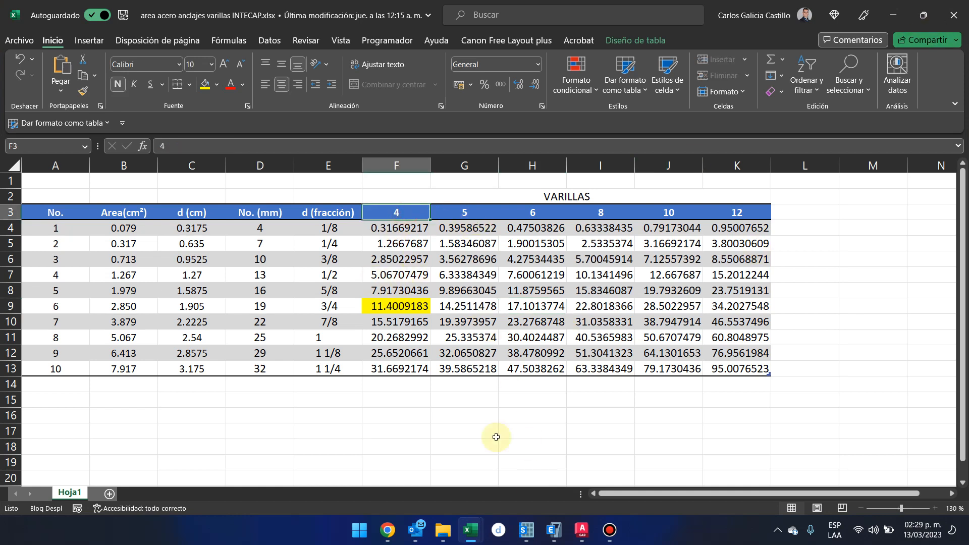
Calculate 1% of the 20 x 20 cm section area in Calculator as 20*20*0.01.
key("XF86Calculator")
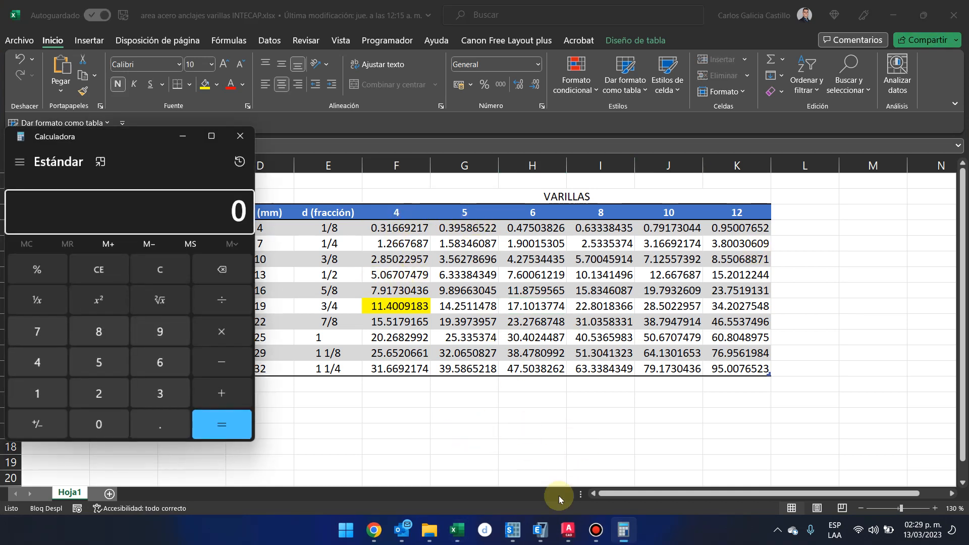
type("20*20")
key("Return")
type("*0.01")
key("Return")
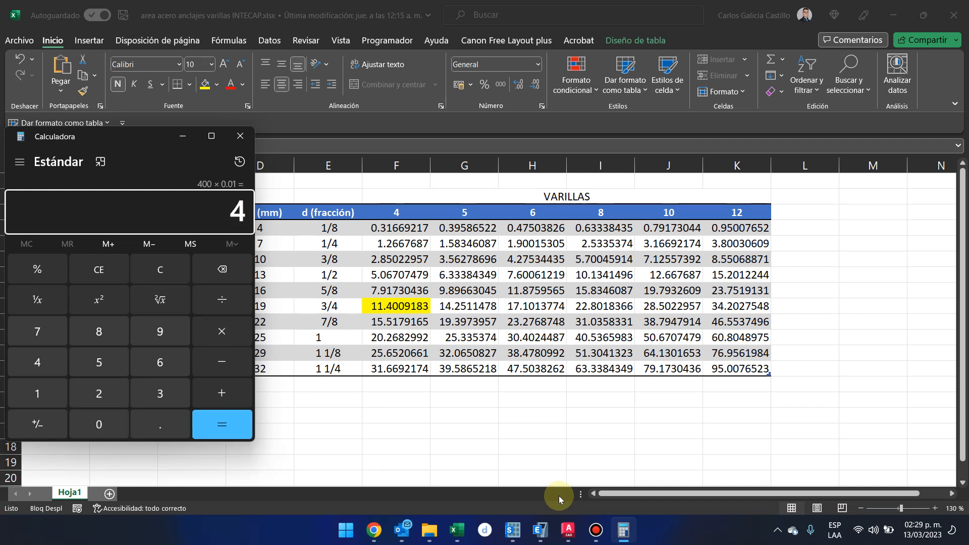
Look up the total area of four No. 4 bars in the Excel rebar table and return to the ETABS reinforcement data.
key("alt+Tab")
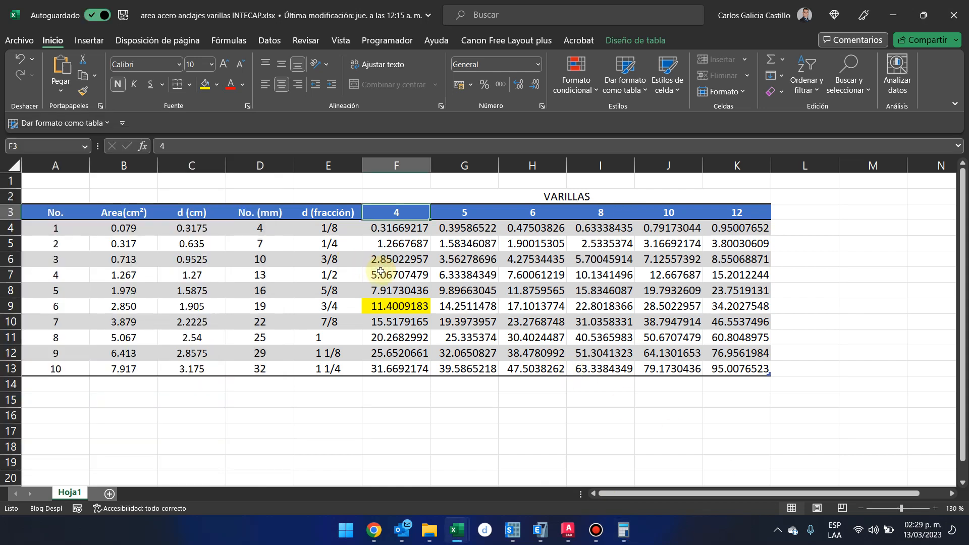
left_click_drag(381, 273, 64, 271)
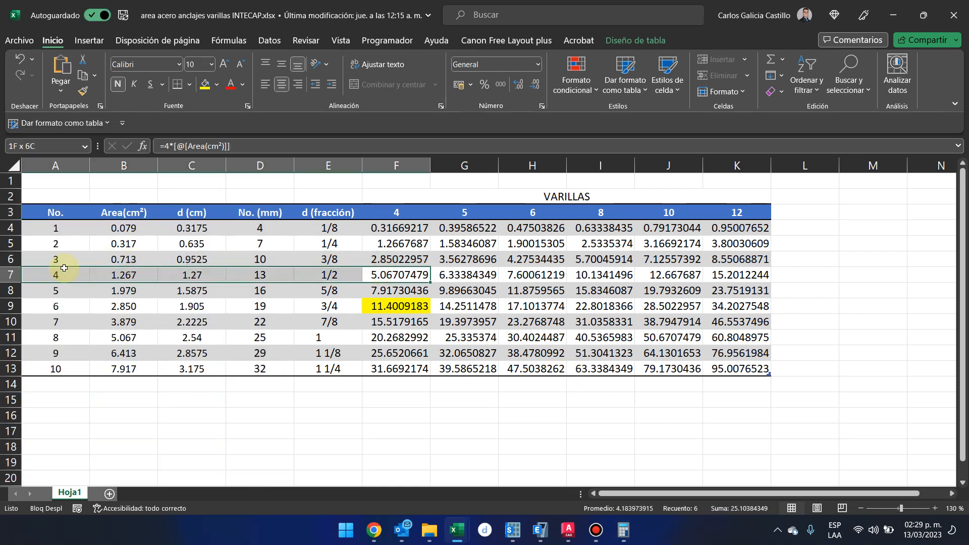
left_click(396, 212)
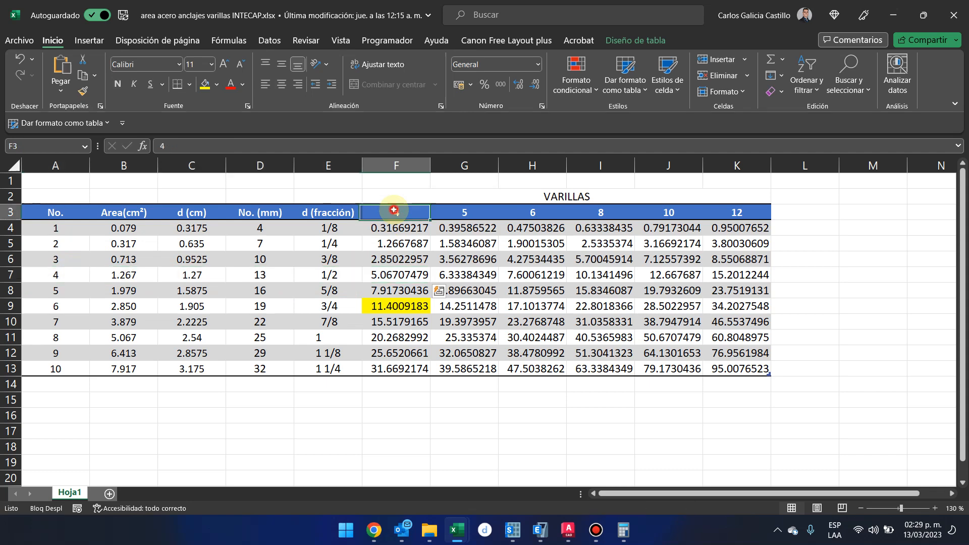
left_click(53, 274)
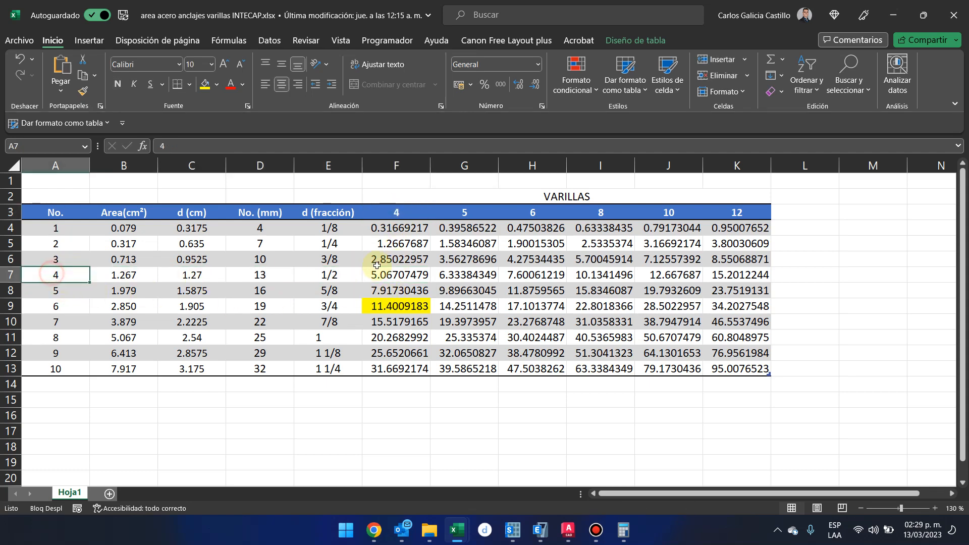
left_click(386, 274)
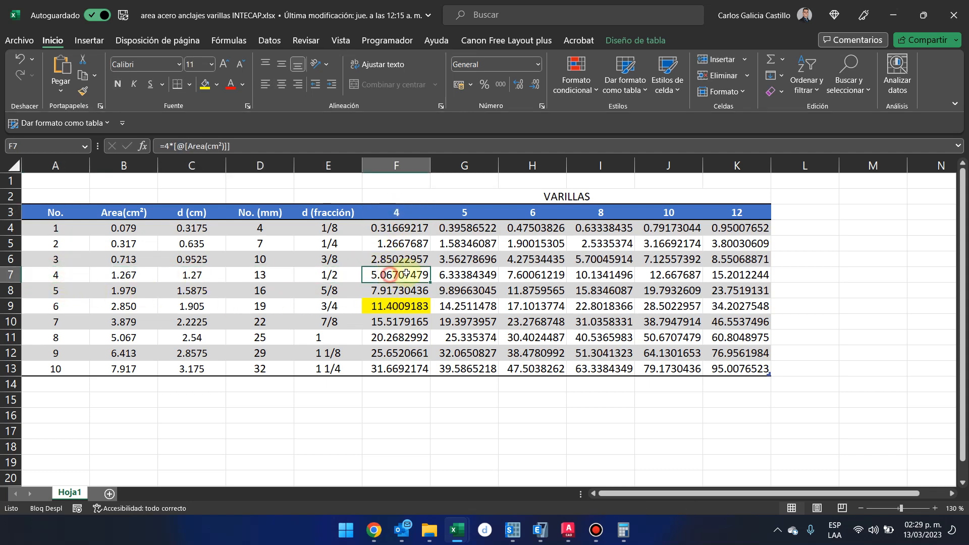
left_click(895, 12)
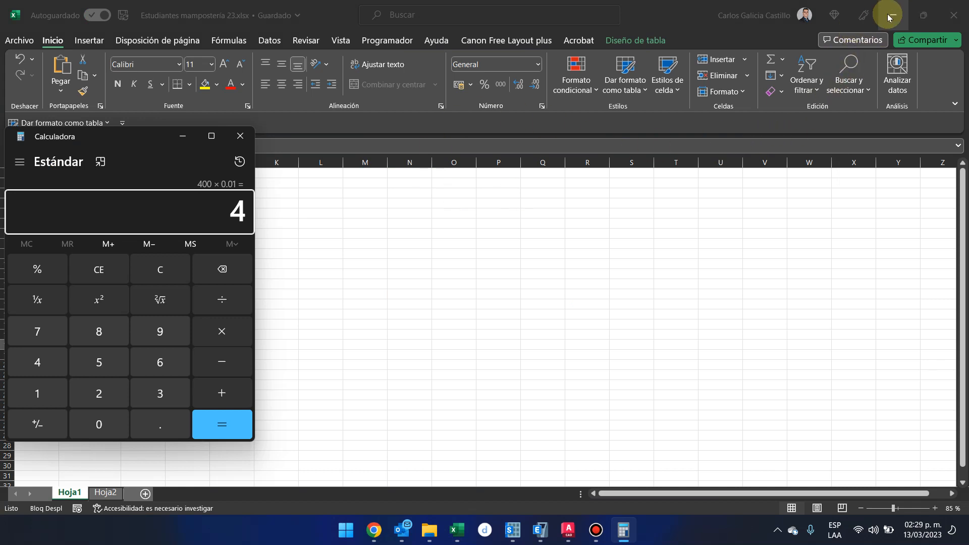
left_click(890, 16)
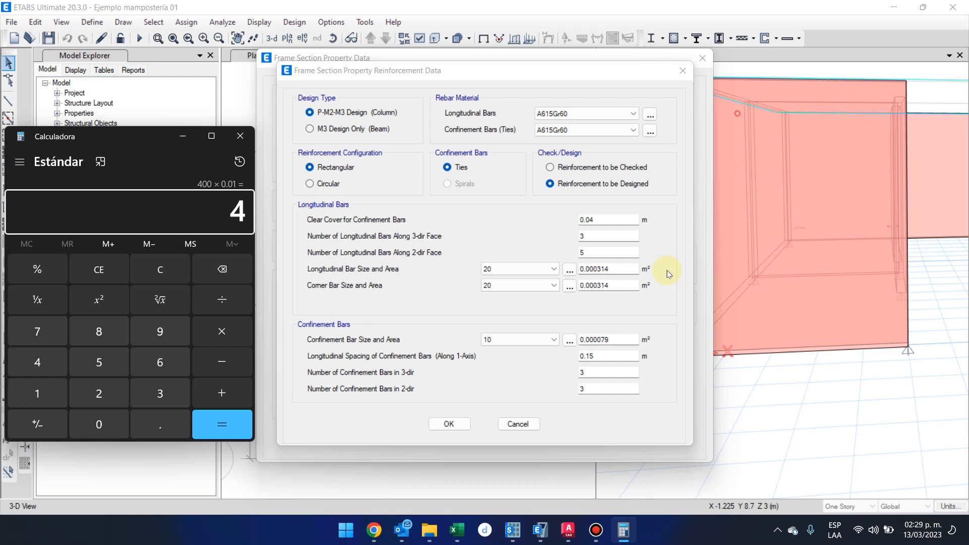
Calculate 1% of a 15 x 15 cm section area in a second Calculator window as 15*15*0.01.
key("Escape")
type("15**0.01")
key("Return")
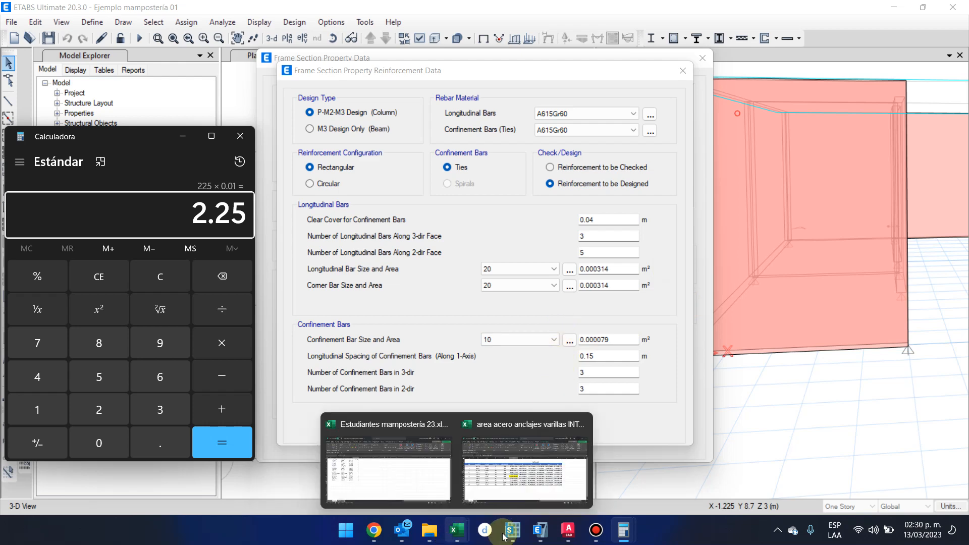
Compare the 15 x 15 cm result with the four-bar areas in the Excel rebar table, placing the calculator beside the table.
left_click(496, 488)
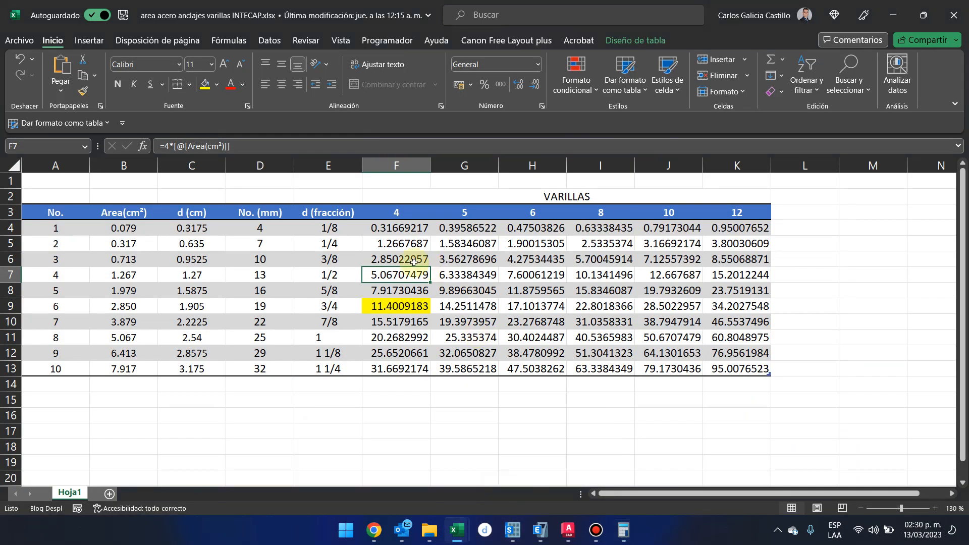
mouse_move(623, 534)
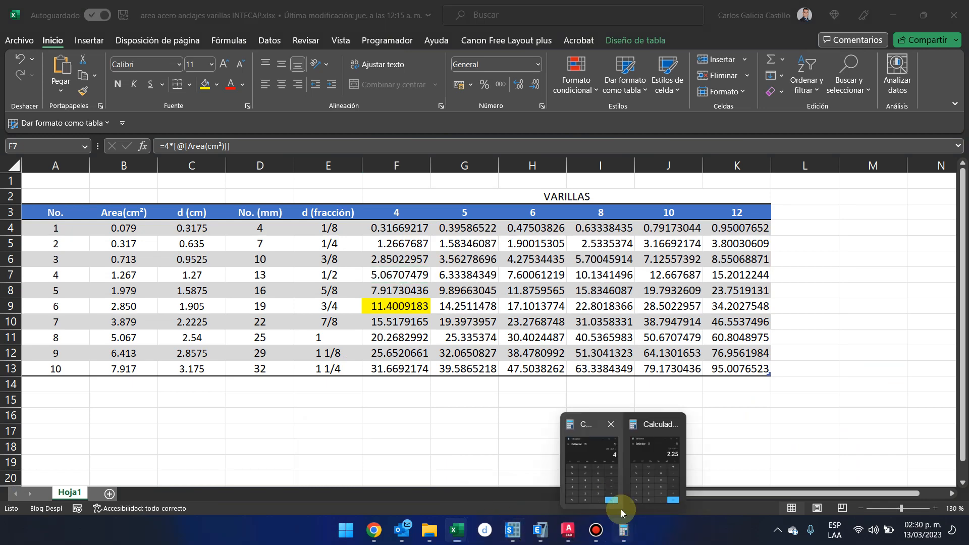
left_click(634, 459)
left_click_drag(202, 135, 870, 97)
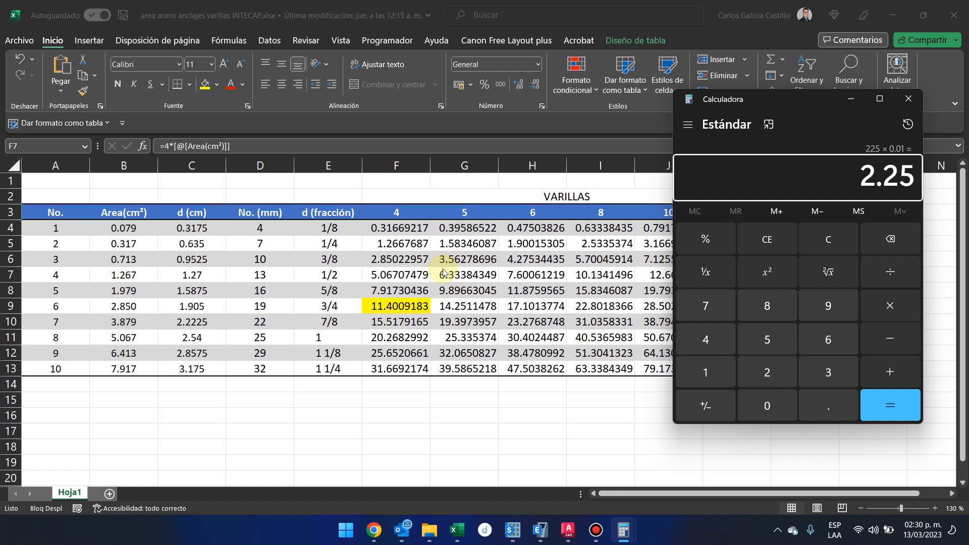
left_click(888, 6)
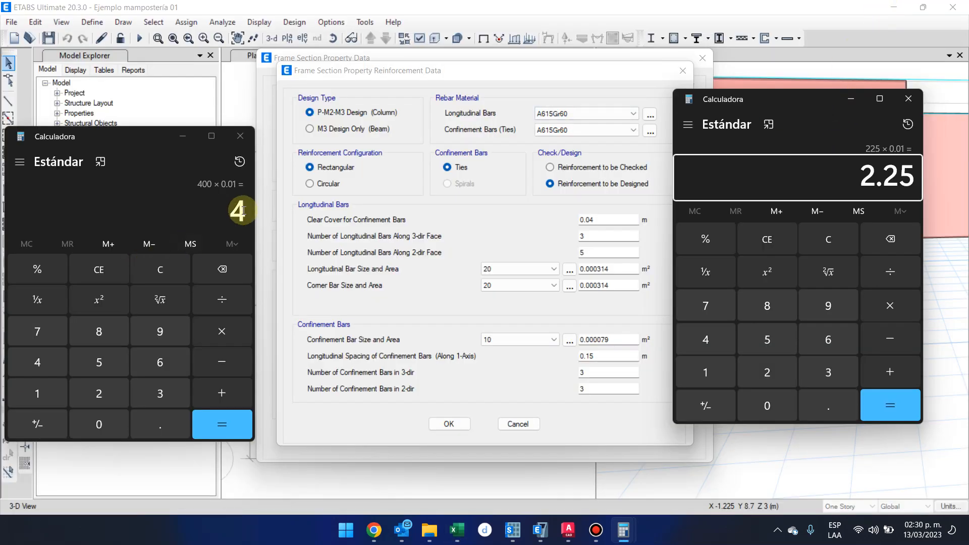
Compare the calculated steel areas of the 20 x 20 and 15 x 15 cm sections, and return to the ETABS reinforcement data.
left_click_drag(240, 208, 214, 210)
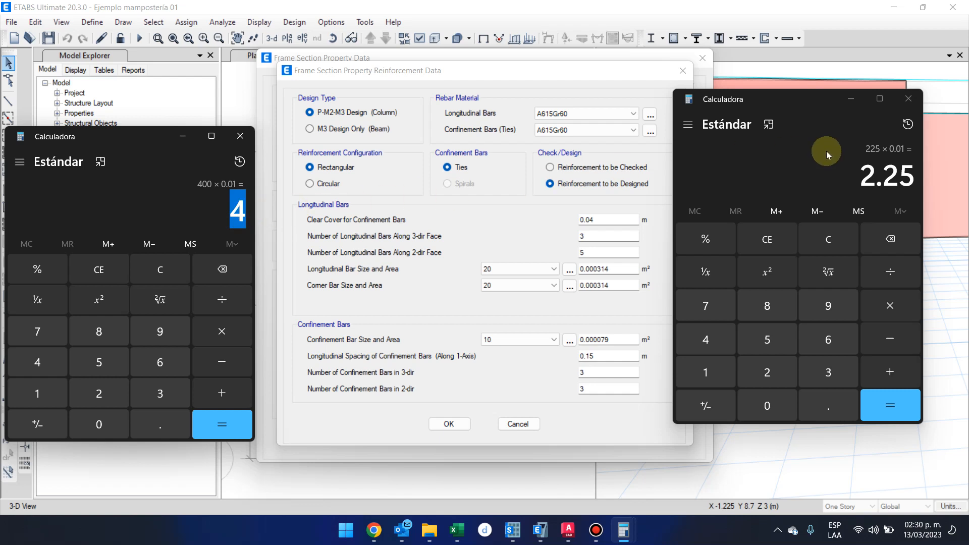
left_click_drag(856, 177, 867, 180)
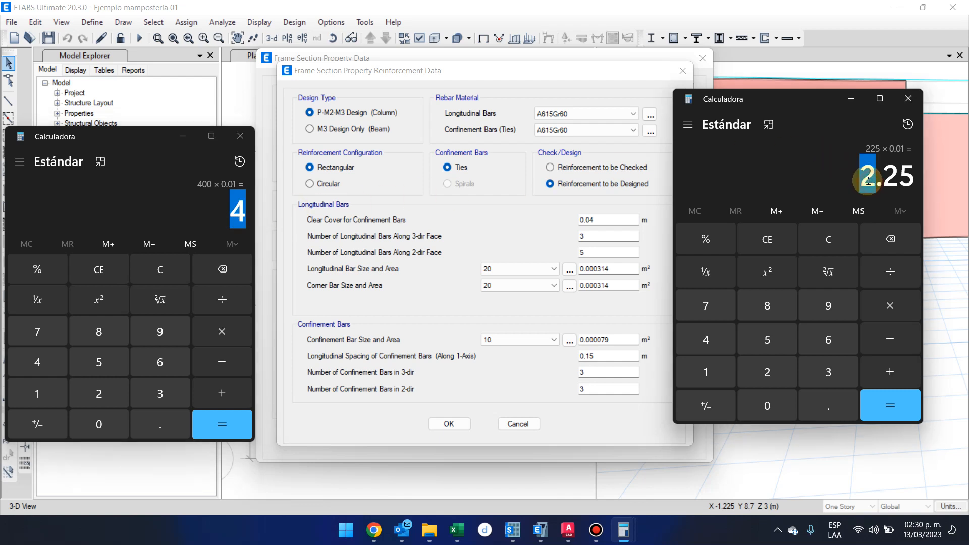
left_click(914, 180)
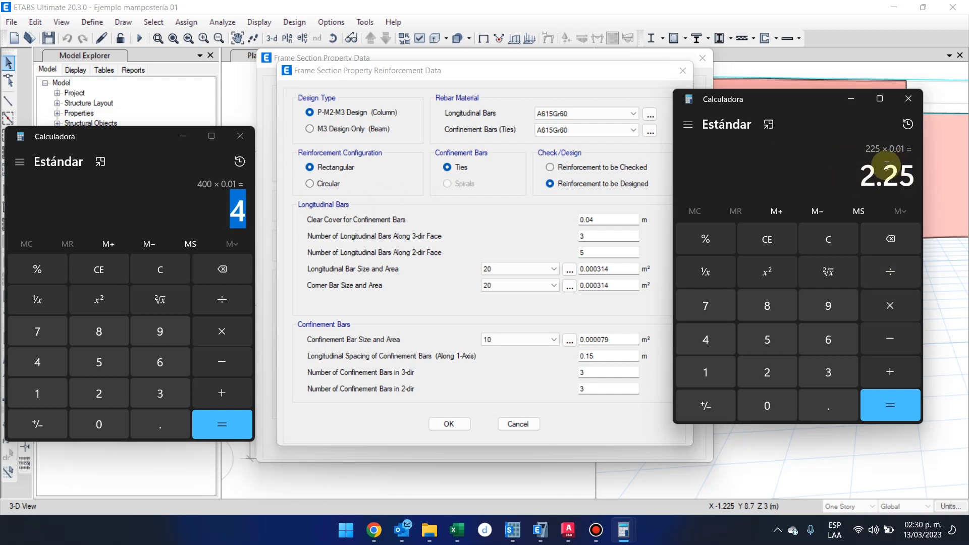
left_click(202, 231)
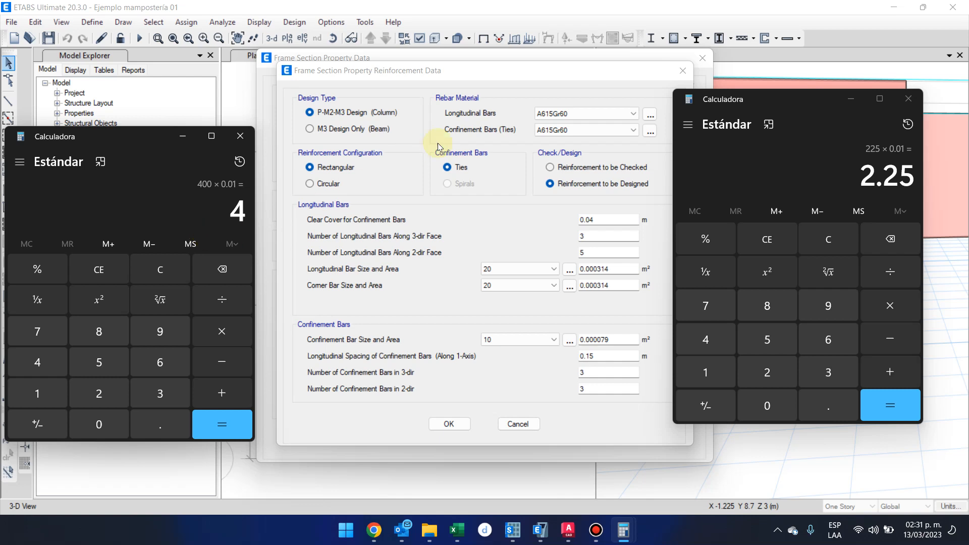
left_click(479, 216)
Check which rebar materials are available for the longitudinal bars.
left_click(618, 112)
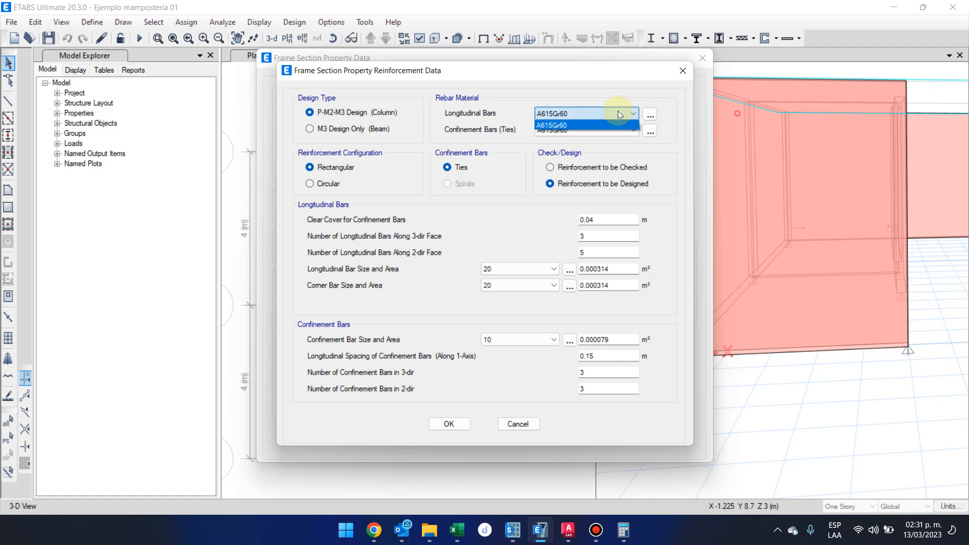
left_click(618, 110)
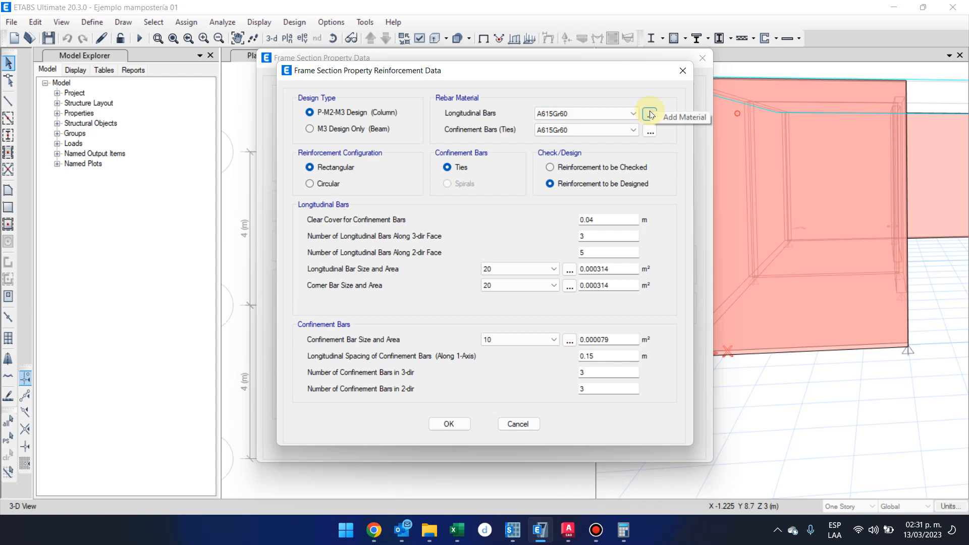
left_click(615, 110)
left_click(615, 110)
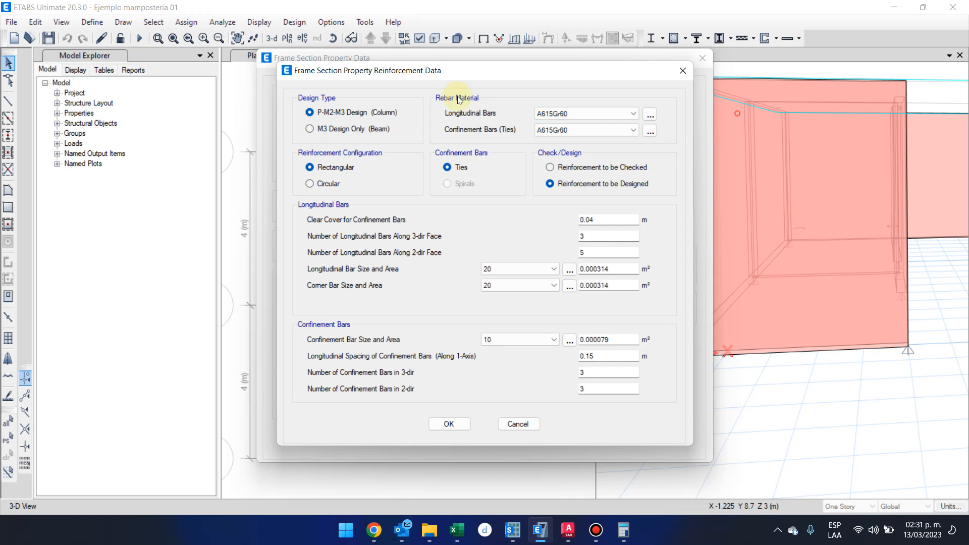
Add a new United States rebar material with the ASTM A615 standard and Grade 40, keeping its default properties.
left_click(651, 115)
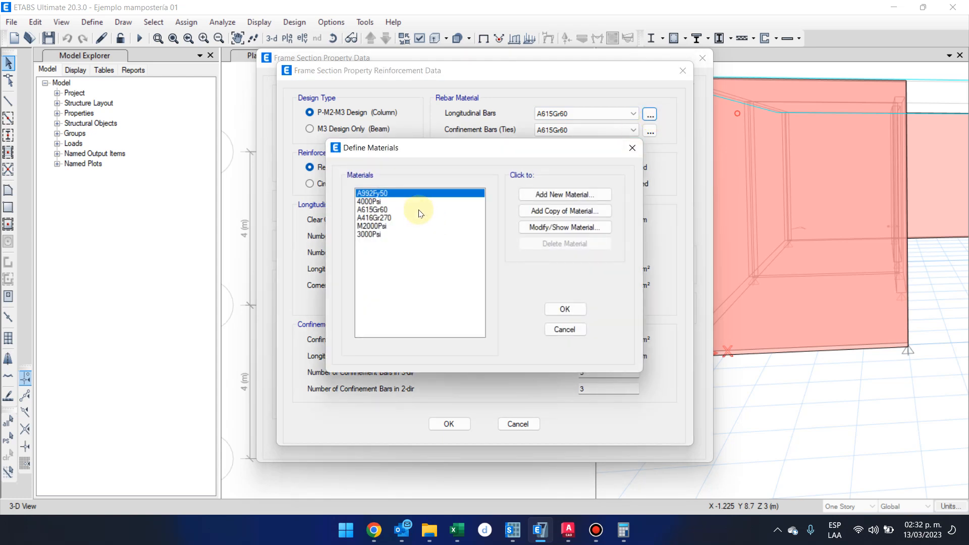
left_click(576, 196)
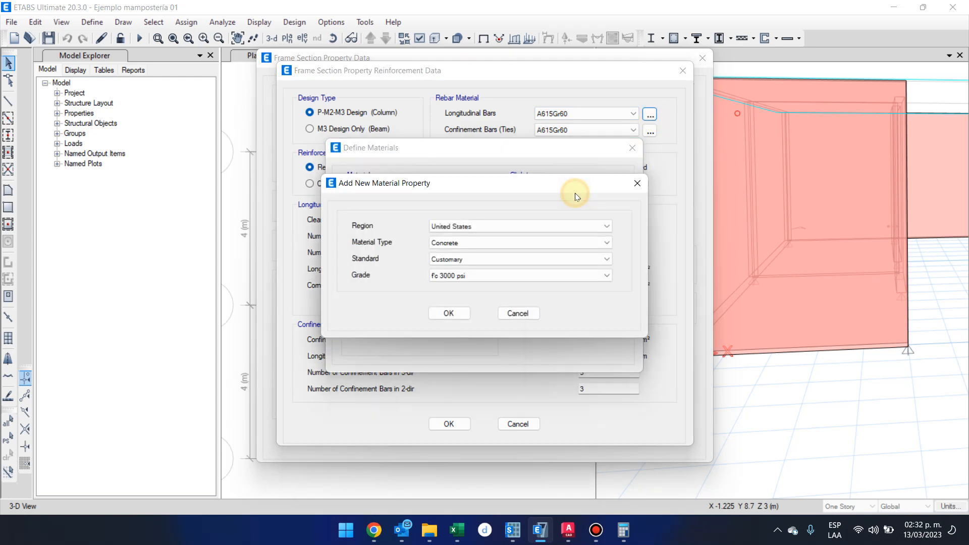
left_click(557, 243)
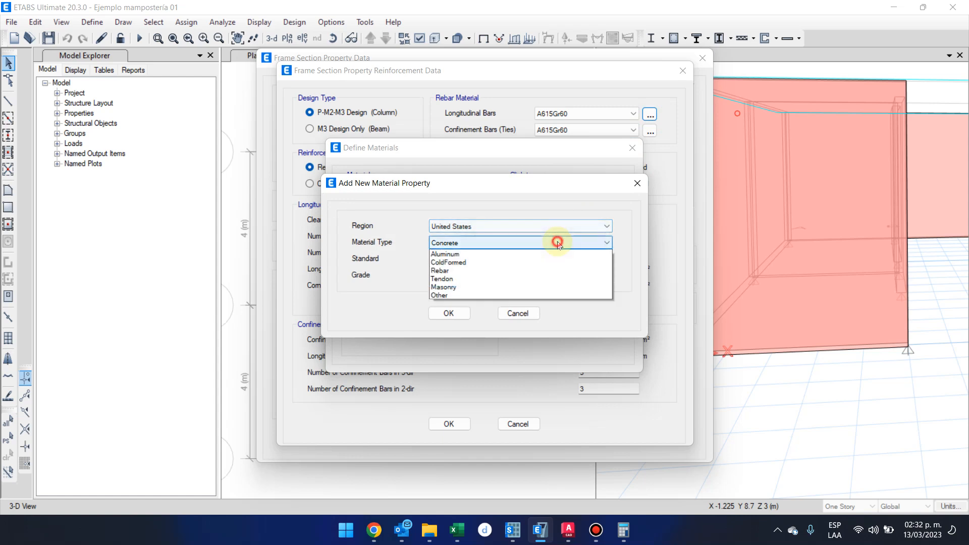
left_click(553, 286)
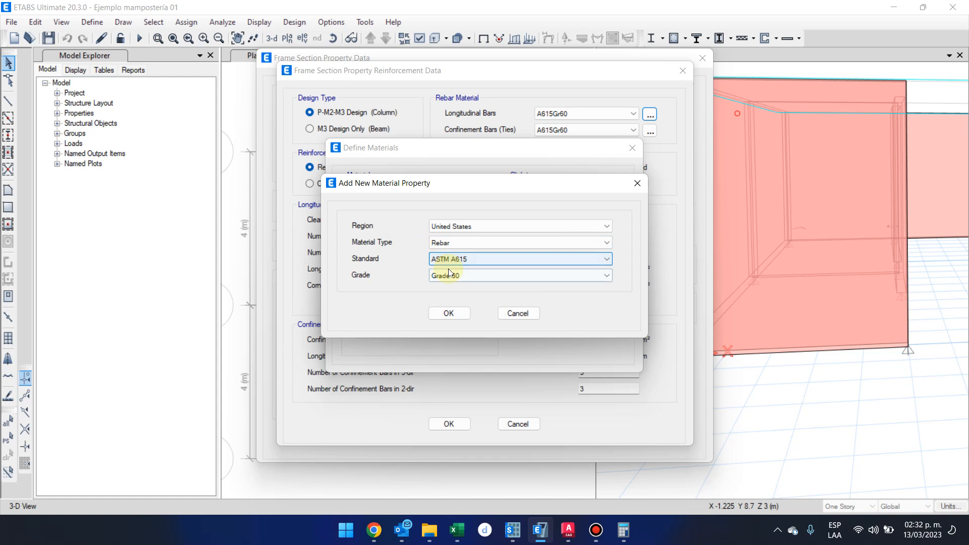
left_click(461, 273)
left_click(464, 282)
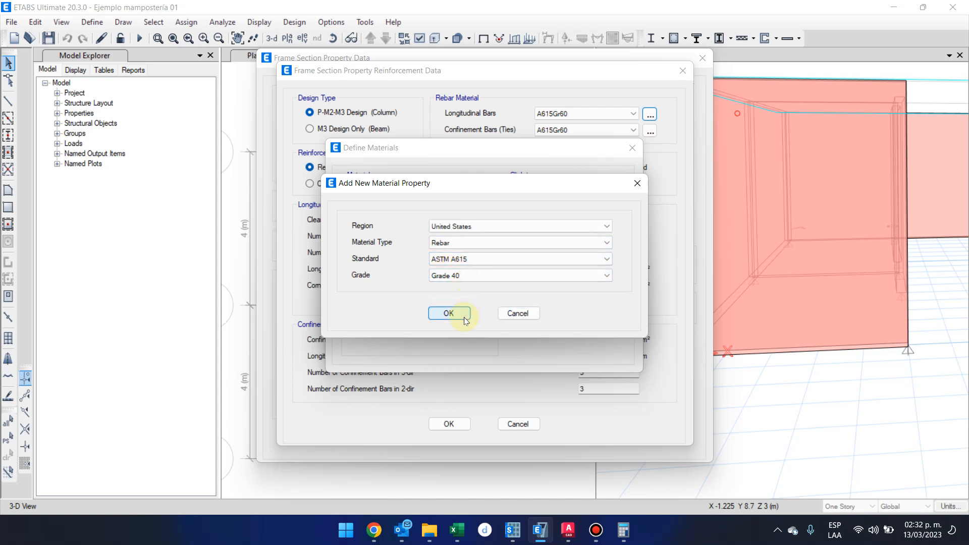
left_click(464, 317)
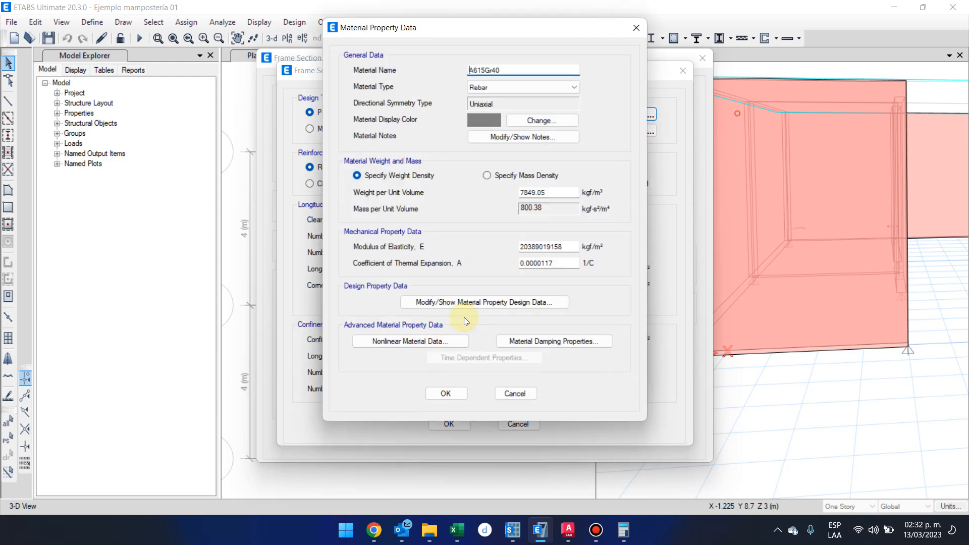
left_click(456, 393)
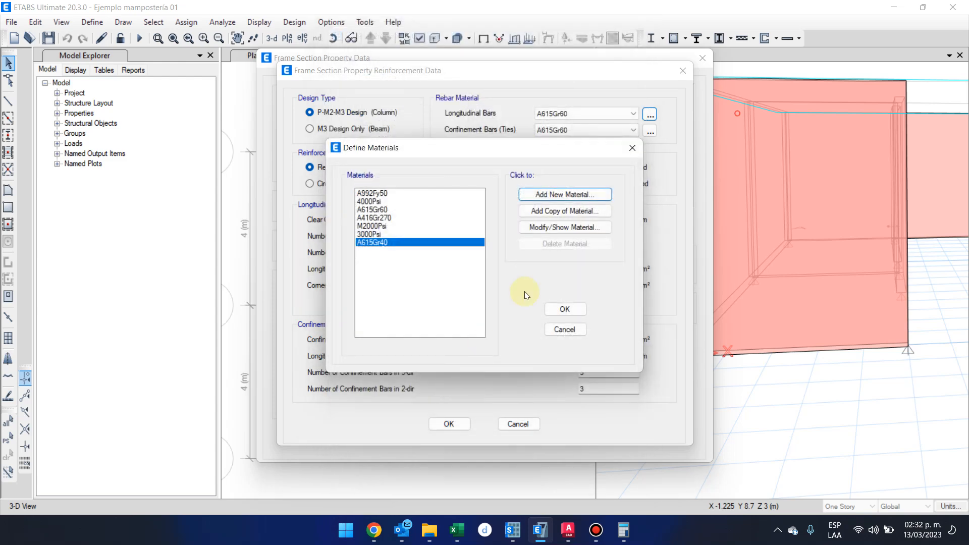
left_click(579, 199)
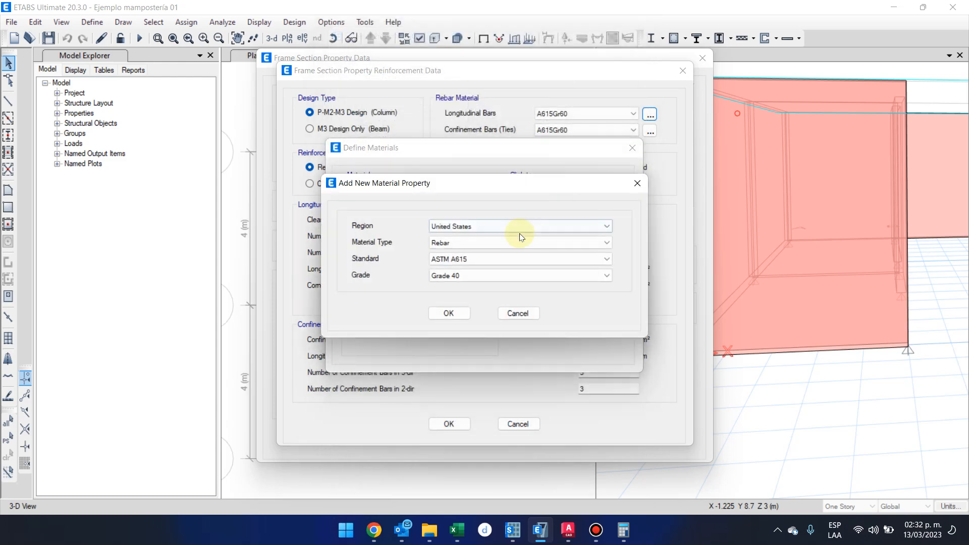
left_click(534, 243)
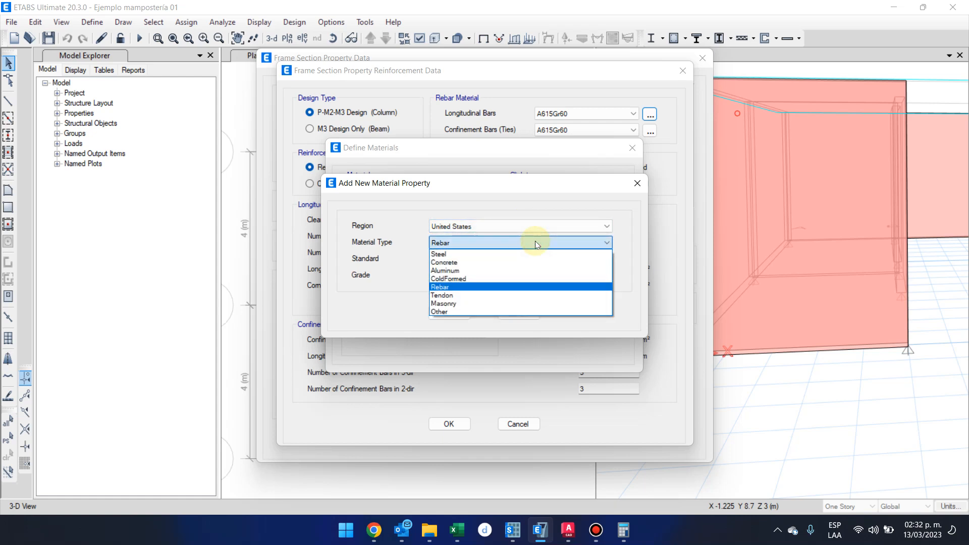
left_click(535, 243)
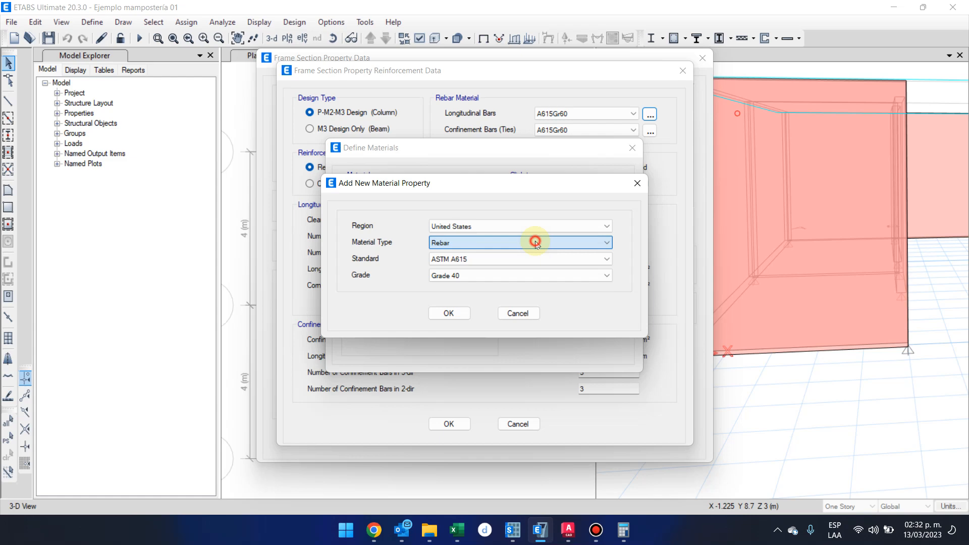
left_click(530, 261)
left_click(529, 263)
left_click(532, 280)
left_click(532, 280)
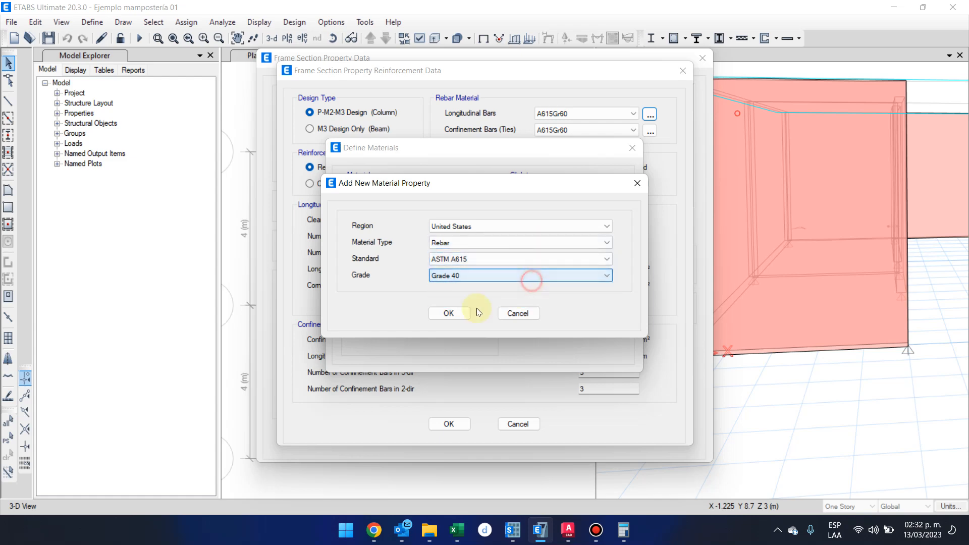
left_click(449, 313)
left_click(525, 391)
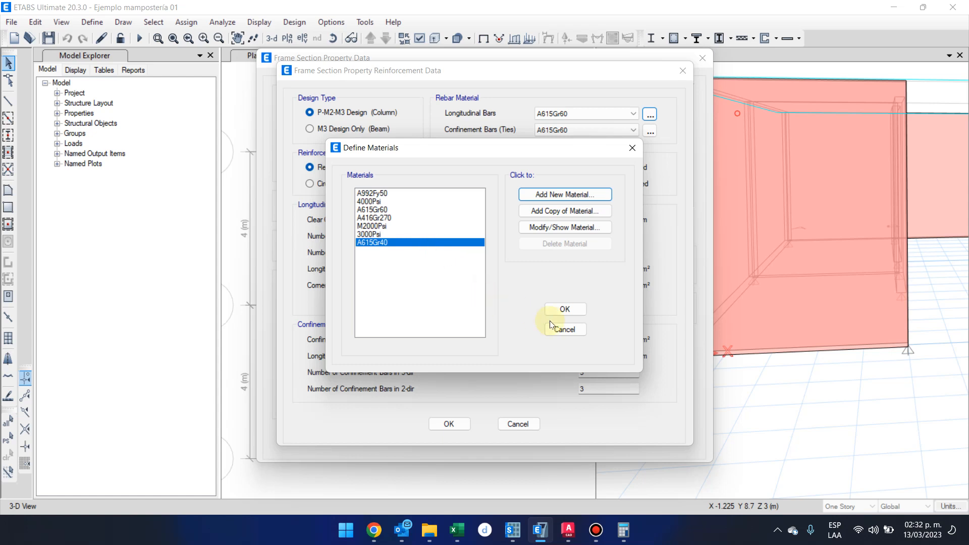
Accept the material list and assign A615Gr40 to both the longitudinal bars and the confinement ties.
left_click(560, 308)
left_click(607, 115)
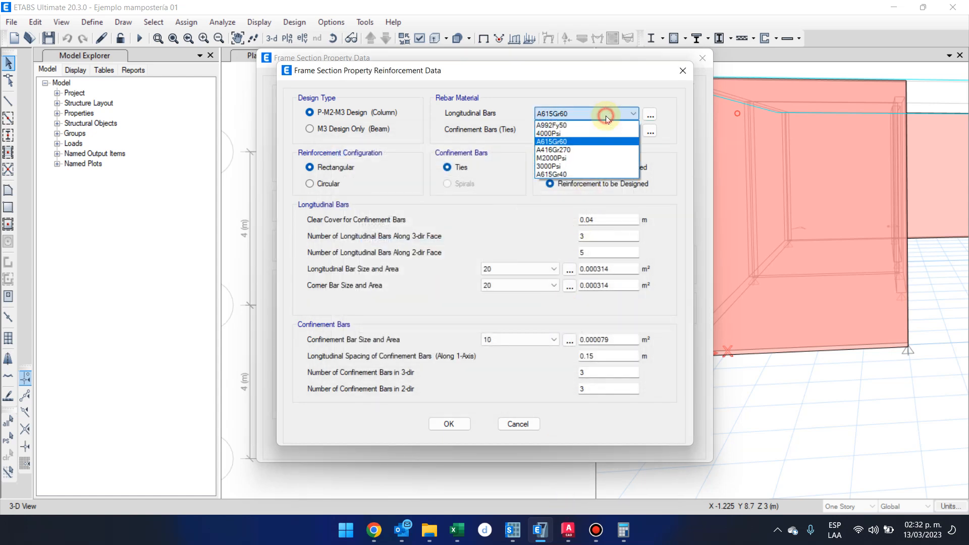
left_click(612, 175)
left_click(579, 131)
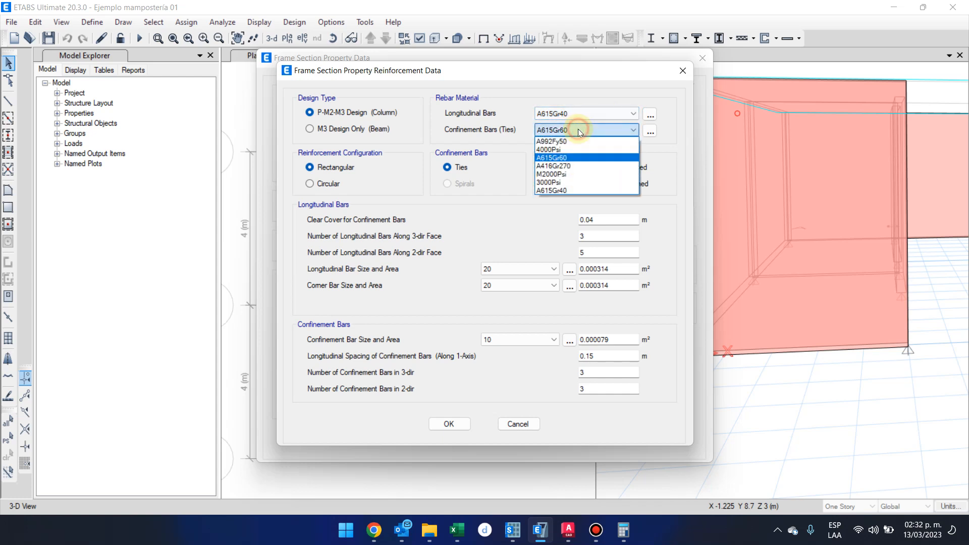
left_click(618, 191)
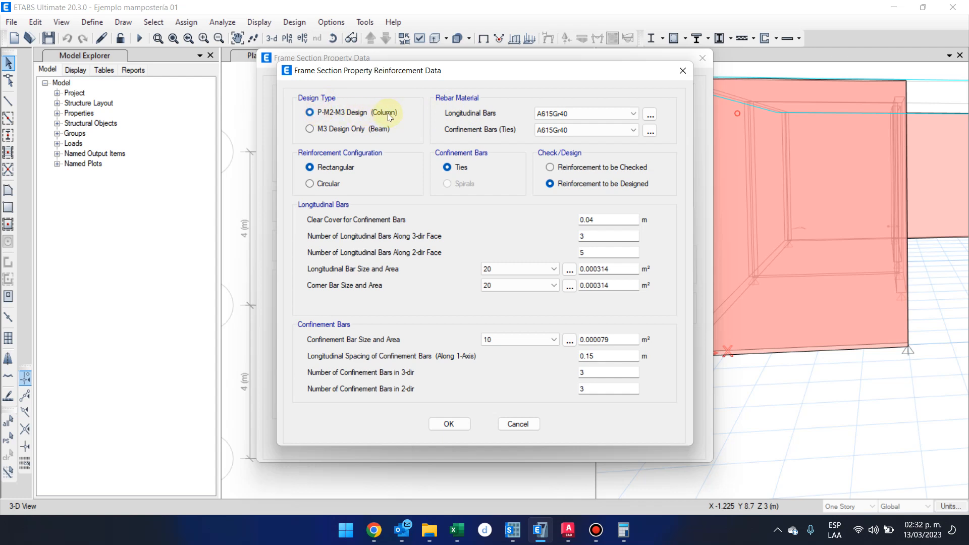
Review the section's column design type, rebar materials and reinforcement configuration.
left_click(310, 112)
left_click(539, 109)
left_click(555, 112)
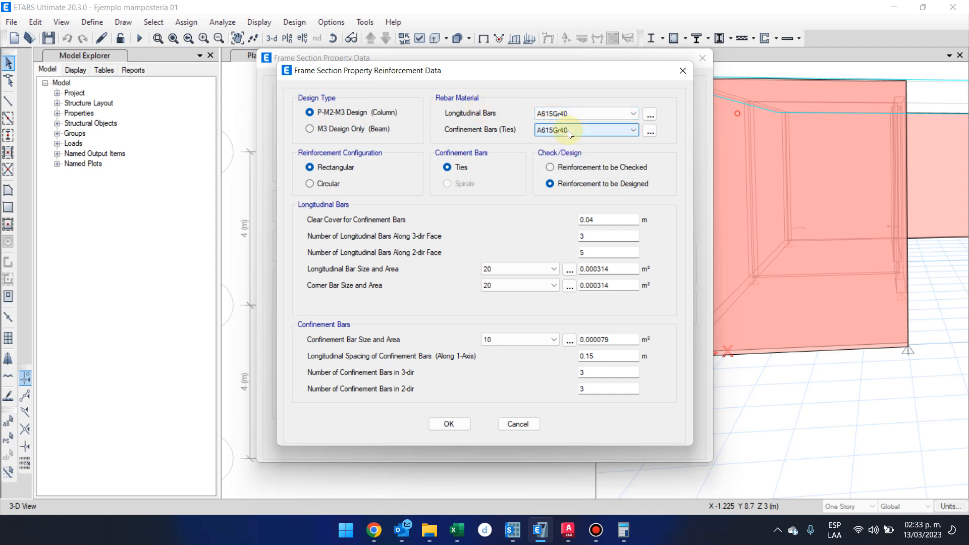
left_click(568, 130)
left_click(560, 137)
left_click(352, 167)
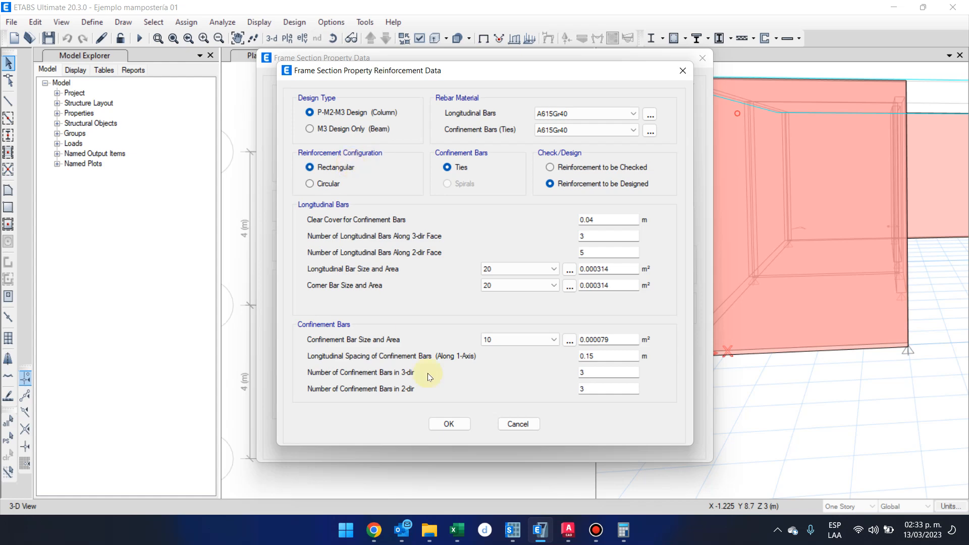
Switch to the AutoCAD floor plan, examine the garage corner column at axis A, and return to ETABS.
left_click(569, 531)
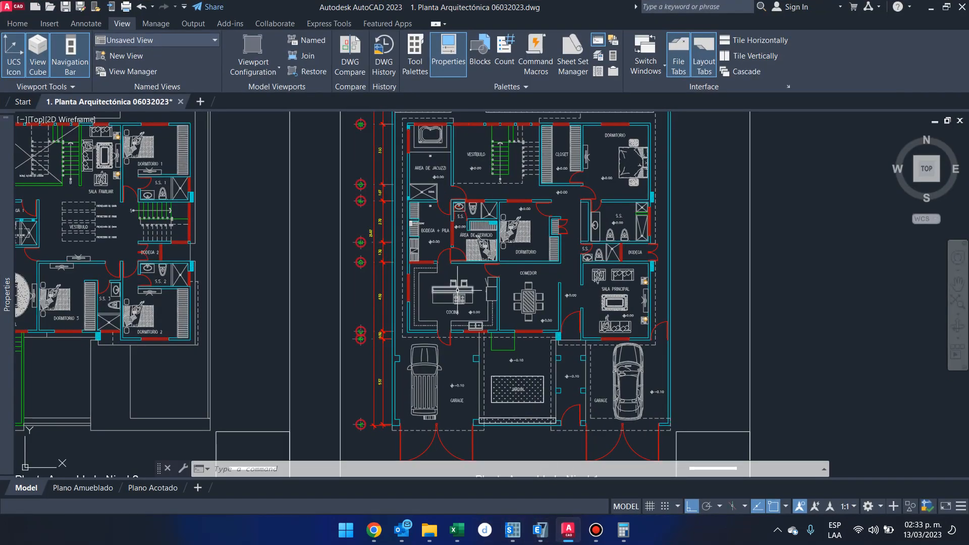
scroll(389, 432, "up", 4)
middle_click_drag(459, 427, 402, 376)
scroll(480, 389, "up", 2)
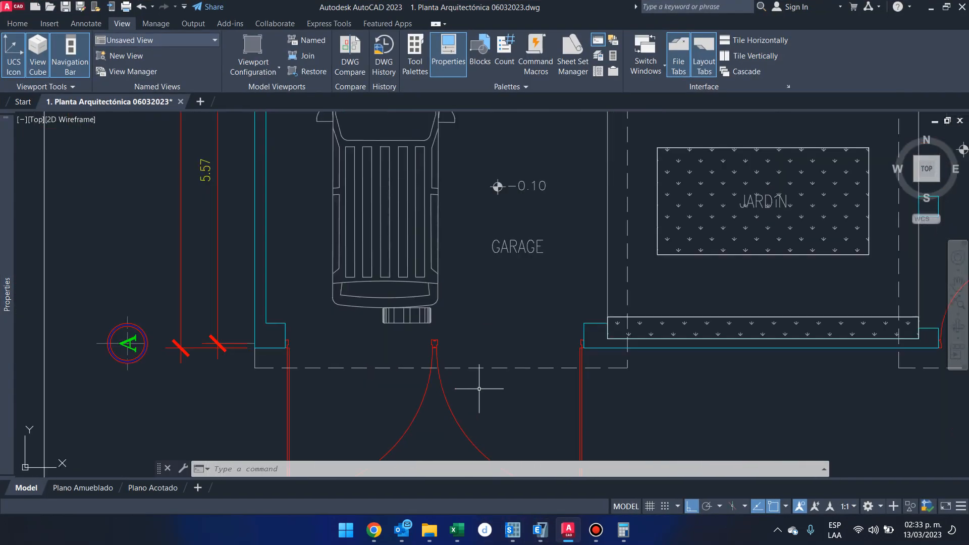
scroll(462, 386, "down", 2)
left_click(319, 340)
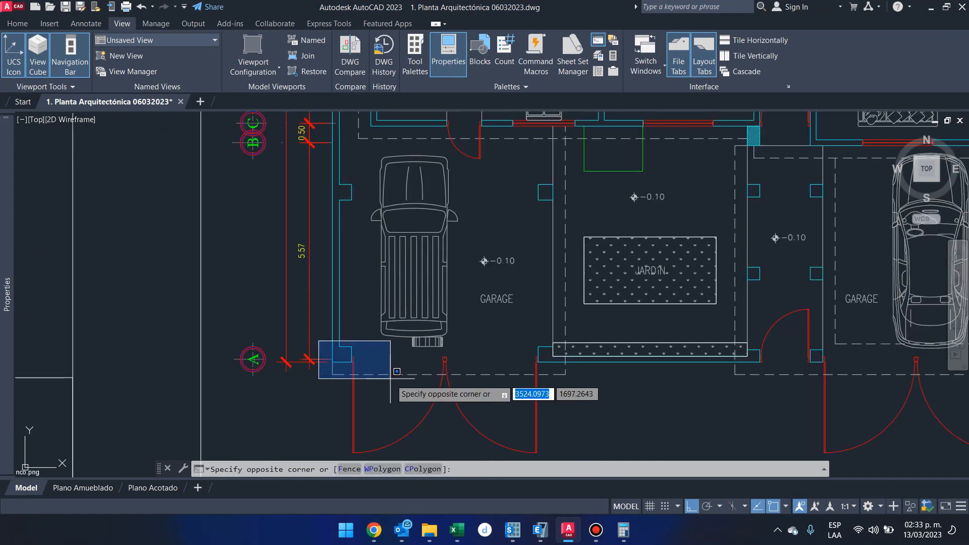
left_click(319, 331)
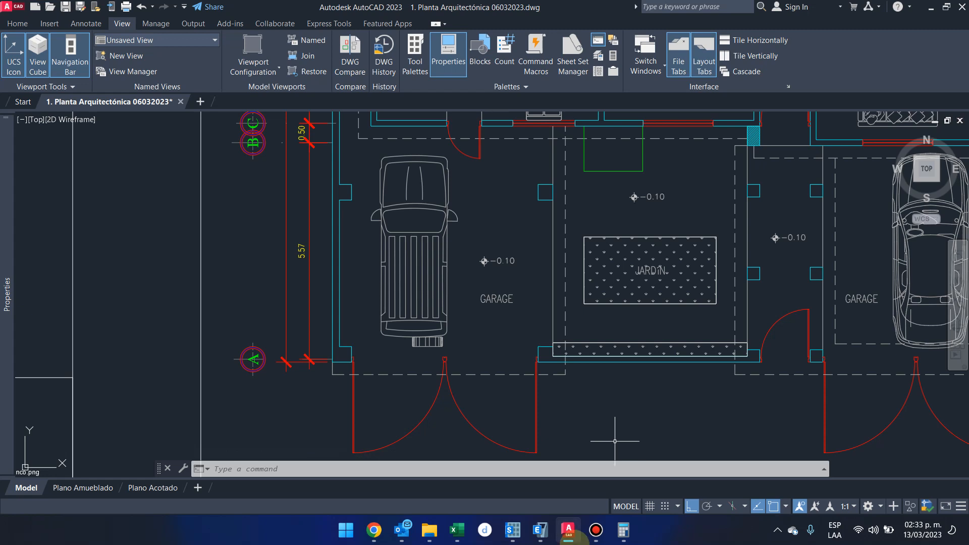
mouse_move(540, 530)
left_click(529, 488)
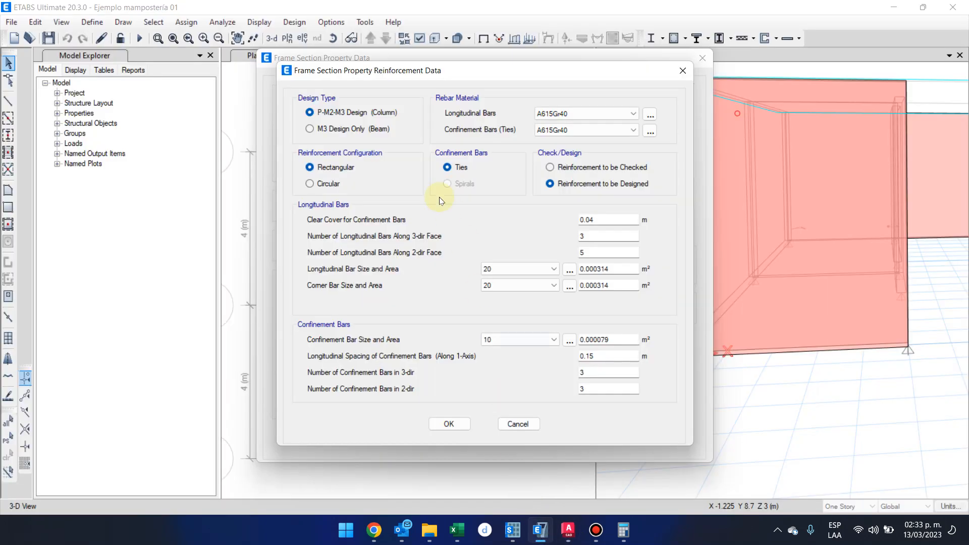
Preview the circular reinforcement configuration and switch back to the rectangular one.
left_click(344, 165)
left_click(323, 184)
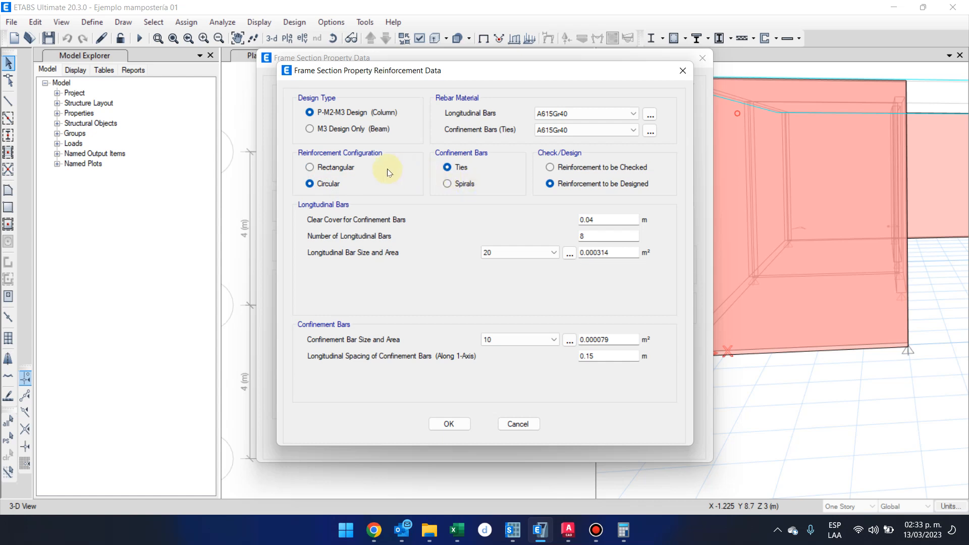
left_click(335, 167)
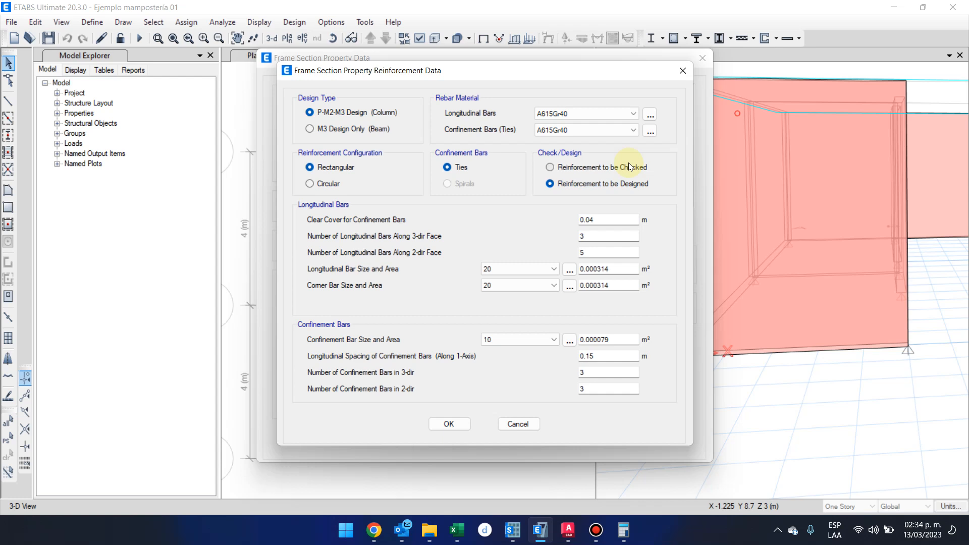
Keep the reinforcement to be designed and set the clear cover for confinement bars to 0.0254 m.
left_click(643, 180)
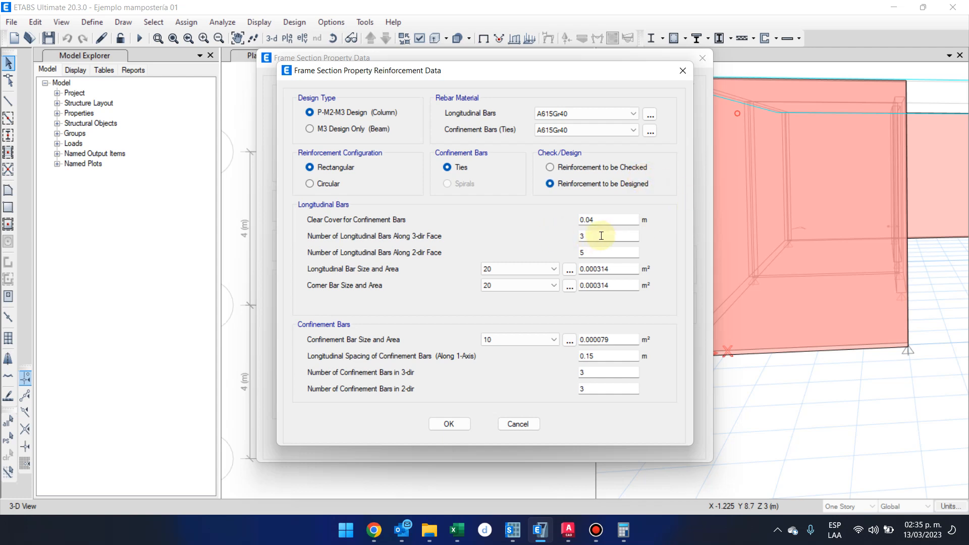
left_click(608, 220)
key("BackSpace")
type("254")
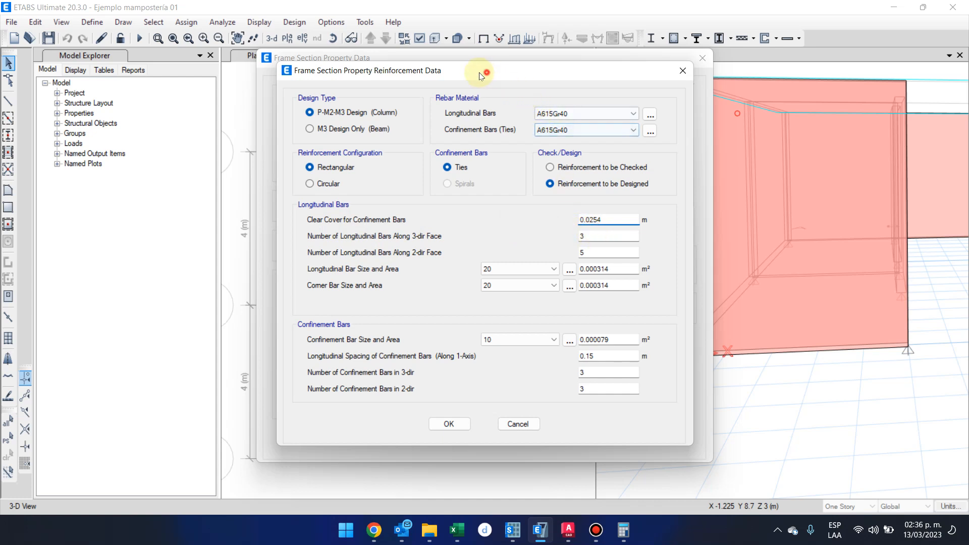
Uncover the section preview and set the number of longitudinal bars to 2 along both the 3-dir and 2-dir faces.
left_click_drag(483, 71, 320, 51)
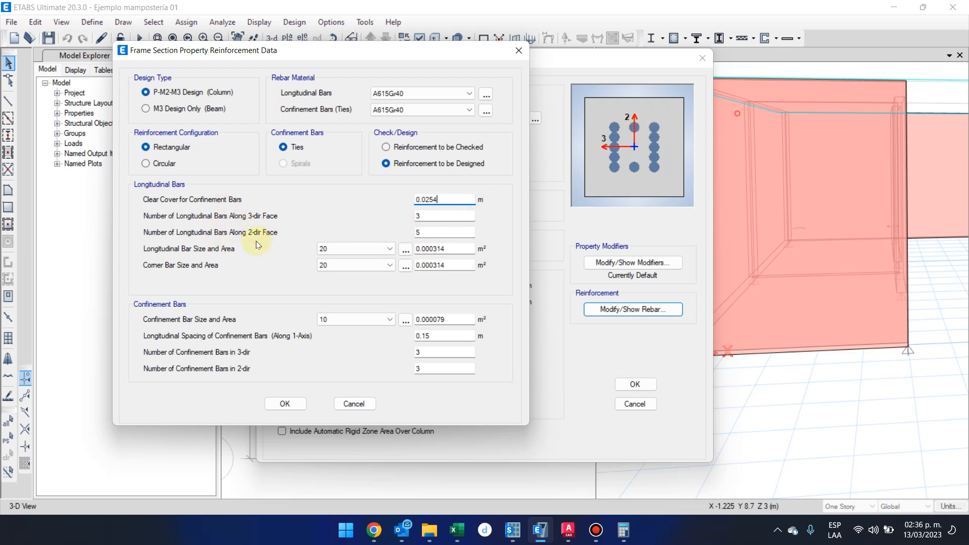
double_click(418, 232)
type("2")
double_click(440, 213)
type("2")
Check the No. 3 and No. 4 bars in the Excel rebar area table and return to the ETABS reinforcement data.
left_click(389, 249)
left_click(389, 250)
left_click(456, 530)
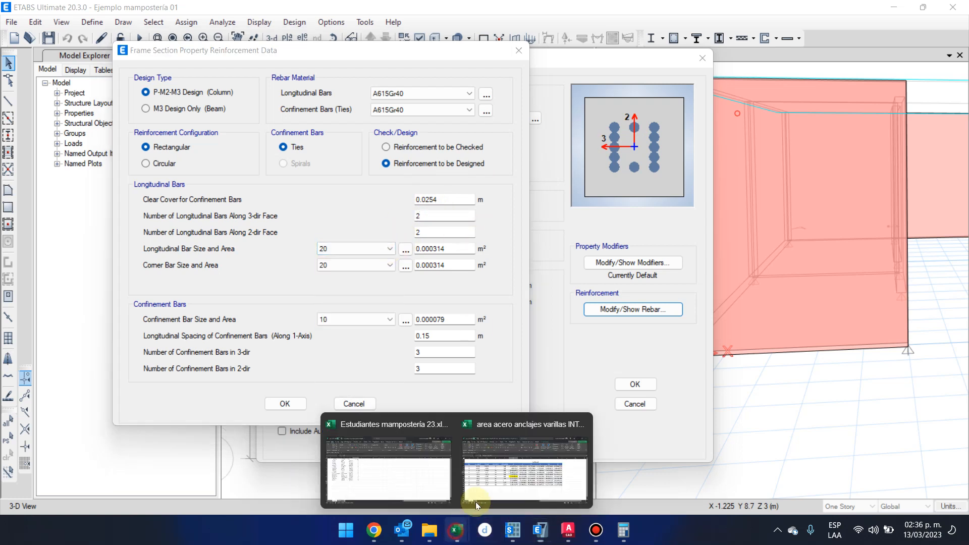
left_click(514, 460)
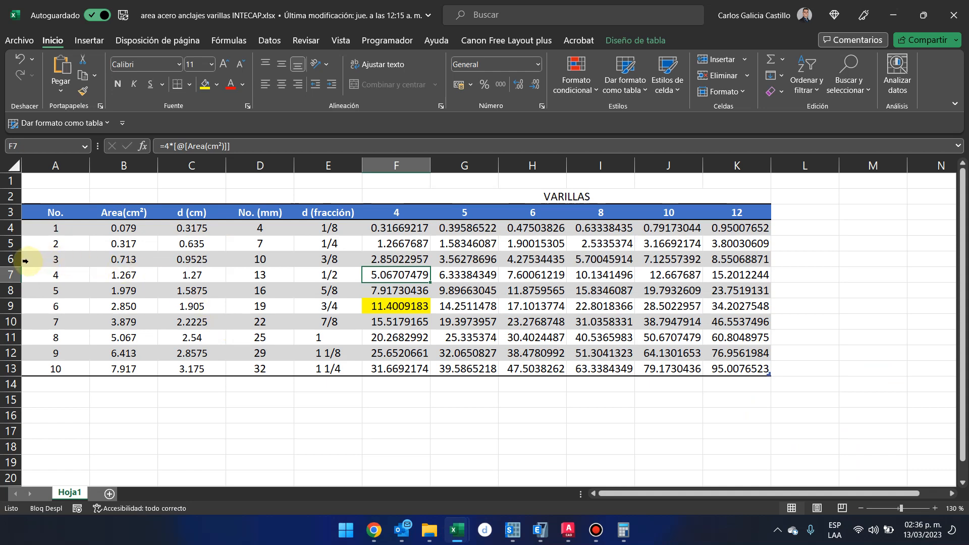
left_click(12, 260)
left_click(11, 275)
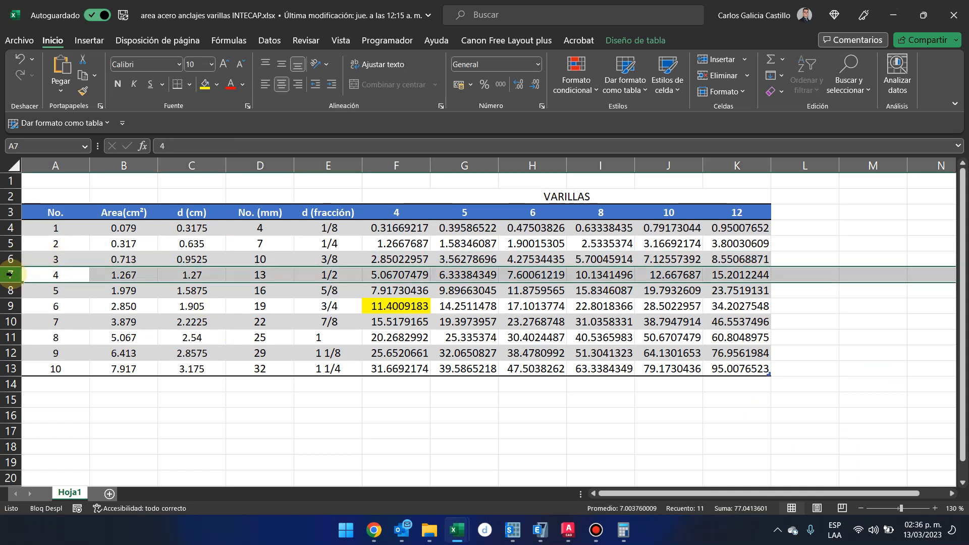
left_click(894, 14)
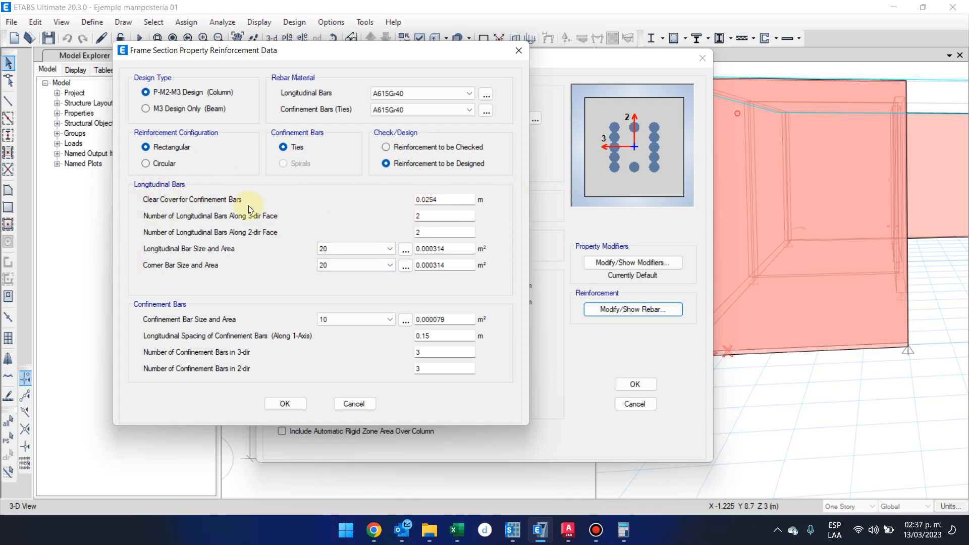
Review the clear cover and the number of longitudinal bars along each face.
double_click(453, 198)
double_click(449, 215)
left_click(438, 232)
double_click(429, 233)
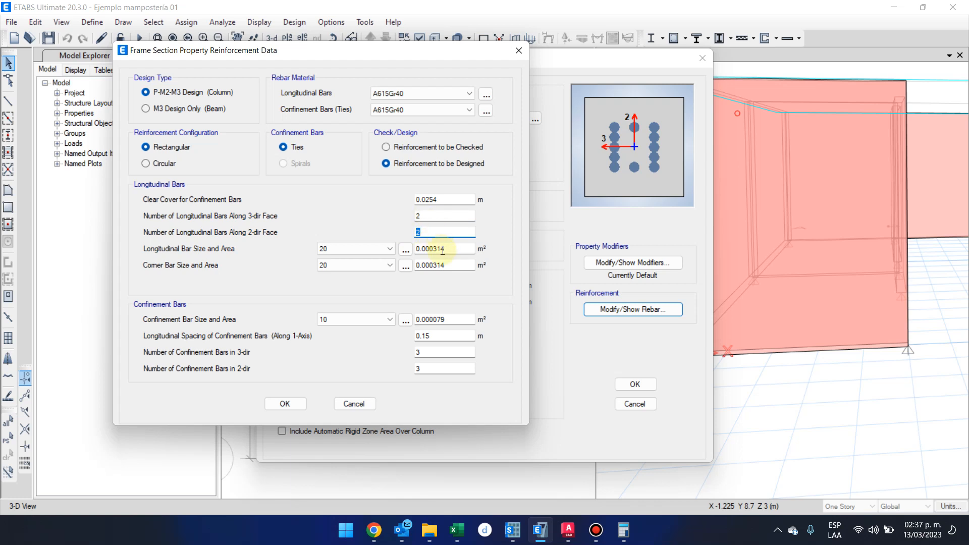
Open the reinforcing bar sizes for the longitudinal bars and add the U.S. Customary common rebar set.
left_click(377, 249)
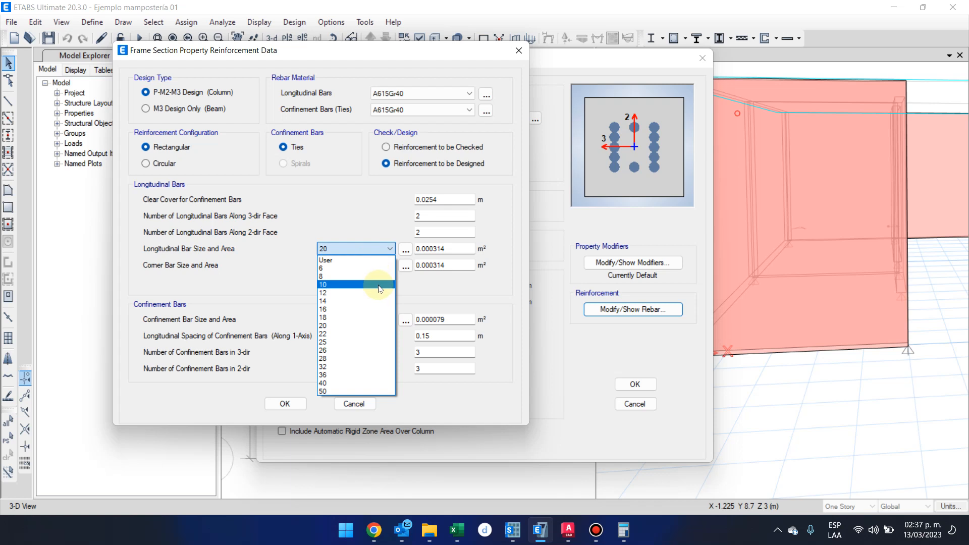
left_click(405, 249)
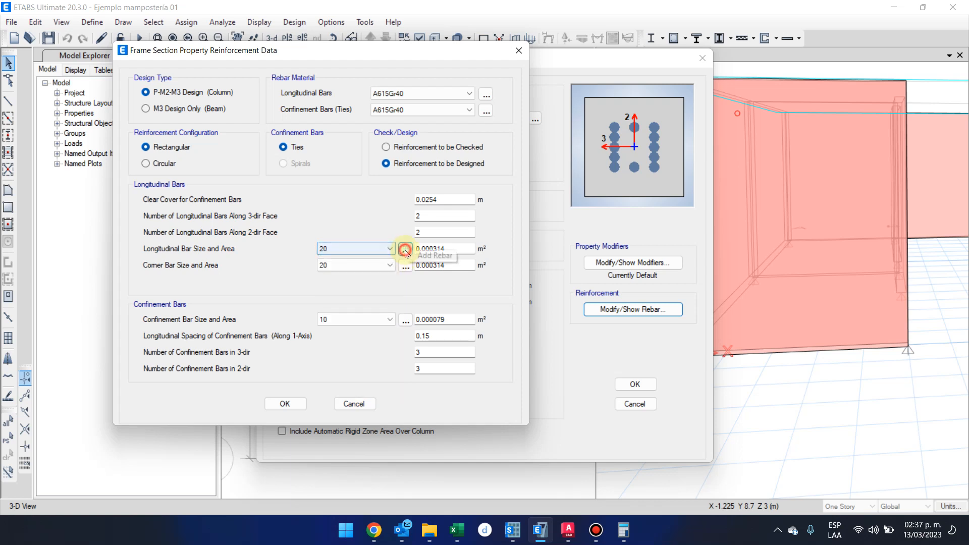
left_click(405, 250)
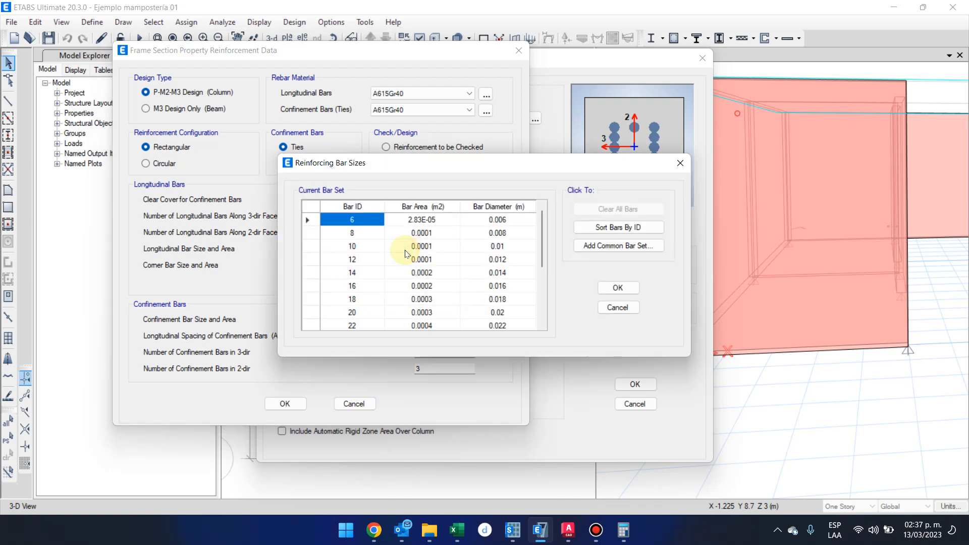
scroll(405, 253, "down", 3)
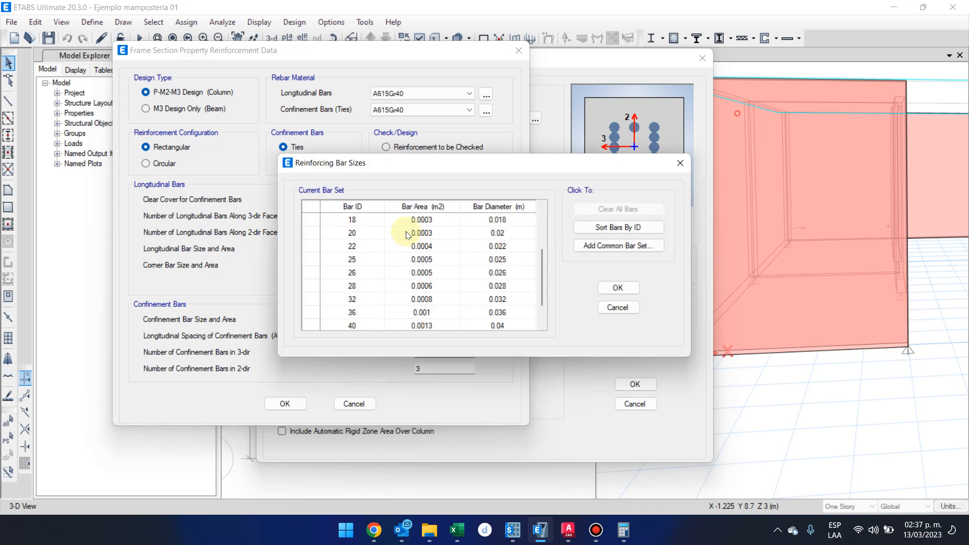
left_click(352, 299)
left_click_drag(351, 297, 409, 225)
scroll(419, 228, "up", 3)
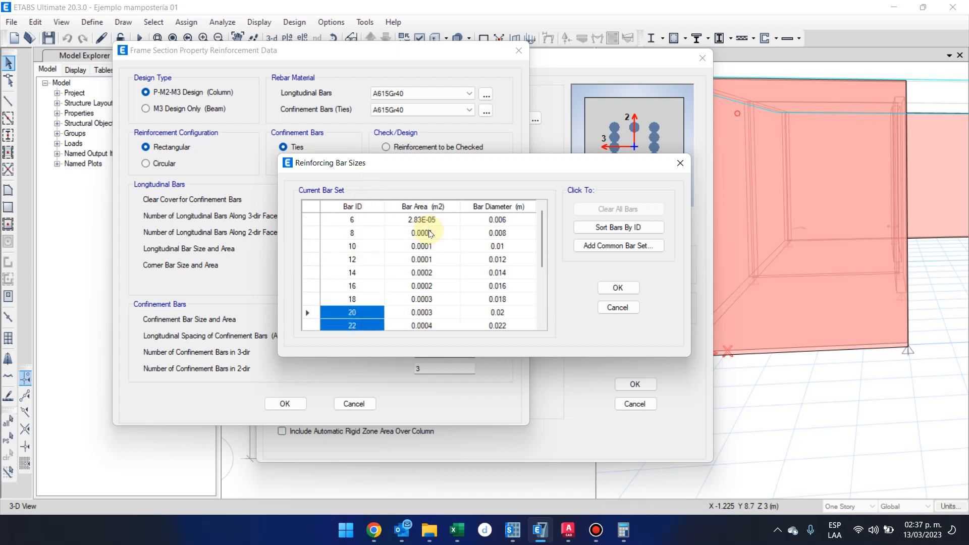
left_click(629, 247)
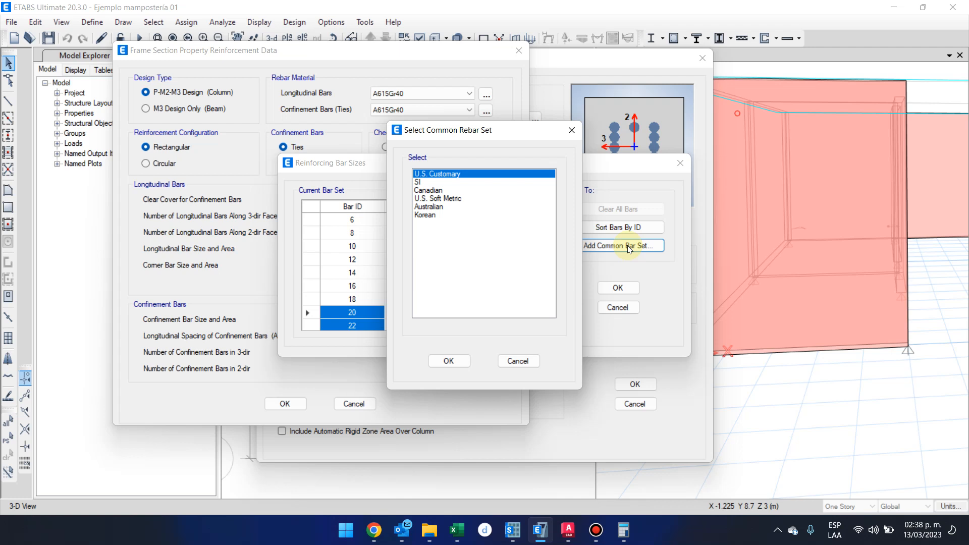
double_click(497, 174)
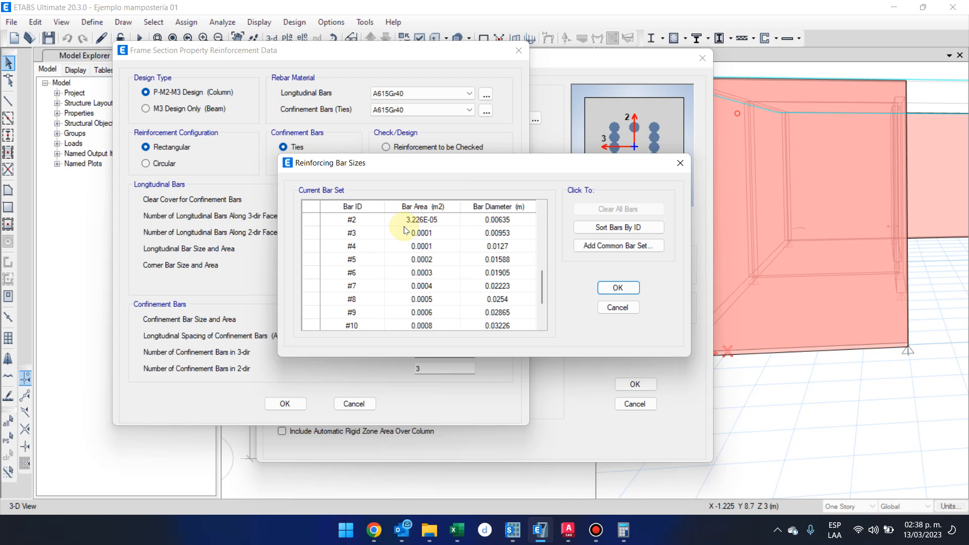
Look over the added U.S. bar IDs and diameters and accept the extended bar set.
left_click(378, 221)
scroll(376, 222, "up", 1)
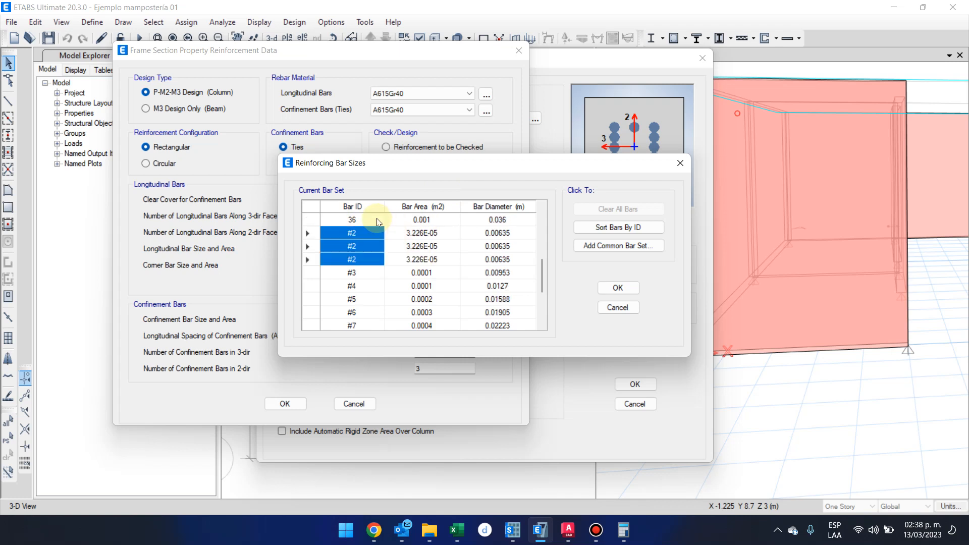
scroll(376, 271, "down", 1)
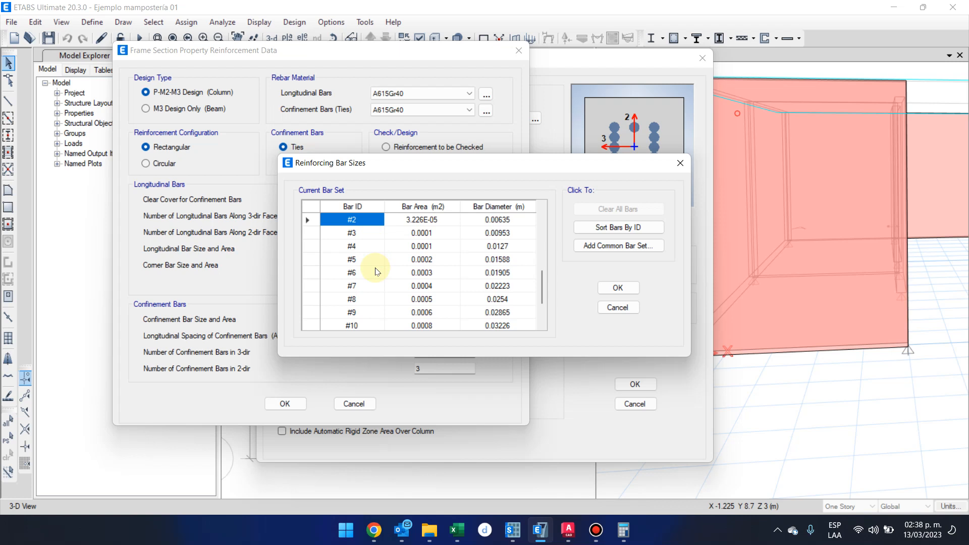
left_click(374, 273)
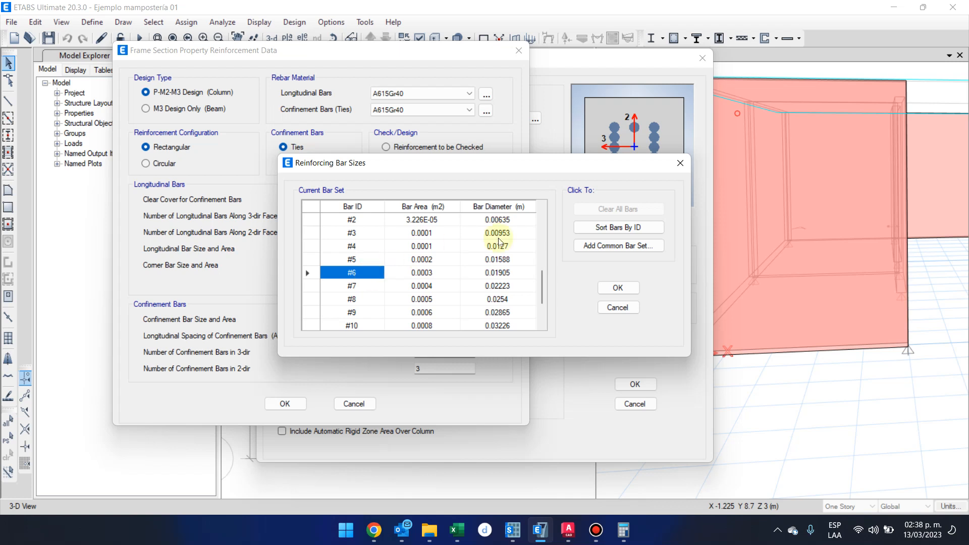
left_click(617, 288)
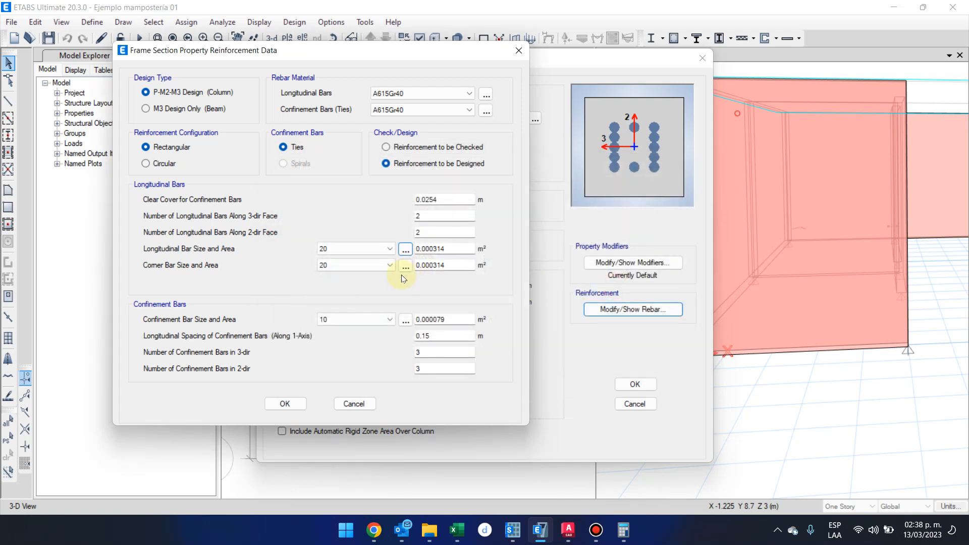
Set both the longitudinal bar size and the corner bar size to #4.
left_click(389, 249)
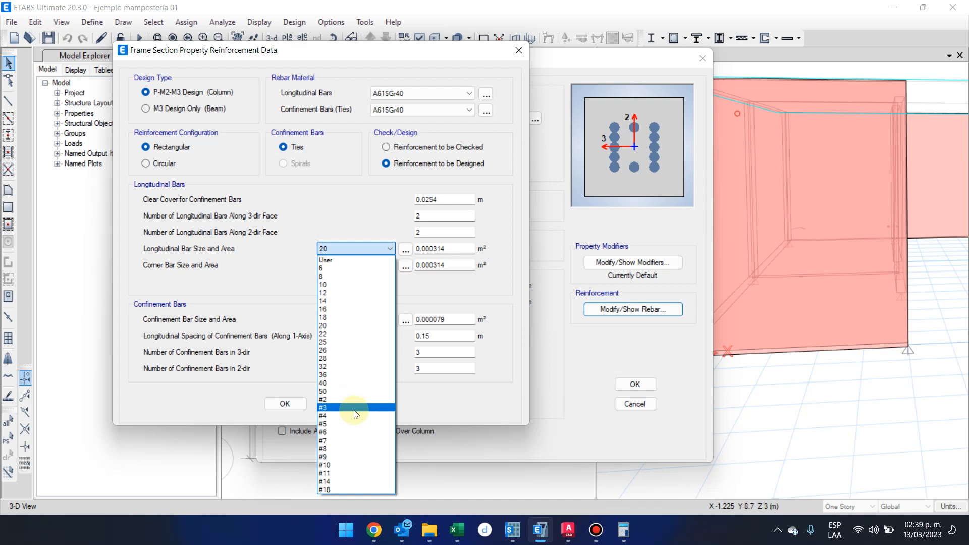
left_click(357, 415)
left_click(371, 271)
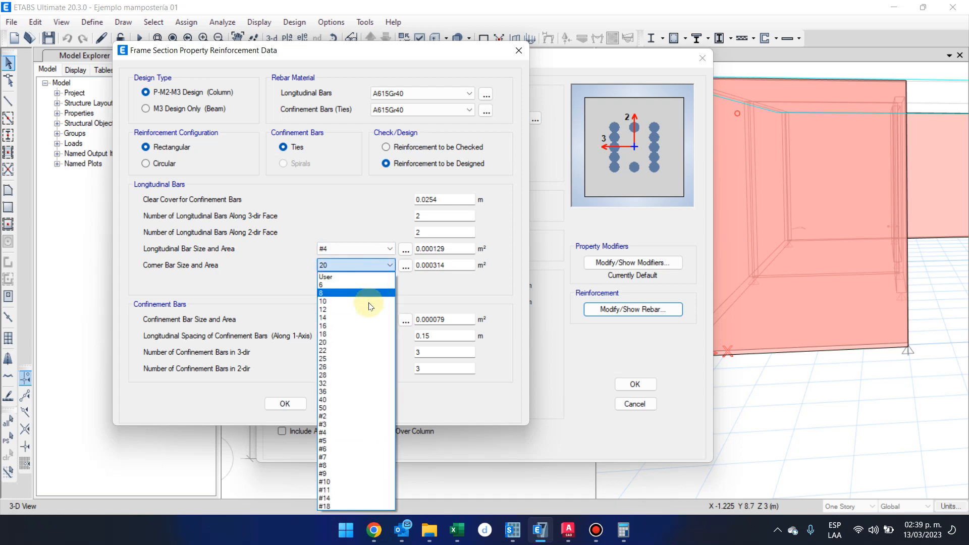
left_click(355, 437)
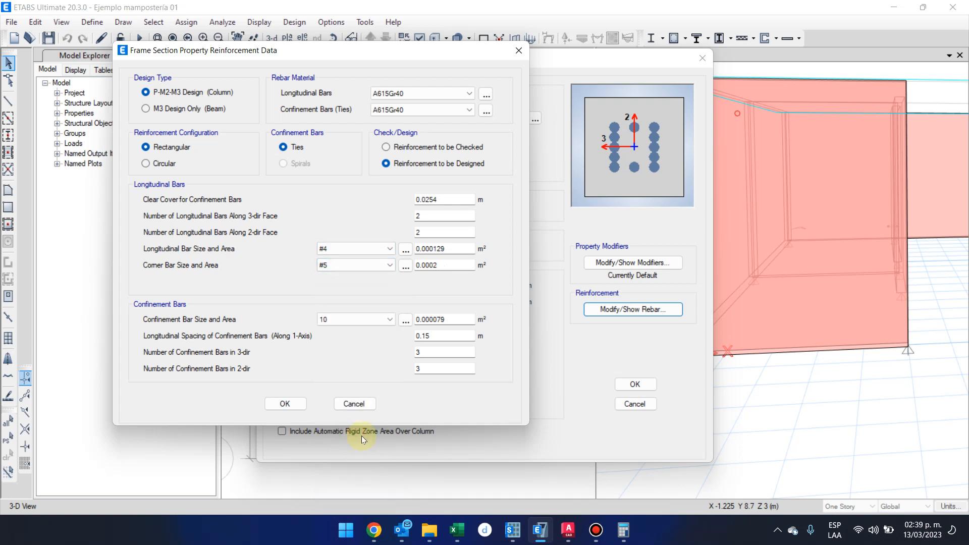
left_click(383, 264)
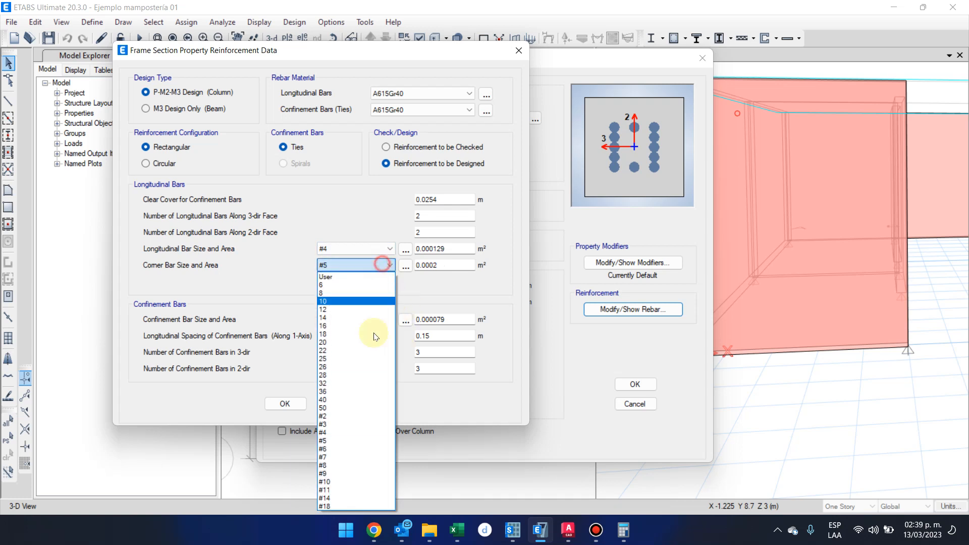
left_click(364, 433)
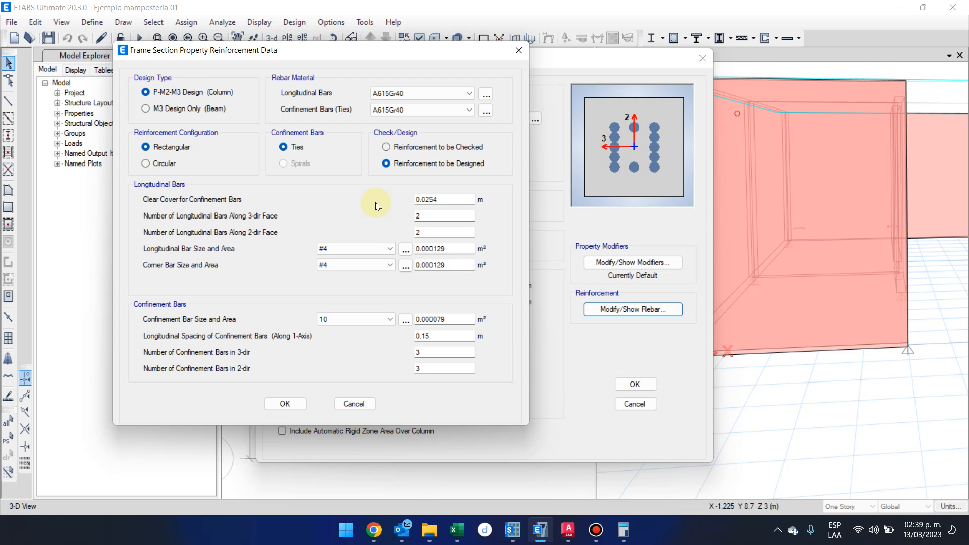
Set the confinement bar size to #3.
left_click(357, 320)
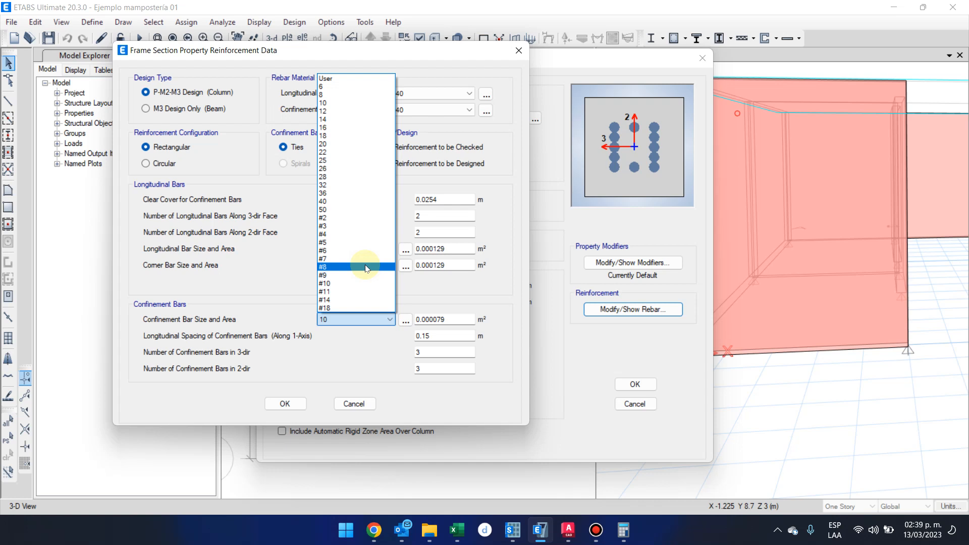
left_click(364, 226)
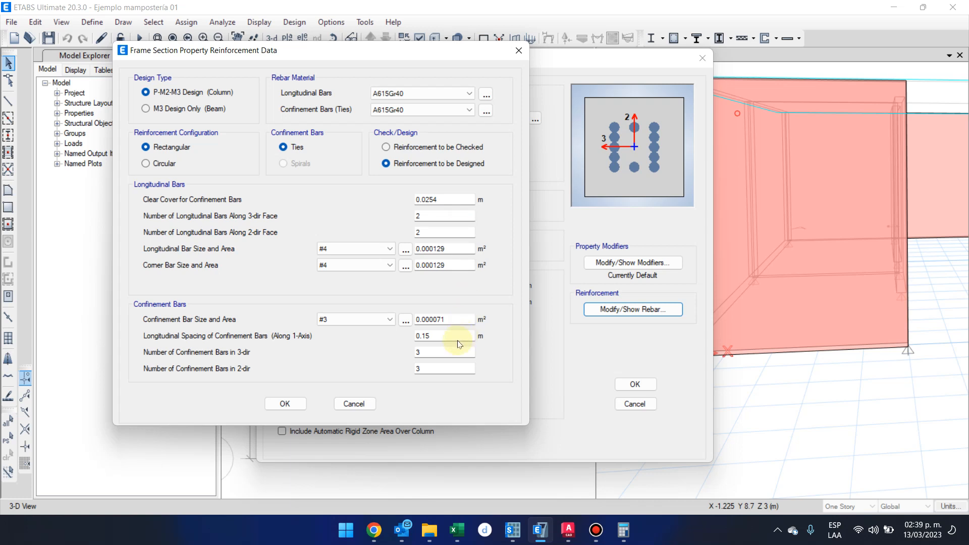
left_click(380, 319)
left_click(380, 319)
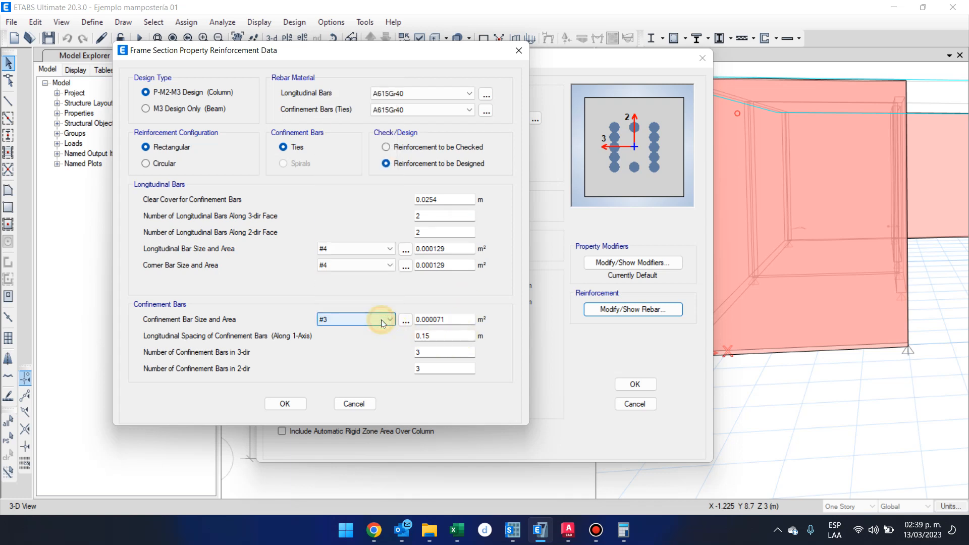
Keep the 0.15 m tie spacing and set the number of confinement bars to 2 in both the 3-dir and 2-dir.
left_click_drag(444, 333, 413, 338)
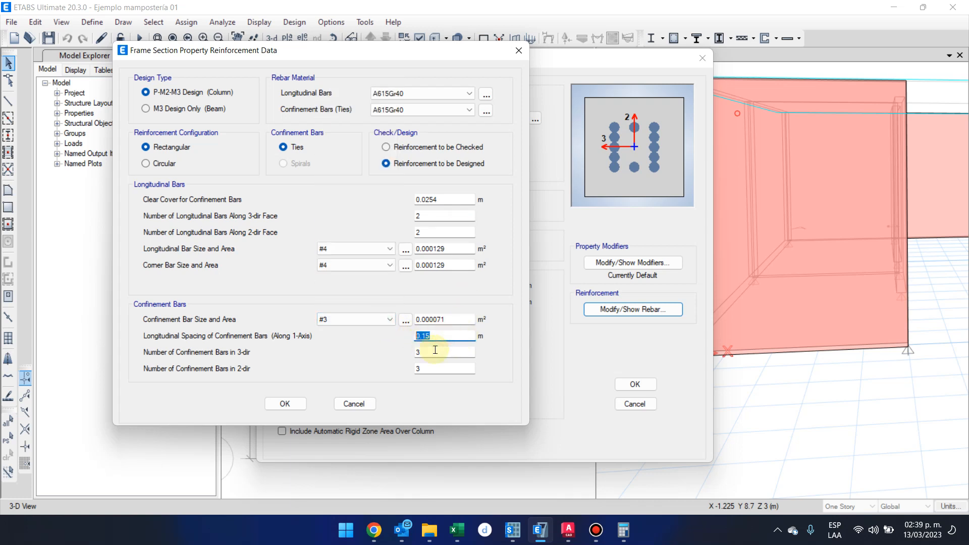
key("Tab")
type("2")
double_click(469, 368)
type("2")
left_click(460, 349)
double_click(424, 353)
left_click(459, 372)
double_click(447, 370)
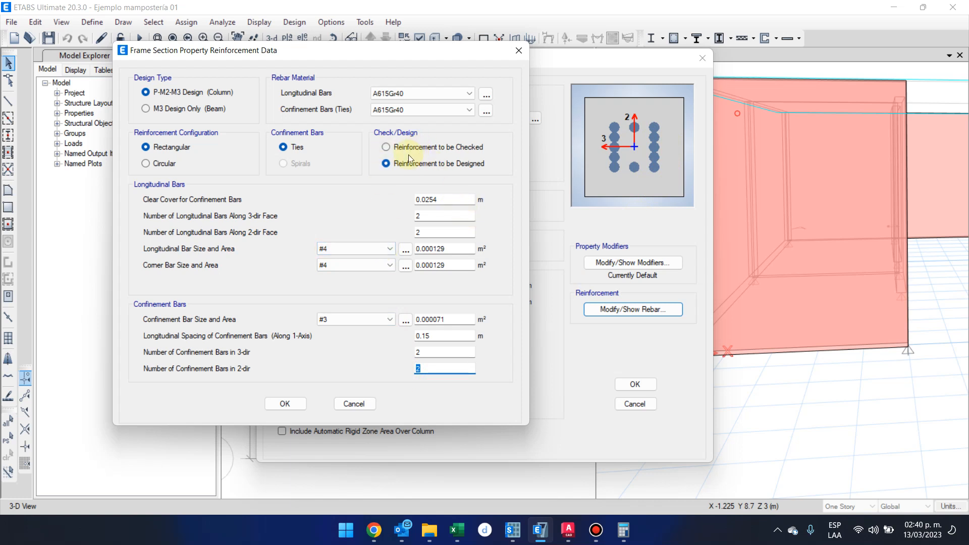
Review the rebar materials, cover and bar sizes, and accept the reinforcement data and the C20x20 section.
left_click(404, 96)
left_click(415, 94)
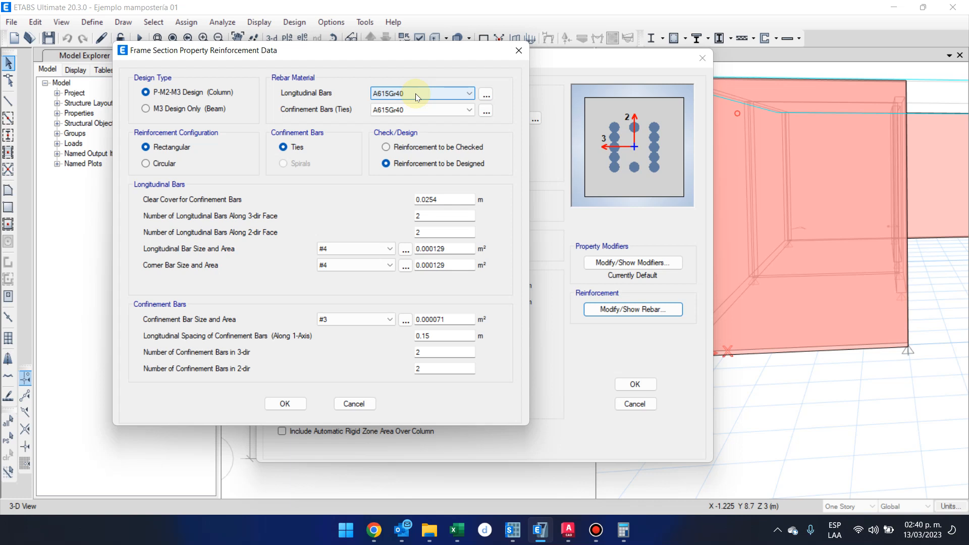
left_click(419, 110)
left_click(419, 113)
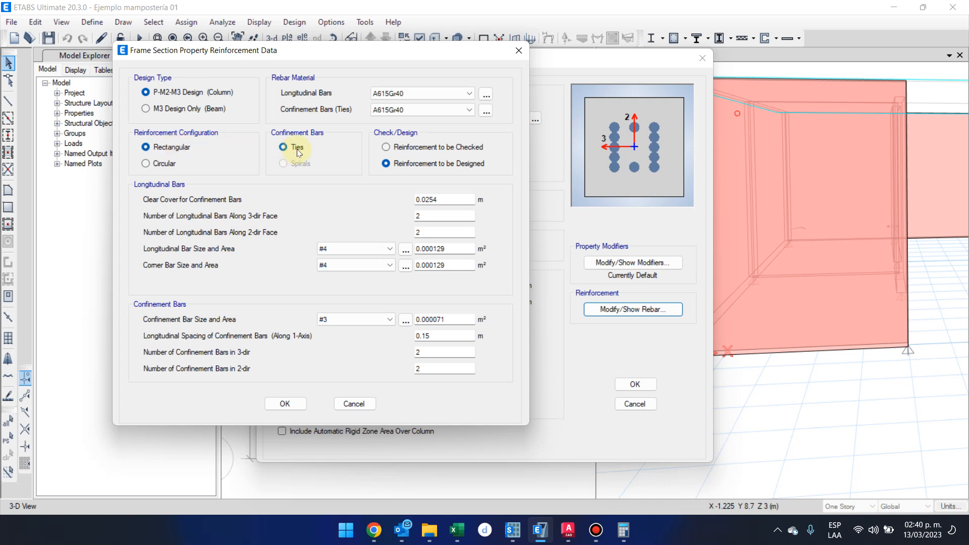
left_click(421, 168)
left_click(449, 200)
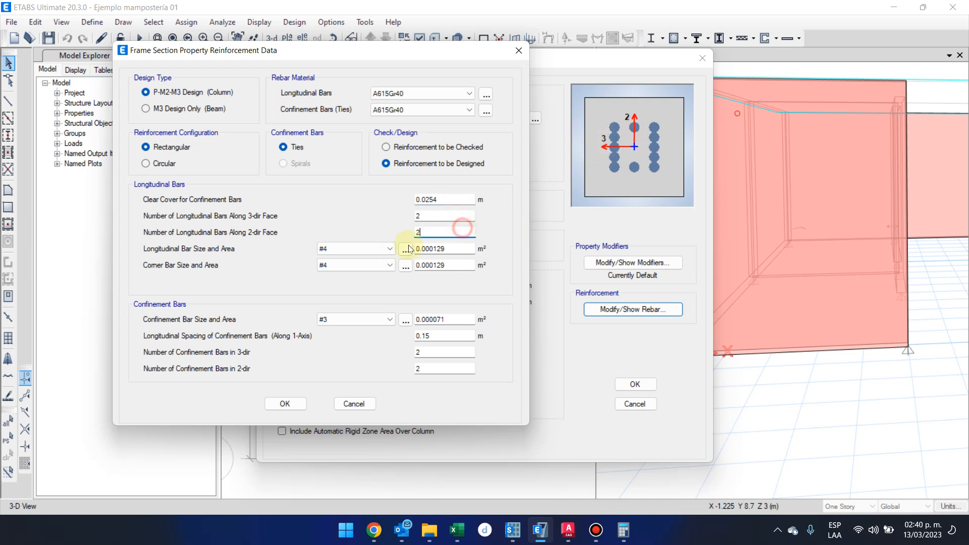
left_click(353, 248)
left_click(358, 260)
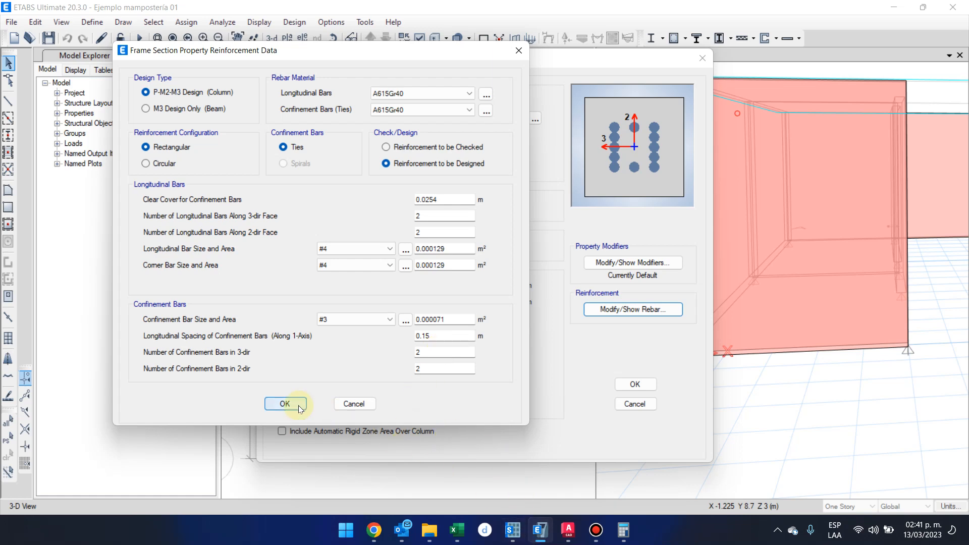
left_click(285, 404)
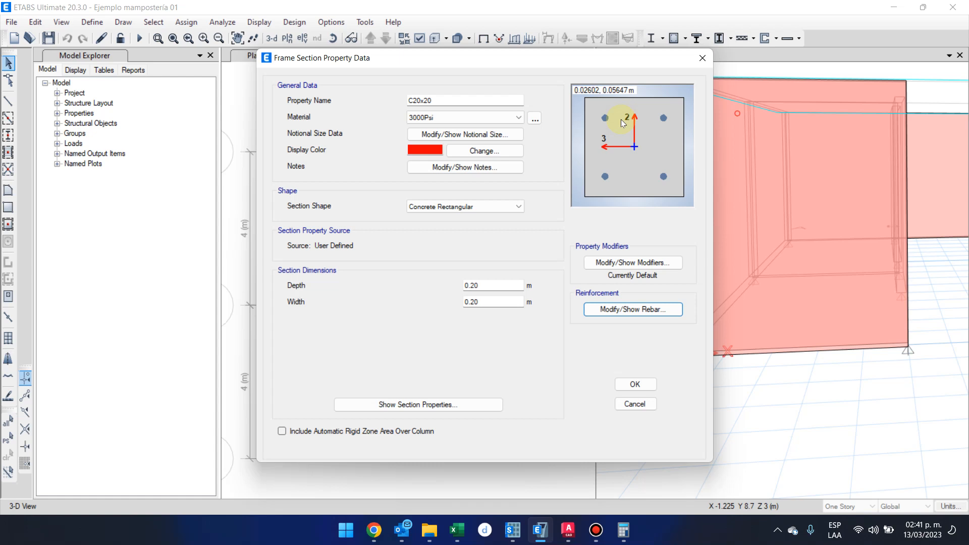
left_click(652, 382)
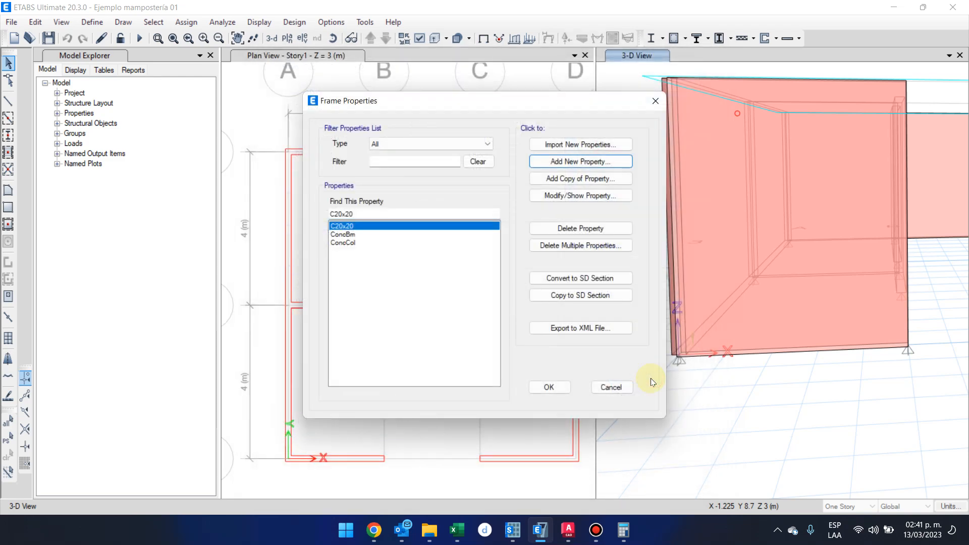
Delete the default ConcCol and ConcBm frame properties.
left_click(460, 242)
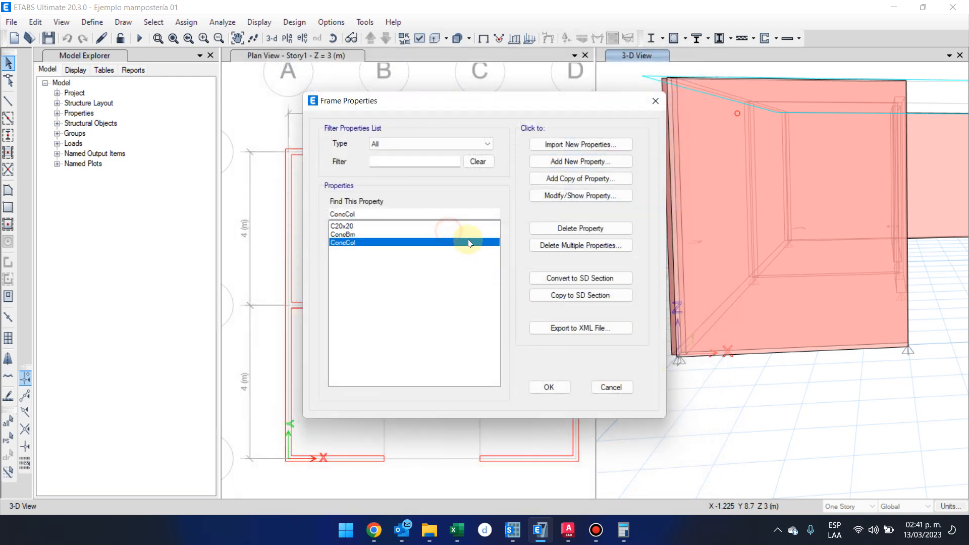
left_click(555, 230)
left_click(524, 309)
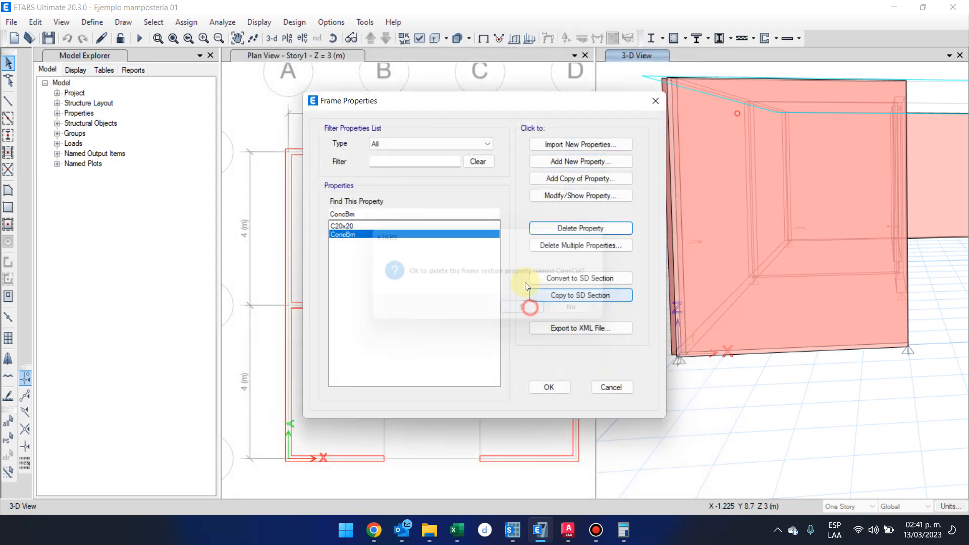
left_click(552, 229)
left_click(524, 309)
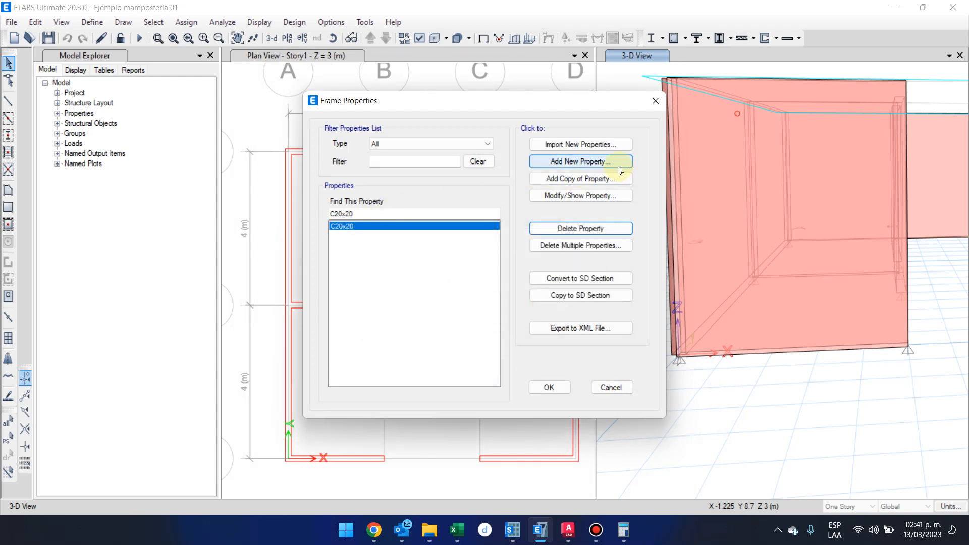
Add a new concrete rectangular frame section named Solera 20x20.
left_click(580, 161)
left_click(267, 243)
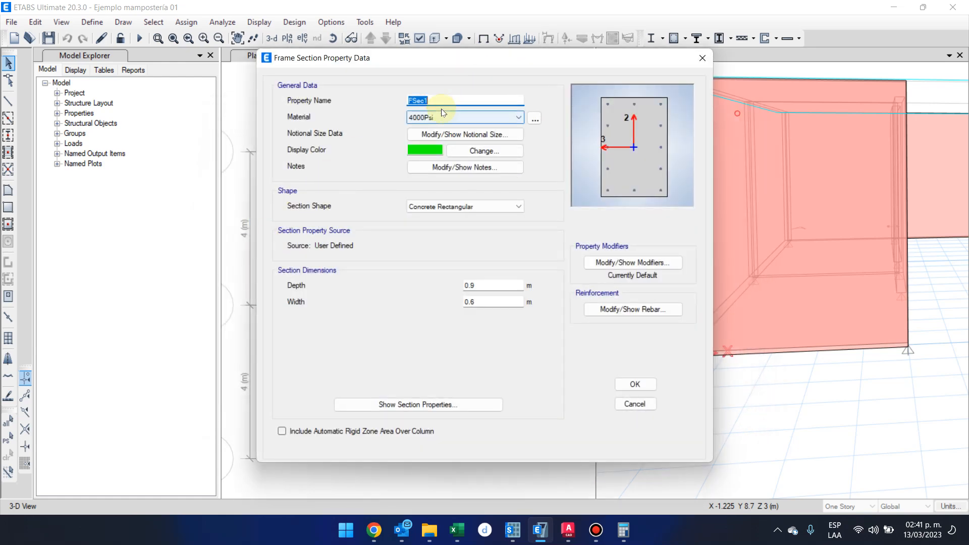
type("Co")
key("BackSpace")
key("BackSpace")
type("Solera")
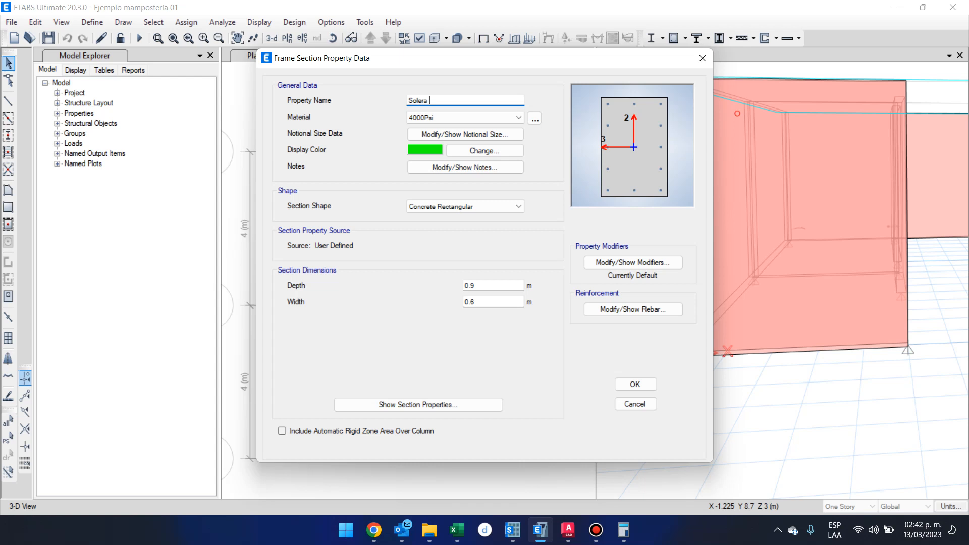
type("20")
type("20x")
Set the depth and width of the Solera 20x20 section to 0.2 m each.
double_click(486, 285)
type("0.2")
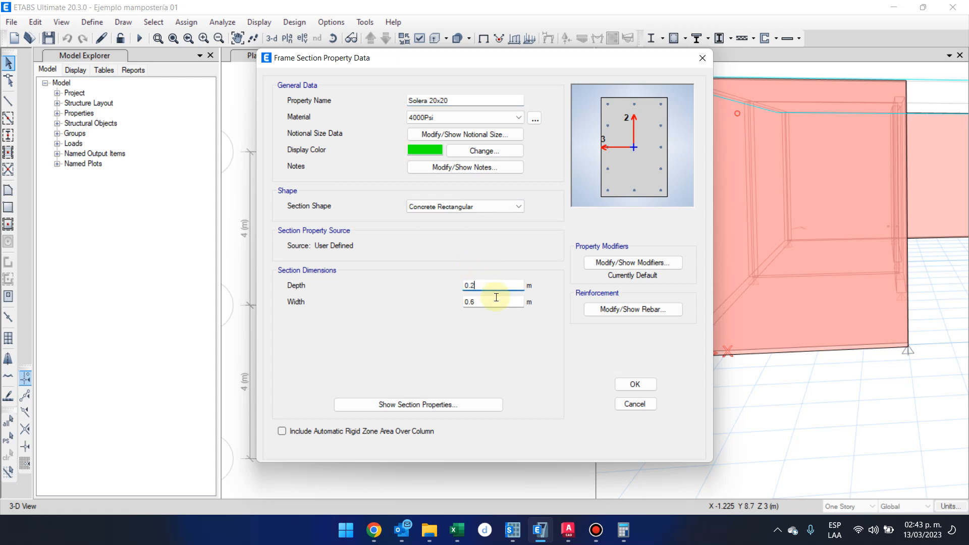
double_click(494, 302)
type("0.2")
left_click(492, 285)
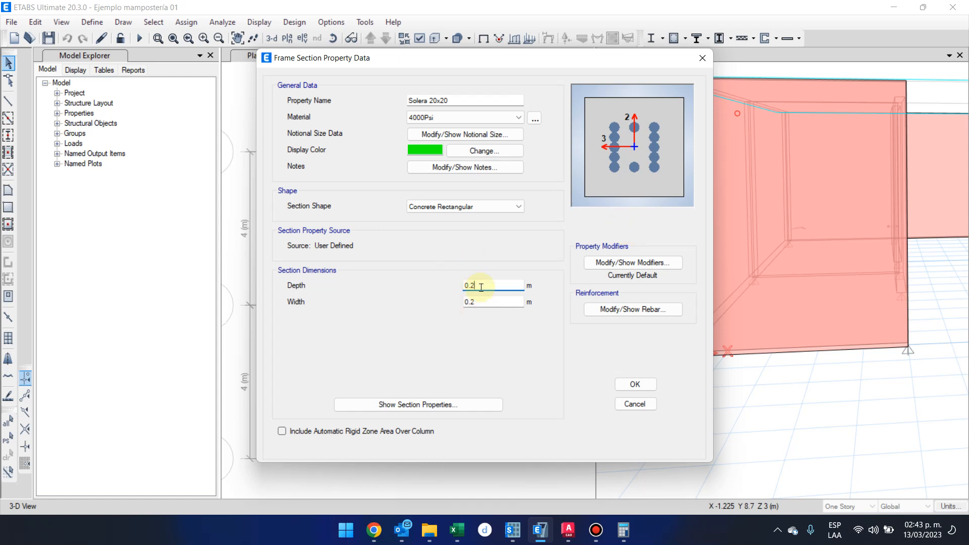
left_click_drag(563, 58, 471, 56)
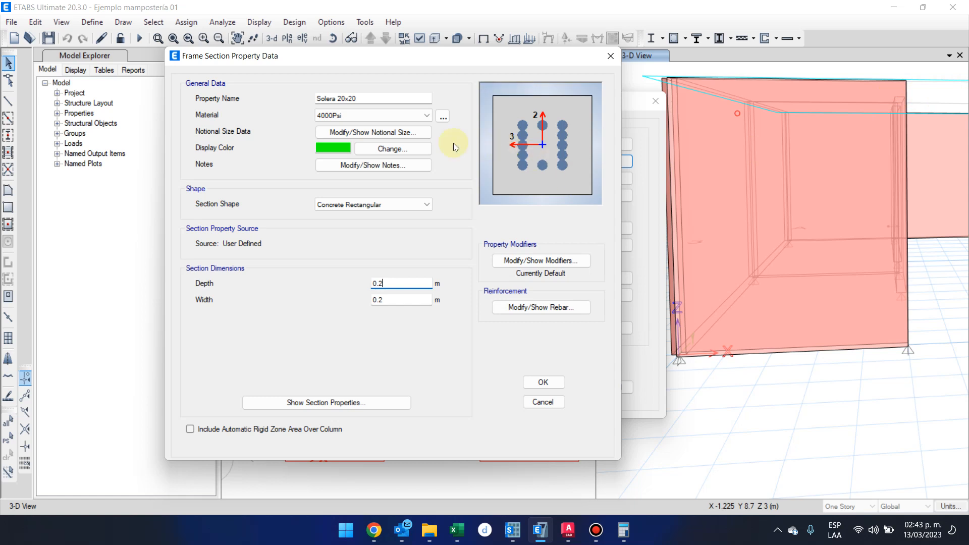
left_click_drag(370, 93, 314, 95)
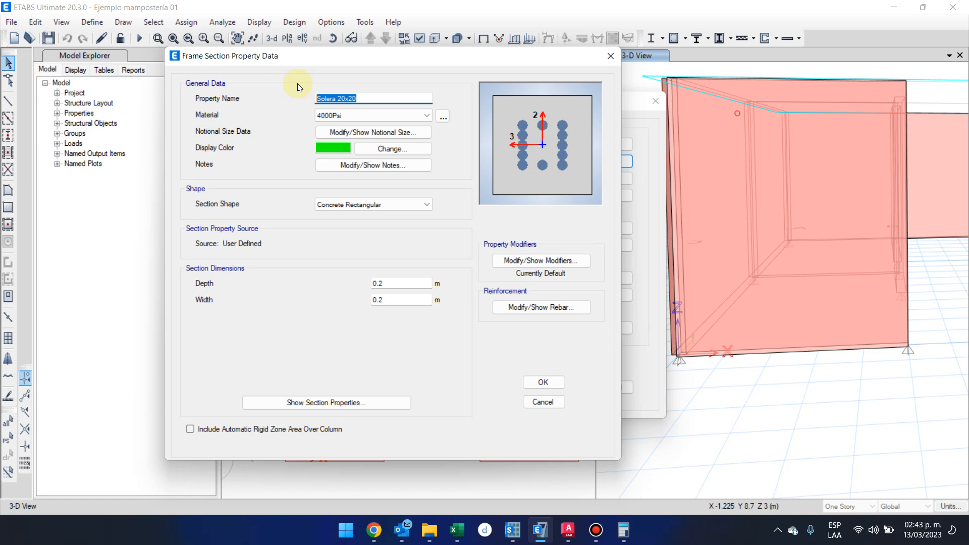
key("Return")
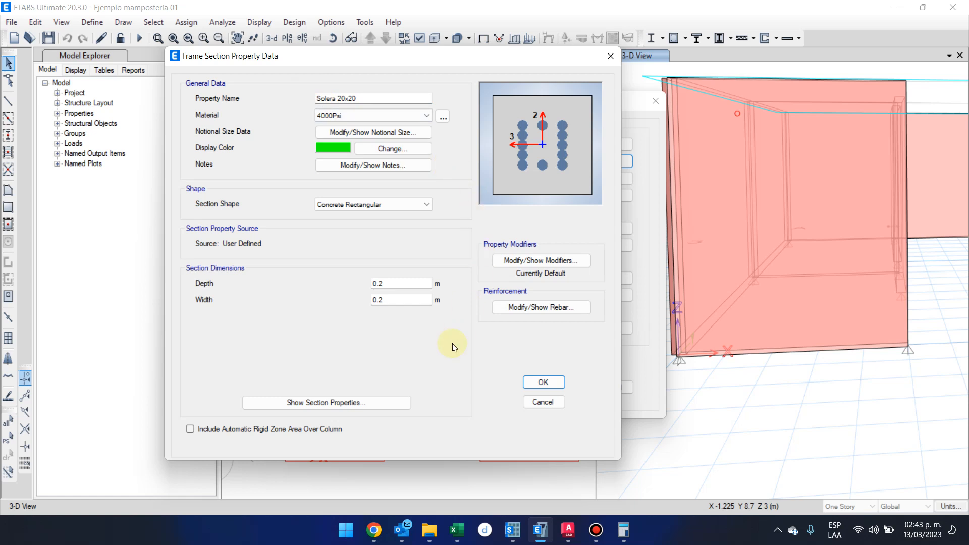
Set the Solera 20x20 reinforcement to M3 Design Only (Beam) with A615Gr40 for the longitudinal and confinement bars.
left_click(514, 307)
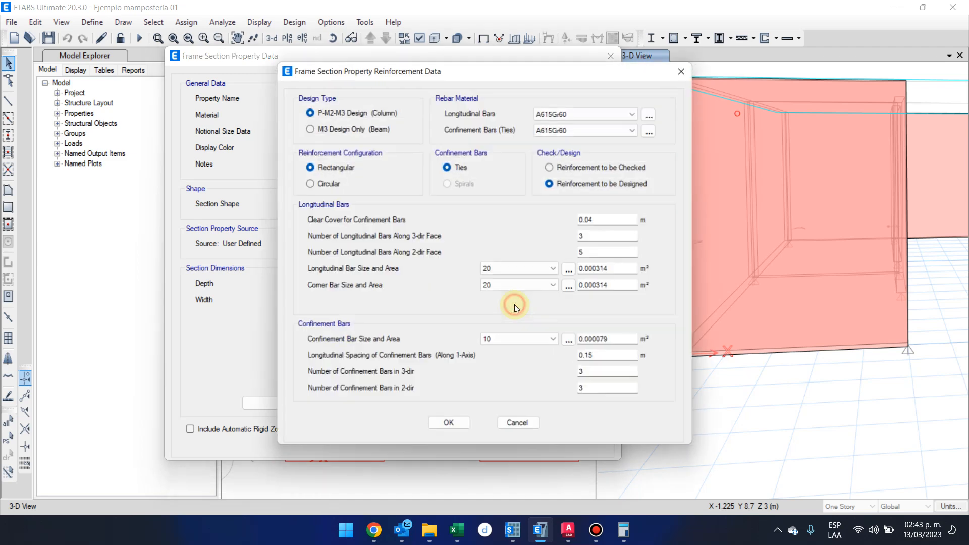
left_click(329, 133)
left_click(592, 115)
left_click(592, 133)
left_click(601, 130)
left_click(598, 150)
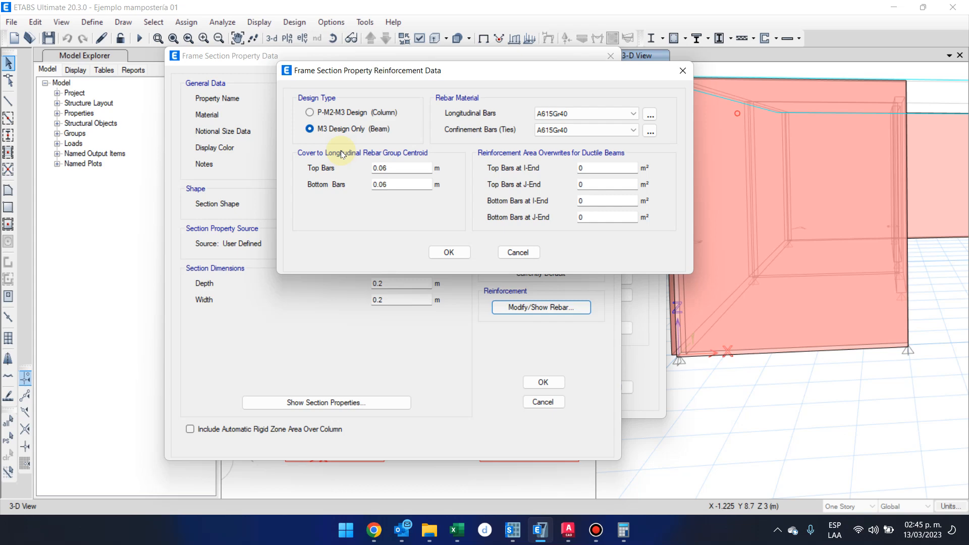
Consult the rebar table in Excel and set the Solera 20x20 top and bottom bar covers to 0.0303 m each.
left_click(455, 530)
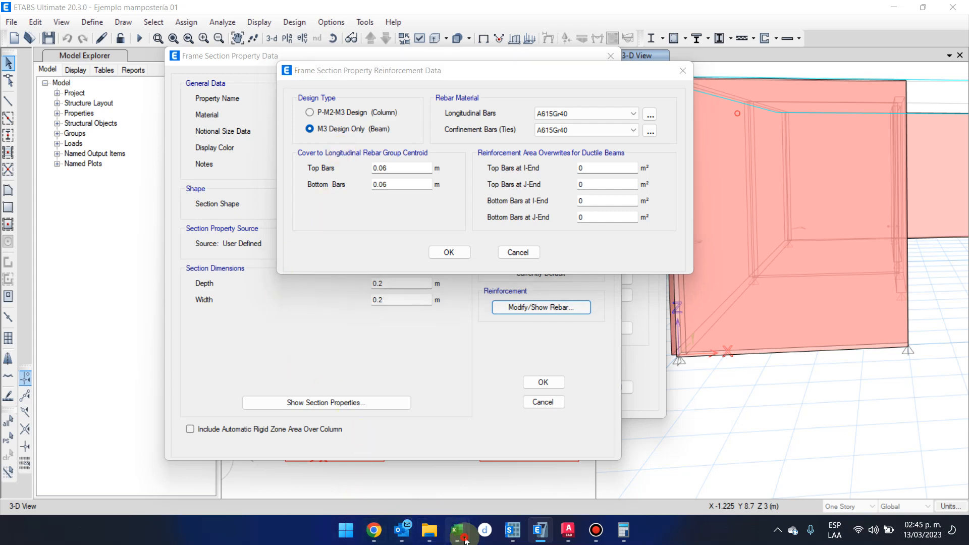
left_click(493, 468)
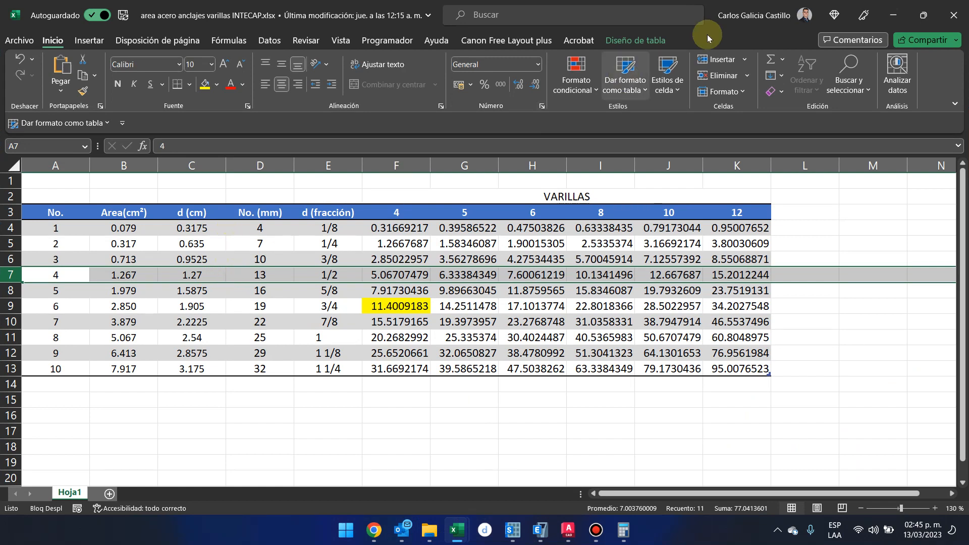
left_click(905, 13)
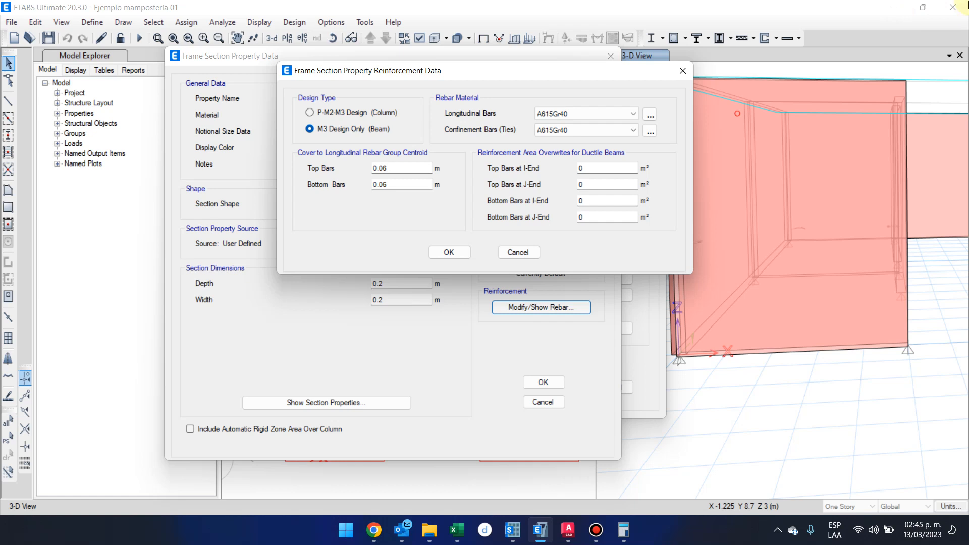
double_click(386, 168)
type("0.0303")
key("Tab")
type("0.0303")
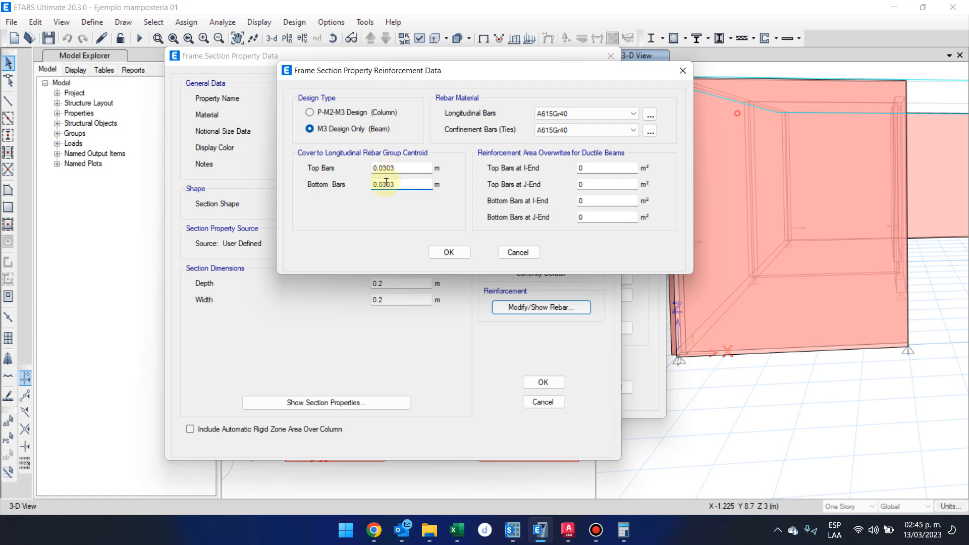
left_click(455, 252)
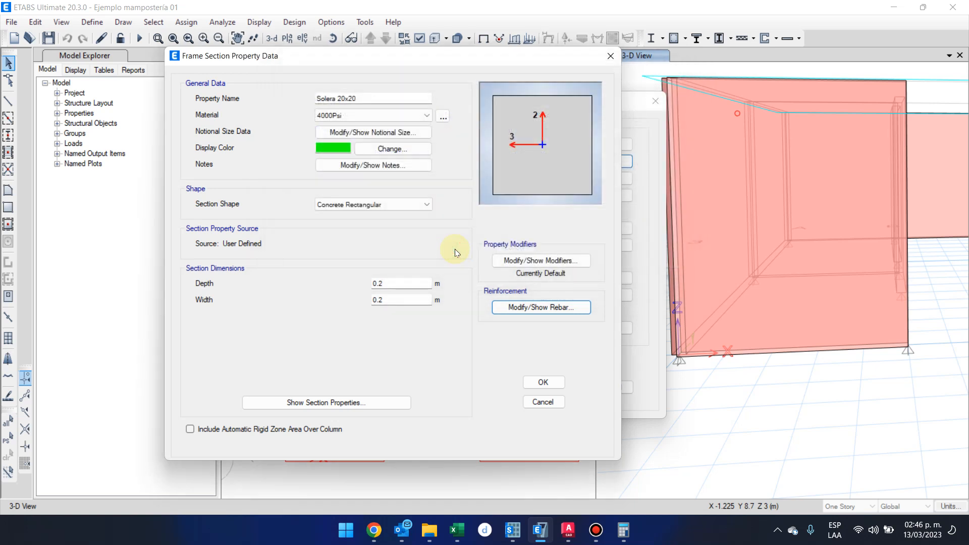
left_click(545, 382)
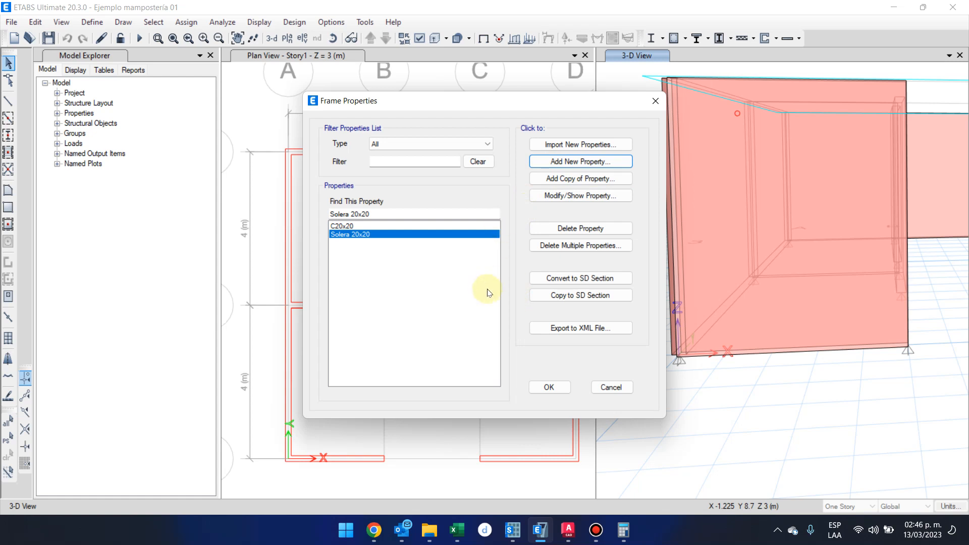
mouse_move(596, 536)
left_click(608, 533)
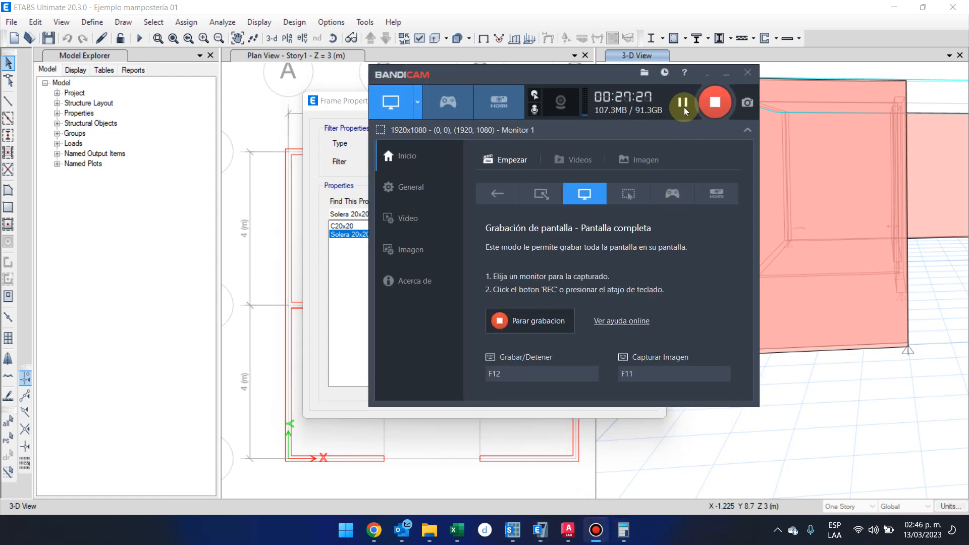
left_click(685, 109)
left_click(726, 74)
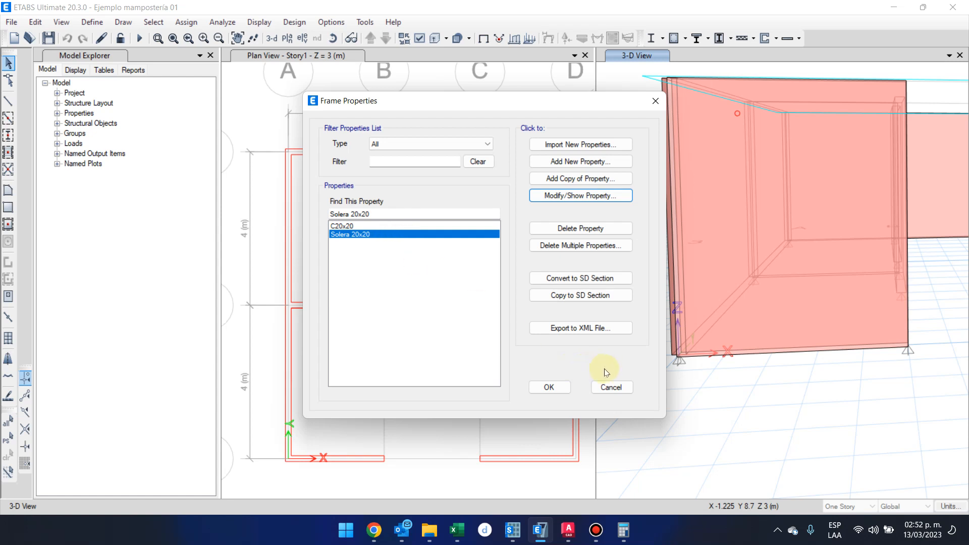
Change the material of the Solera 20x20 frame section to 3000Psi.
left_click(559, 198)
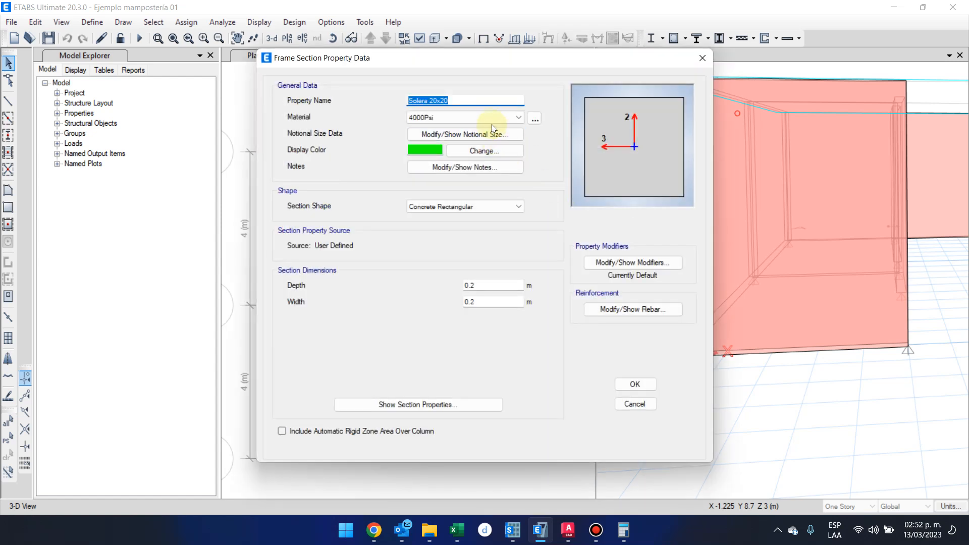
left_click(491, 119)
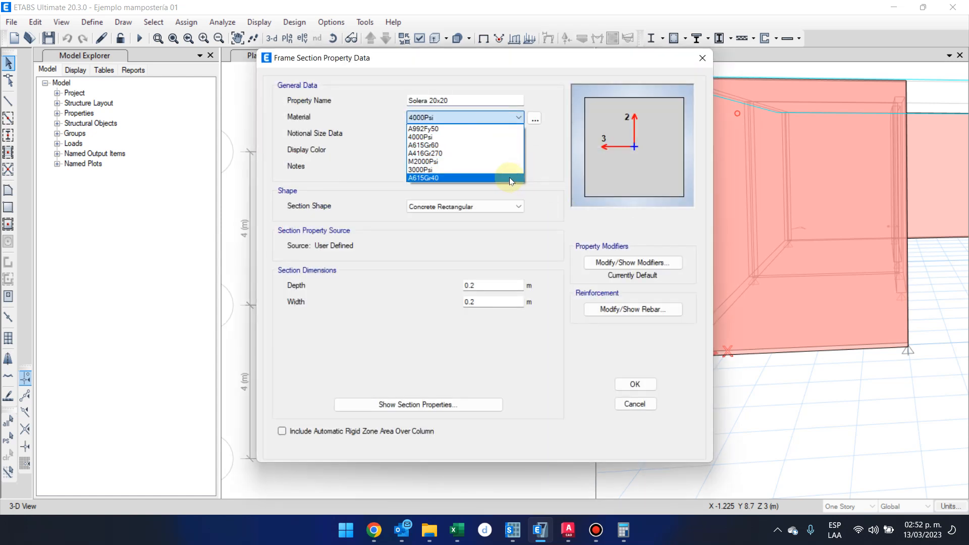
left_click(471, 170)
left_click(634, 384)
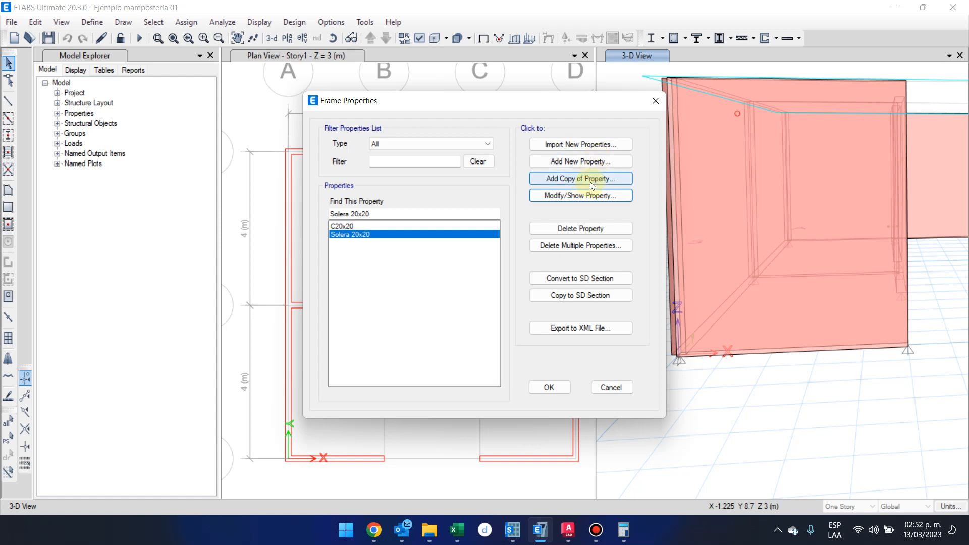
Add a copy of the C20x20 frame section and name it M15x15.
left_click(467, 225)
left_click(571, 178)
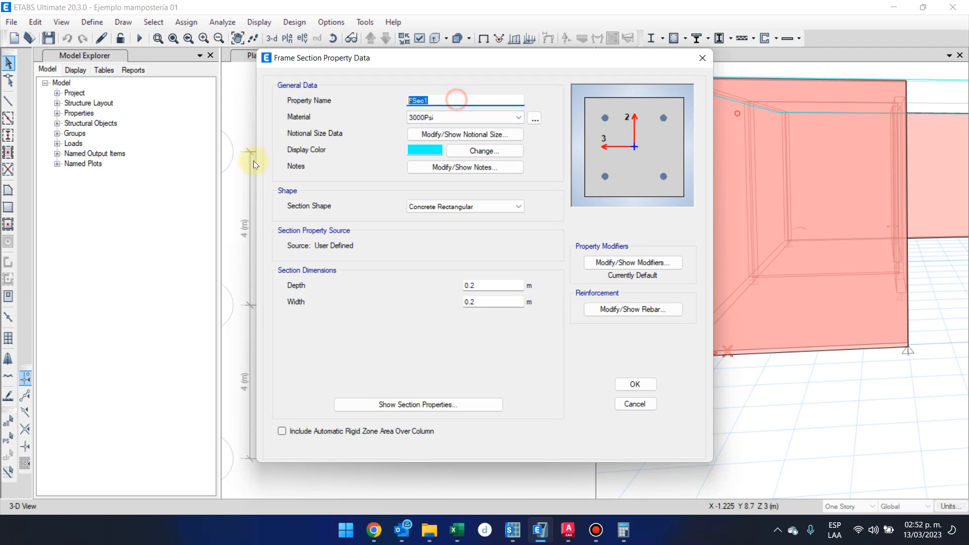
type("C")
key("BackSpace")
type("M15x15")
Set the depth and width of the M15x15 section to 0.15 m each.
double_click(471, 285)
type("0.15")
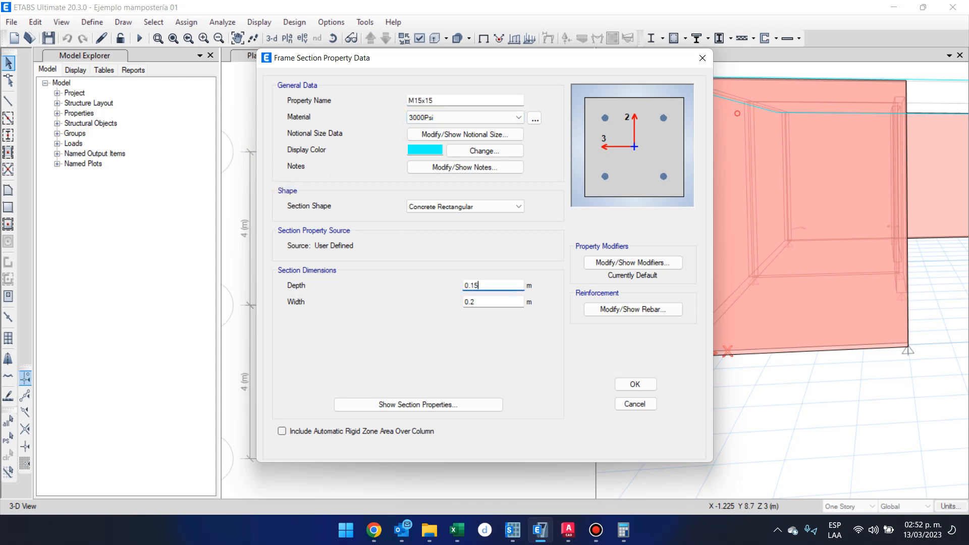
key("Tab")
type(".15")
key("Tab")
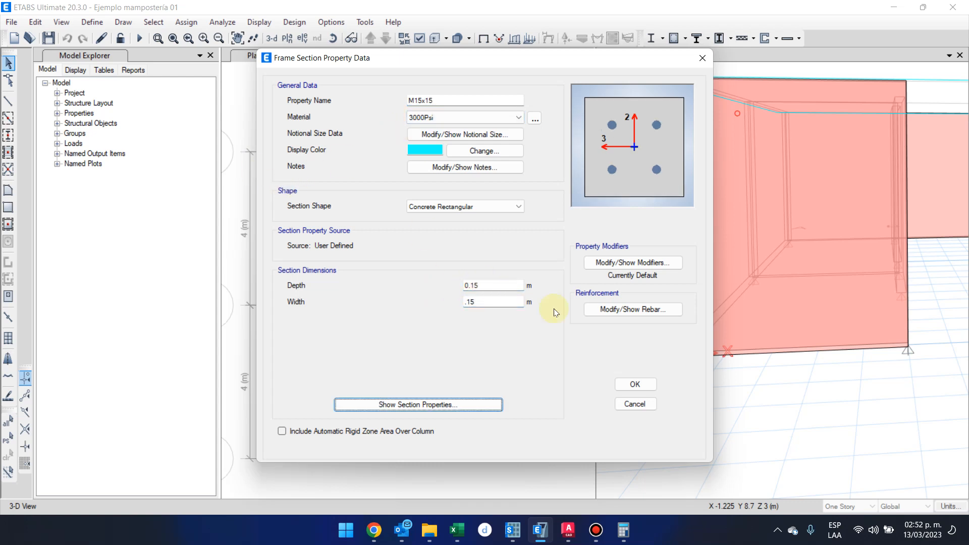
Set the M15x15 reinforcement to #3 longitudinal and corner bars with #2 confinement bars, and save the section.
left_click(629, 308)
left_click_drag(564, 67, 390, 78)
left_click(376, 276)
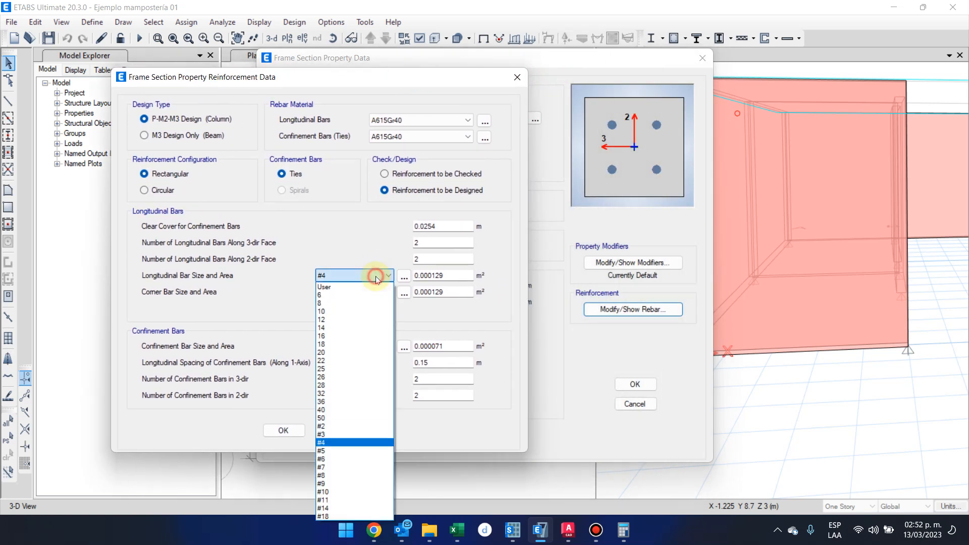
left_click(384, 434)
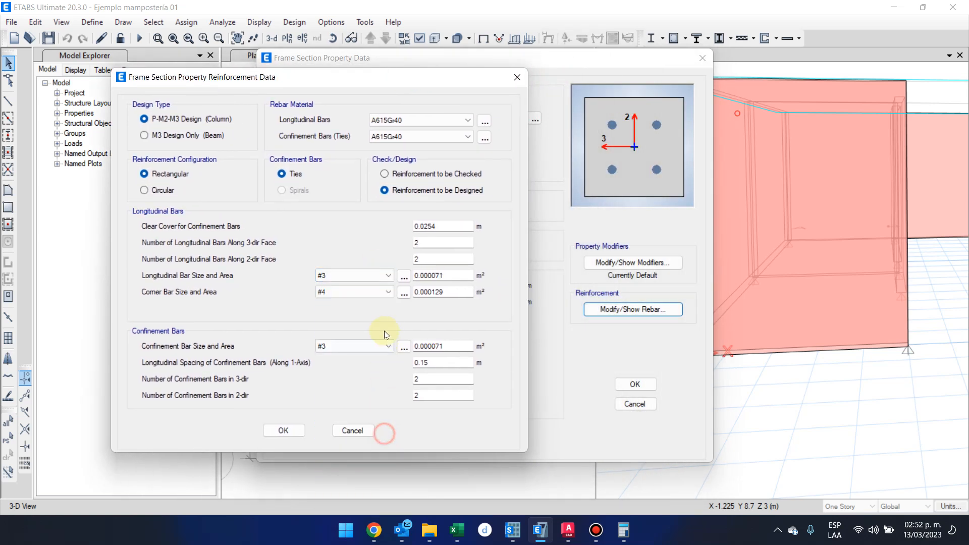
left_click(387, 291)
left_click(384, 449)
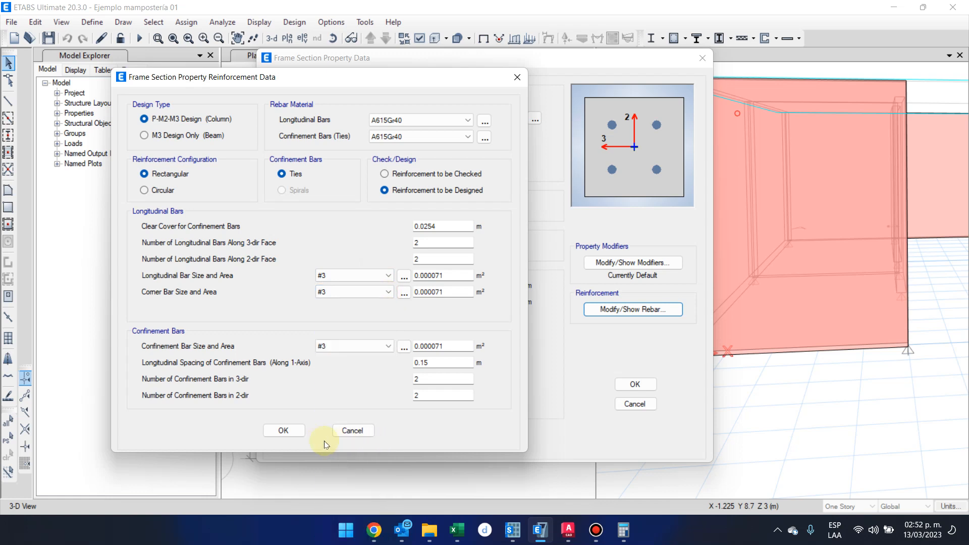
left_click(348, 346)
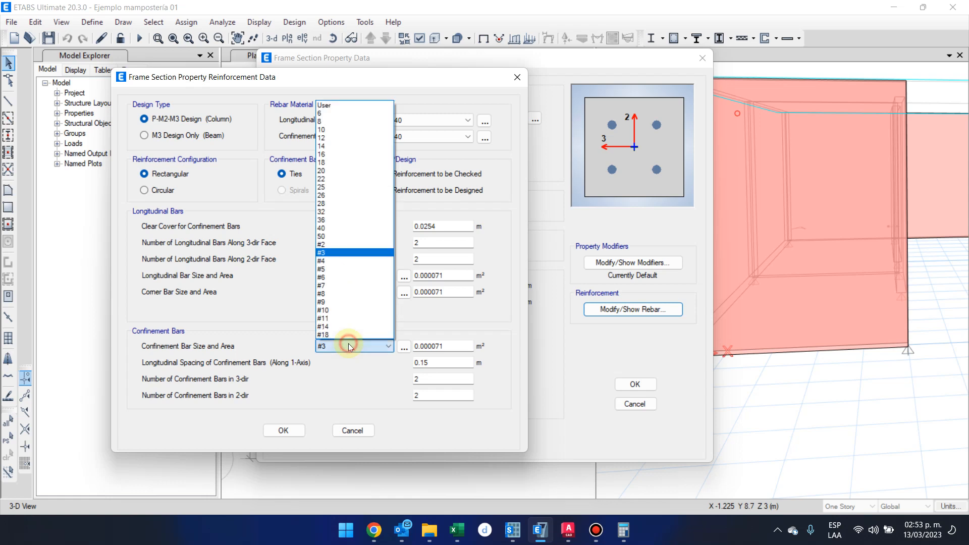
left_click(356, 245)
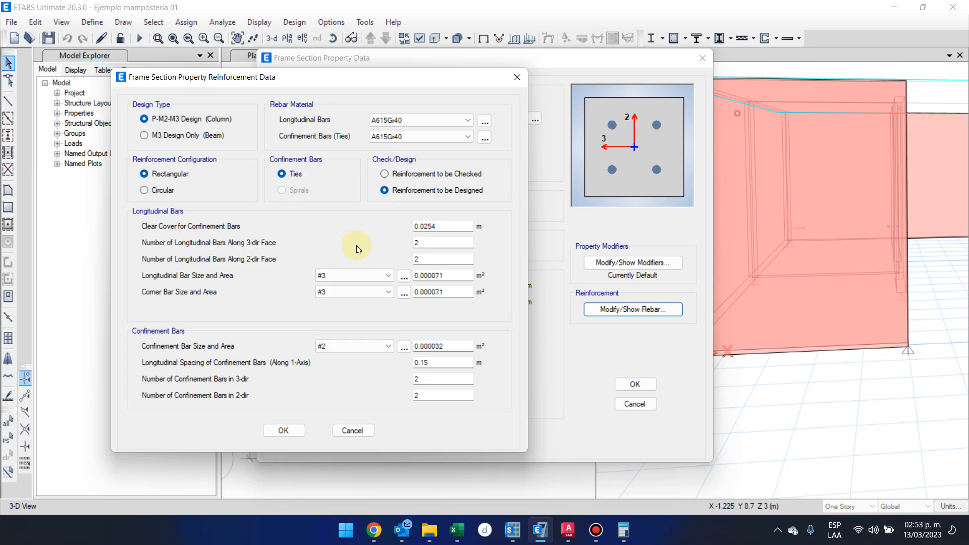
left_click(283, 430)
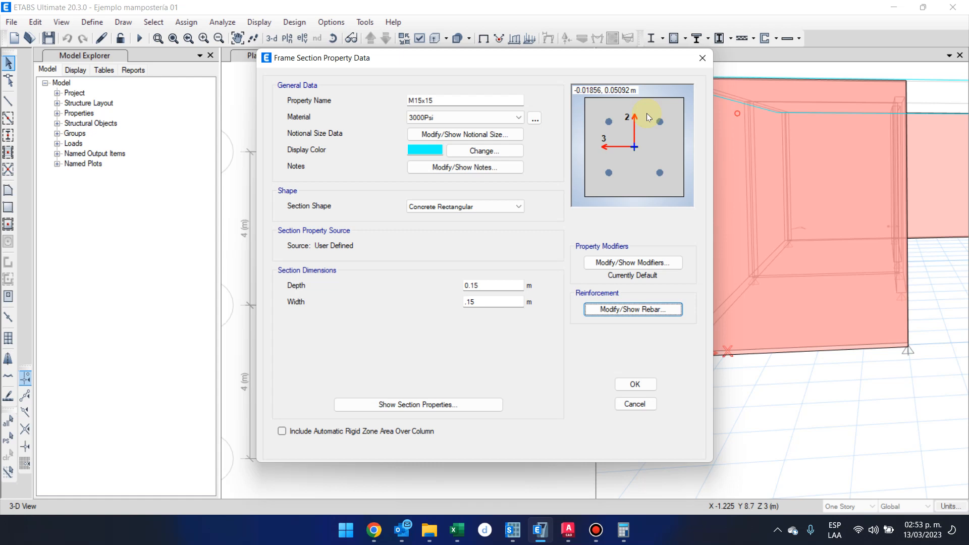
left_click(652, 379)
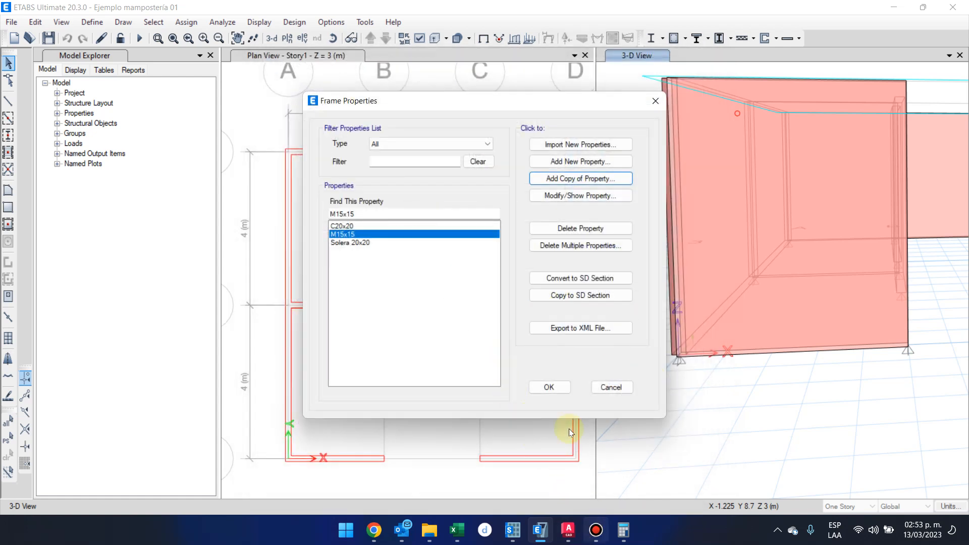
Review the reinforcement settings of the M15x15 frame section.
mouse_move(598, 542)
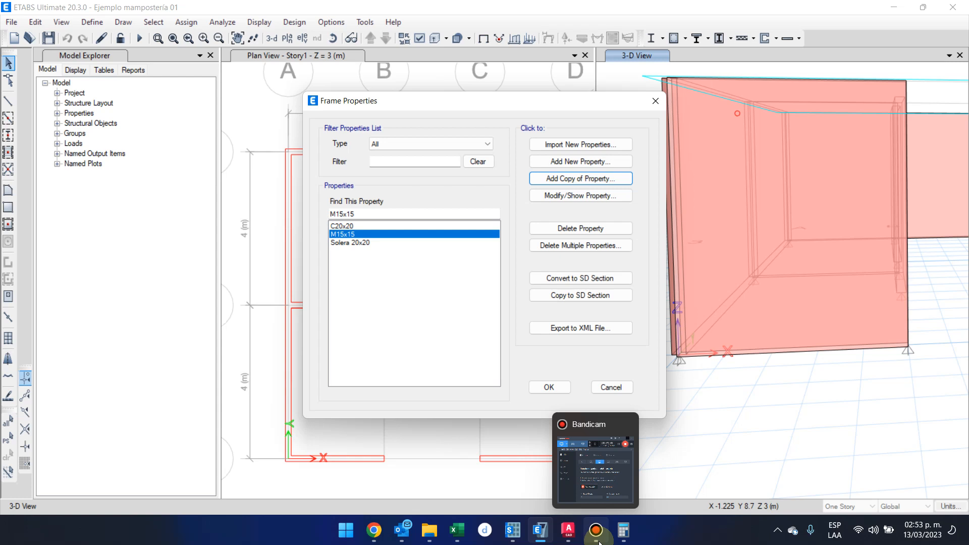
left_click(445, 238)
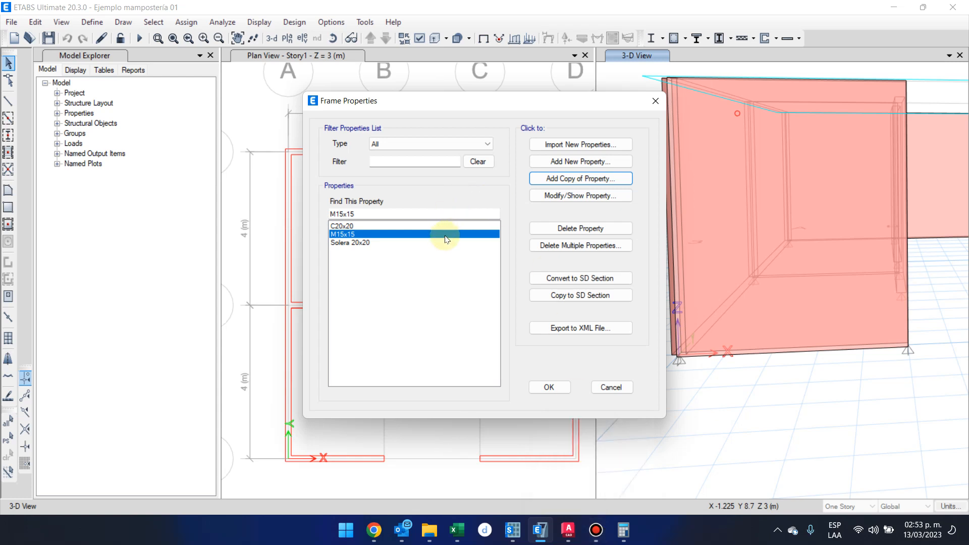
left_click(610, 195)
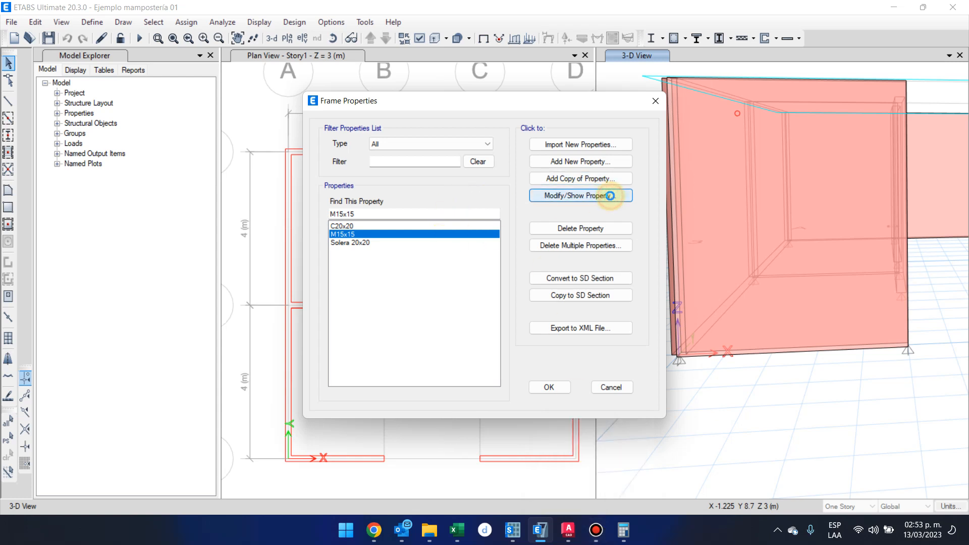
left_click(614, 311)
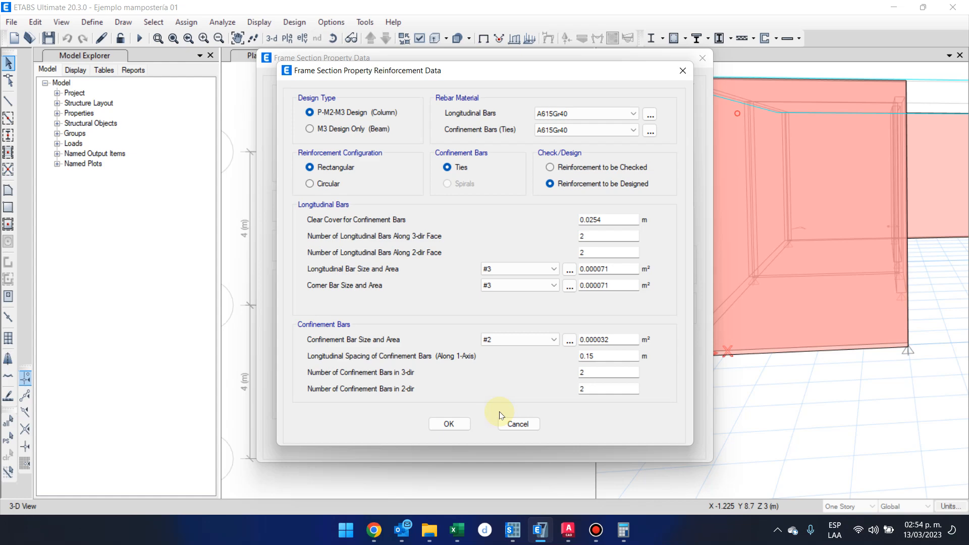
left_click(460, 423)
left_click(645, 380)
Add a copy of the Solera 20x20 frame section and name it Viga.
left_click(366, 242)
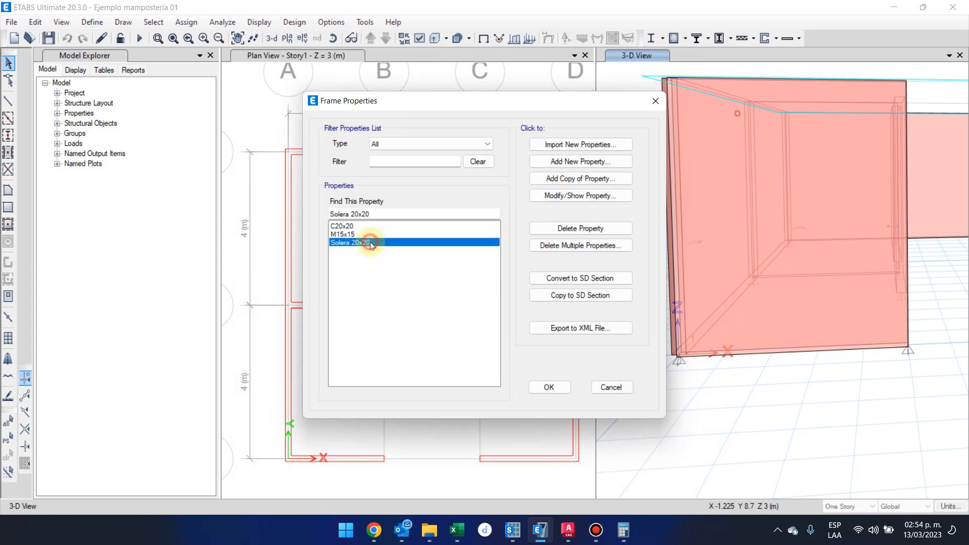
left_click(609, 181)
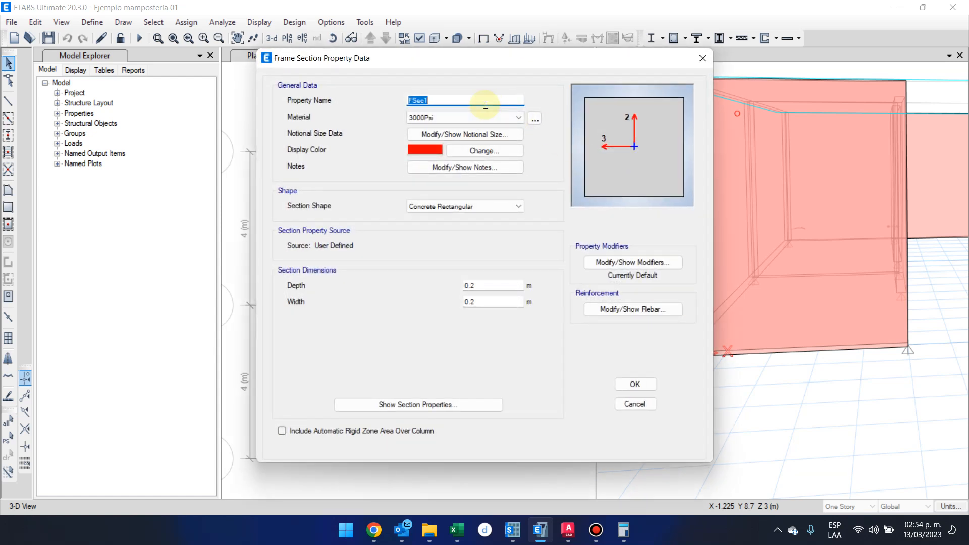
type("Vog")
key("alt+Tab")
left_click(240, 136)
left_click(449, 99)
left_click_drag(415, 100, 410, 100)
type("Viga")
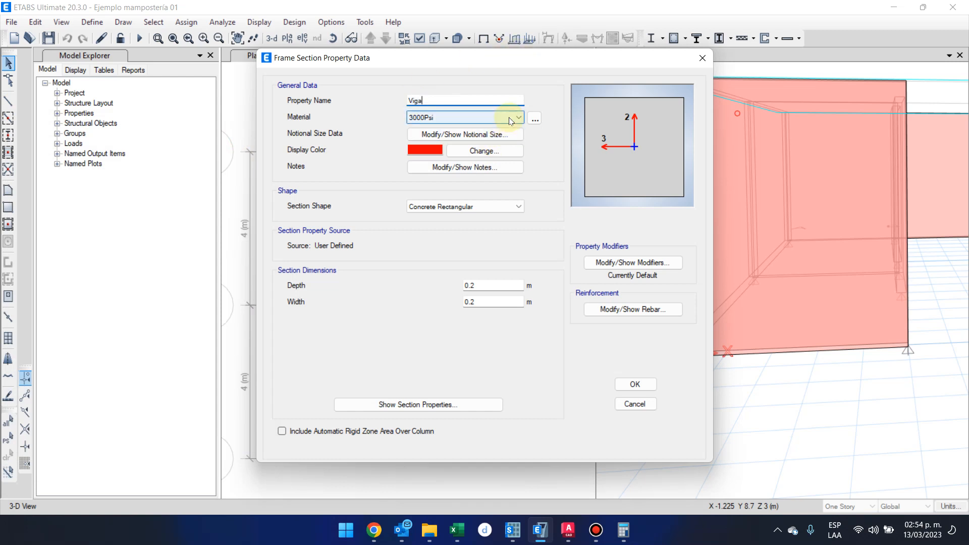
left_click(482, 284)
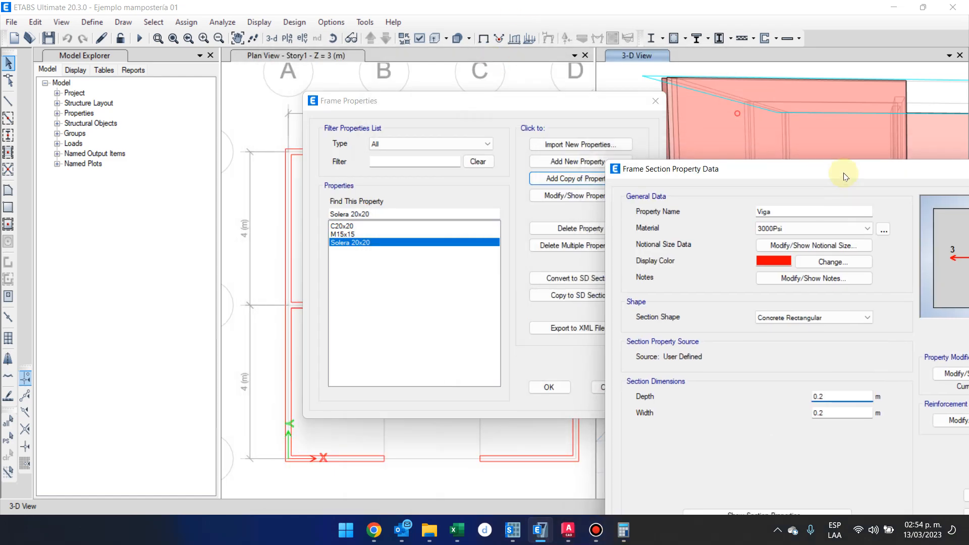
left_click_drag(844, 173, 445, 48)
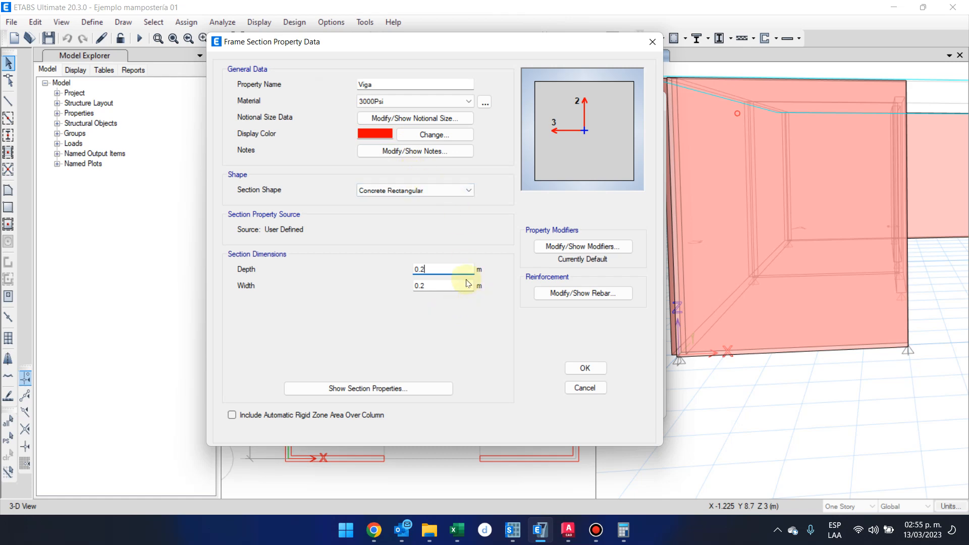
left_click_drag(326, 45, 488, 80)
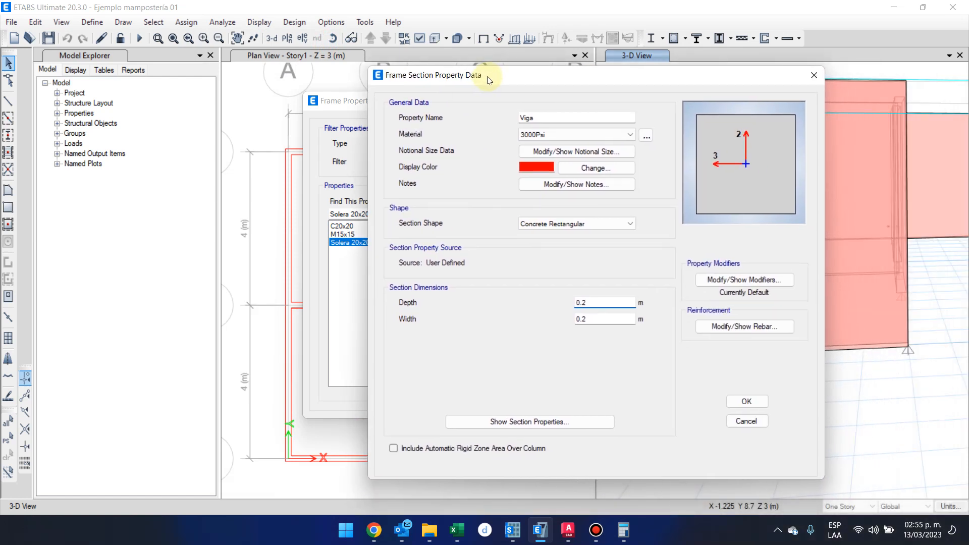
left_click_drag(487, 77, 483, 77)
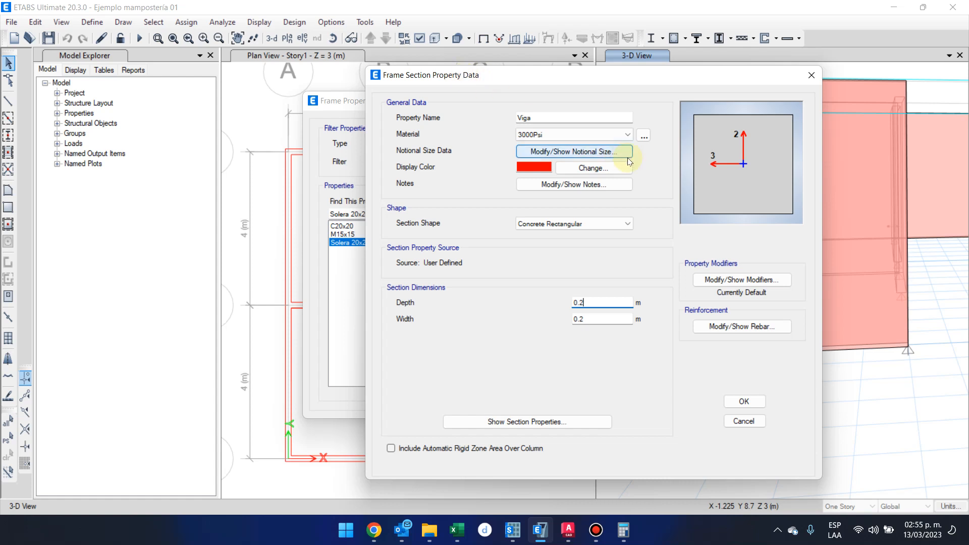
Extend the new beam section's name to Viga 30x15 and set its depth to 0.30 m.
left_click(574, 117)
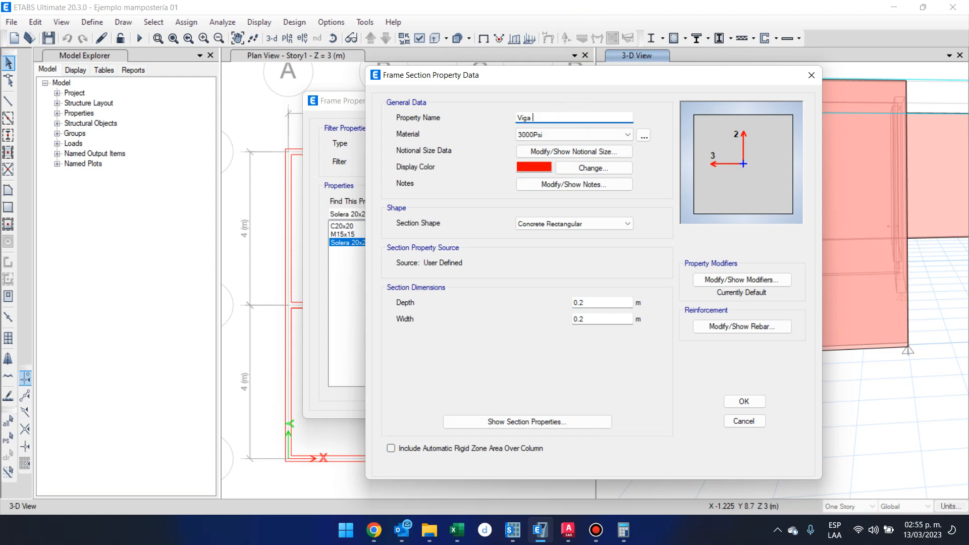
type("30x15")
left_click(610, 307)
key("BackSpace")
type("30")
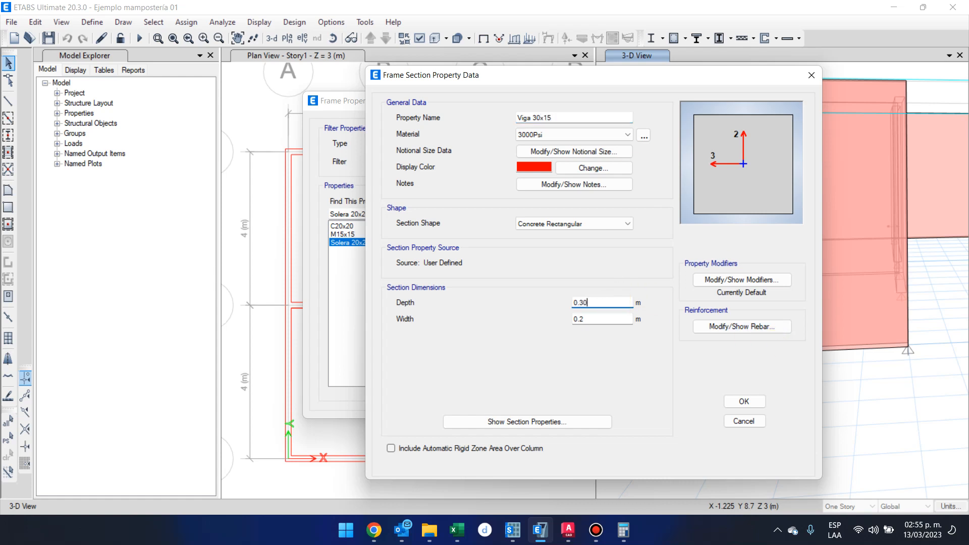
Set the Viga 30x15 section's width to 0.15 m, check its beam reinforcement settings, and save the section.
left_click(620, 319)
key("BackSpace")
type("15")
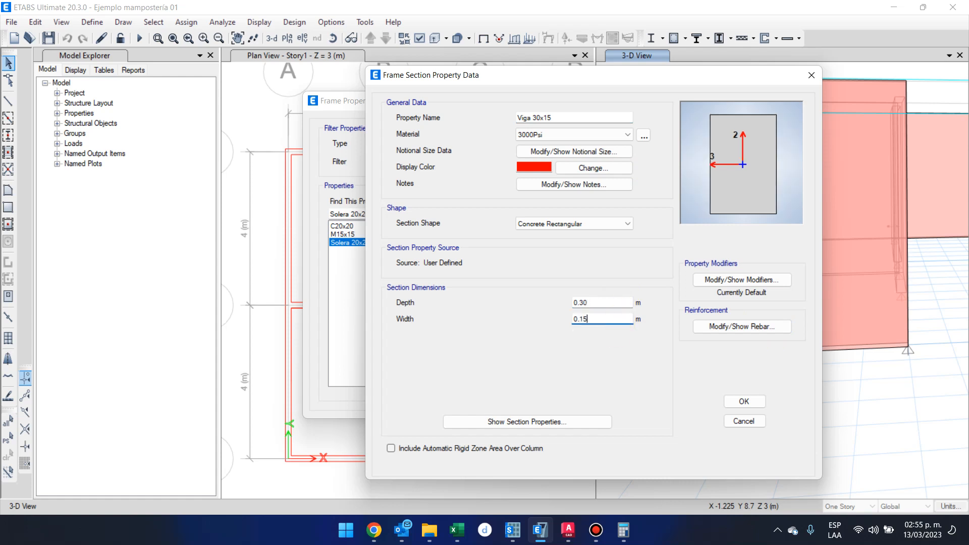
left_click(773, 329)
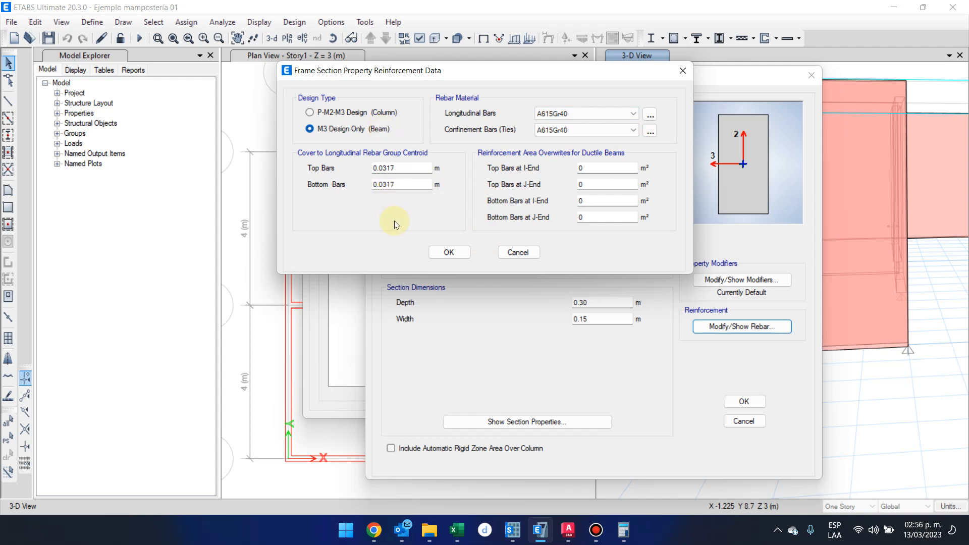
left_click(444, 254)
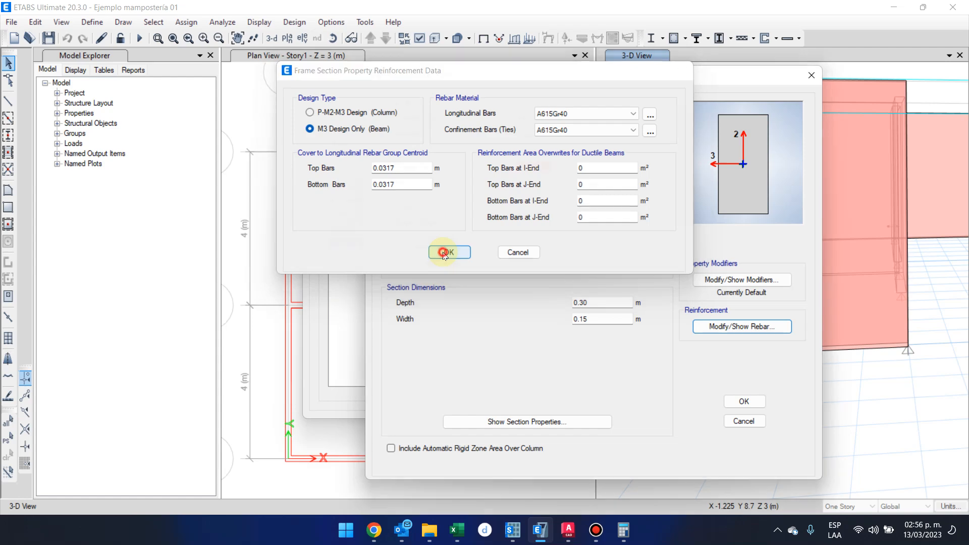
left_click(745, 401)
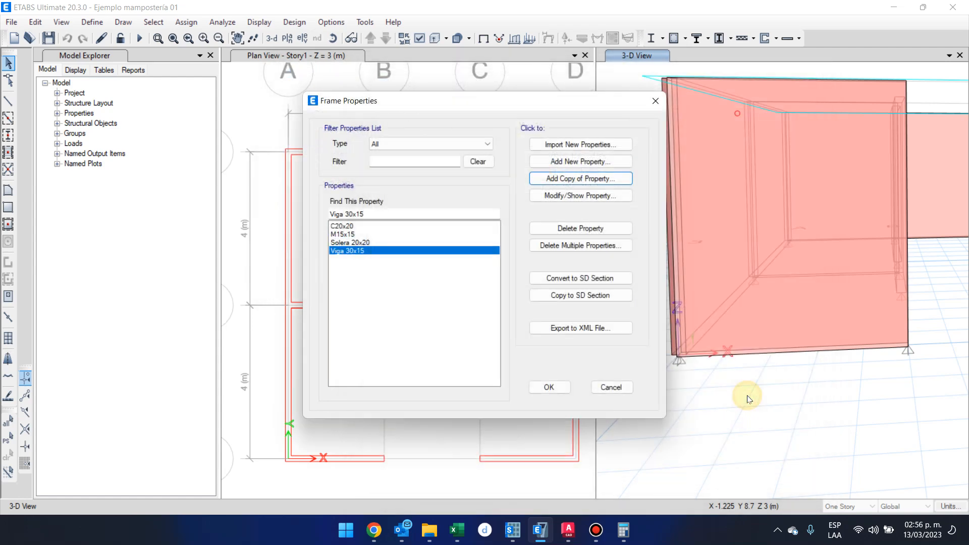
Set the width of the Solera 20x20 frame section to 0.15 m and save the section.
left_click(382, 244)
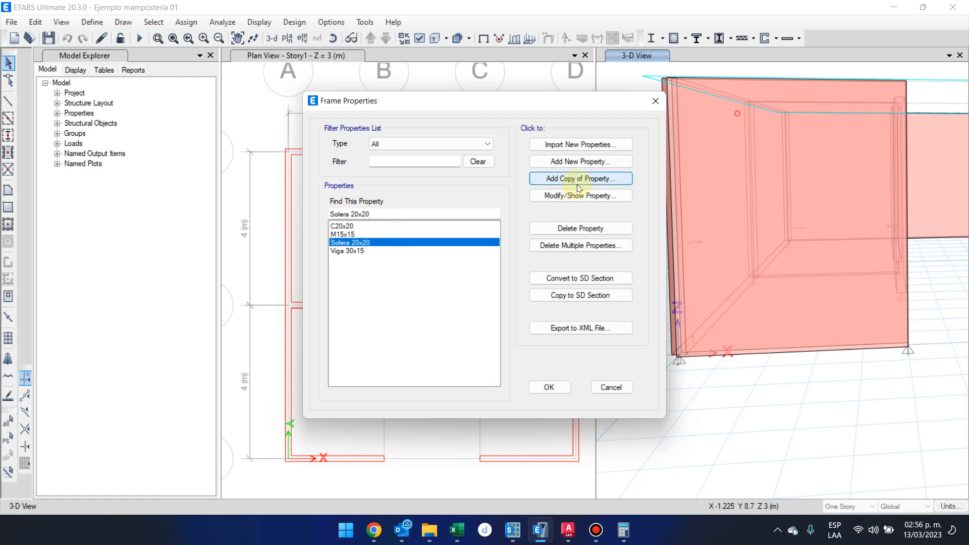
left_click(588, 197)
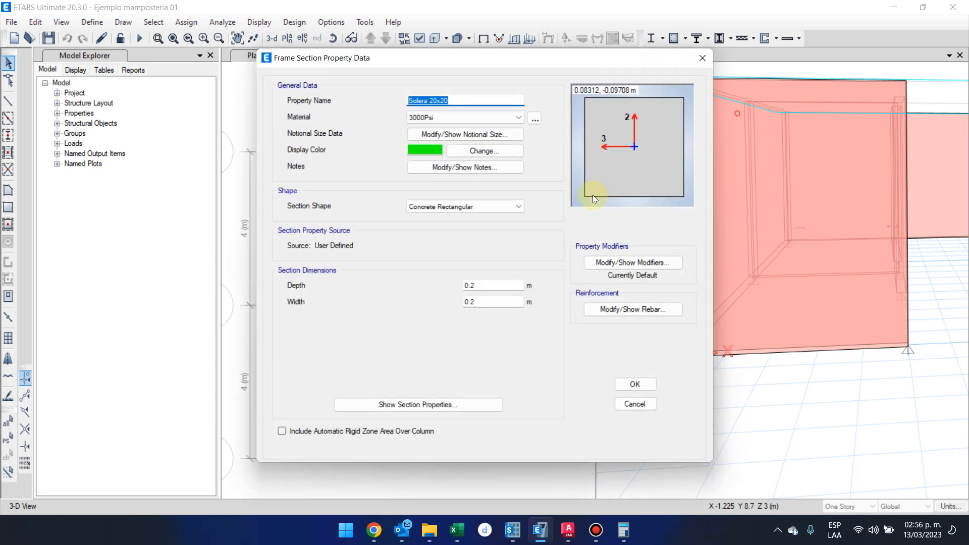
double_click(498, 301)
type("0.15")
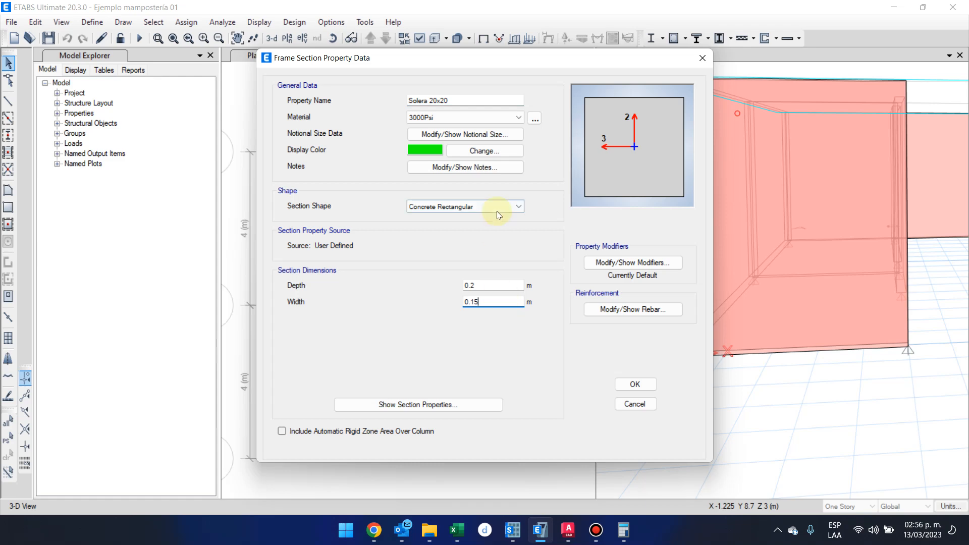
left_click(509, 285)
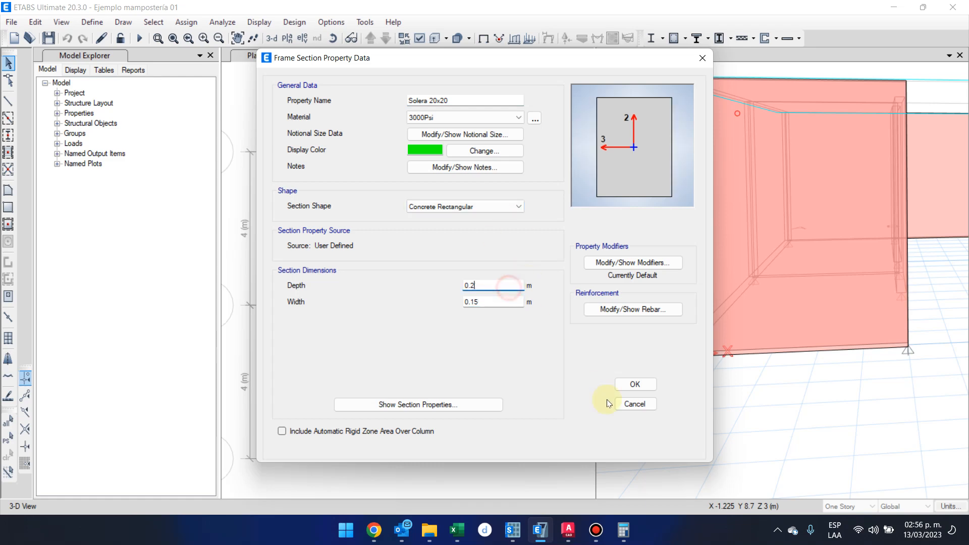
left_click(650, 388)
Rename the Solera 20x20 frame section as Solera 20x15 and accept the frame property definitions.
left_click(609, 197)
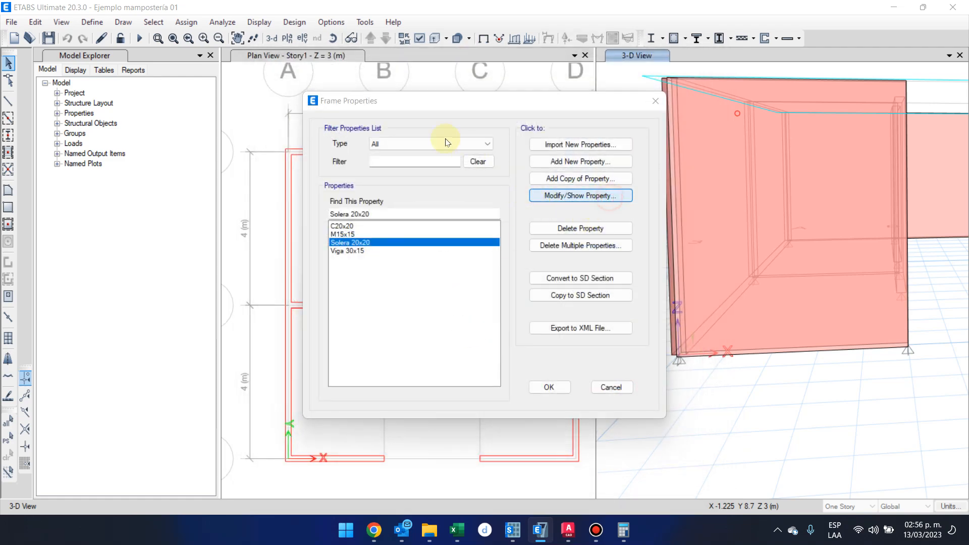
left_click(465, 100)
key("BackSpace")
key("BackSpace")
type("15")
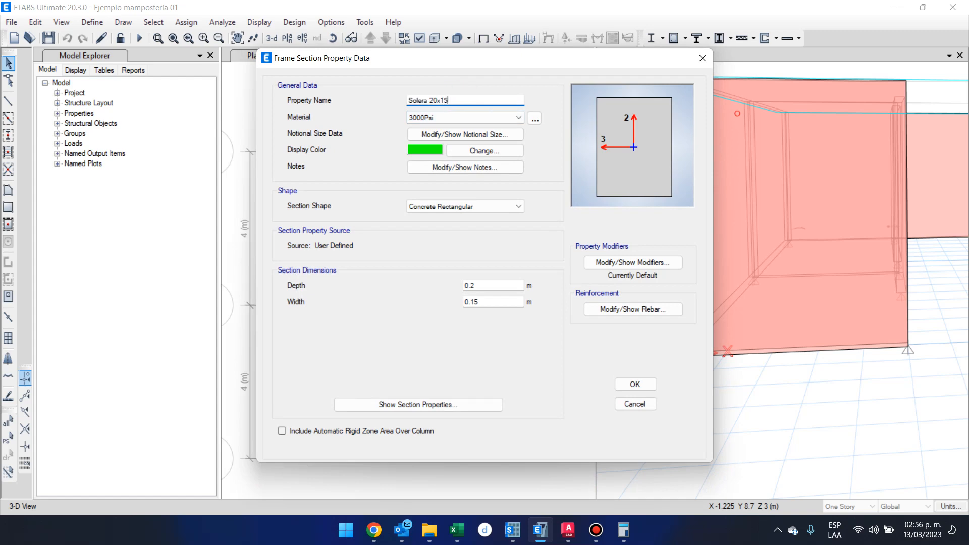
left_click(635, 385)
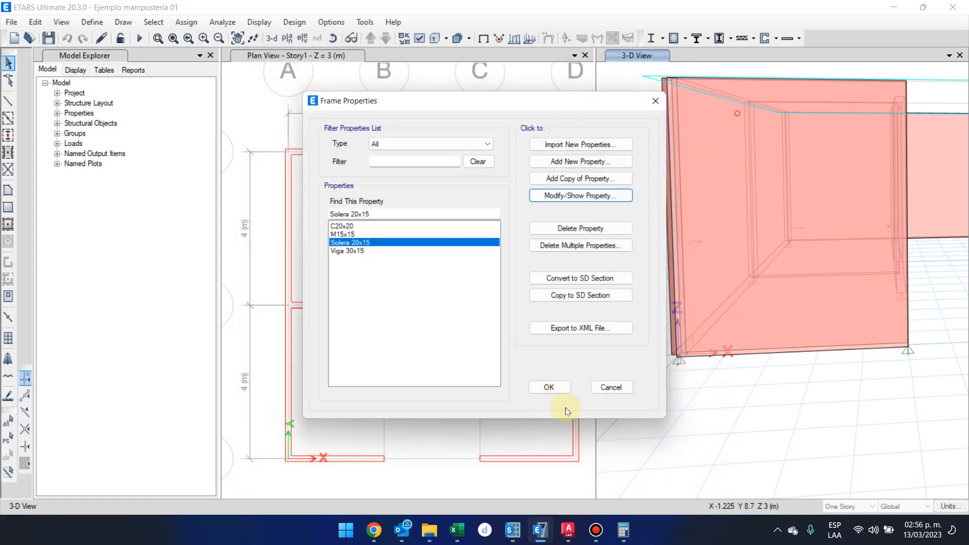
left_click(549, 387)
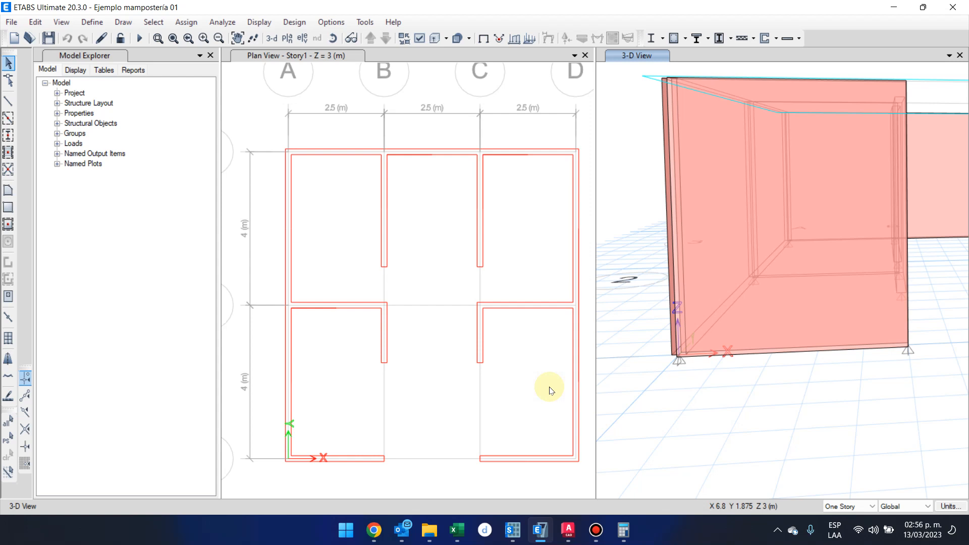
left_click(89, 22)
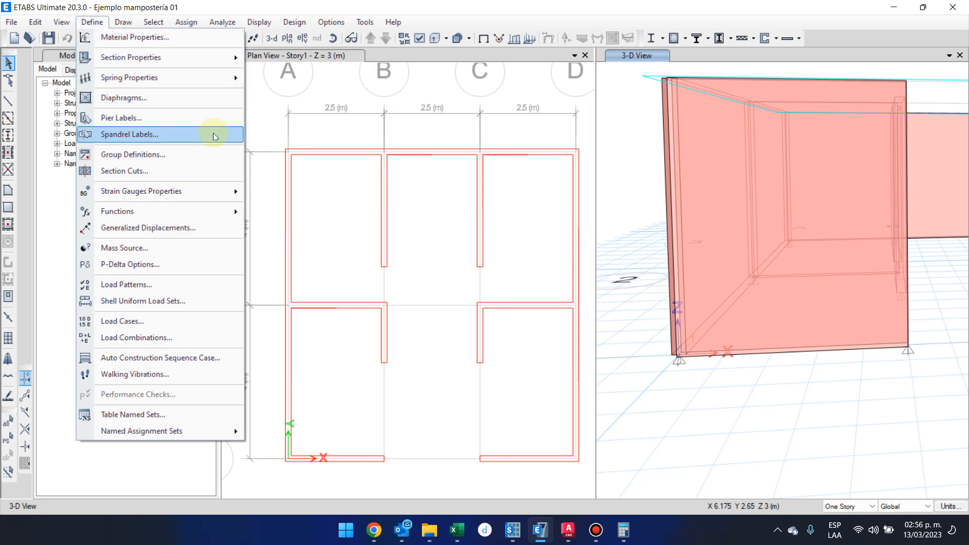
mouse_move(217, 57)
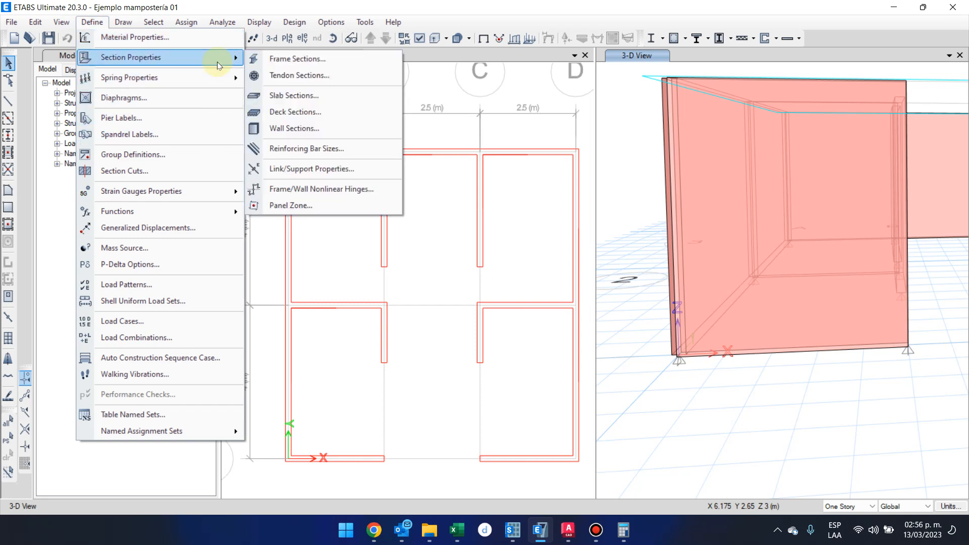
left_click(596, 530)
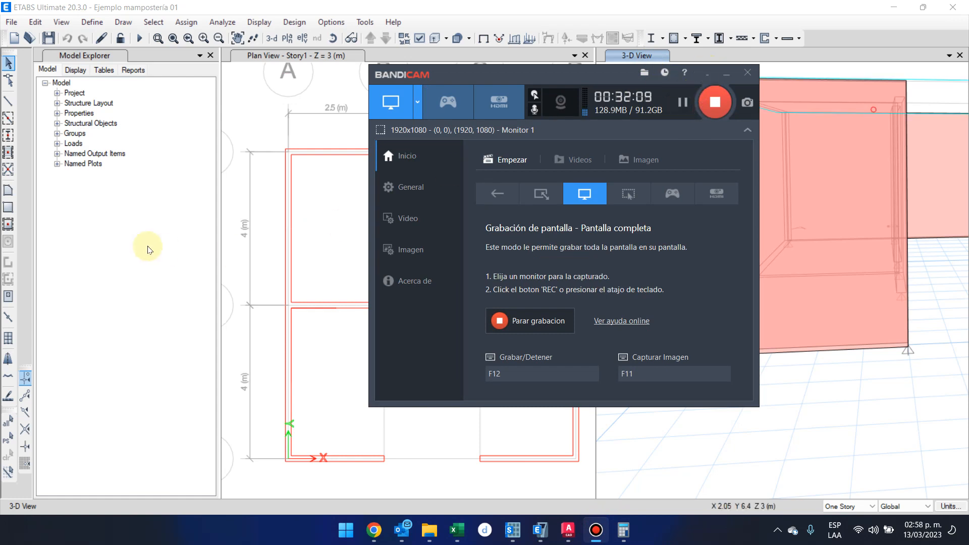
left_click(201, 172)
Review the Plank1 slab property and delete it from the slab sections.
left_click(99, 20)
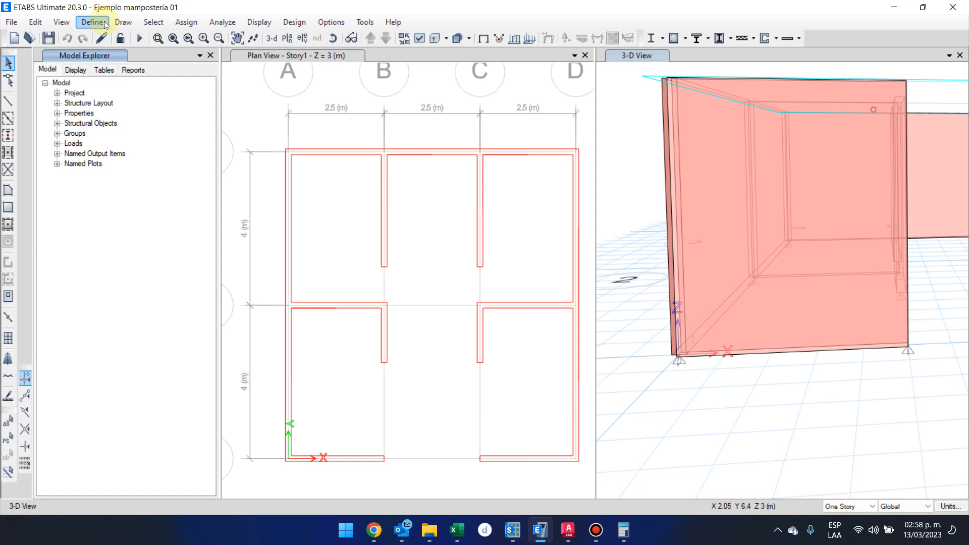
mouse_move(114, 61)
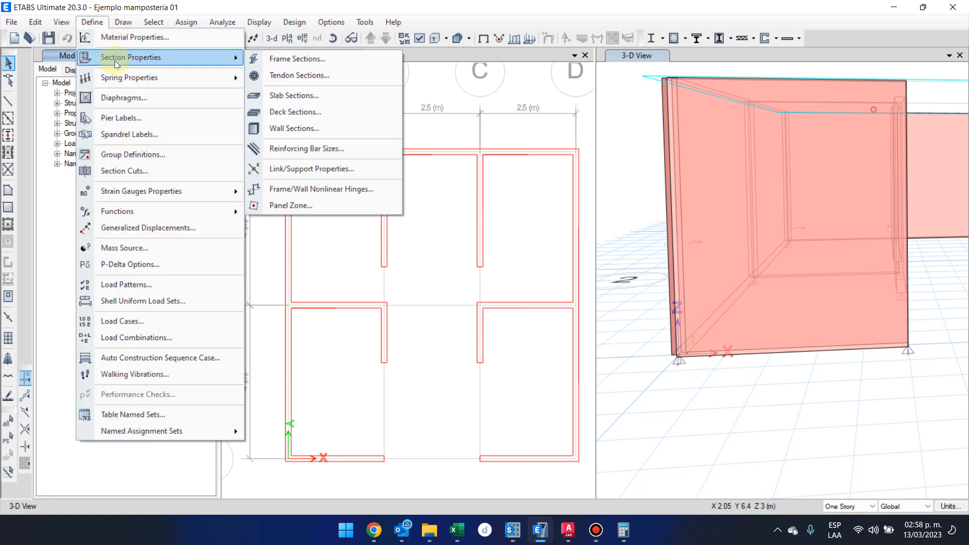
left_click(337, 97)
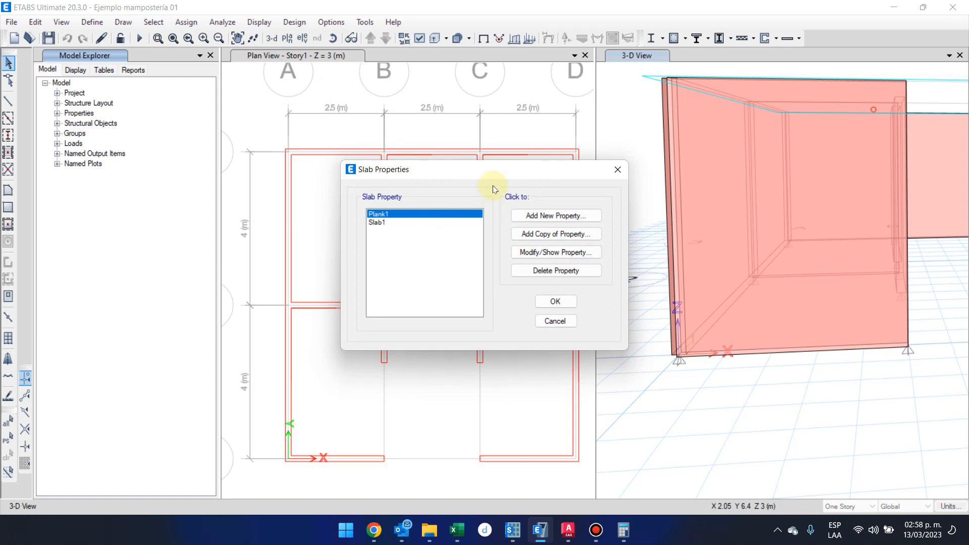
left_click(564, 254)
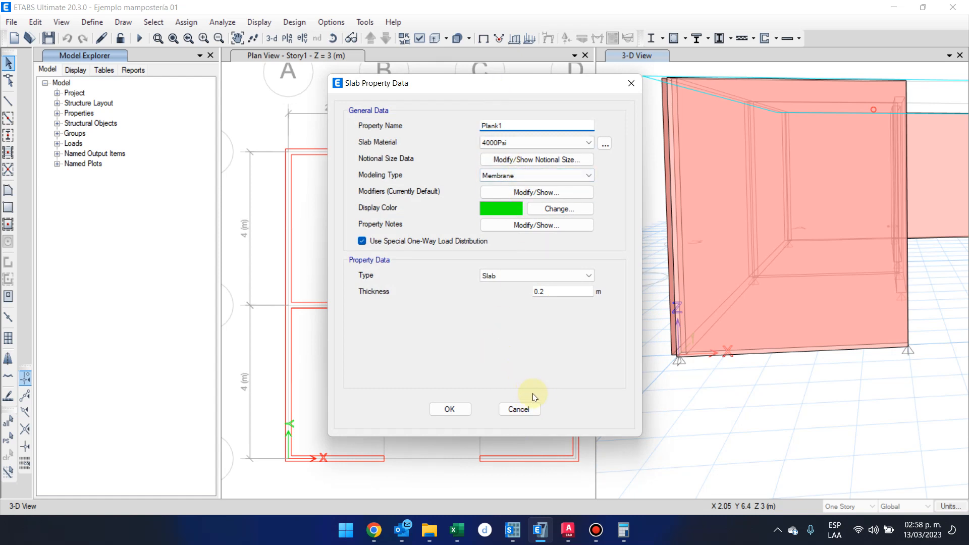
left_click(522, 407)
left_click(546, 270)
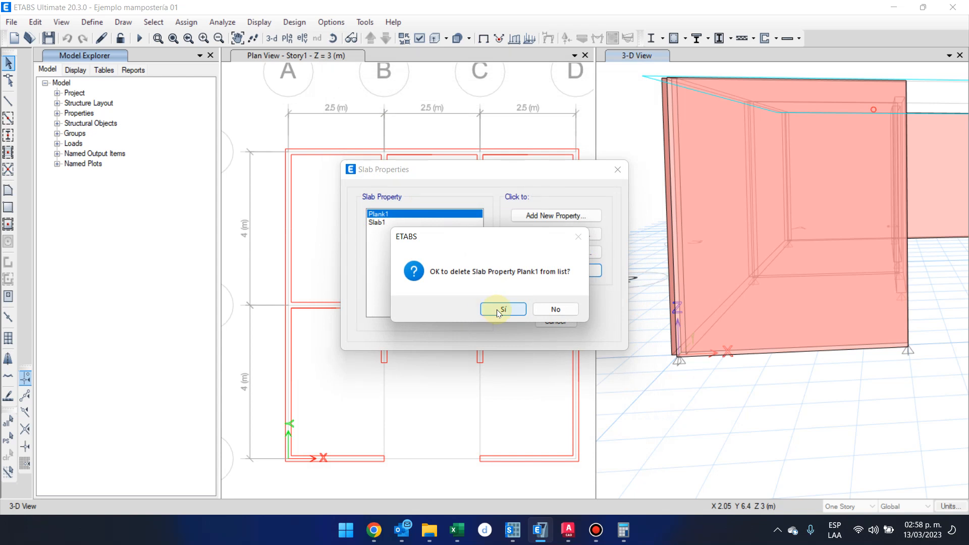
left_click(499, 309)
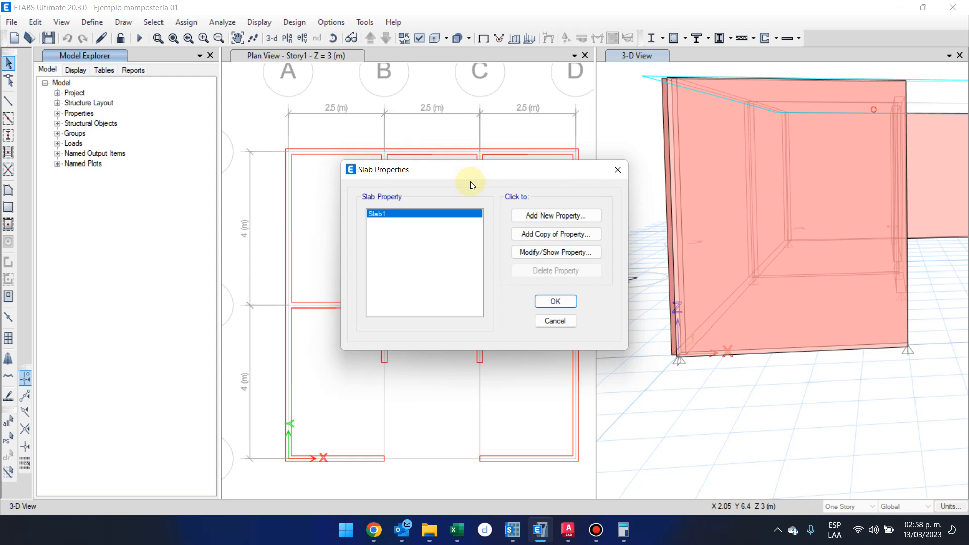
Rename the Slab1 slab property as Losa 10cm.
left_click(444, 213)
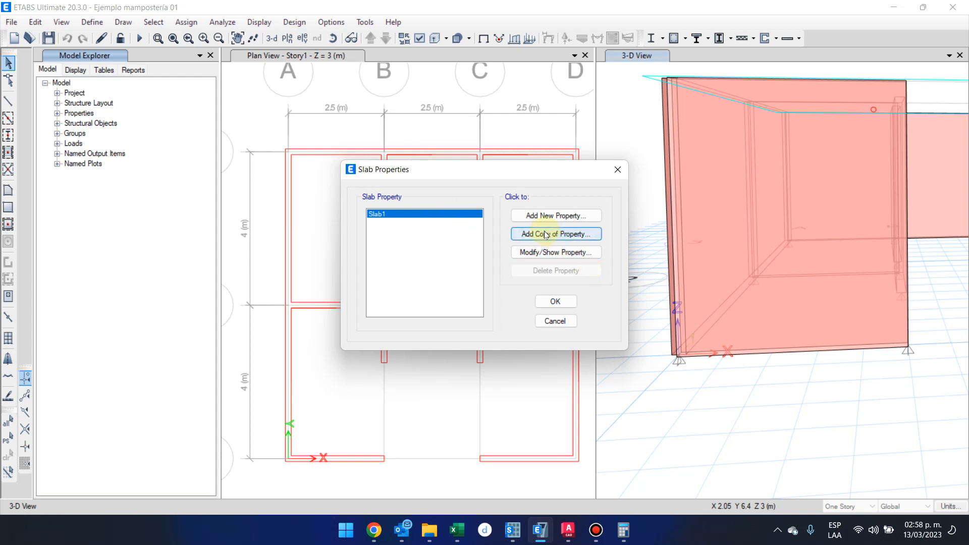
left_click(575, 252)
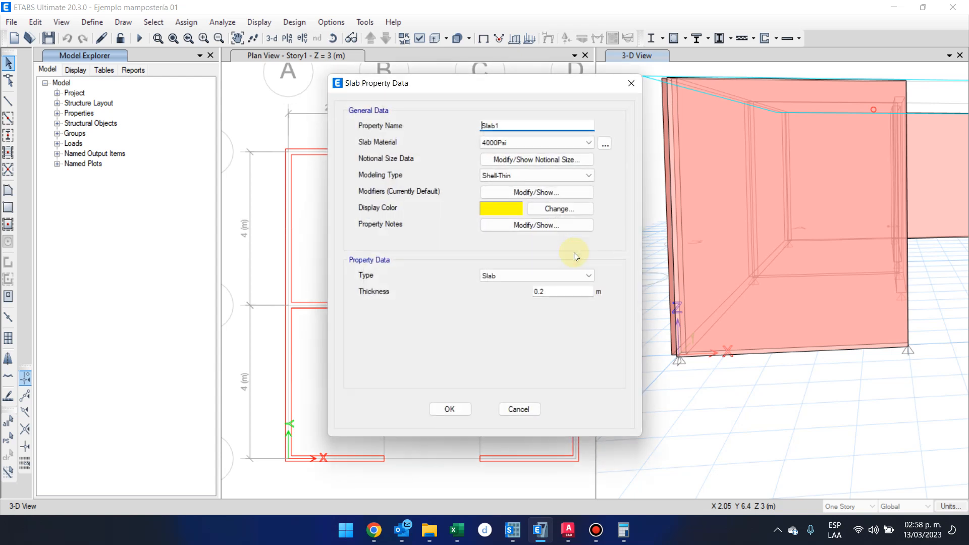
left_click(510, 124)
type("0")
left_click(494, 124)
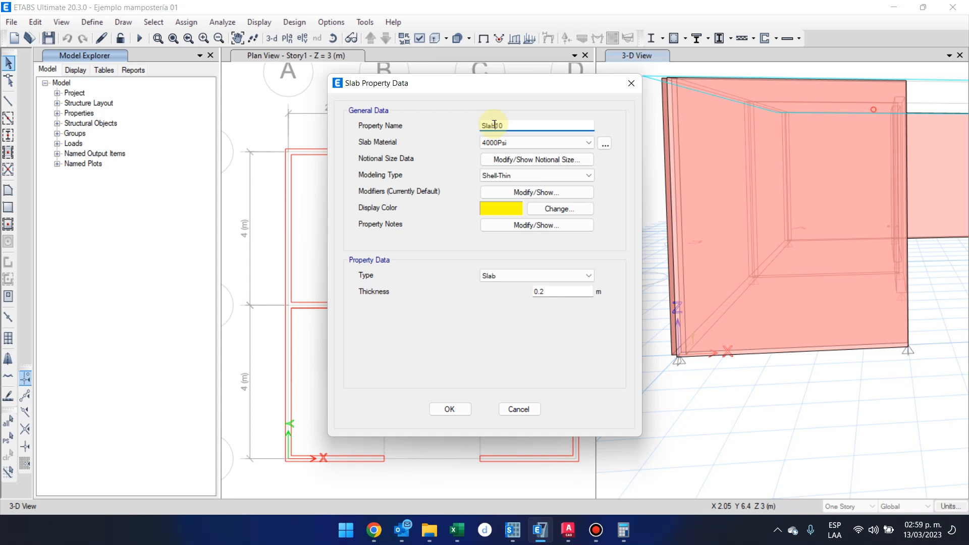
key("BackSpace")
key("BackSpace")
key("BackSpace")
key("BackSpace")
type("Losa")
left_click(518, 123)
type("cm")
Assign the 3000Psi material to the Losa 10cm slab and choose Shell-Thin as its modeling type.
left_click(547, 143)
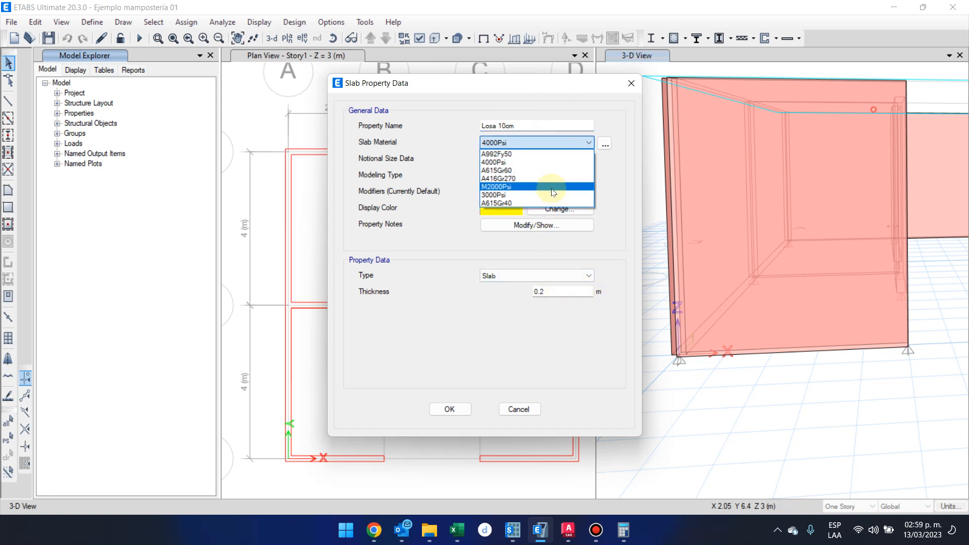
left_click(553, 203)
left_click(545, 143)
left_click(555, 195)
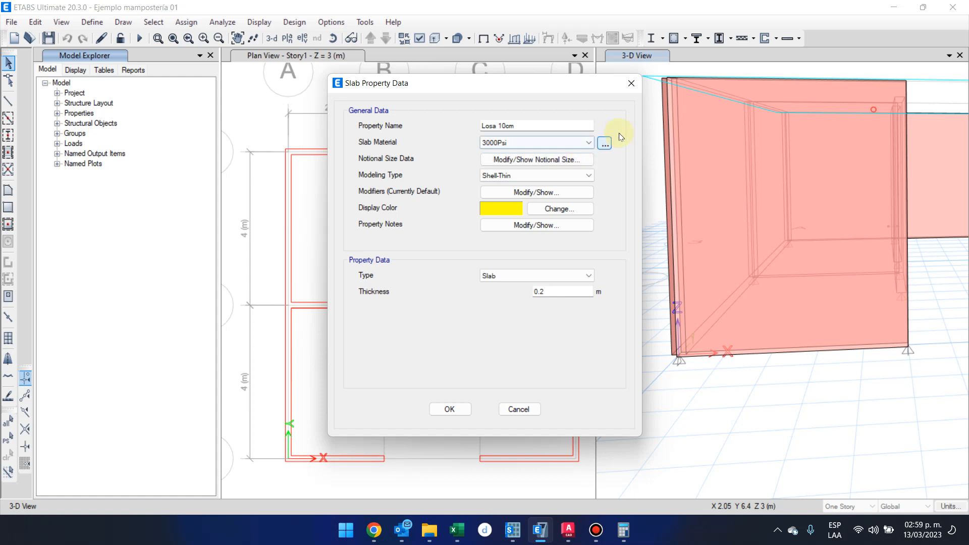
left_click(586, 178)
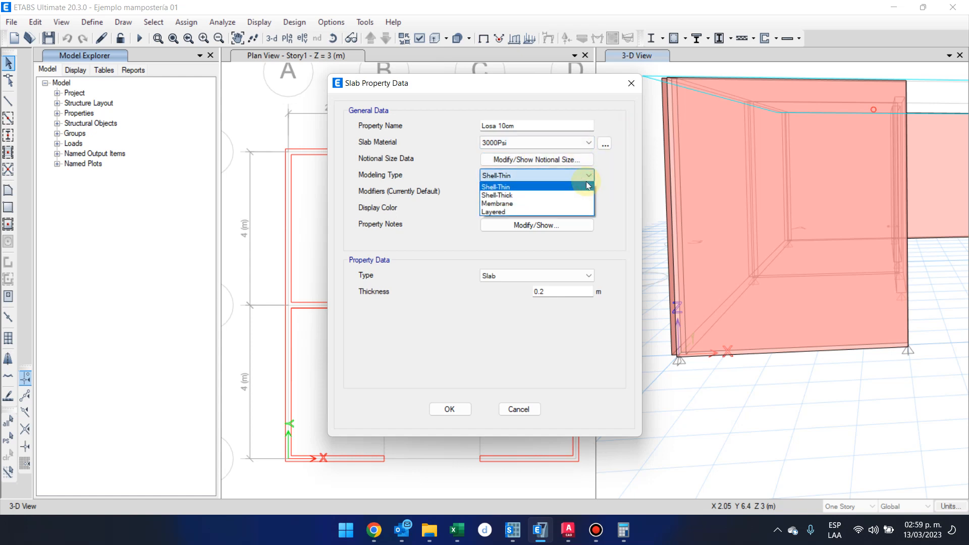
left_click(540, 191)
Keep the slab type as Slab, set its thickness to 0.1 m, and save the slab property definitions.
left_click(559, 272)
left_click(559, 272)
left_click(581, 292)
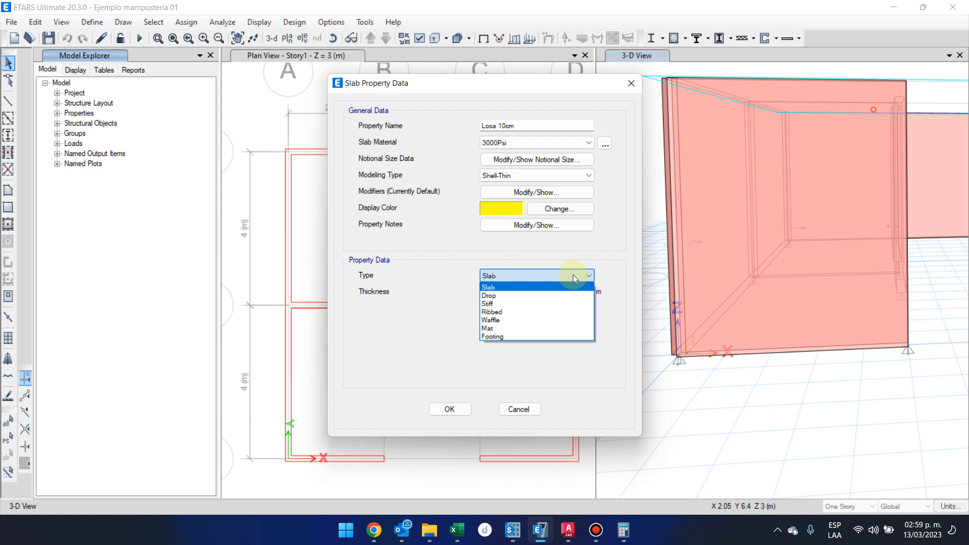
left_click(573, 276)
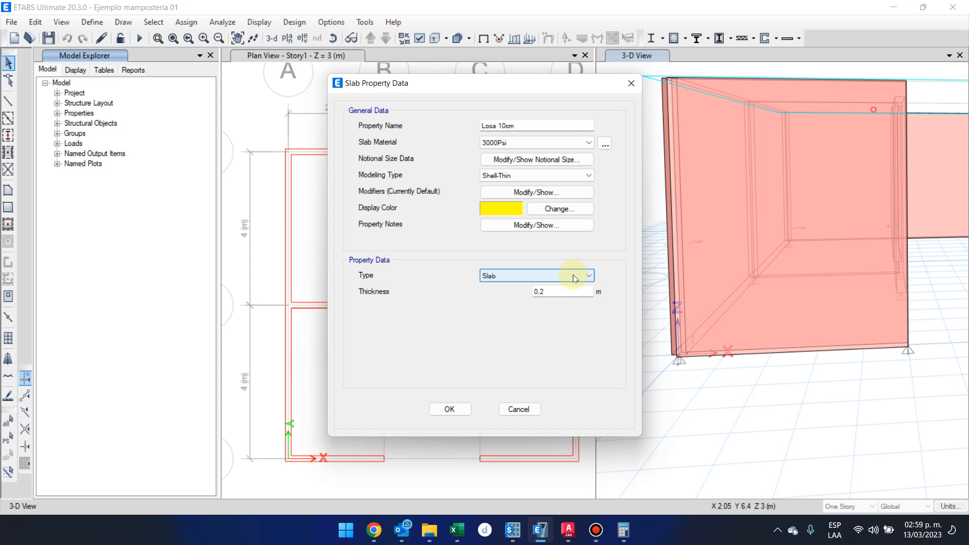
double_click(578, 290)
type("0.1")
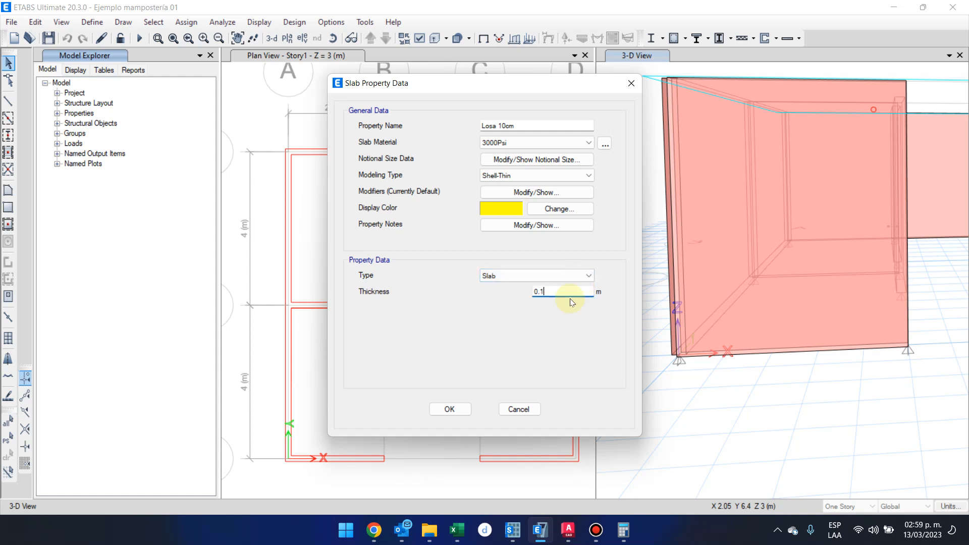
left_click(451, 406)
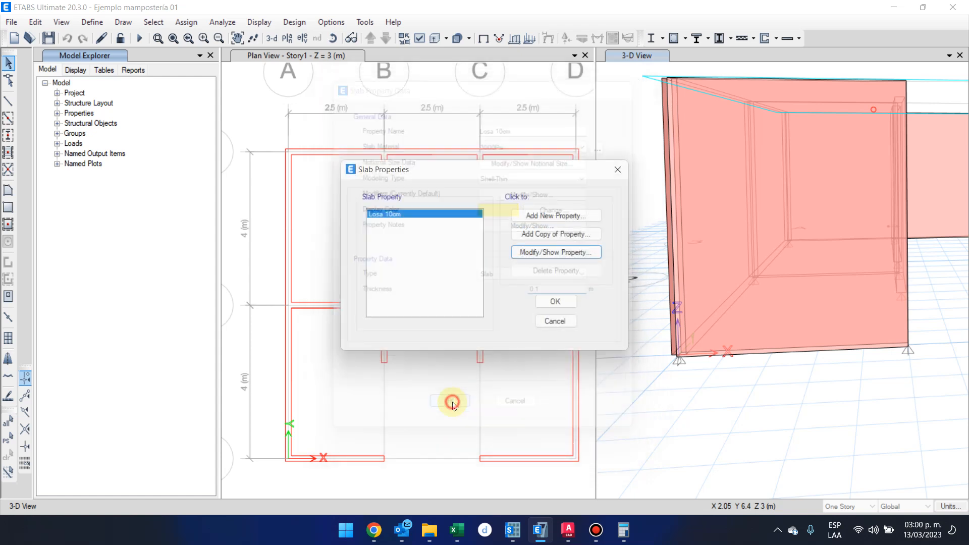
left_click(554, 302)
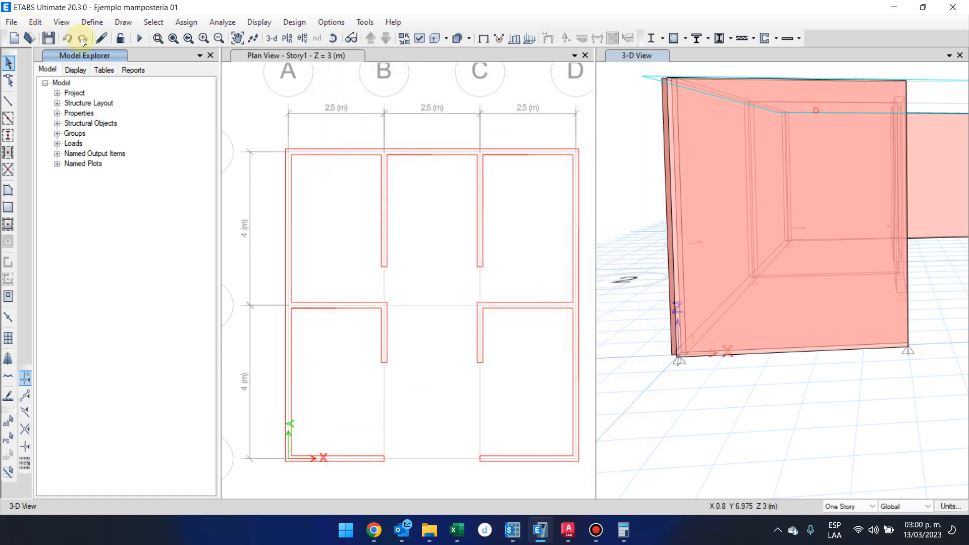
Save the model and enable auto saving of the model file at a 10-minute interval.
left_click(49, 37)
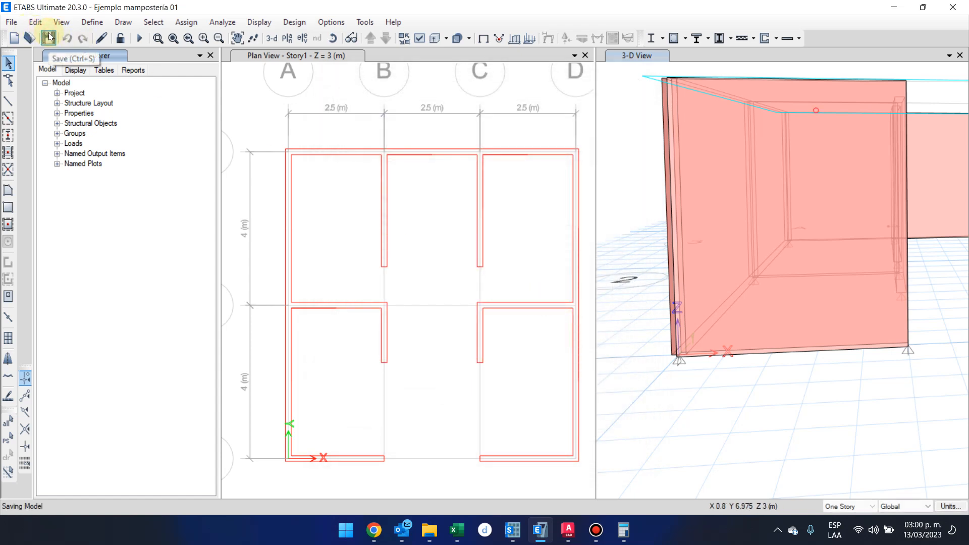
left_click(342, 23)
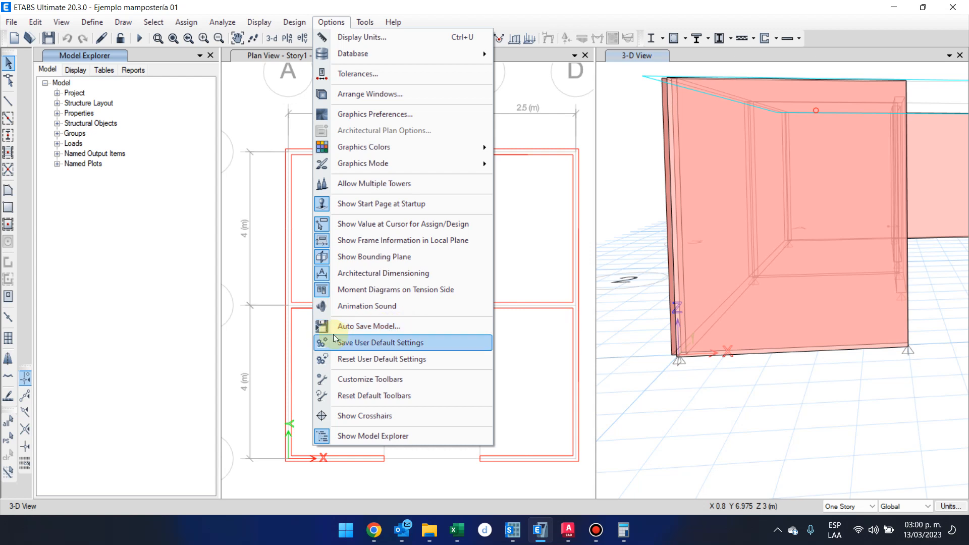
left_click(373, 326)
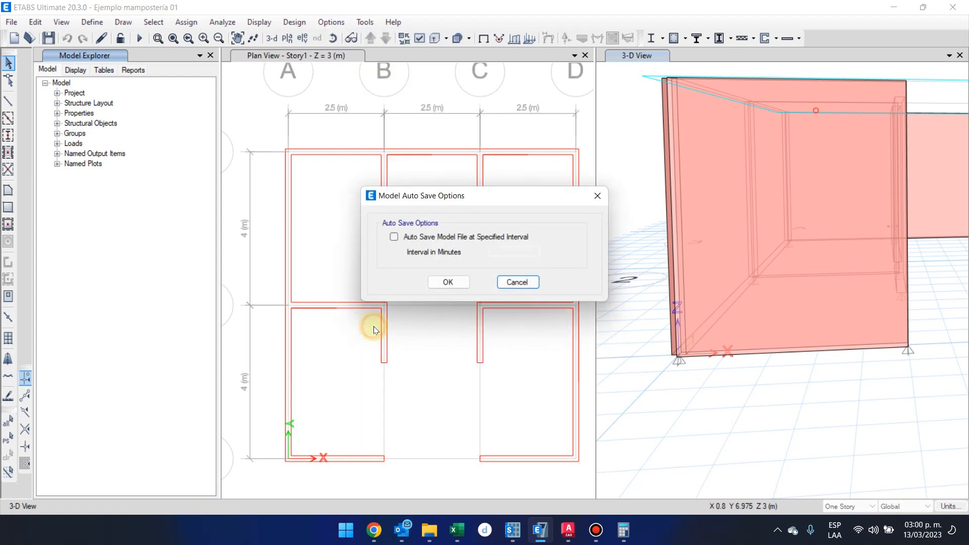
left_click(427, 239)
double_click(497, 251)
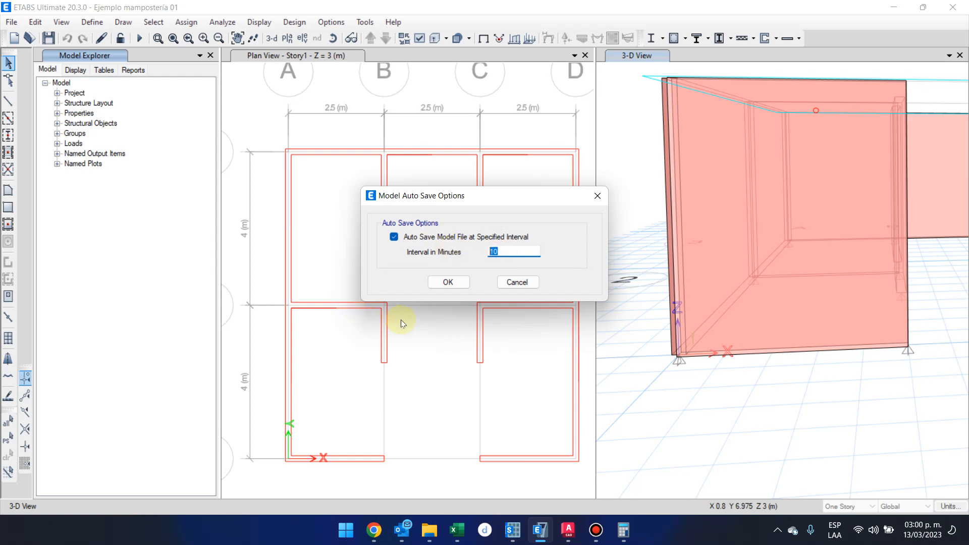
left_click(462, 284)
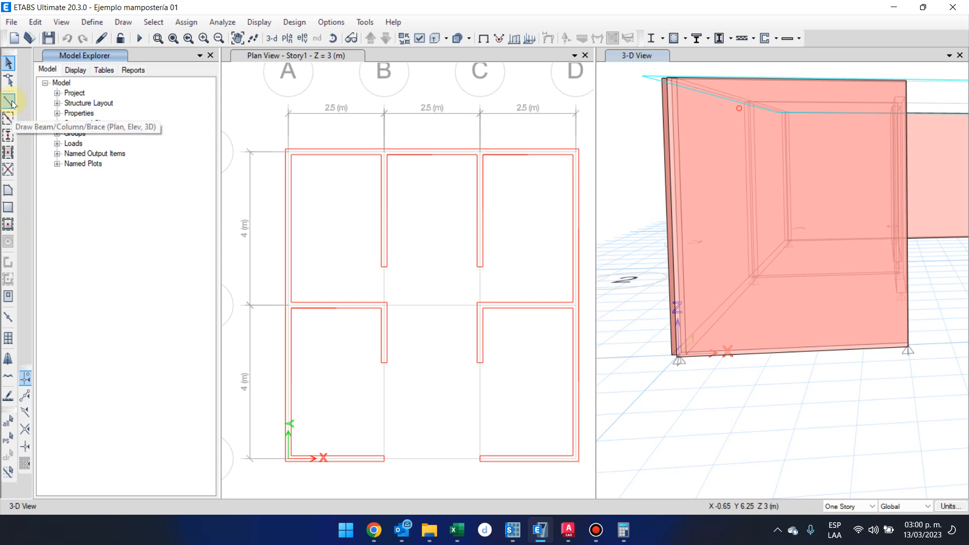
Draw Solera 20x15 beams on the Story1 plan over the perimeter walls and the grid 2 walls between A–B and C–D.
left_click(532, 104)
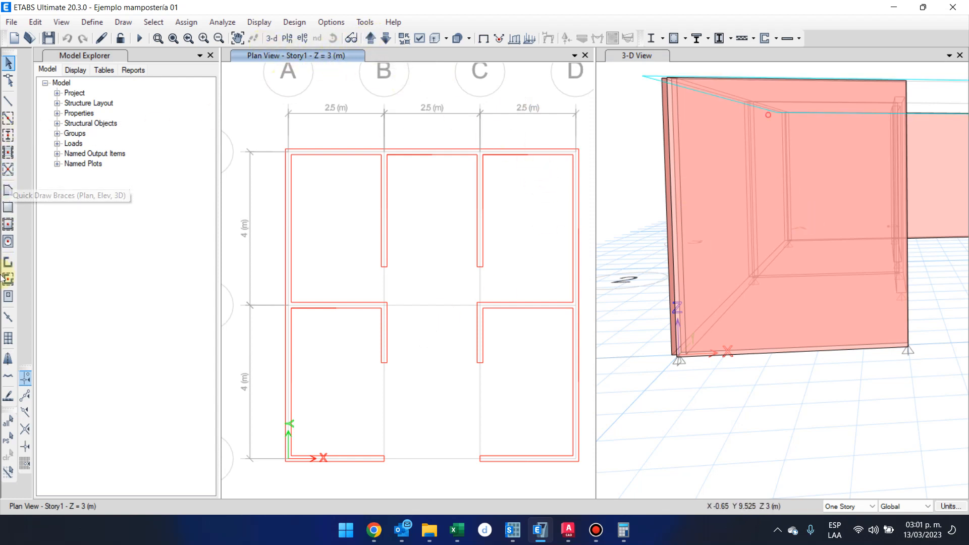
left_click(9, 119)
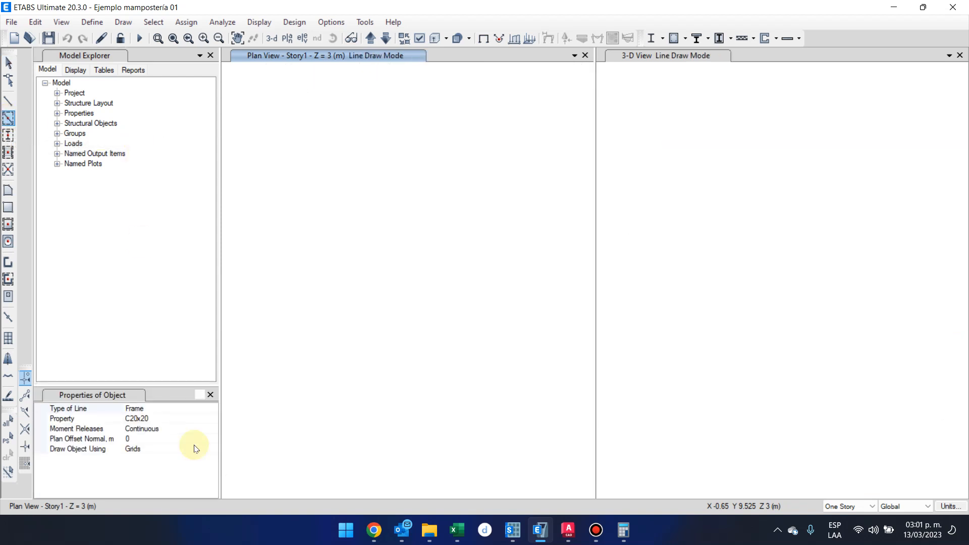
left_click(216, 422)
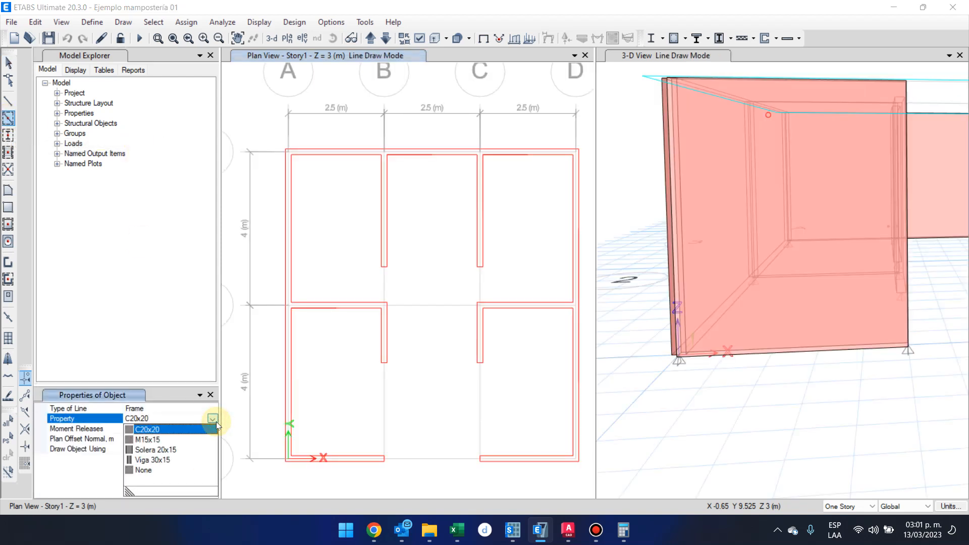
left_click(163, 451)
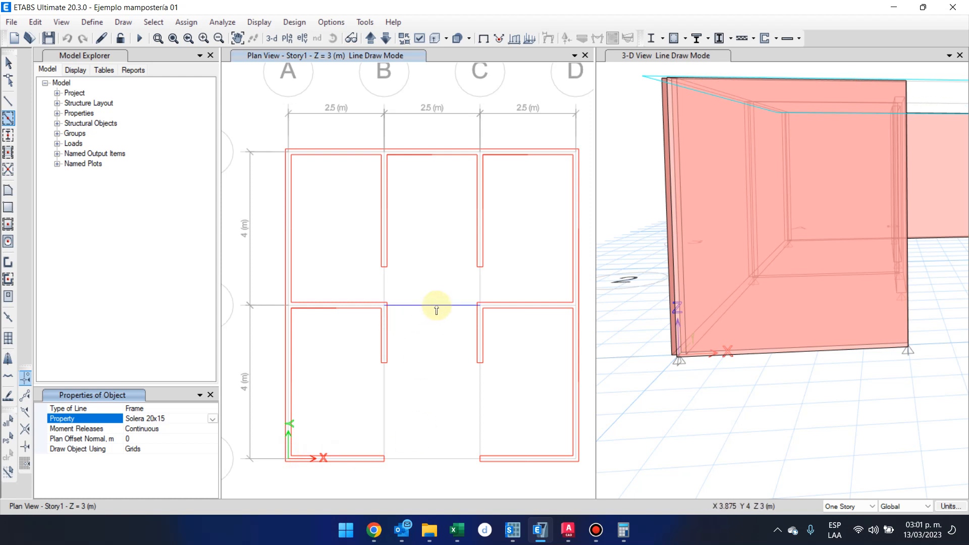
left_click(338, 305)
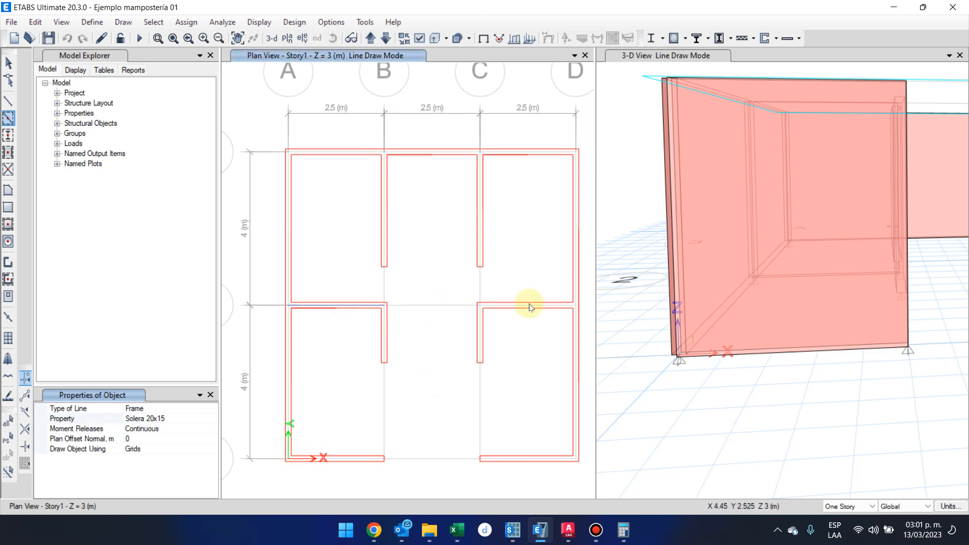
middle_click_drag(782, 284, 732, 312)
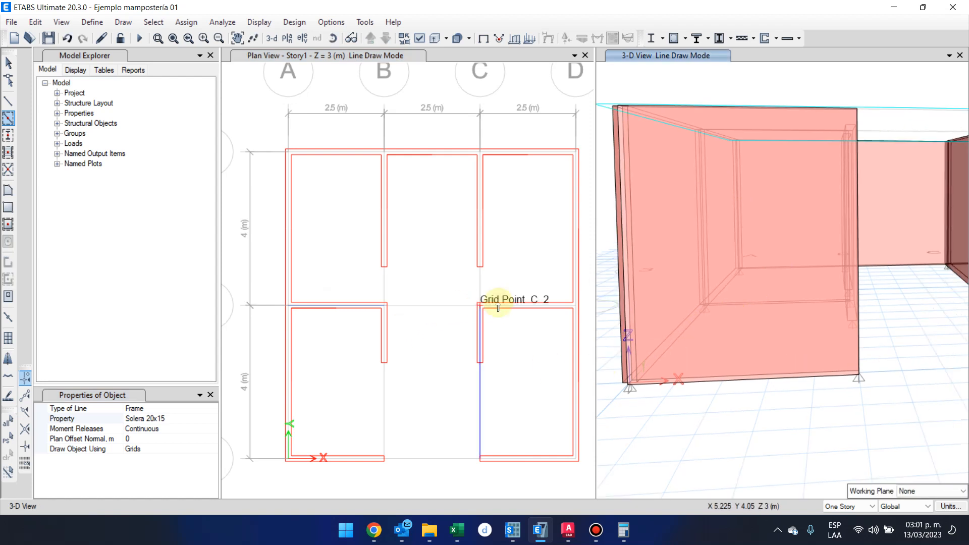
left_click(513, 305)
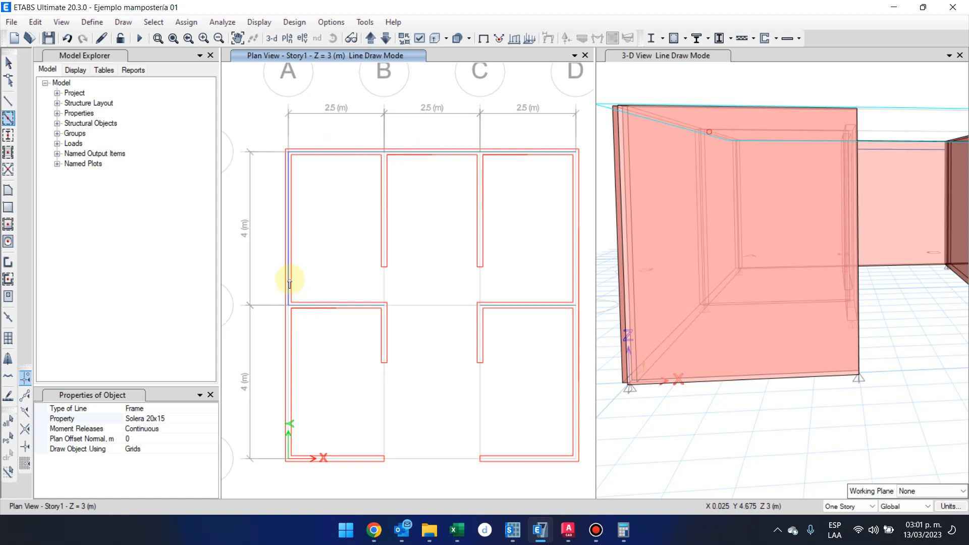
left_click(290, 341)
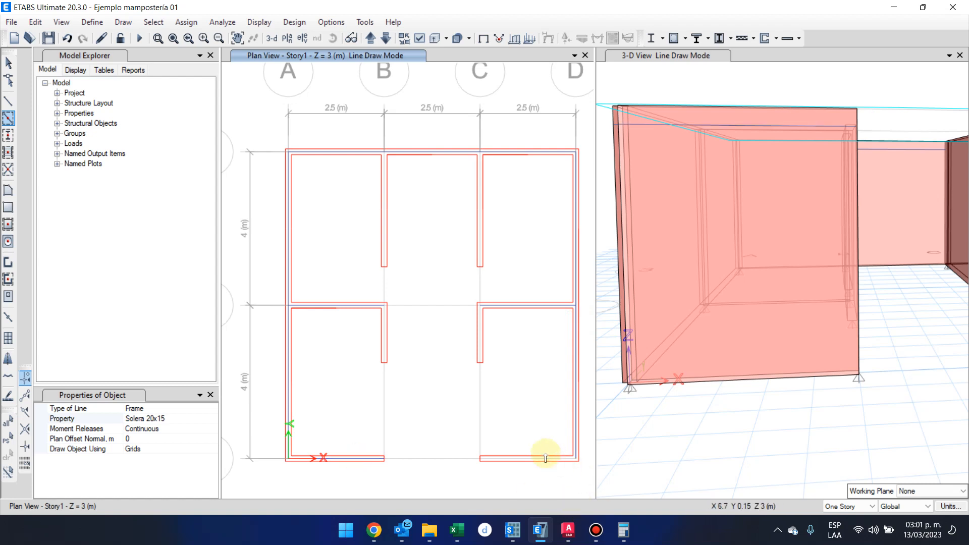
Start quick column drawing in the Story1 plan with the M15x15 section.
middle_click_drag(268, 482, 296, 474)
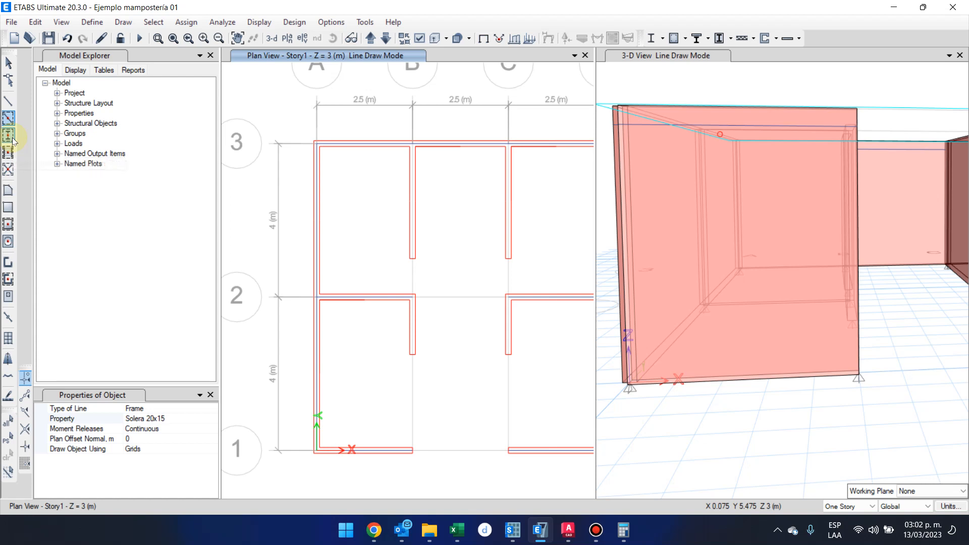
left_click(14, 140)
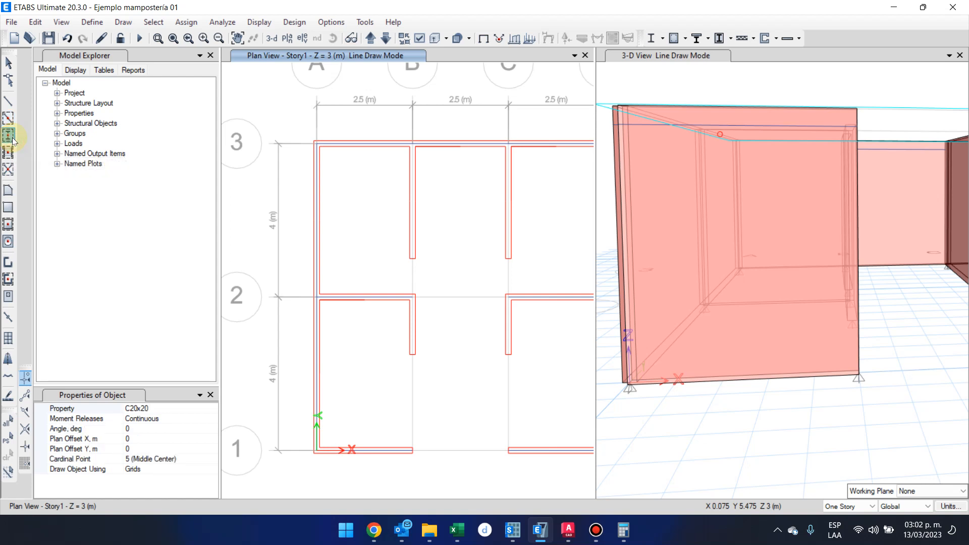
left_click(171, 408)
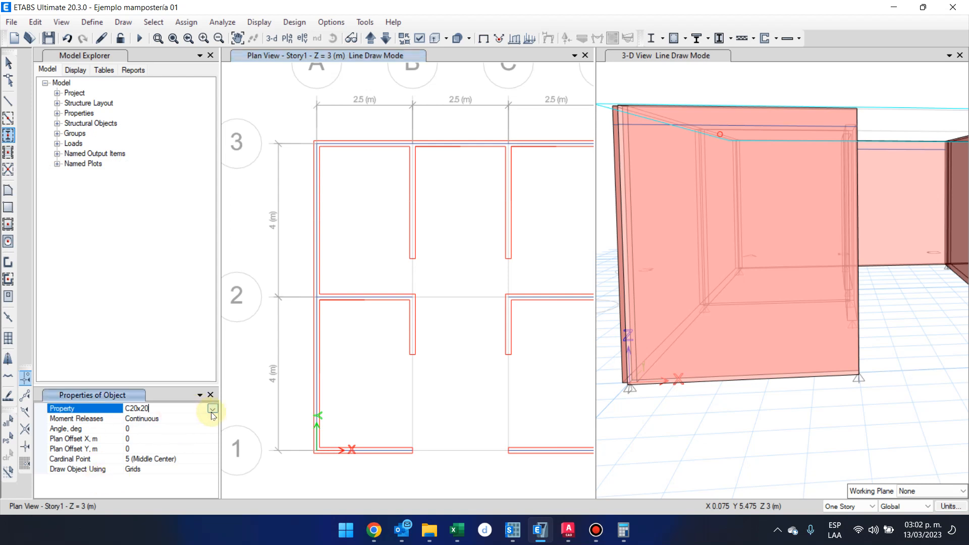
left_click(212, 409)
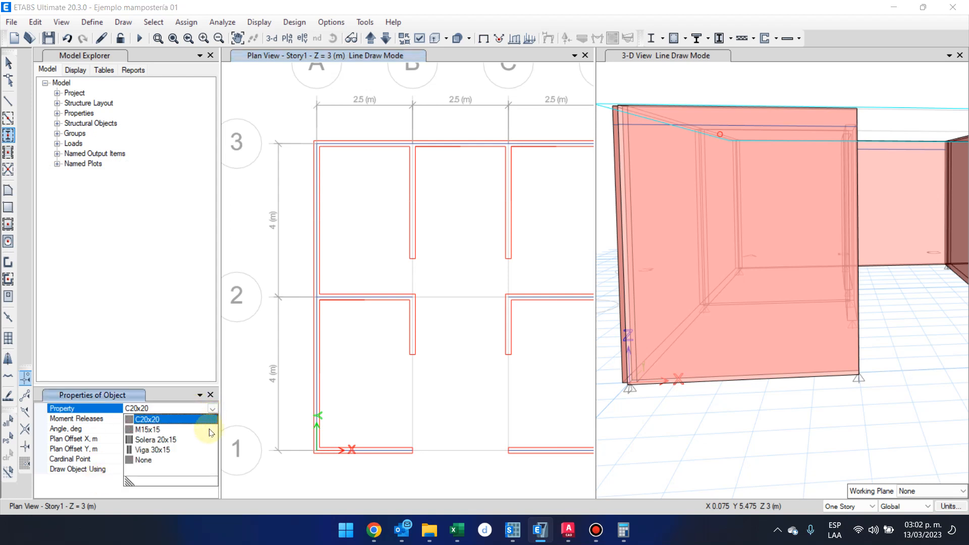
left_click(174, 429)
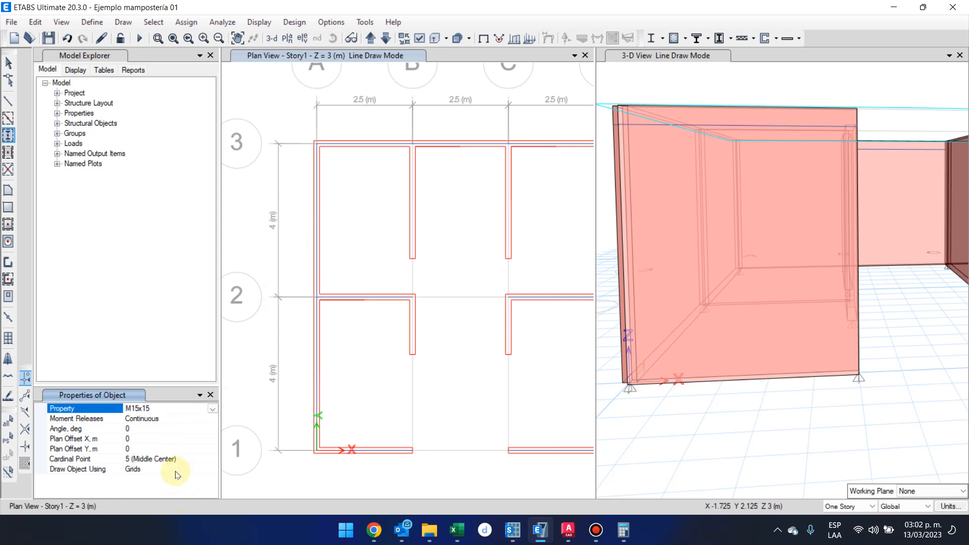
Look up the cardinal point setting of the column in the program help index.
left_click(164, 458)
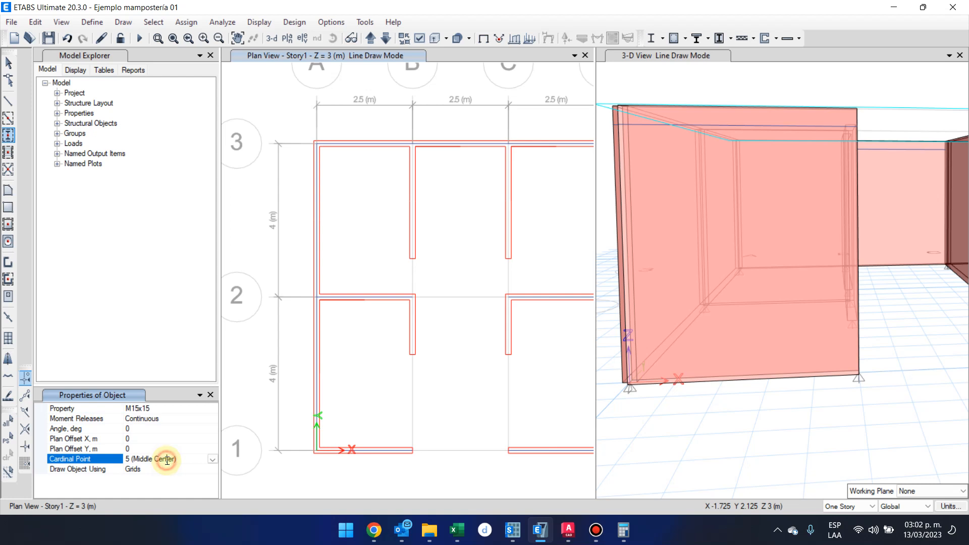
left_click(200, 456)
key("F1")
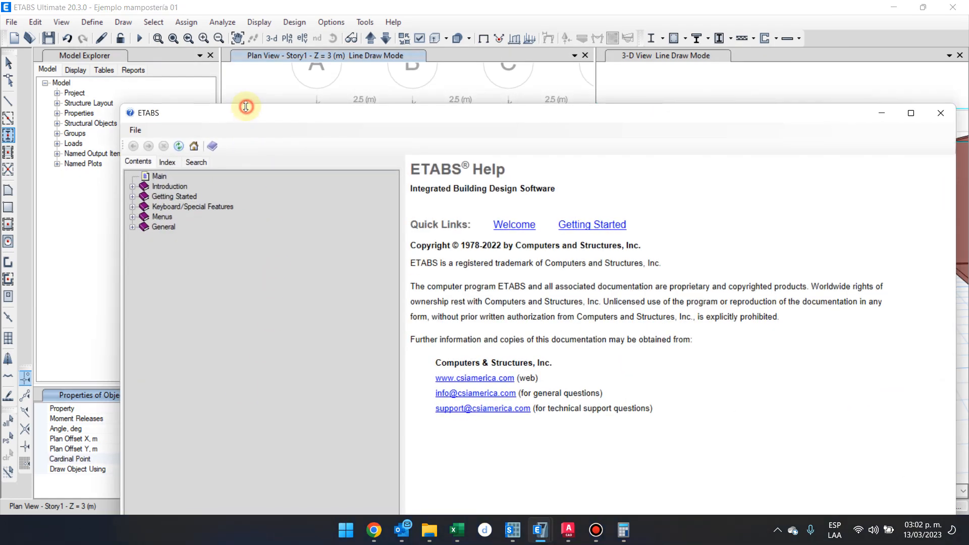
double_click(247, 107)
left_click(174, 59)
left_click(190, 81)
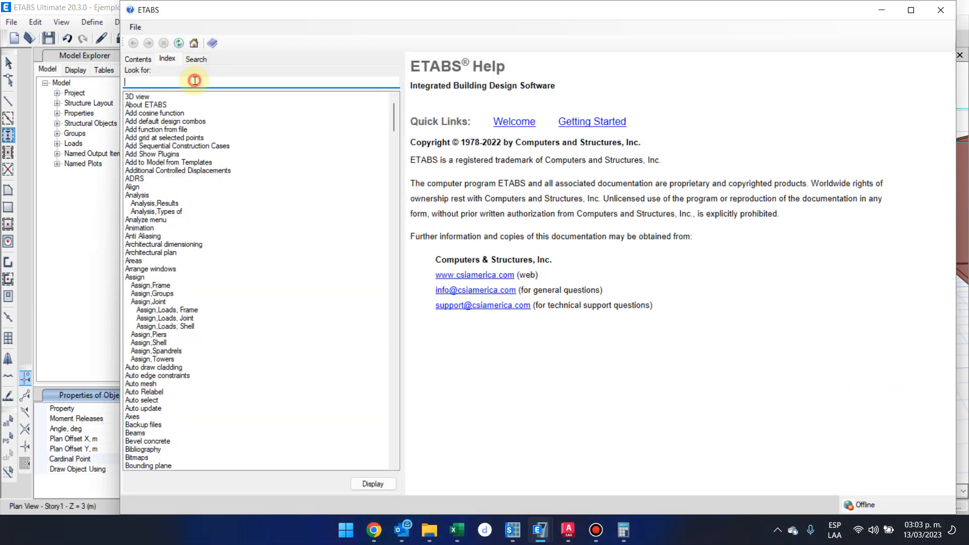
type("cardinal point")
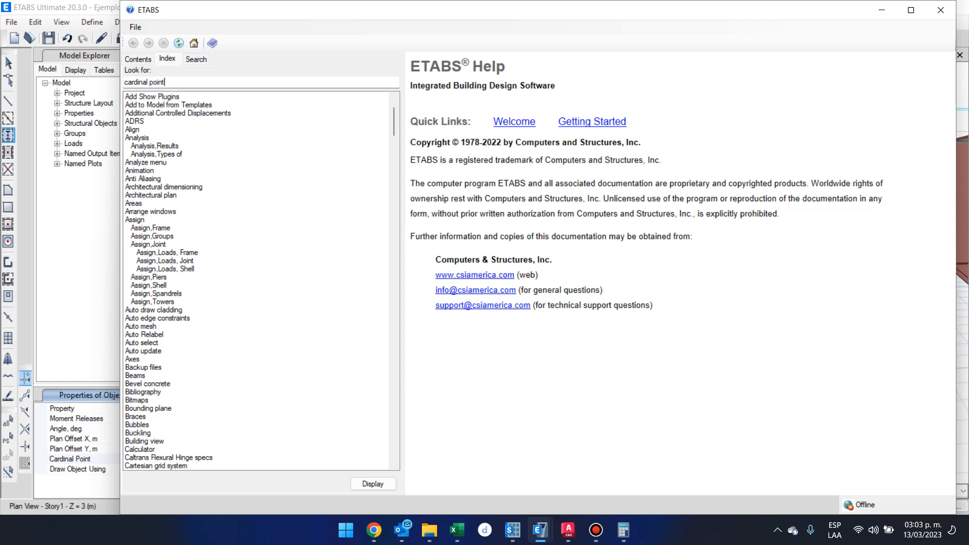
Run a full search of the help contents for "Cardinal point".
left_click(195, 58)
left_click(174, 81)
type("x")
key("BackSpace")
key("BackSpace")
type("Cardinal point")
key("Return")
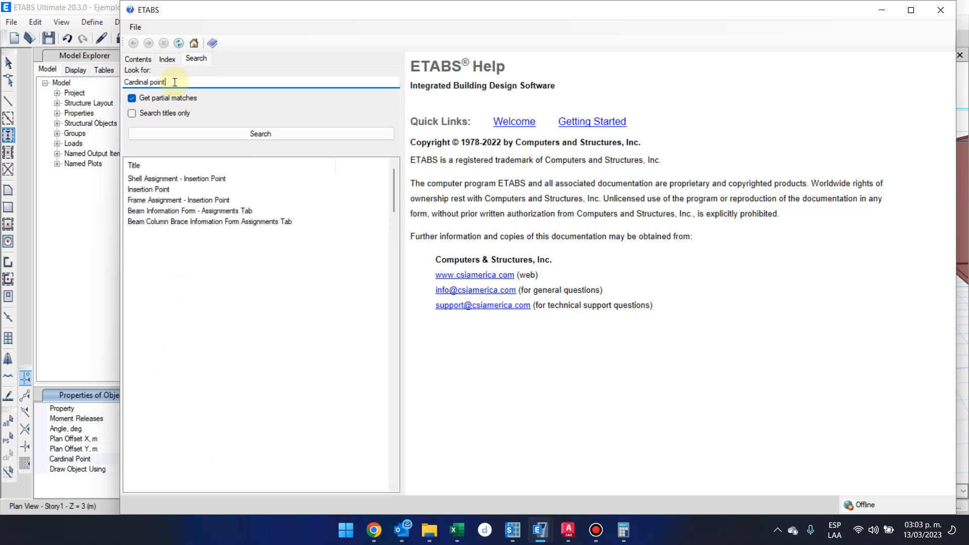
Read the Insertion Point and Frame Assignment - Insertion Point help topics for the cardinal point explanation.
left_click(271, 190)
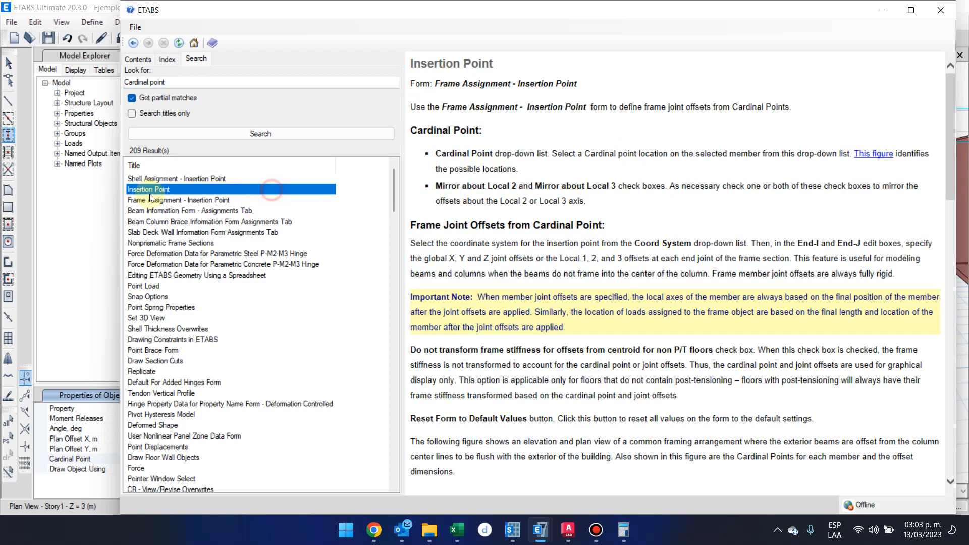
scroll(458, 275, "down", 3)
scroll(458, 275, "down", 10)
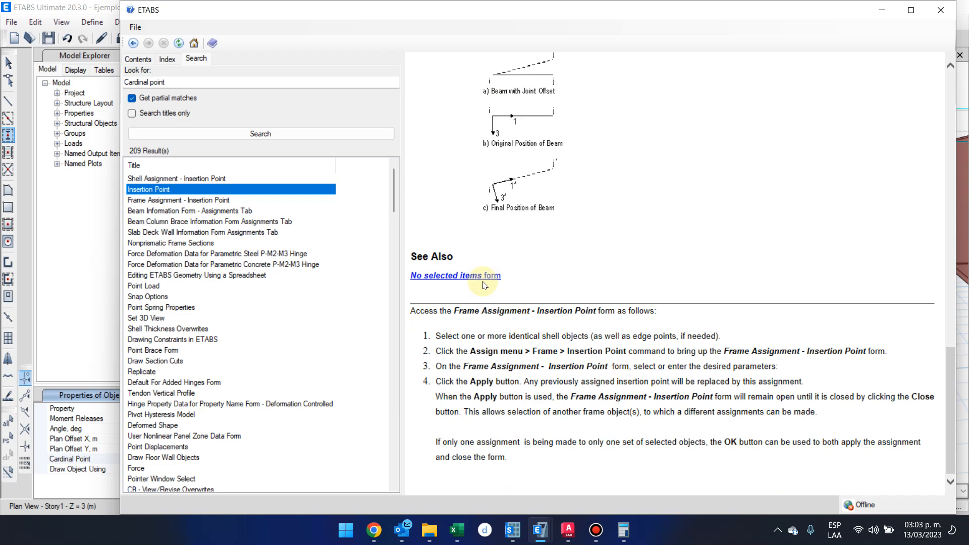
left_click(299, 200)
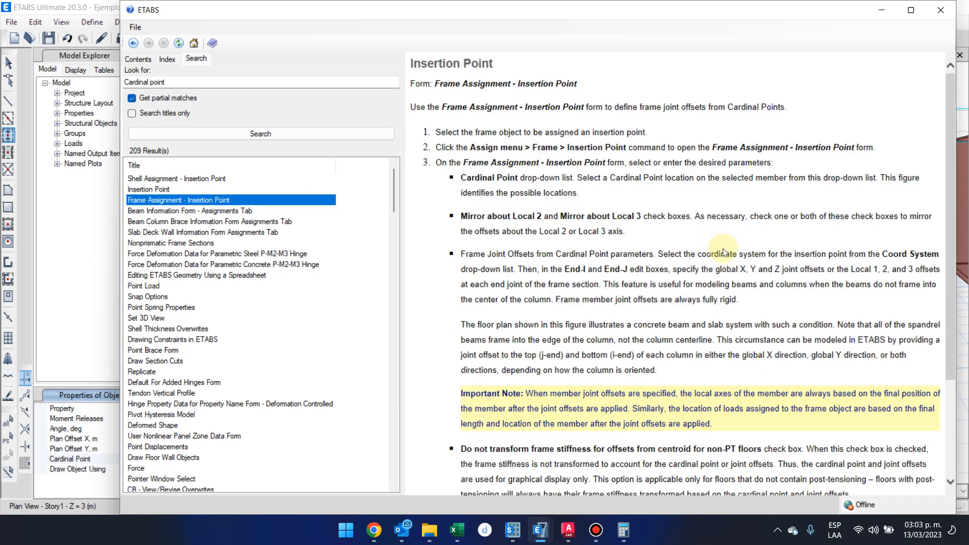
scroll(723, 250, "down", 3)
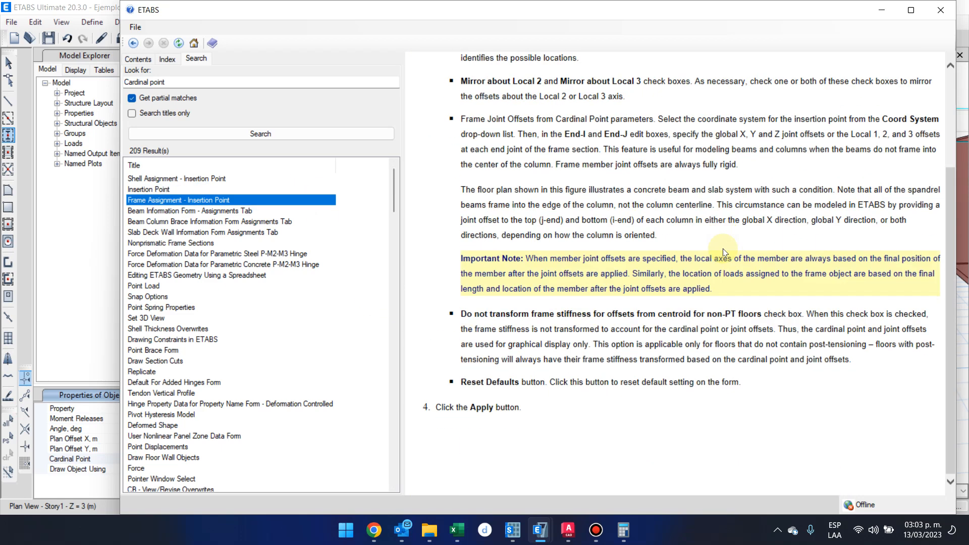
scroll(722, 250, "up", 3)
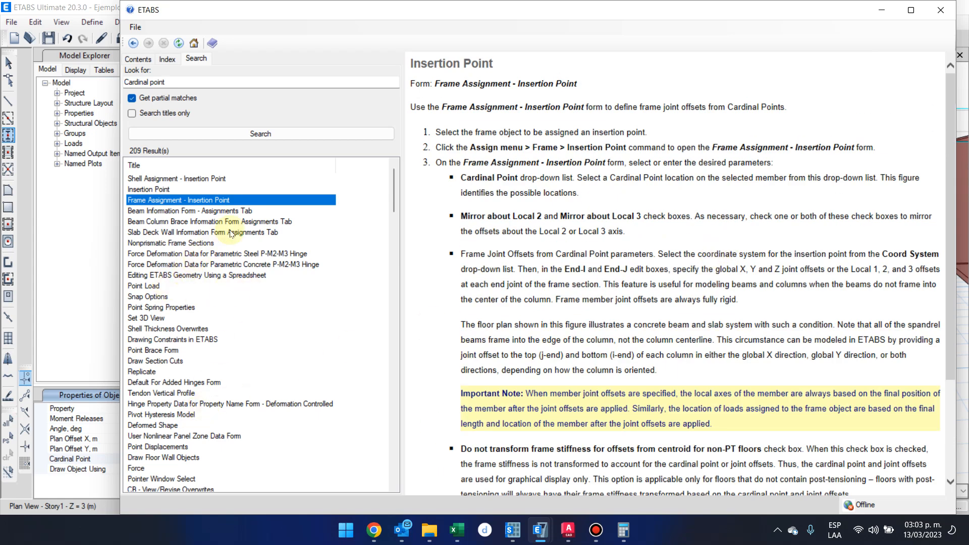
Examine the figure of possible cardinal point locations in the Insertion Point topic and close the help.
left_click(189, 188)
scroll(669, 270, "down", 3)
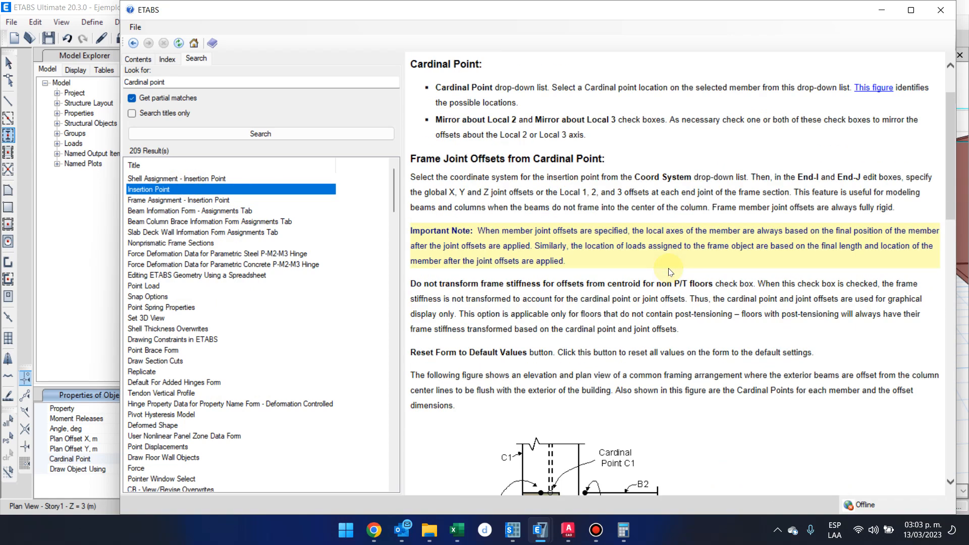
scroll(669, 272, "down", 3)
scroll(887, 108, "up", 10)
left_click(875, 155)
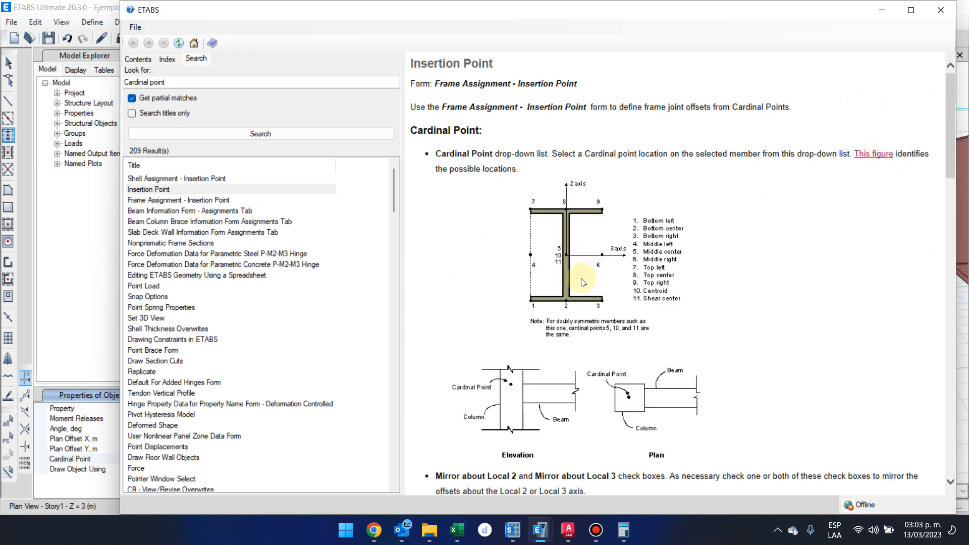
scroll(564, 311, "up", 4, "ctrl")
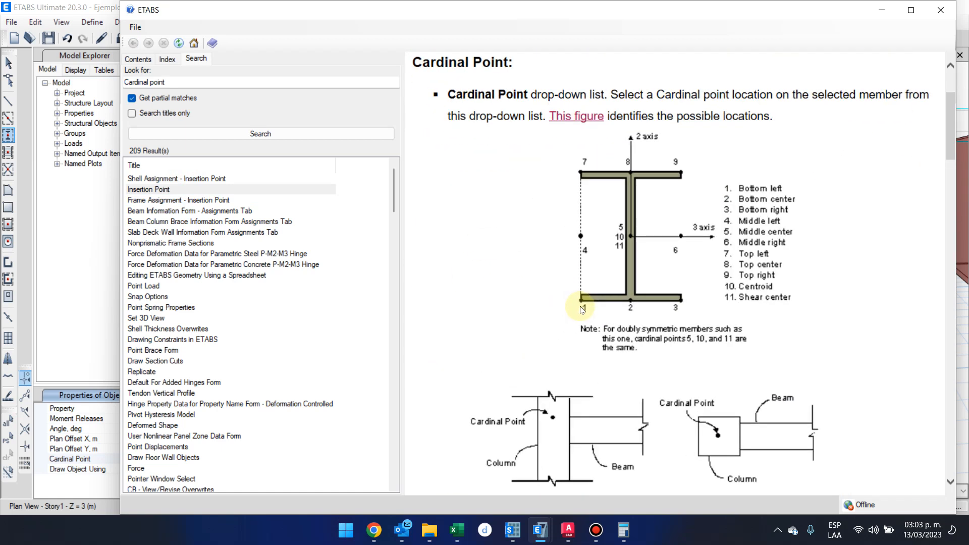
scroll(641, 237, "up", 2, "ctrl")
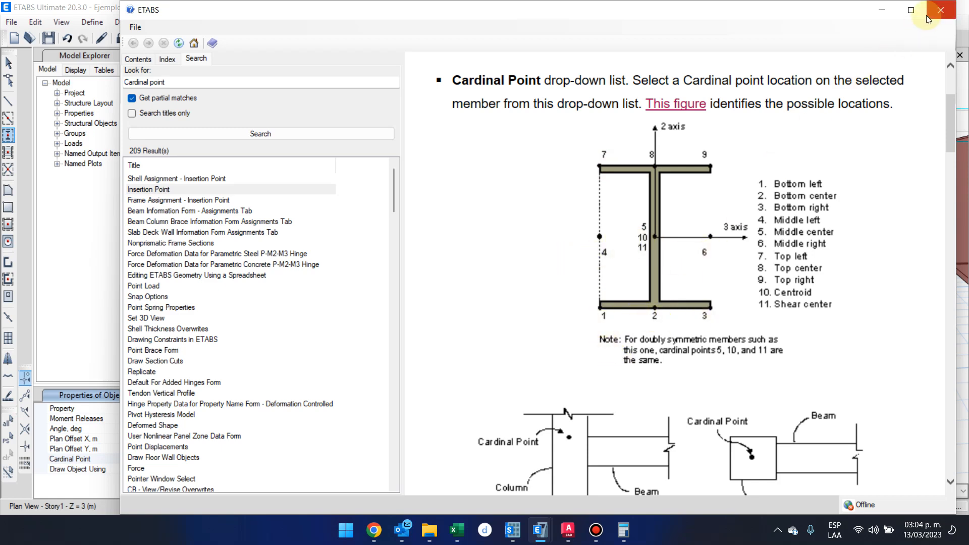
left_click(940, 11)
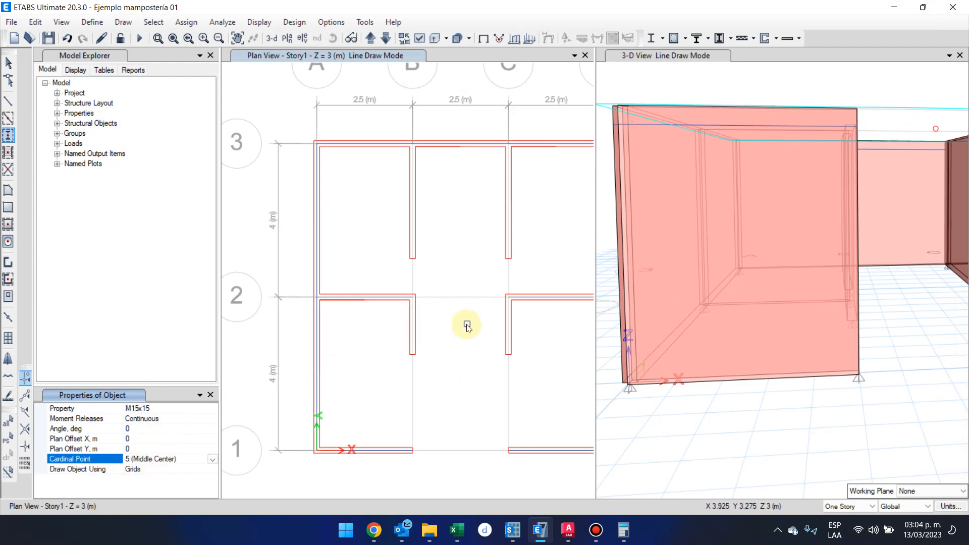
Place M15x15 columns with the middle center cardinal point at grid points A-3, B-3, C-3 and D-3.
left_click(317, 145)
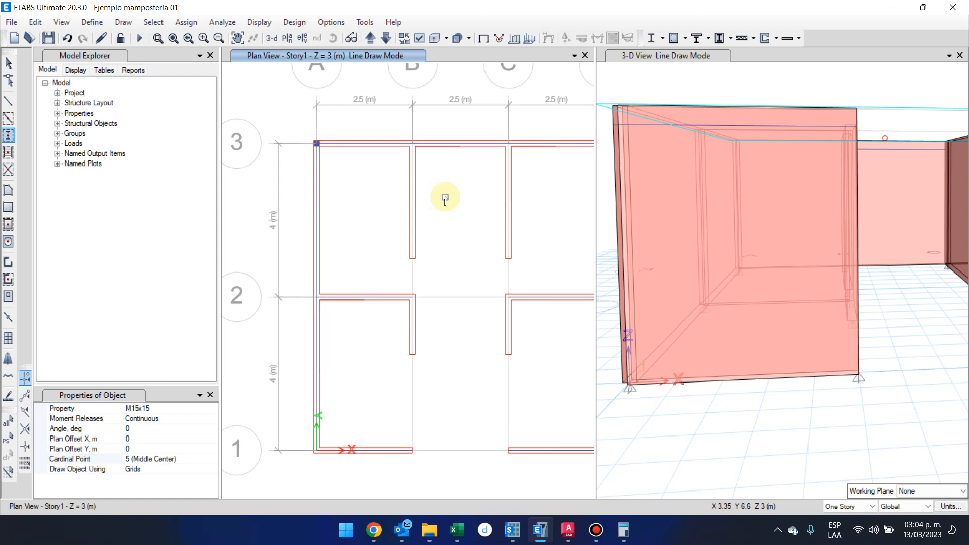
left_click(317, 144)
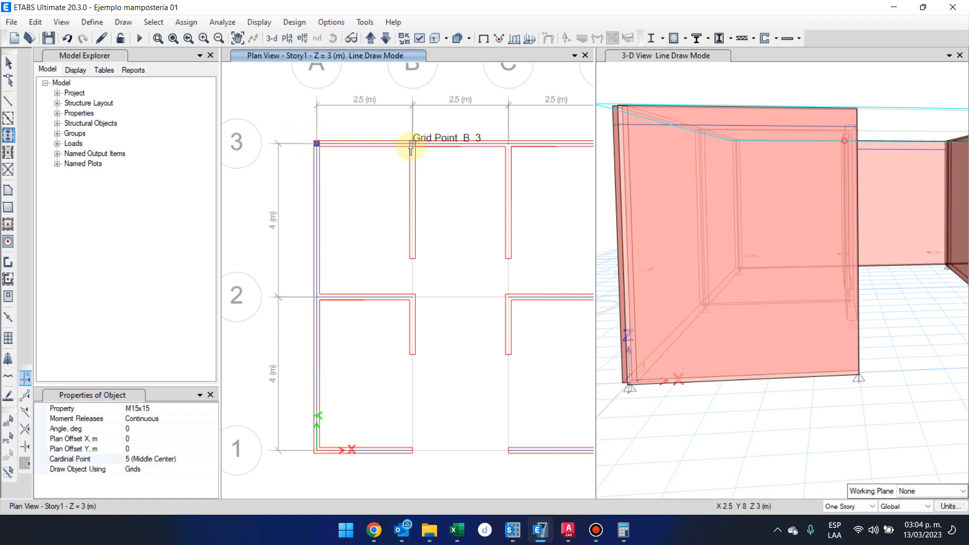
left_click(411, 146)
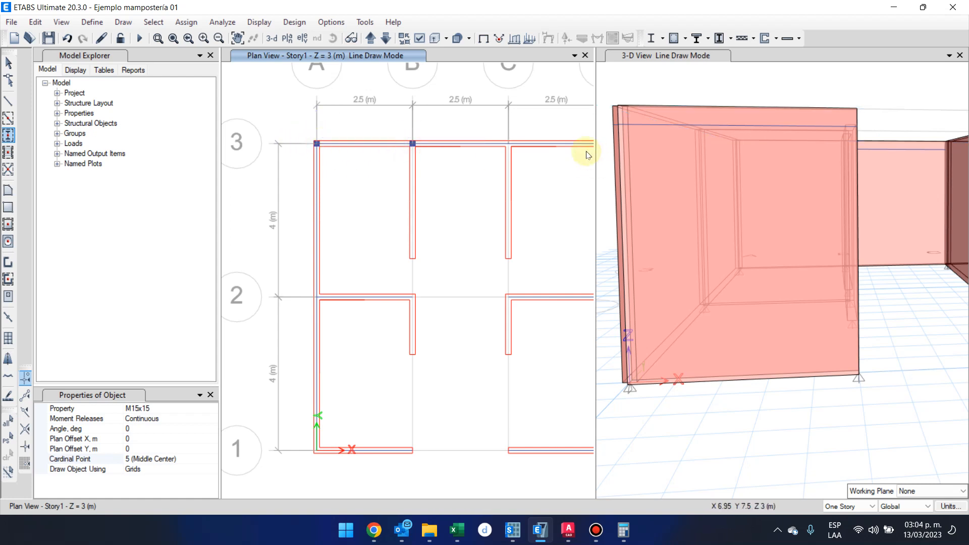
left_click(509, 144)
middle_click_drag(523, 232, 435, 244)
left_click(516, 156)
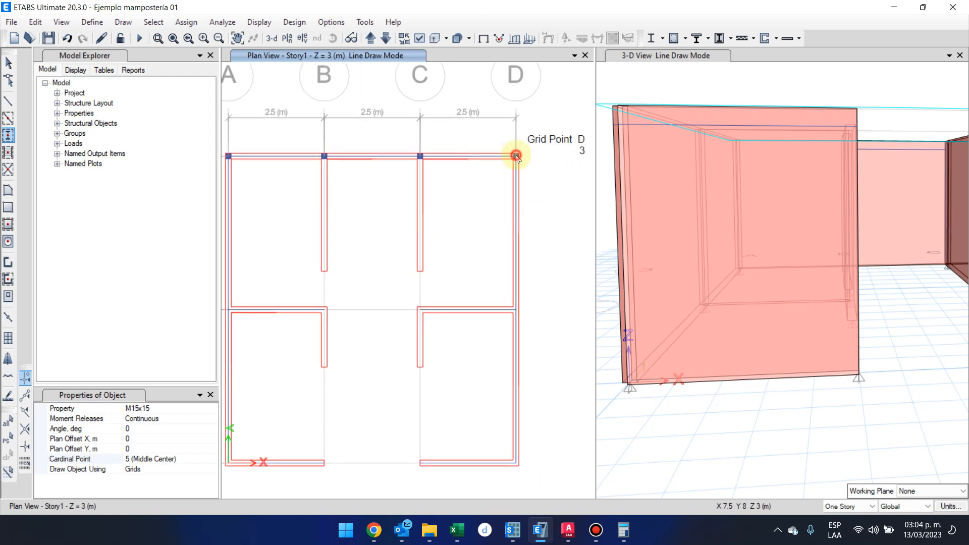
left_click(505, 309)
scroll(506, 329, "up", 5)
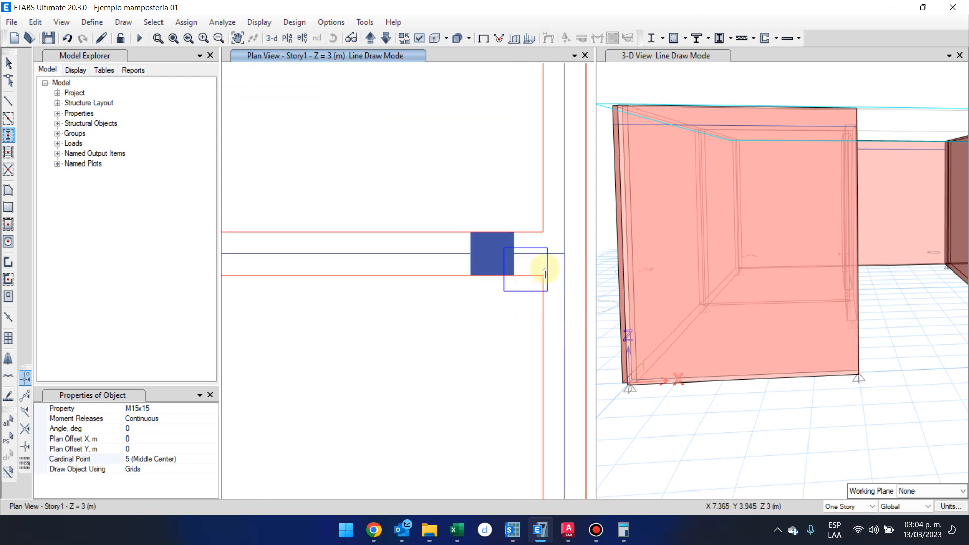
scroll(571, 249, "down", 3)
middle_click_drag(519, 282, 434, 281)
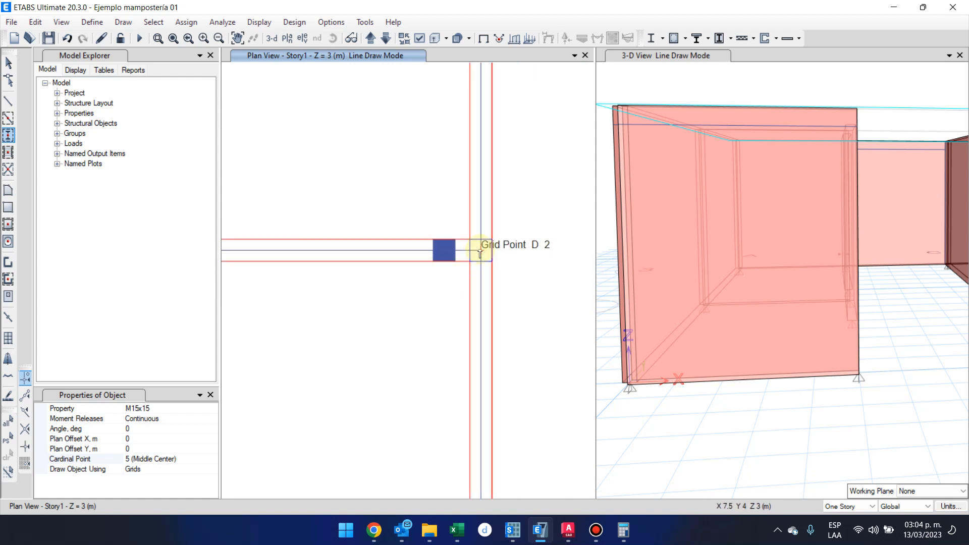
left_click(480, 254)
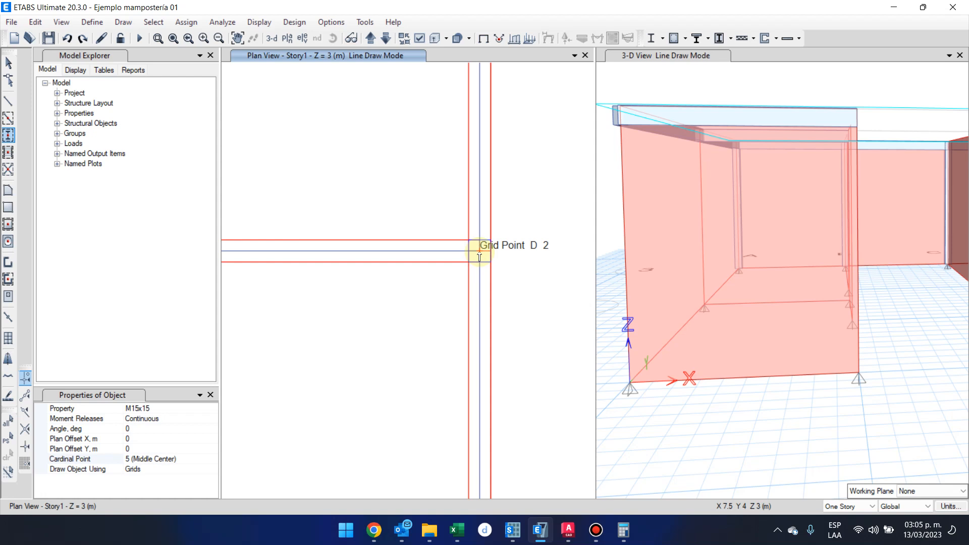
Place M15x15 columns at grid points D-2, C-2 and B-2.
left_click(479, 252)
scroll(484, 255, "down", 3)
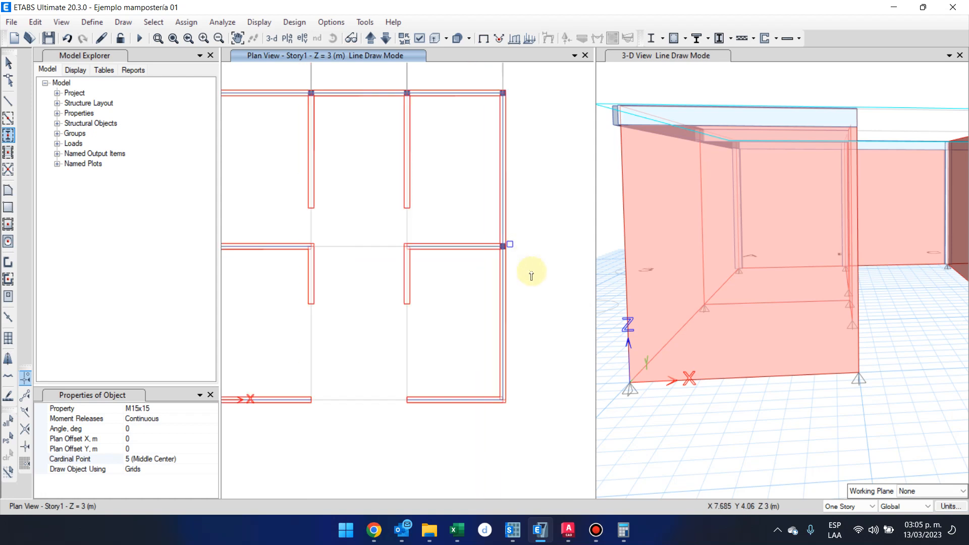
scroll(407, 251, "up", 5)
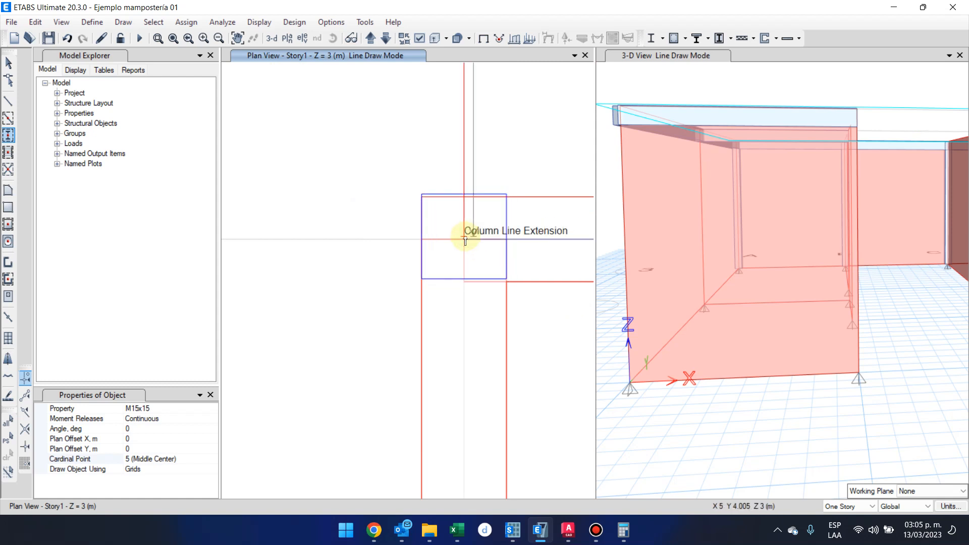
left_click(464, 240)
scroll(401, 278, "down", 2)
middle_click_drag(373, 287, 580, 317)
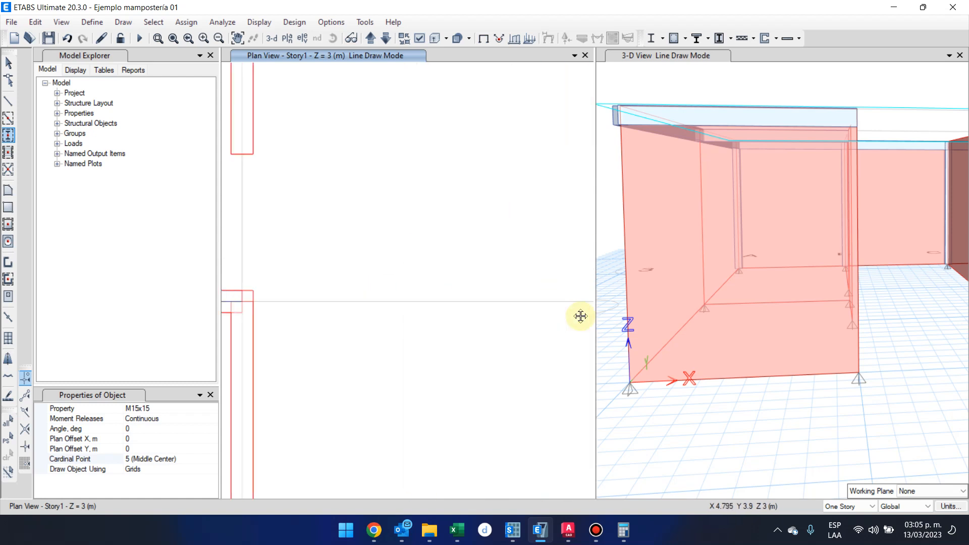
scroll(387, 326, "down", 4)
scroll(366, 281, "up", 4)
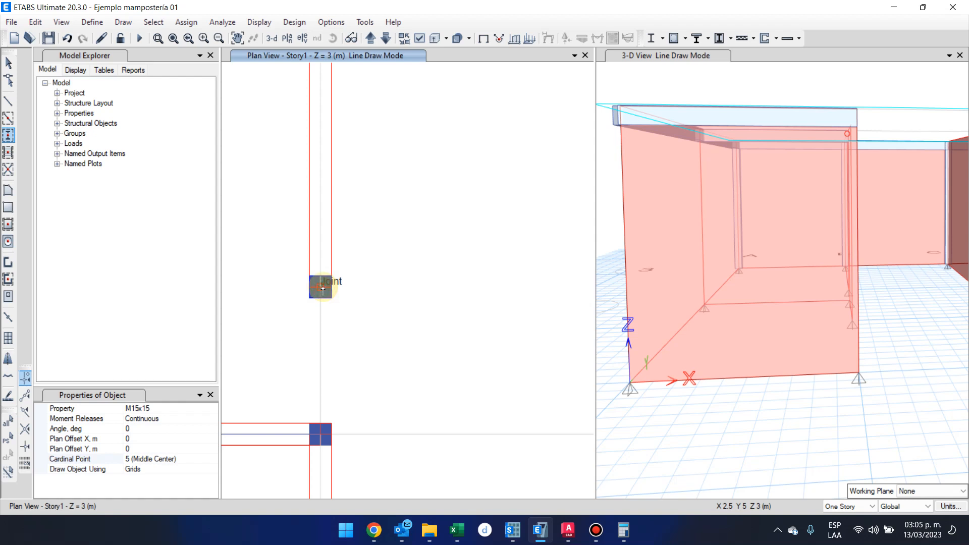
Try to fit a middle-centered M15x15 column to the free end of the upper wall on grid C.
scroll(322, 288, "down", 4)
middle_click_drag(325, 301, 418, 314)
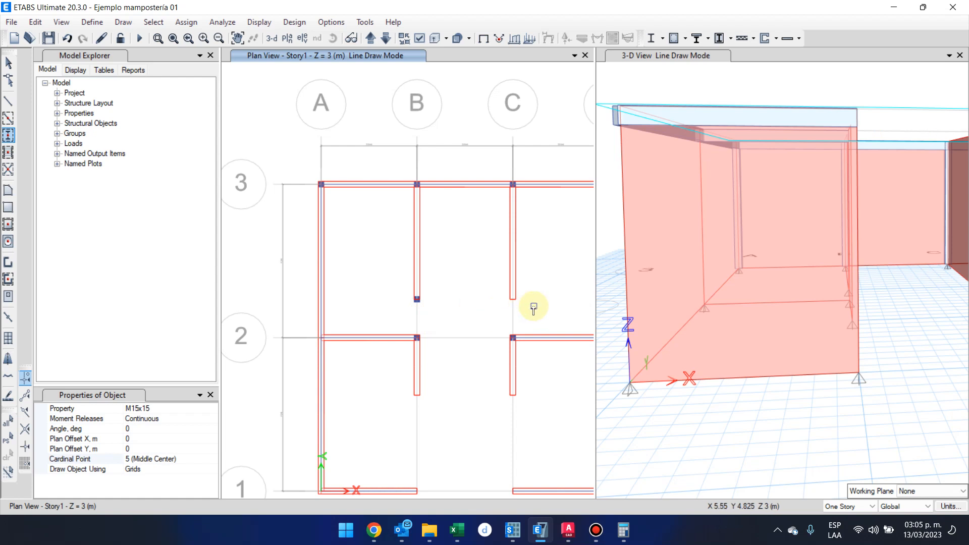
scroll(515, 307, "up", 3)
scroll(516, 306, "up", 3)
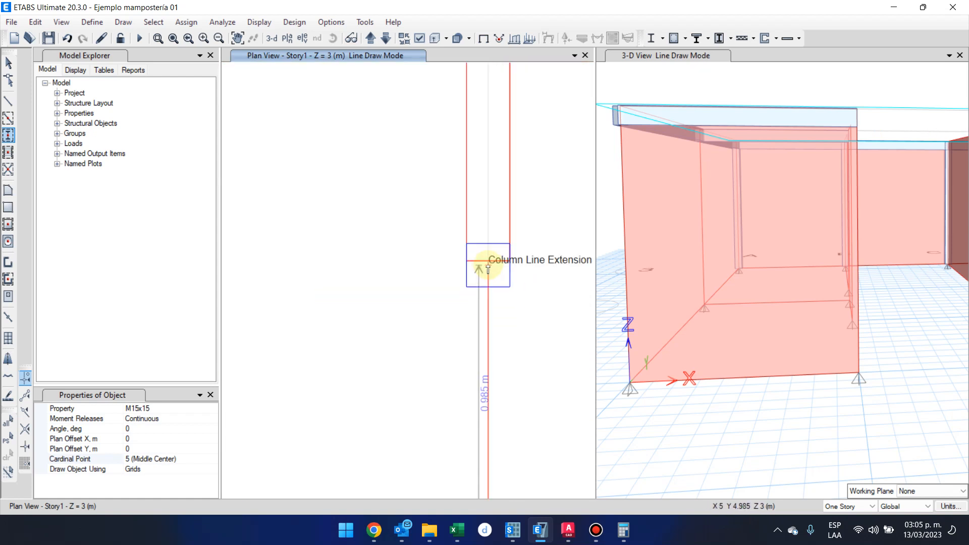
scroll(488, 263, "down", 6)
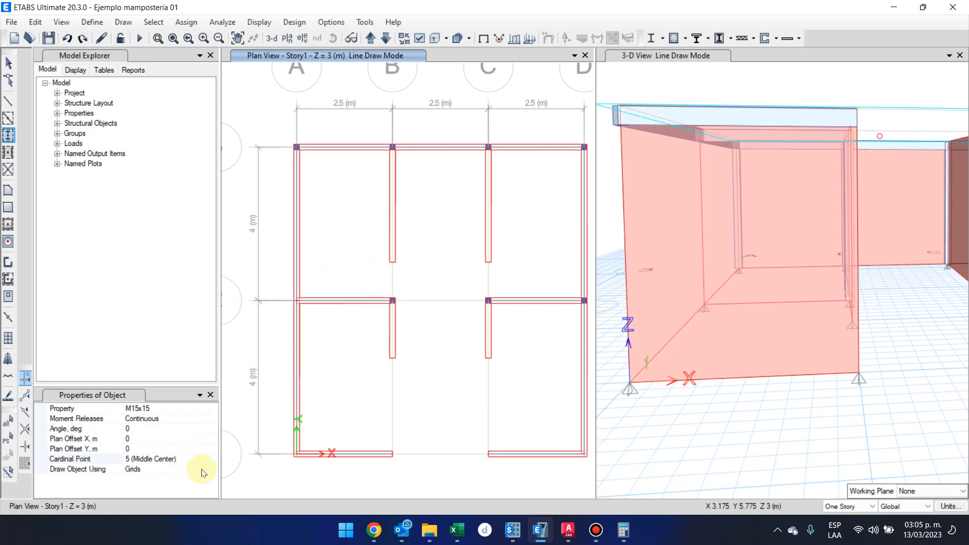
Try the column cardinal points 2 (Bottom Center) and 4 (Middle Left) against the free wall end on grid B.
left_click(207, 450)
left_click(211, 459)
left_click(213, 458)
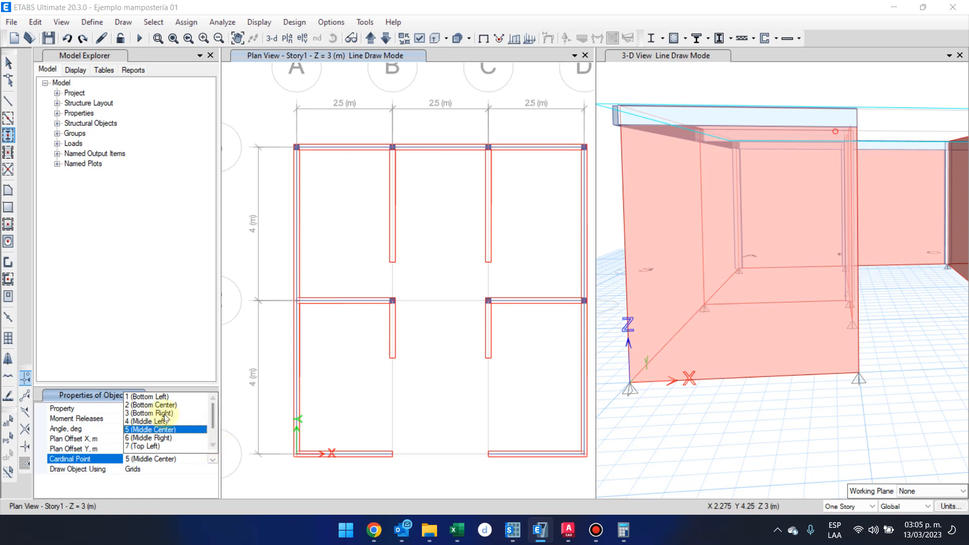
left_click(180, 405)
scroll(392, 261, "up", 5)
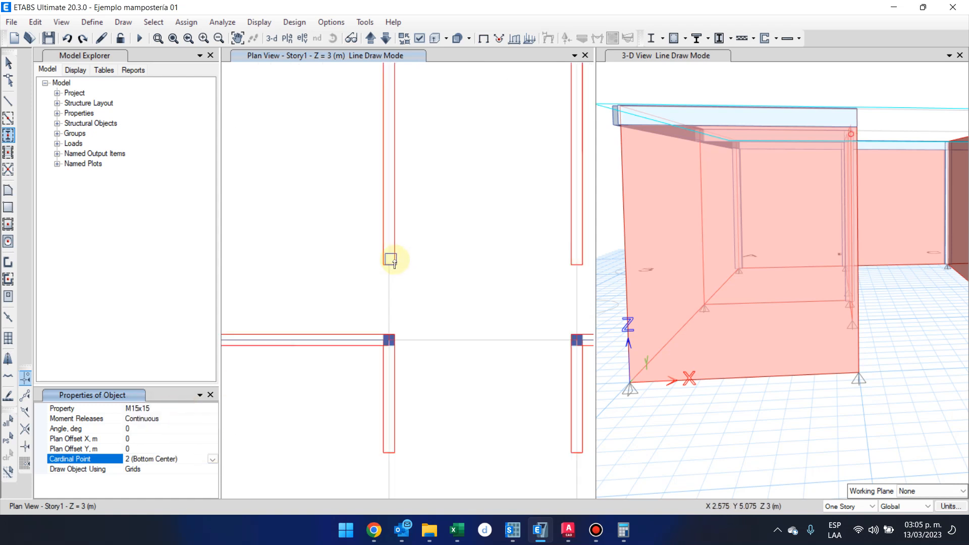
left_click(212, 459)
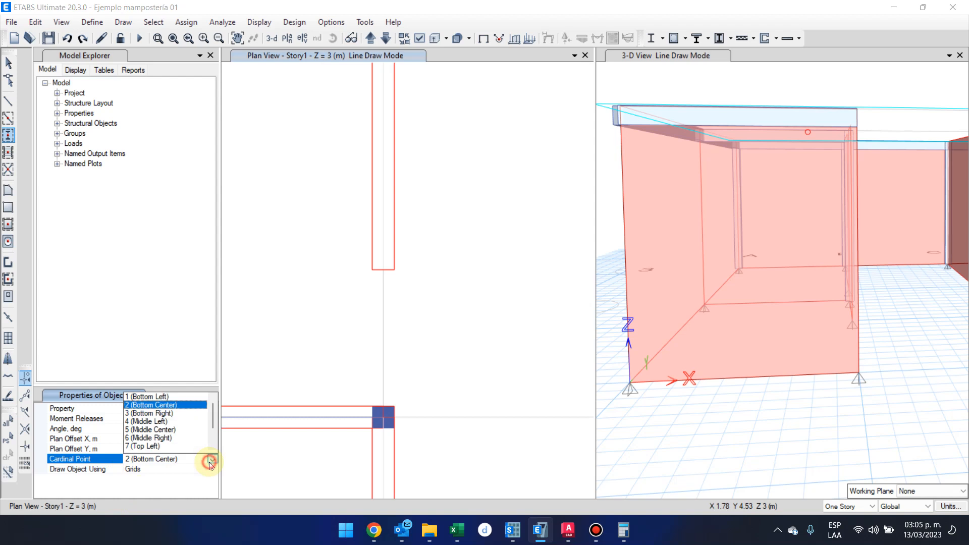
left_click(194, 420)
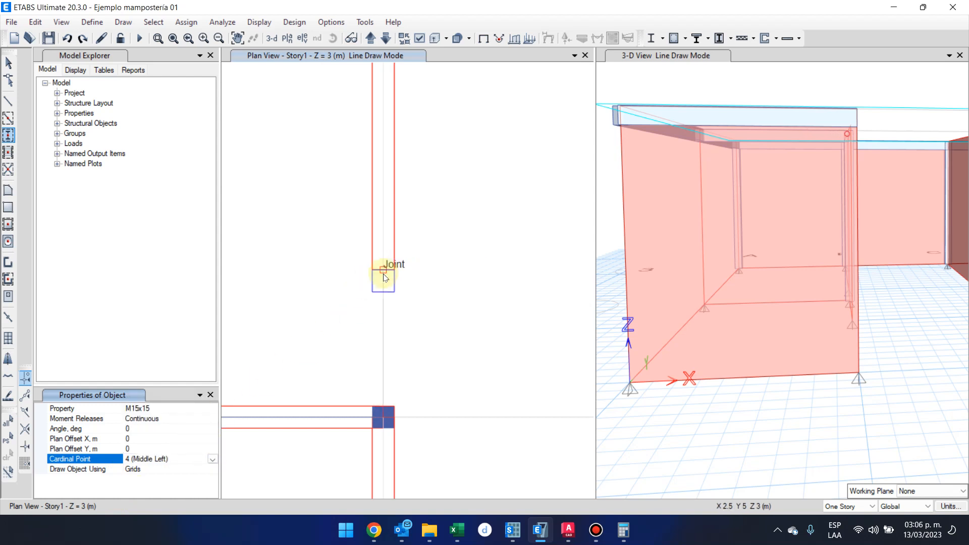
Try the column cardinal points 7 (Top Left), 8 (Top Center) and 9 (Top Right) at the grid B wall end.
left_click(211, 459)
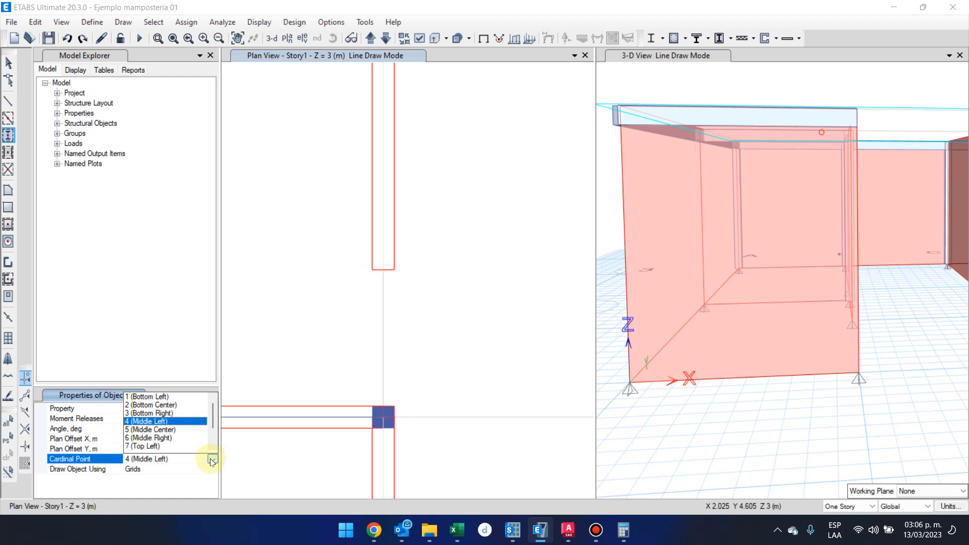
left_click(194, 446)
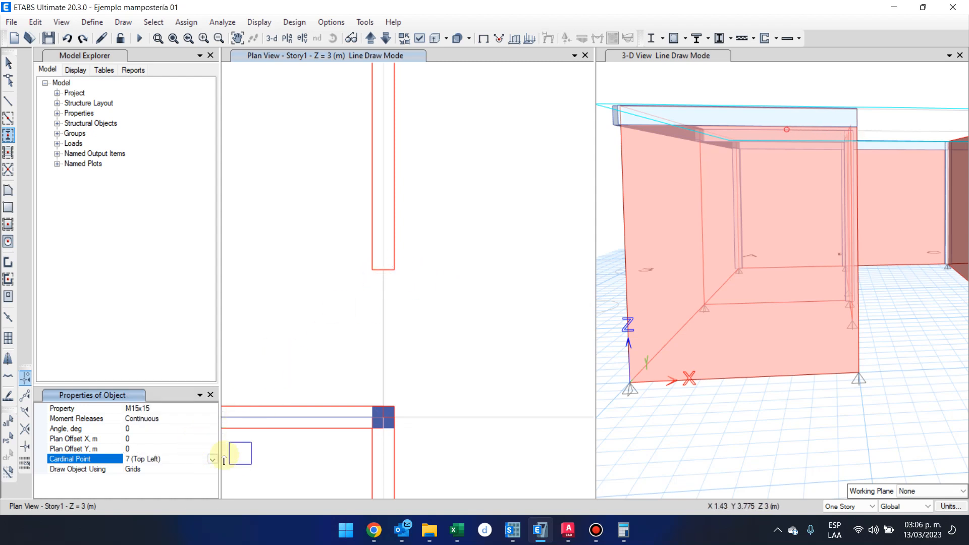
left_click(213, 458)
scroll(207, 444, "down", 1)
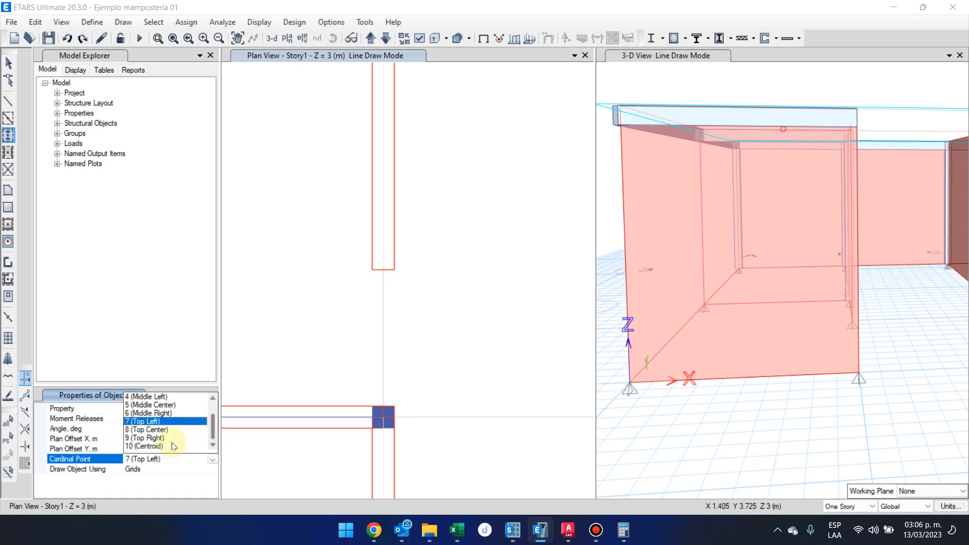
left_click(151, 429)
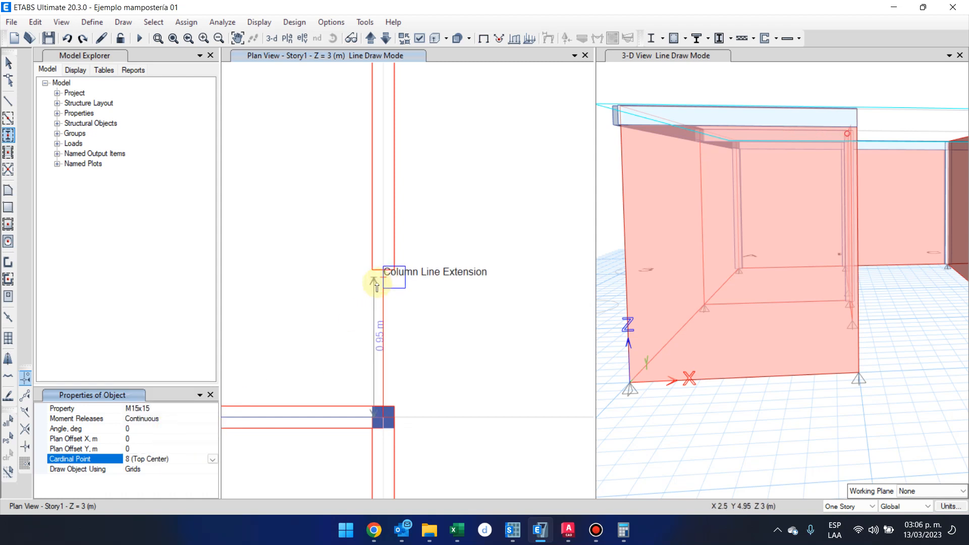
left_click(212, 459)
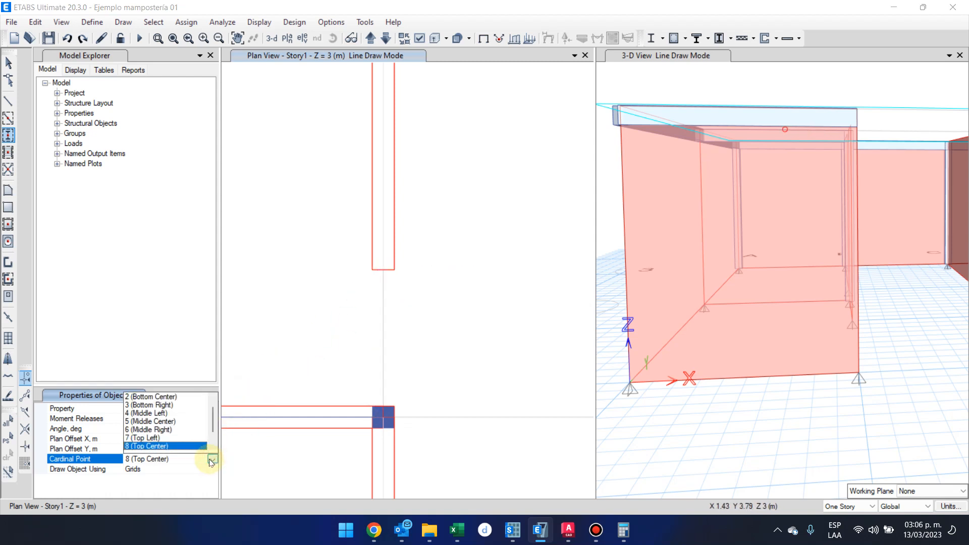
scroll(210, 445, "down", 1)
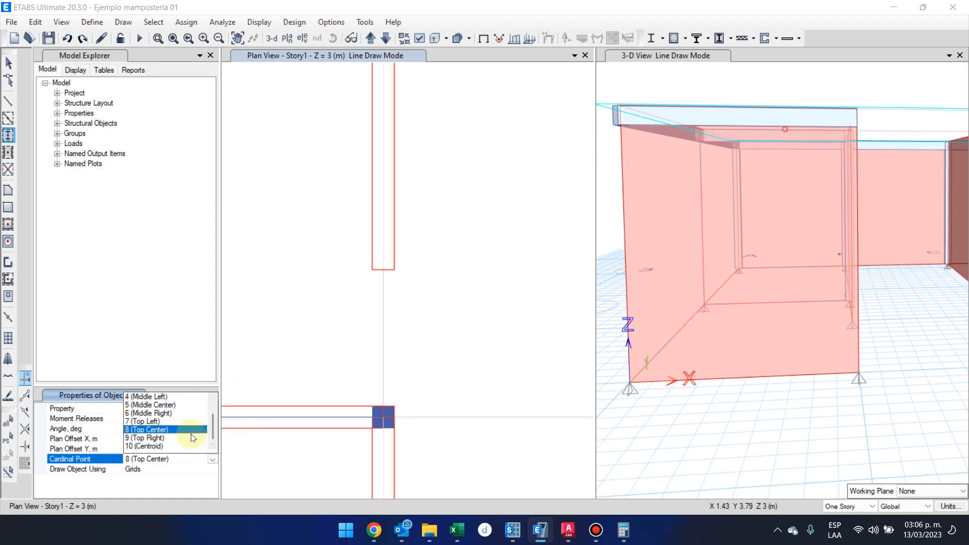
left_click(194, 439)
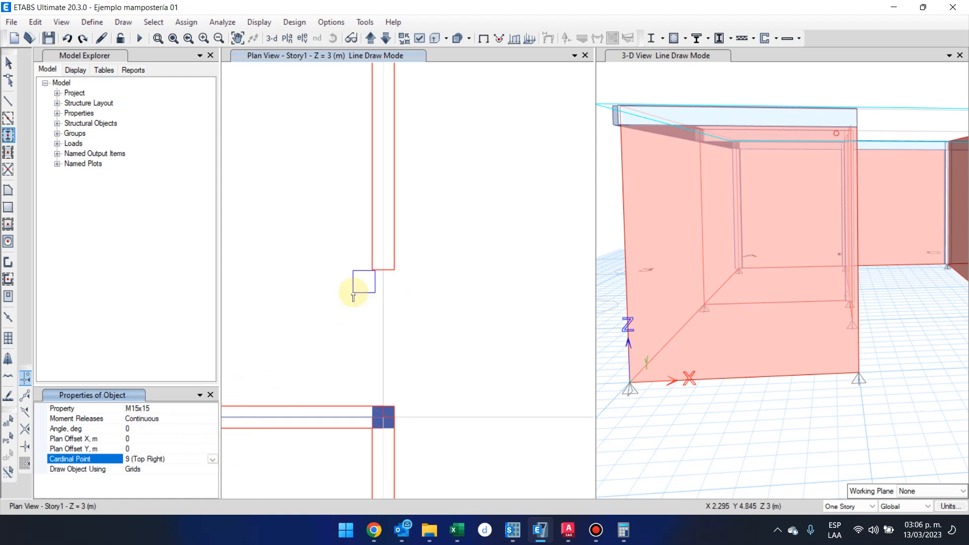
Cycle the column cardinal point through 2 (Bottom Center), 1 (Bottom Left), 4 (Middle Left) and 5 (Middle Center).
left_click(212, 460)
scroll(205, 444, "up", 2)
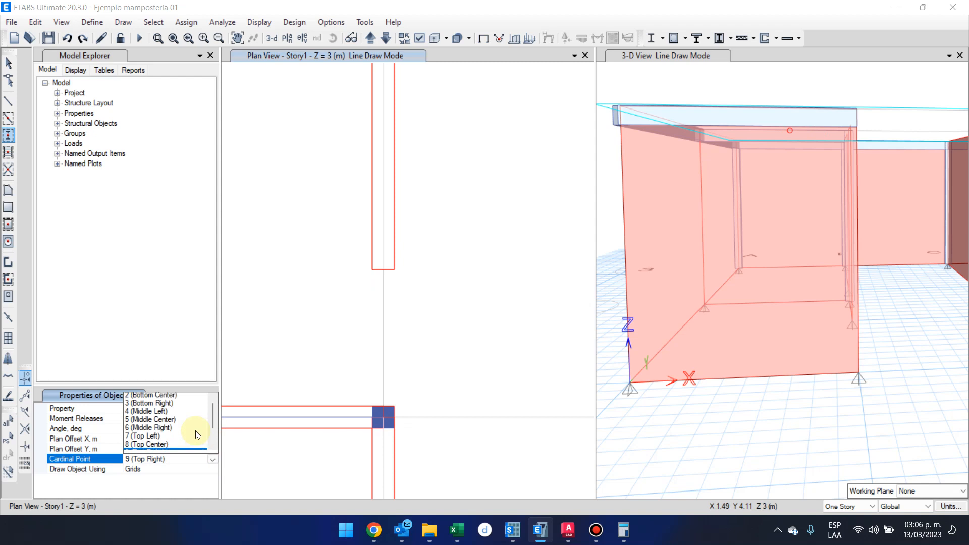
left_click(184, 405)
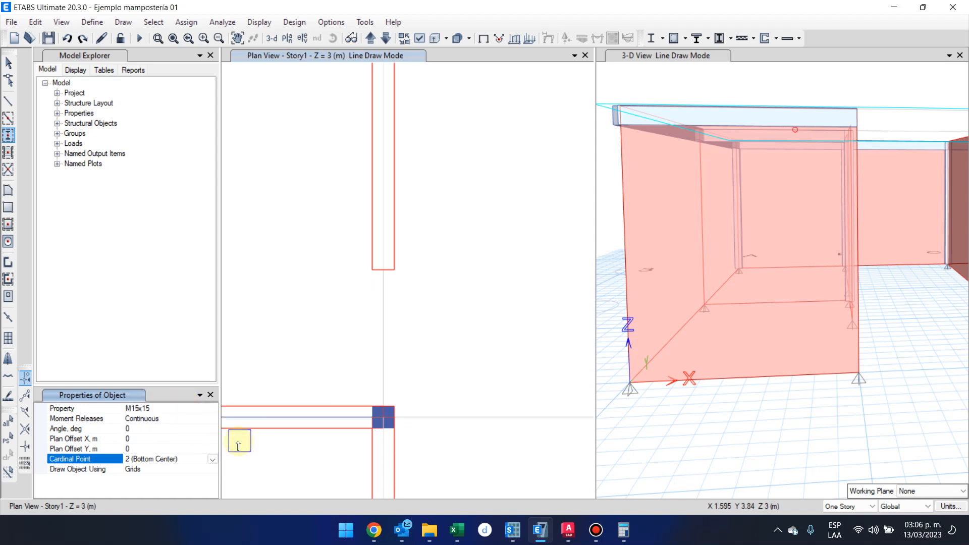
left_click(212, 459)
left_click(198, 397)
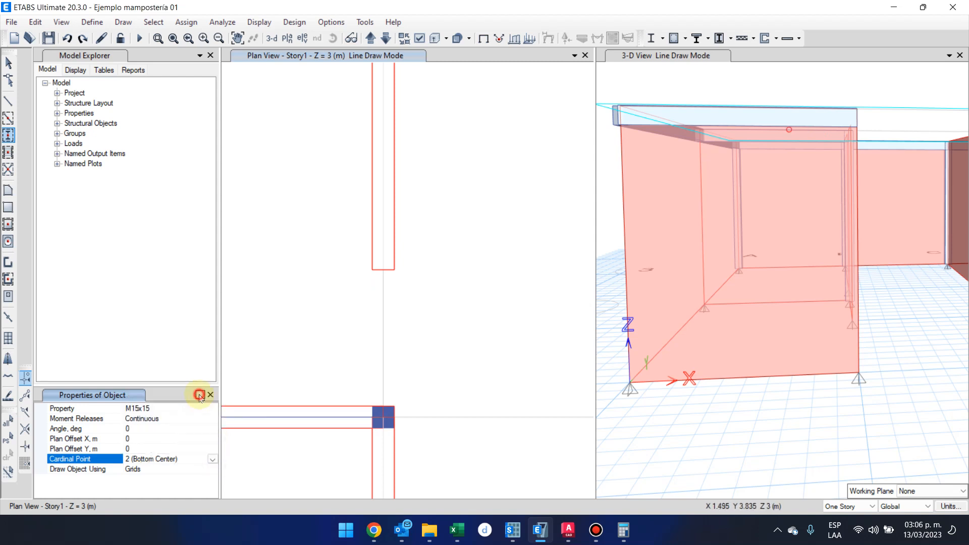
left_click(212, 459)
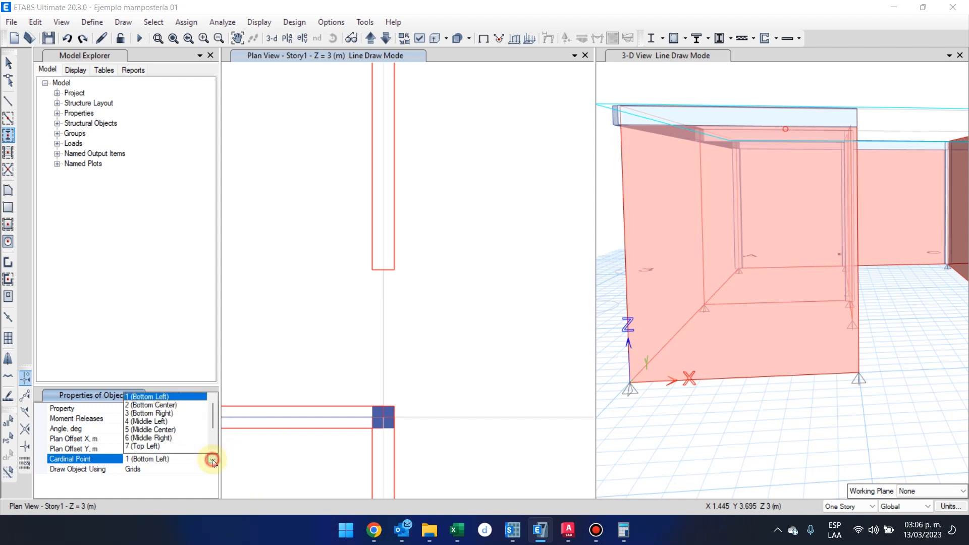
left_click(197, 420)
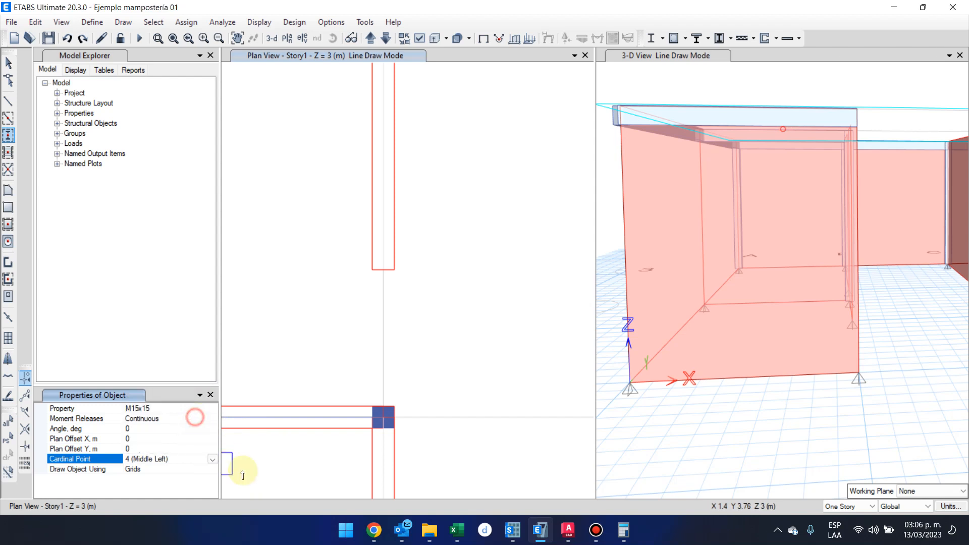
left_click(212, 460)
left_click(202, 430)
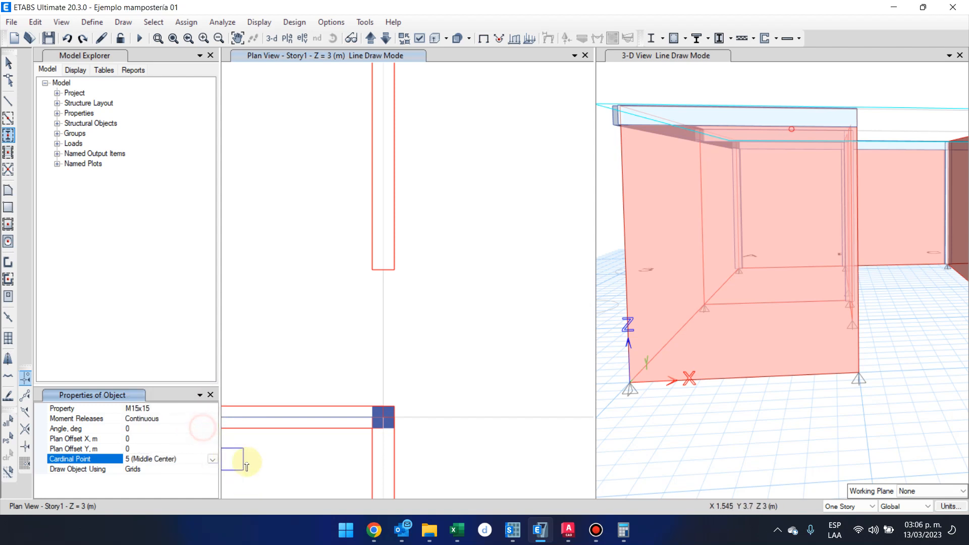
Place M15x15 columns with cardinal point 6 (Middle Right) at the free ends of the upper walls on grids B and C, at Y = 5 m.
left_click(212, 458)
left_click(199, 438)
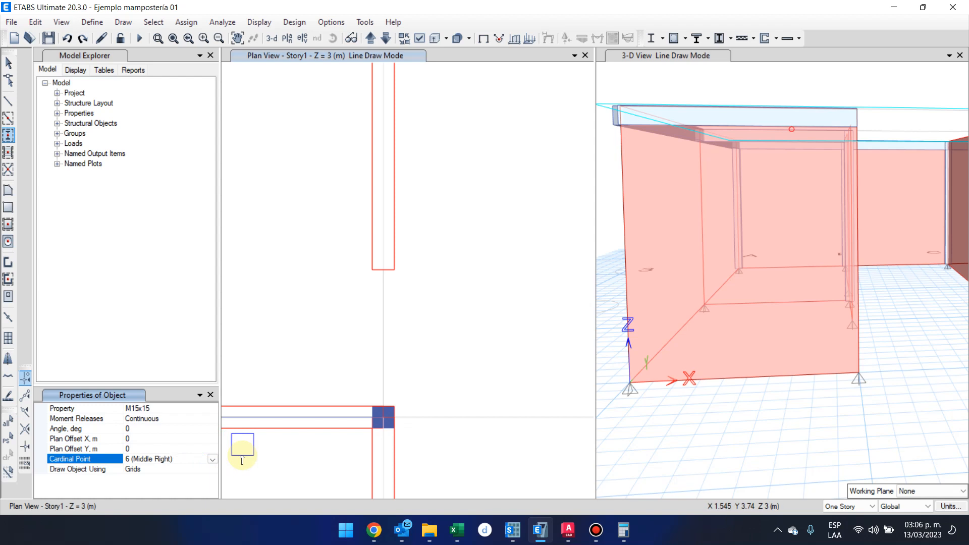
left_click(385, 272)
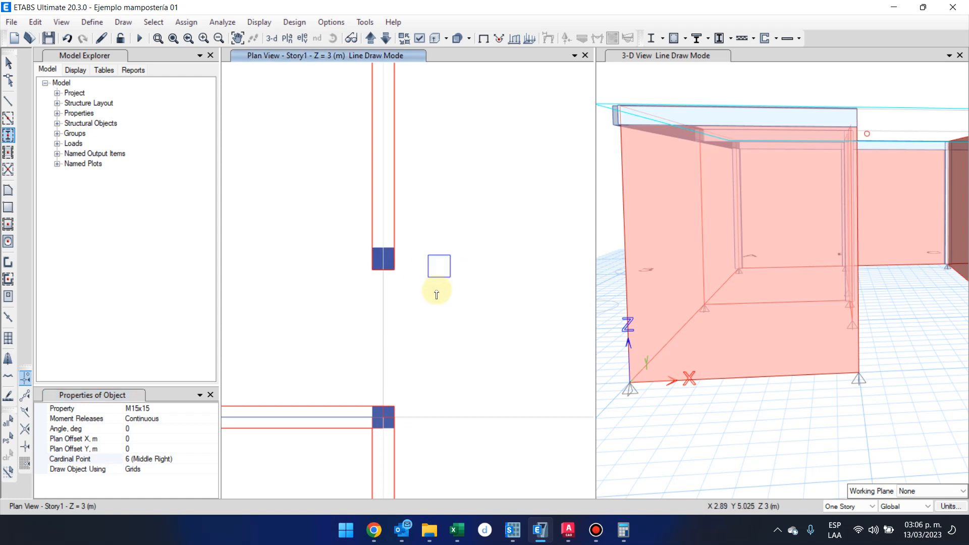
scroll(454, 309, "down", 3)
middle_click_drag(457, 324, 328, 376)
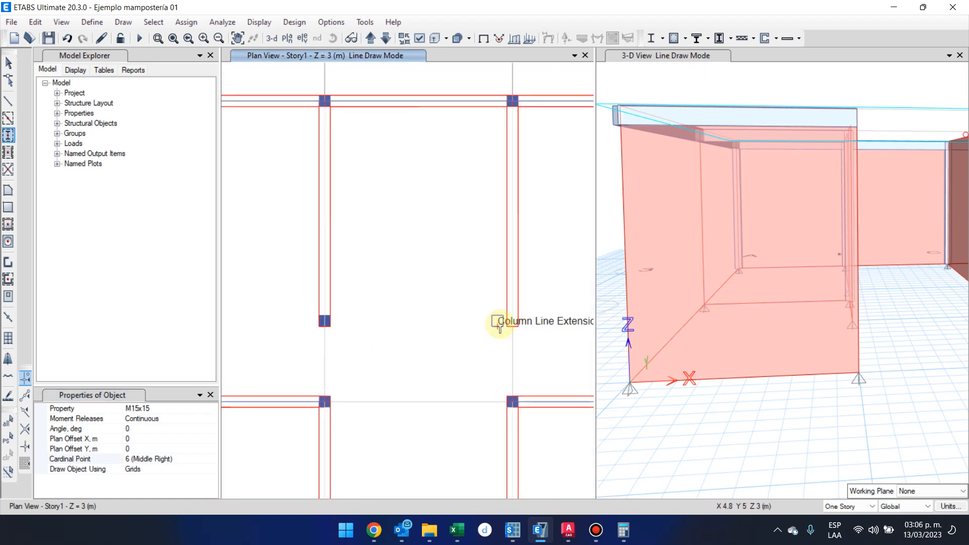
left_click(511, 328)
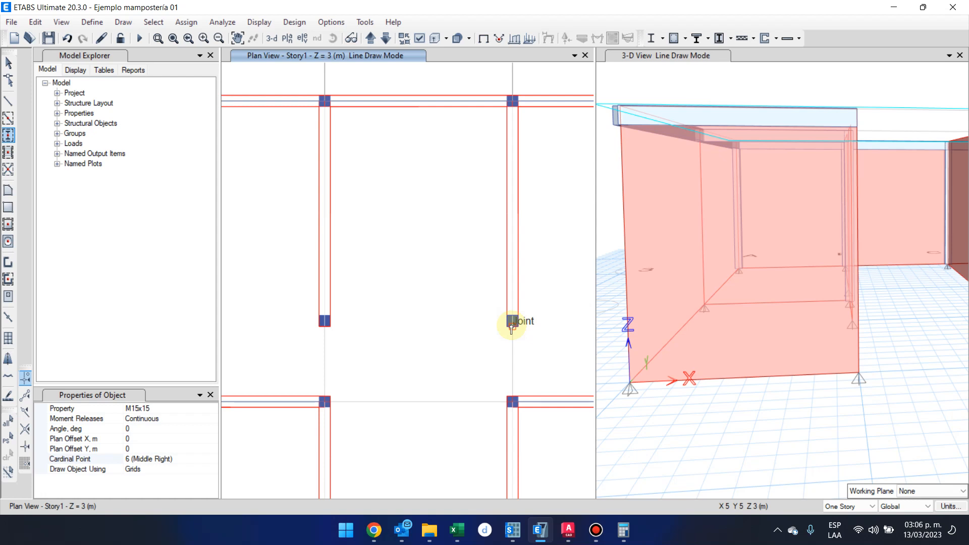
Place M15x15 columns with cardinal point 6 (Middle Right) at the free ends of the lower walls on grids B and C, at Y = 2.5 m.
middle_click_drag(462, 358, 458, 226)
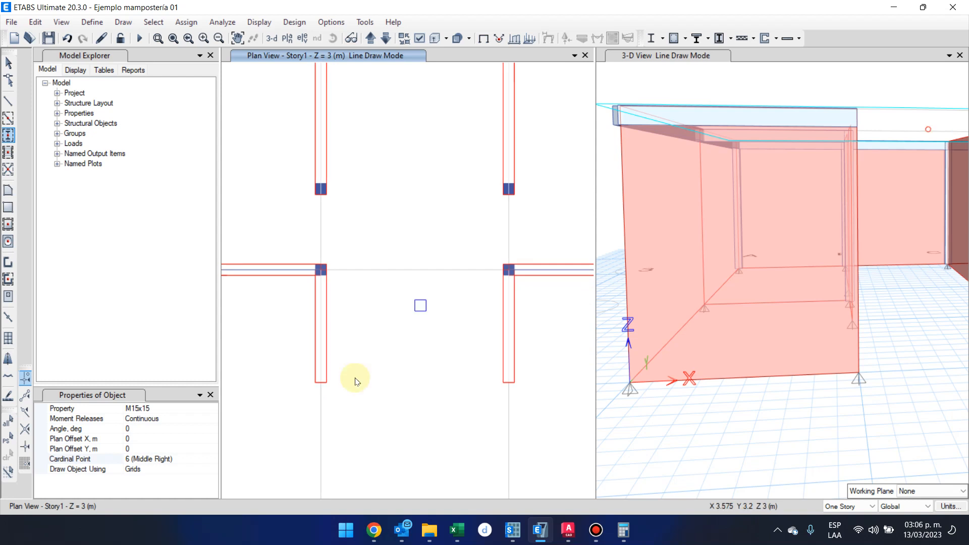
left_click(325, 377)
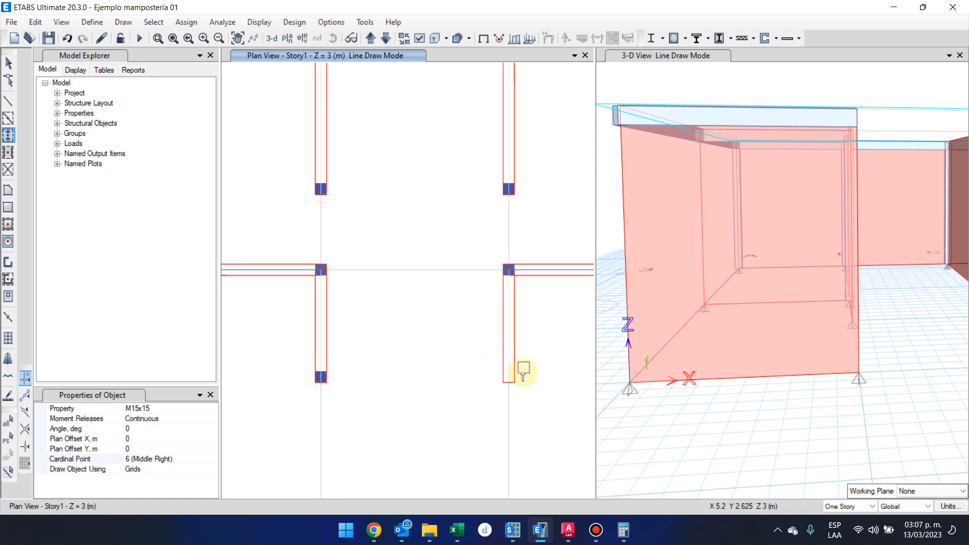
left_click(508, 381)
Set the column cardinal point to 5 (Middle Center) for the wall end at grid point B-1.
scroll(481, 399, "down", 3)
scroll(474, 391, "down", 2)
scroll(450, 416, "up", 6)
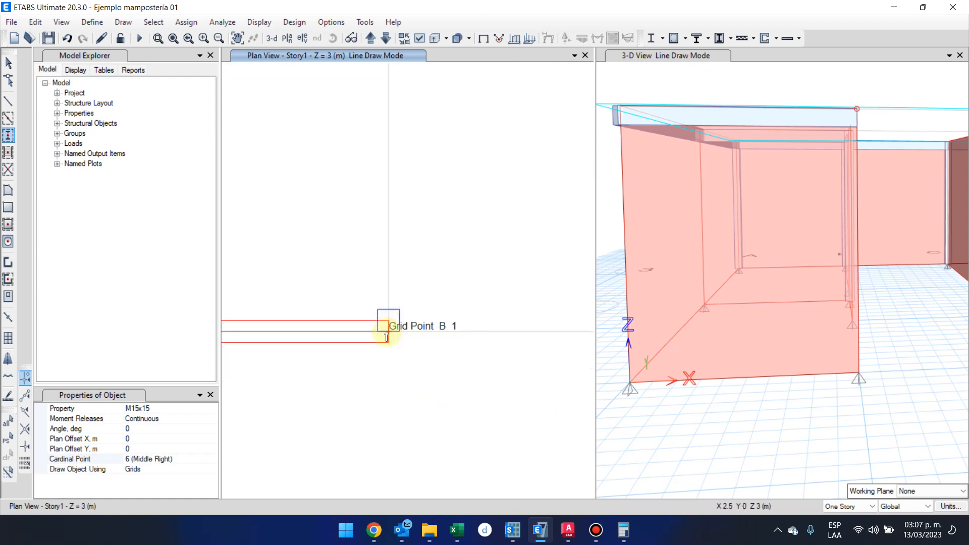
scroll(390, 341, "down", 2)
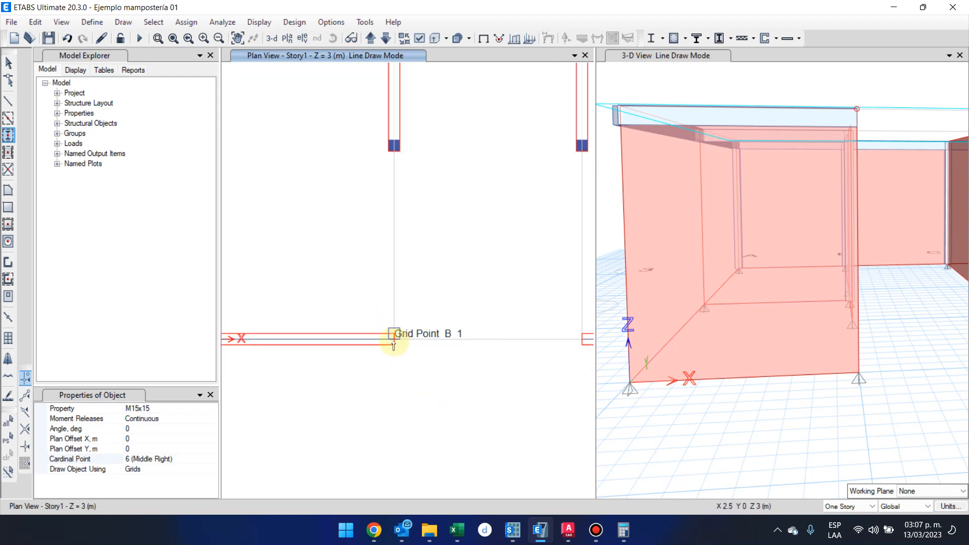
scroll(393, 345, "up", 2)
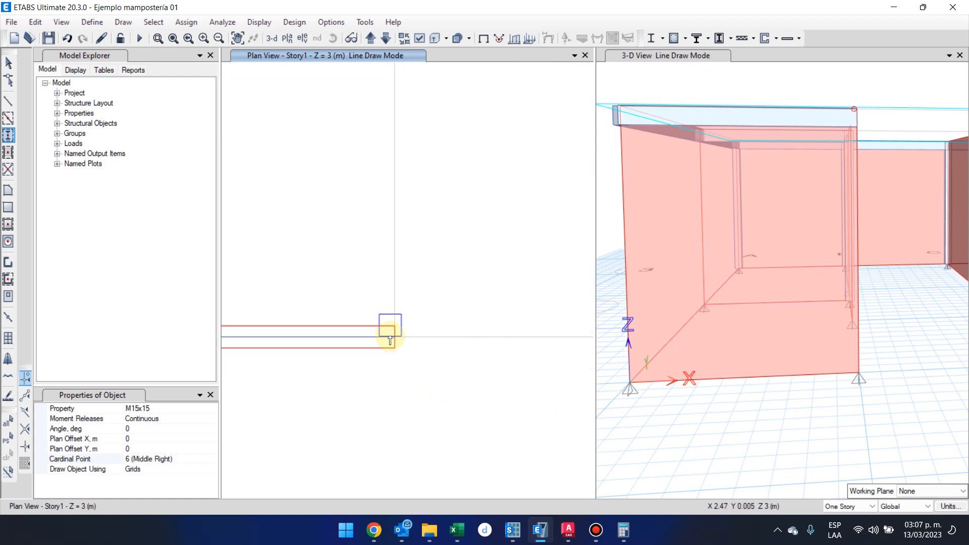
left_click(196, 459)
left_click(212, 459)
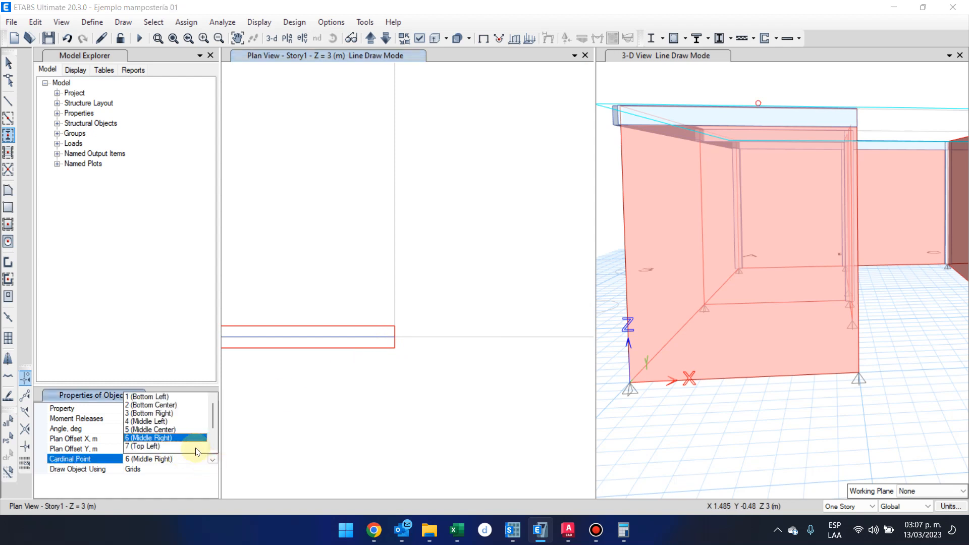
left_click(185, 434)
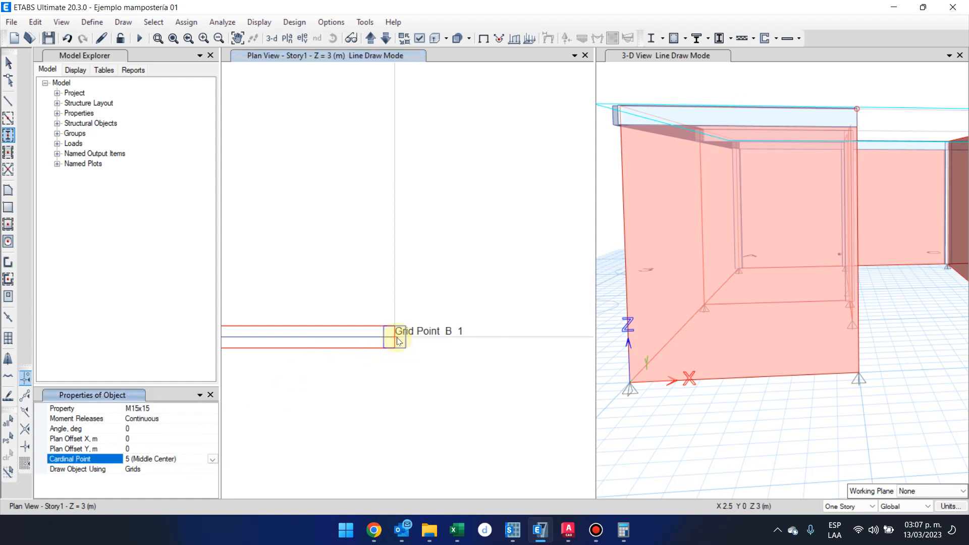
Switch the column section to C20x20 and place columns at grid points B-1 and C-1.
scroll(395, 337, "down", 2)
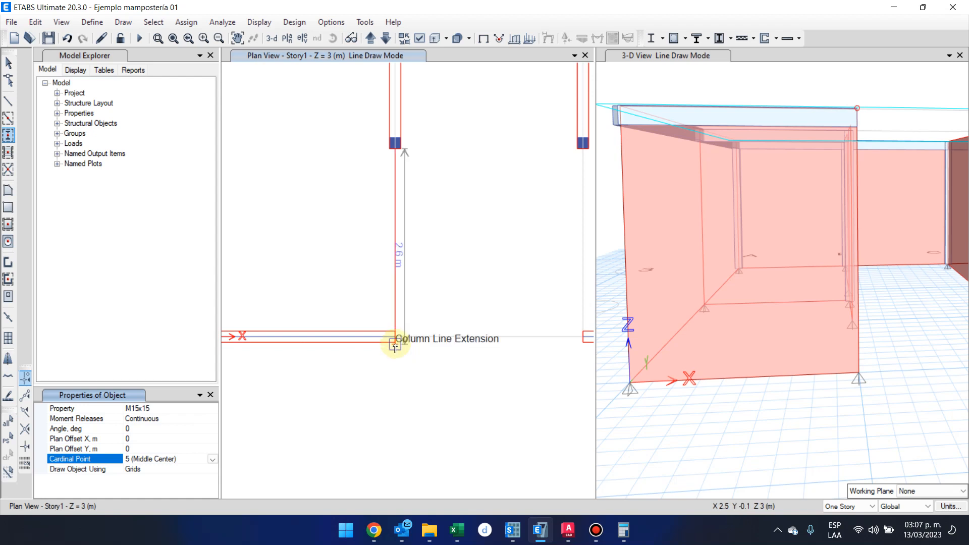
scroll(396, 340, "down", 3)
scroll(395, 372, "up", 2)
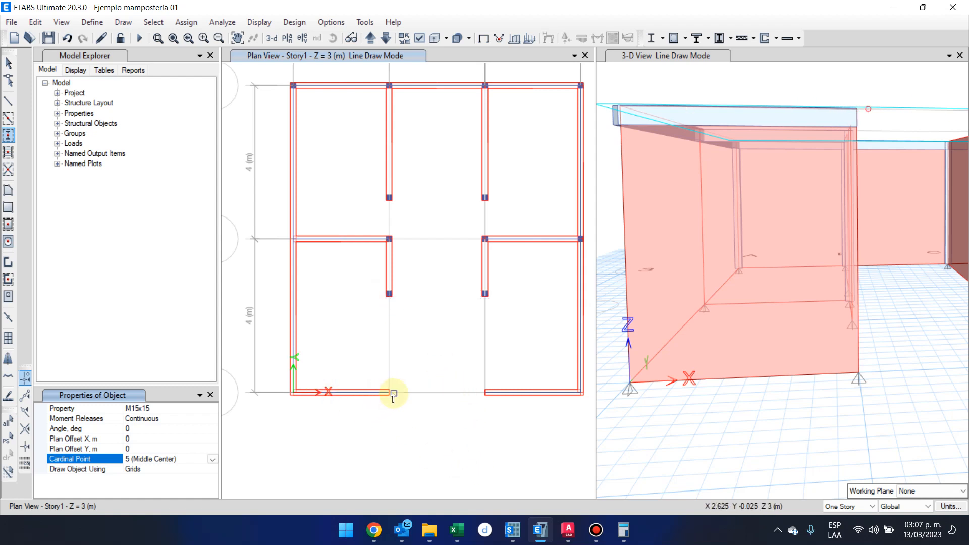
middle_click_drag(380, 332, 376, 398)
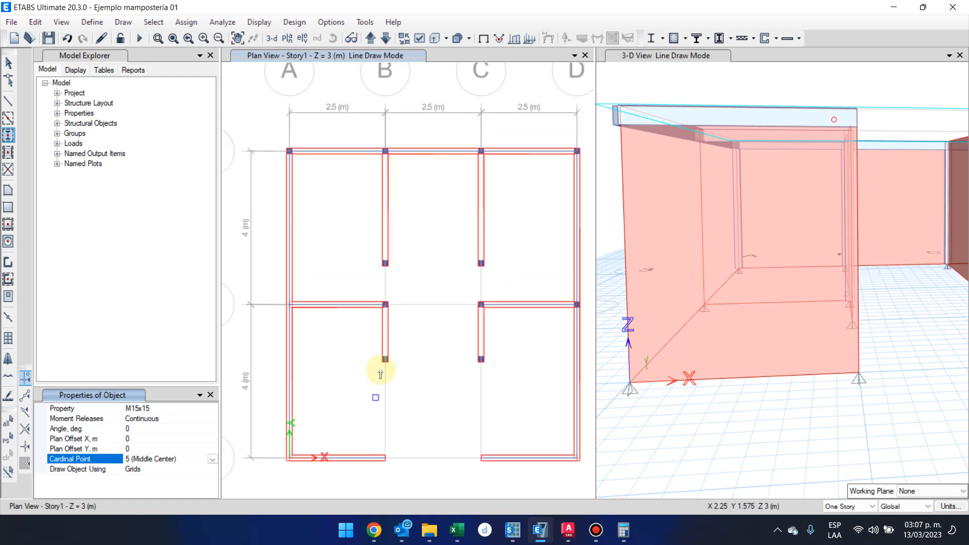
left_click(214, 409)
left_click(213, 409)
left_click(194, 419)
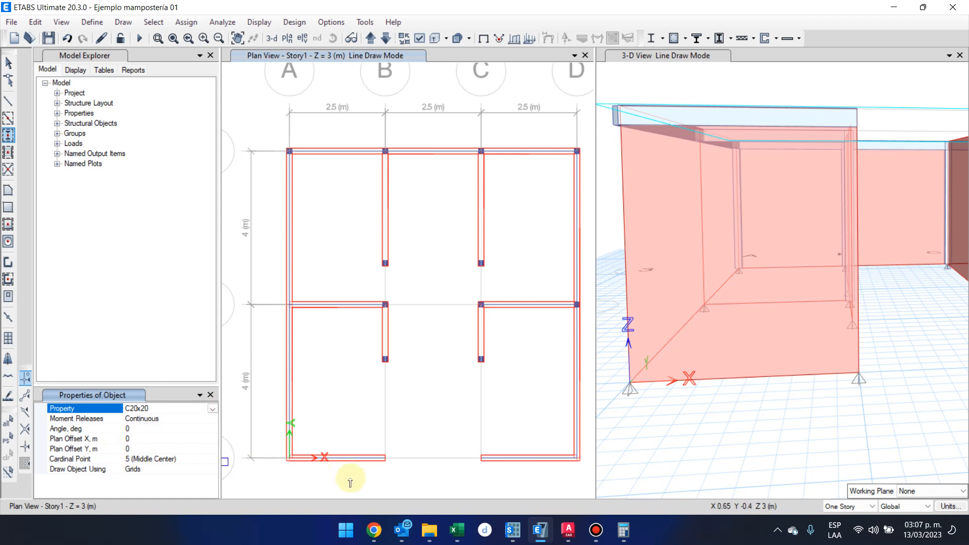
left_click(385, 458)
left_click(481, 458)
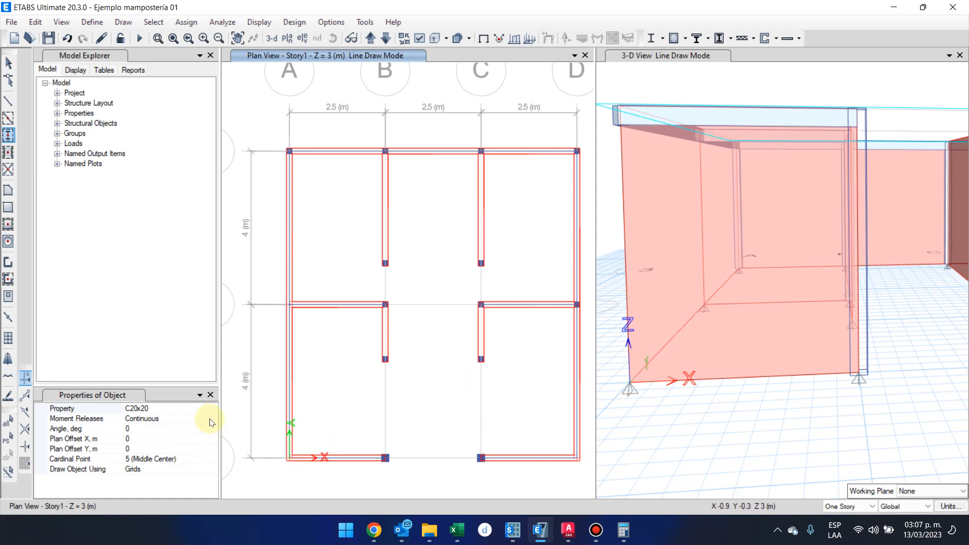
Switch the column section back to M15x15 and place a column at grid point A-2.
scroll(405, 461, "up", 5)
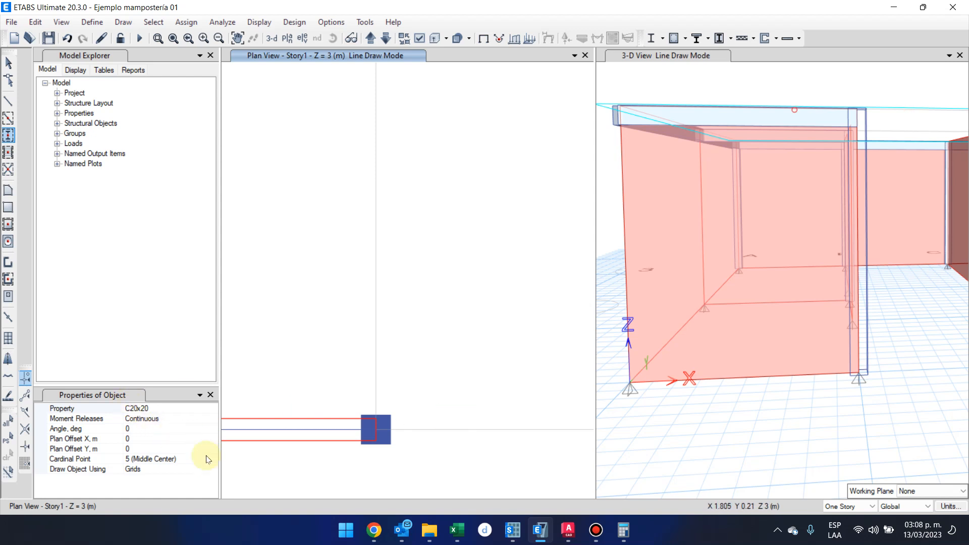
scroll(346, 342, "down", 5)
scroll(396, 378, "down", 1)
scroll(348, 222, "up", 2)
scroll(391, 296, "up", 3)
left_click(211, 408)
left_click(212, 409)
left_click(188, 430)
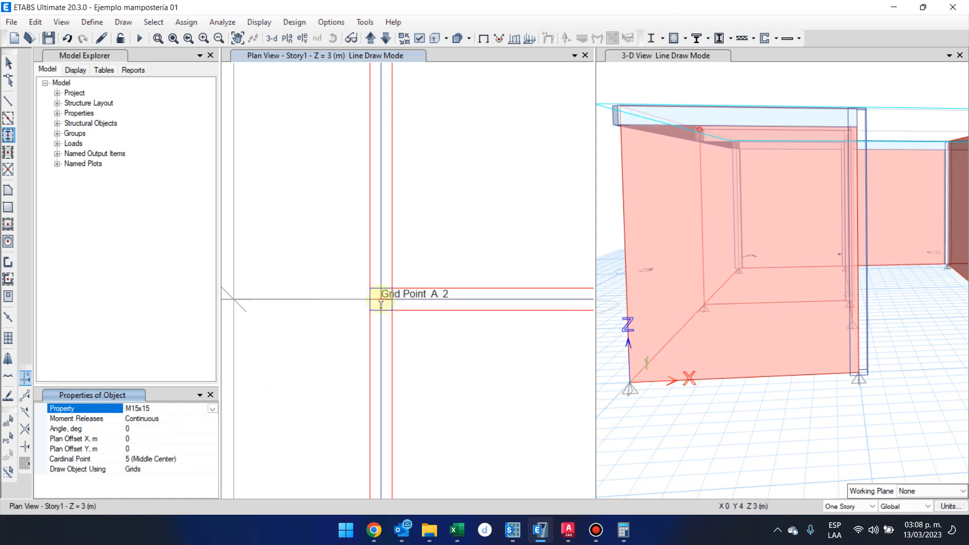
left_click(380, 298)
Place M15x15 columns at the corner grid points A-1 and D-1.
scroll(380, 298, "down", 2)
scroll(364, 281, "down", 3)
scroll(353, 188, "up", 3)
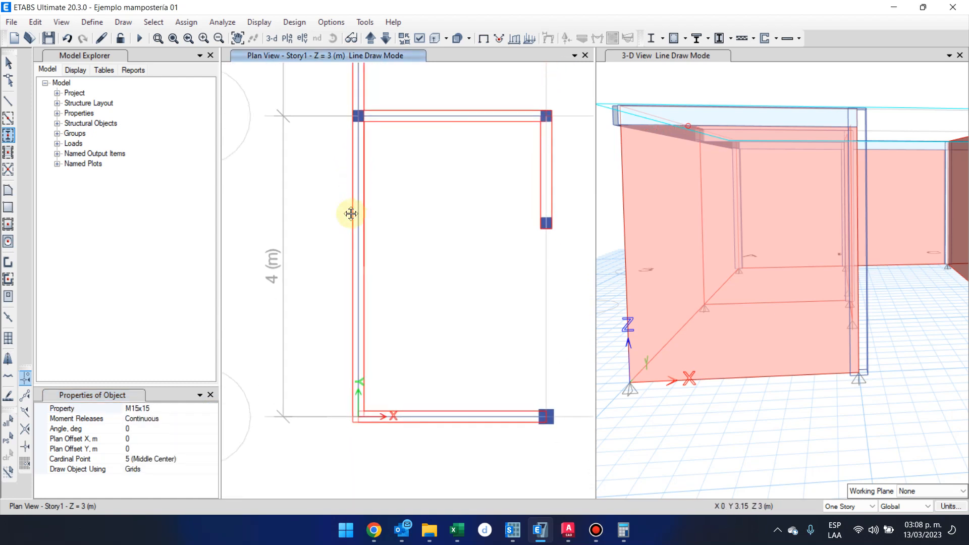
scroll(361, 416, "up", 2)
left_click(355, 426)
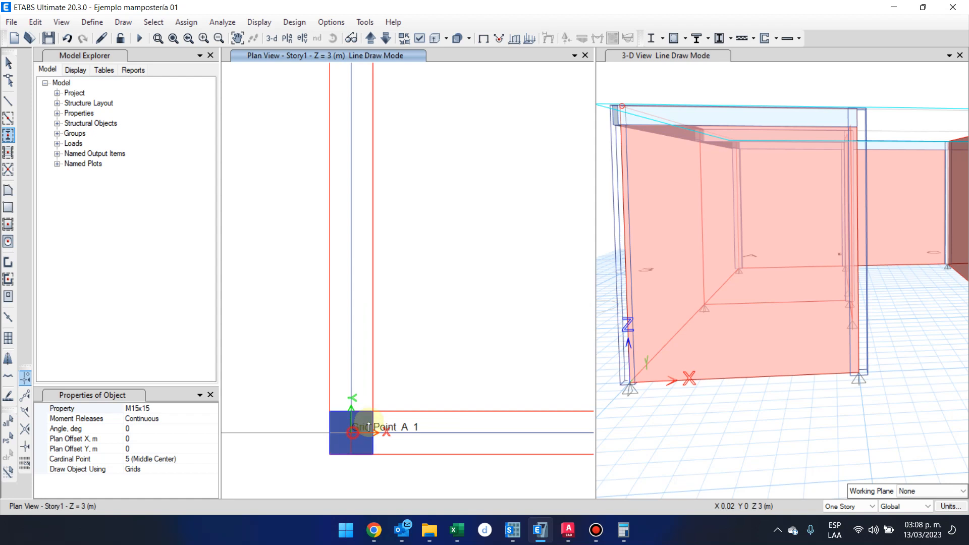
scroll(353, 424, "down", 4)
scroll(363, 368, "up", 2)
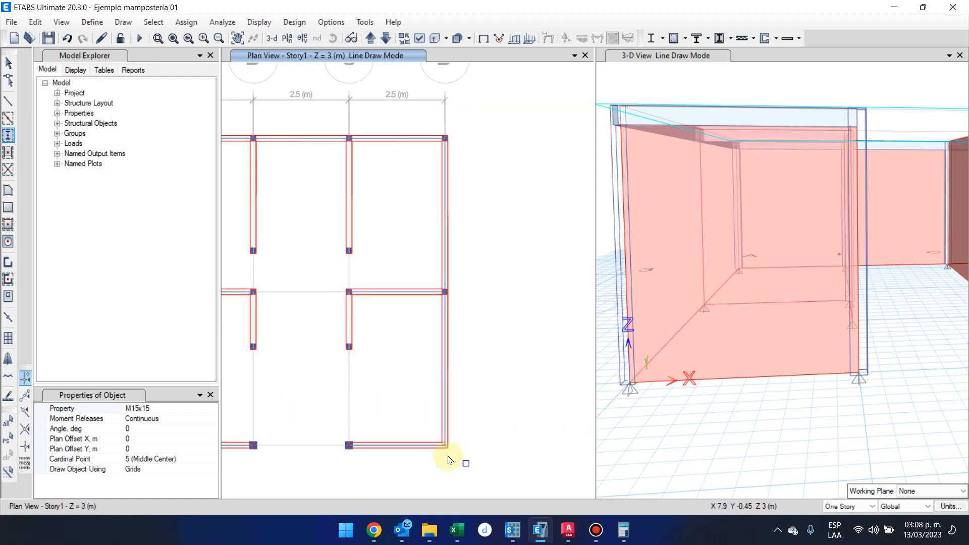
scroll(449, 456, "up", 3)
left_click(480, 434)
scroll(383, 363, "down", 4)
scroll(393, 368, "up", 2)
middle_click_drag(385, 357, 435, 342)
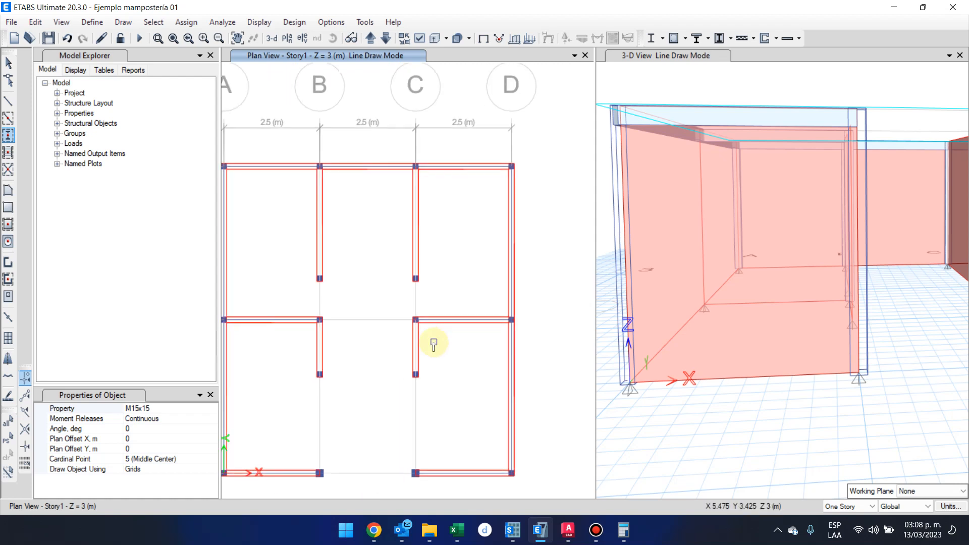
middle_click_drag(382, 222, 463, 234)
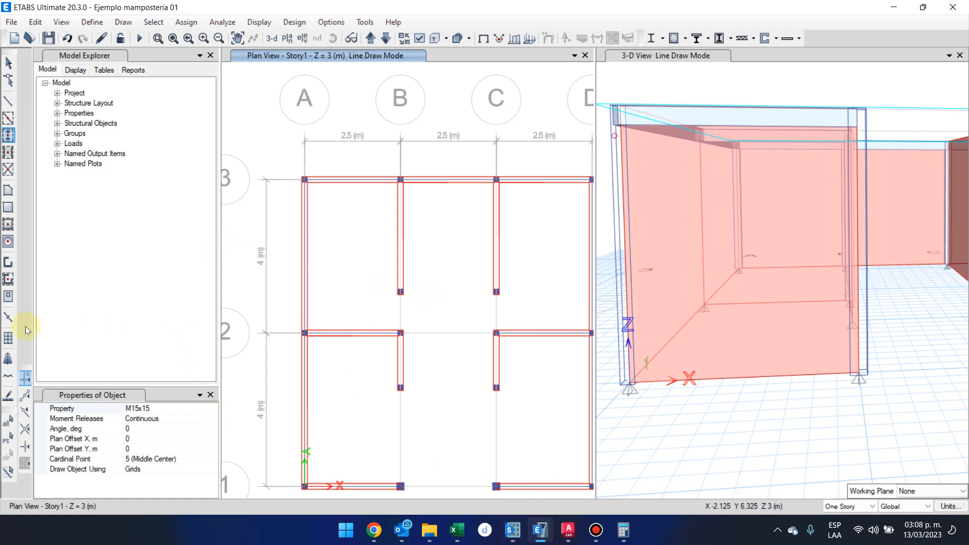
Enable snapping to Line Ends and Midpoints in the Snap Options.
left_click(26, 396)
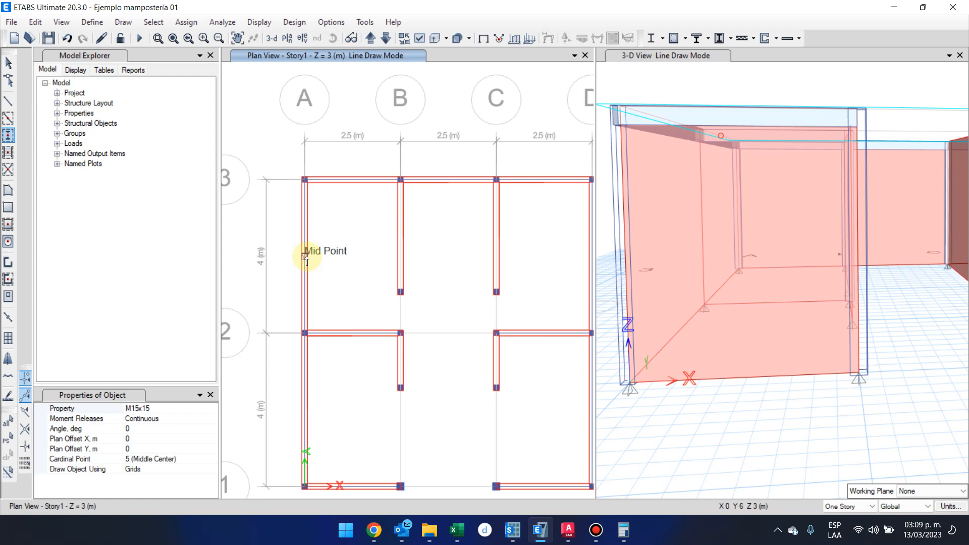
left_click(28, 398)
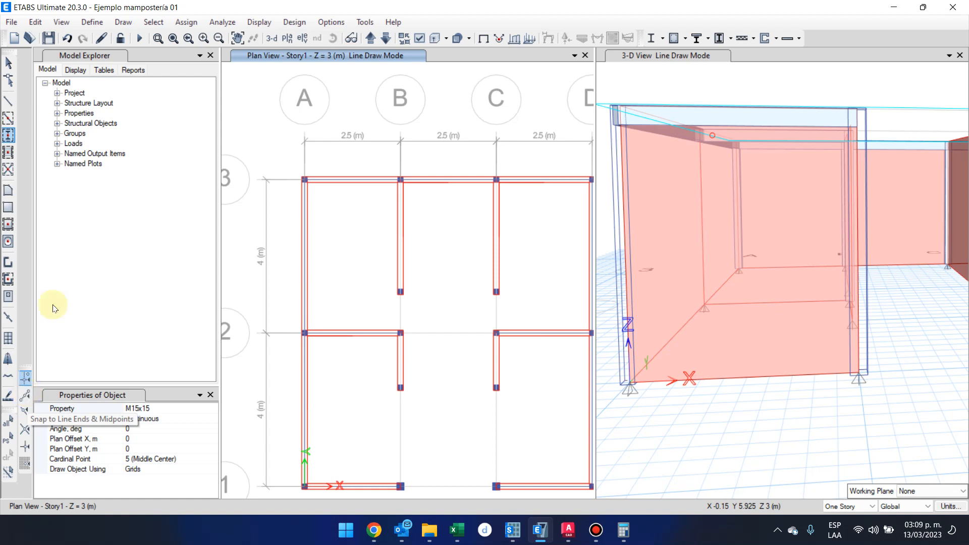
left_click(114, 23)
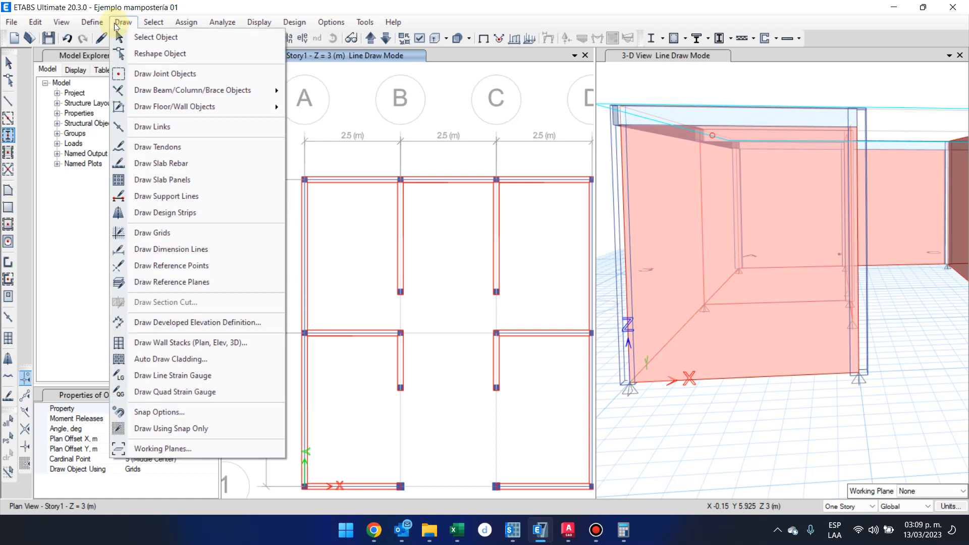
left_click(244, 412)
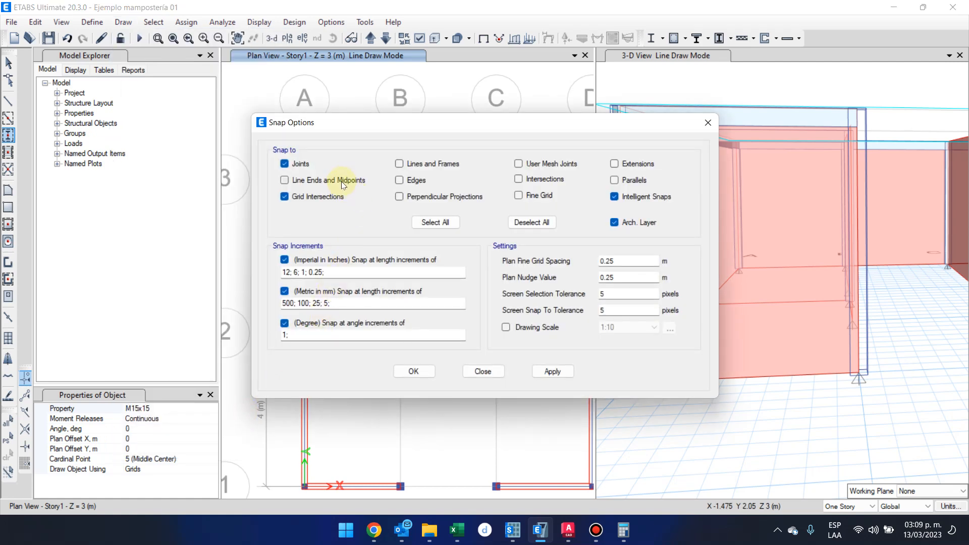
left_click(342, 181)
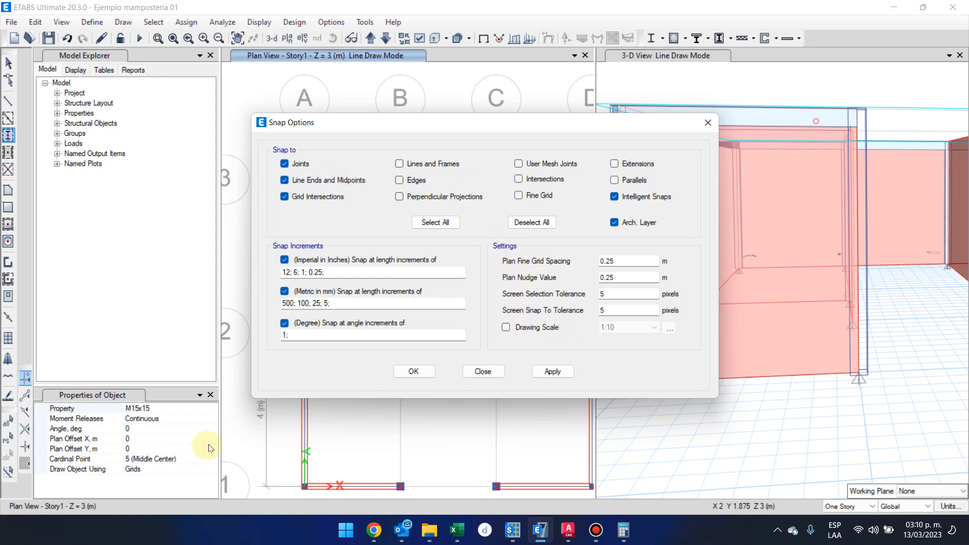
left_click(414, 372)
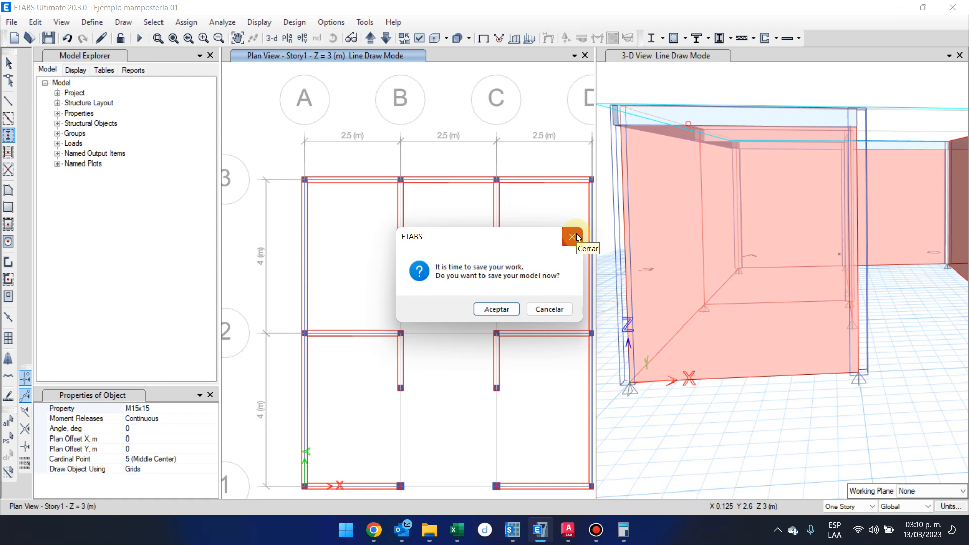
Save the model and place an M15x15 column at the midpoint of the grid A wall between grids 2 and 3.
left_click(499, 313)
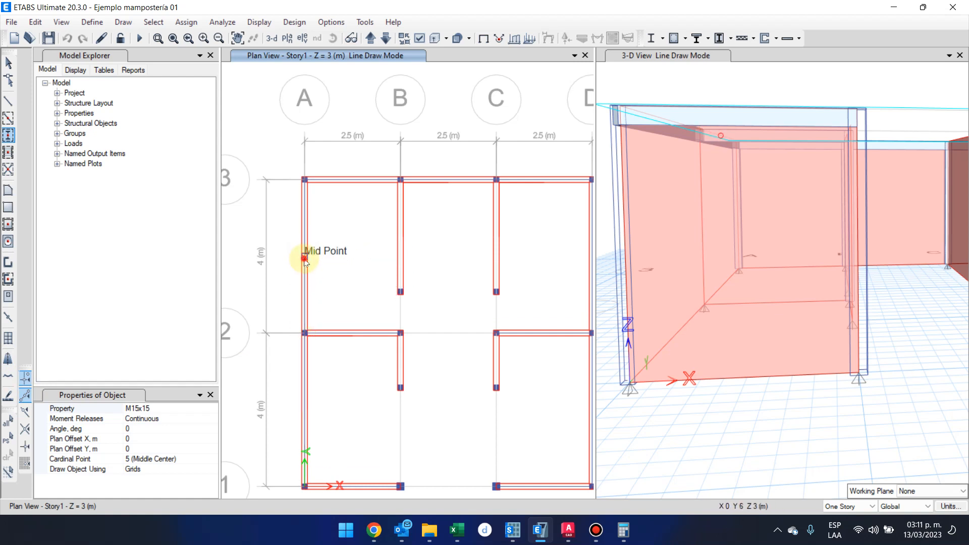
scroll(309, 259, "up", 5)
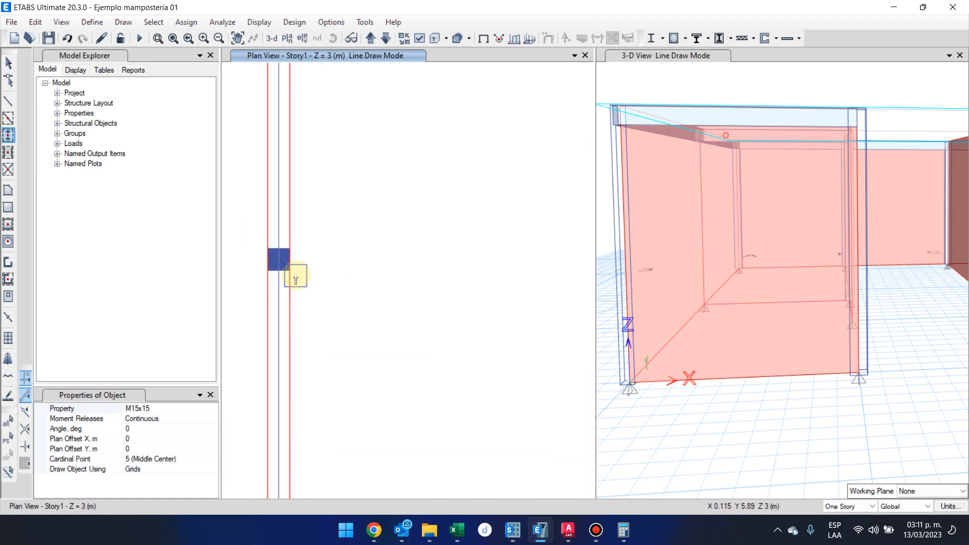
scroll(298, 284, "down", 5)
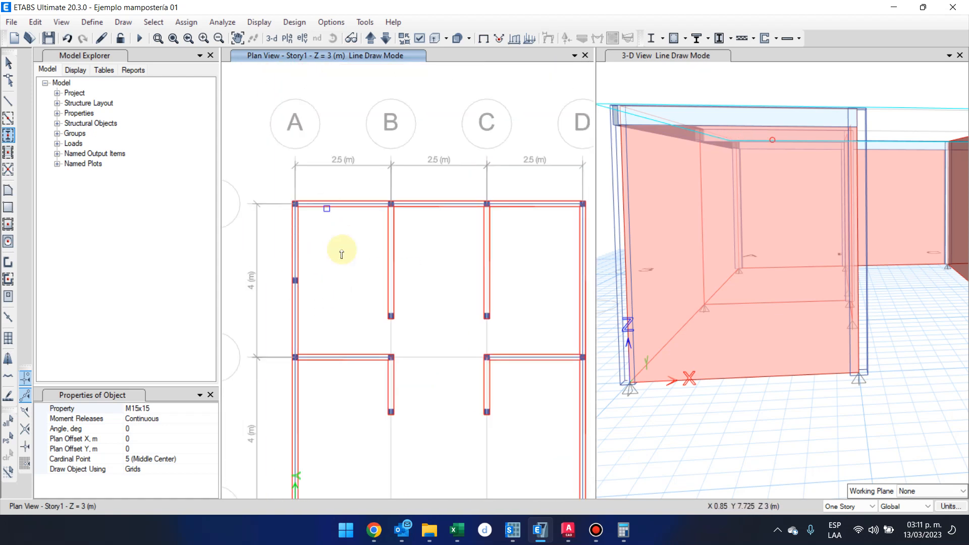
scroll(346, 260, "down", 3)
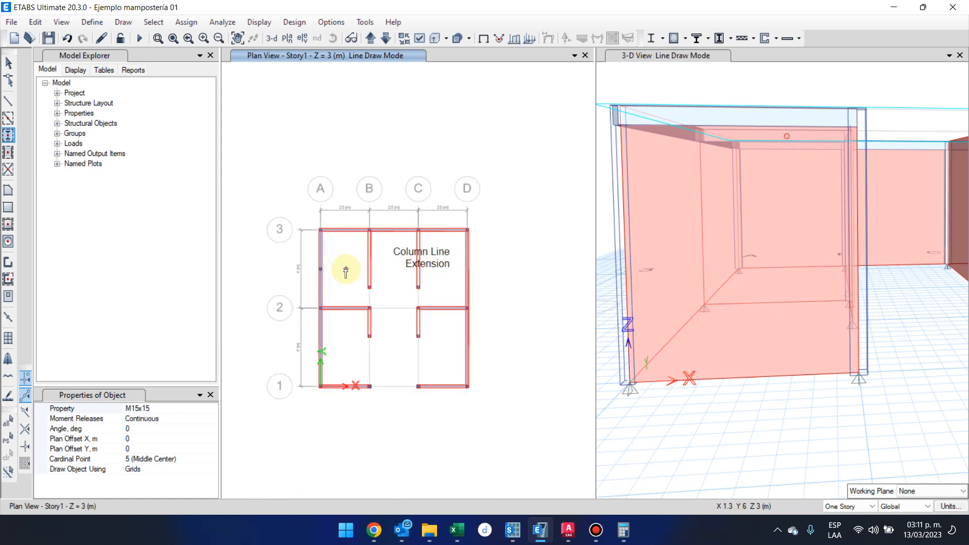
scroll(334, 347, "up", 3)
middle_click_drag(334, 348, 390, 283)
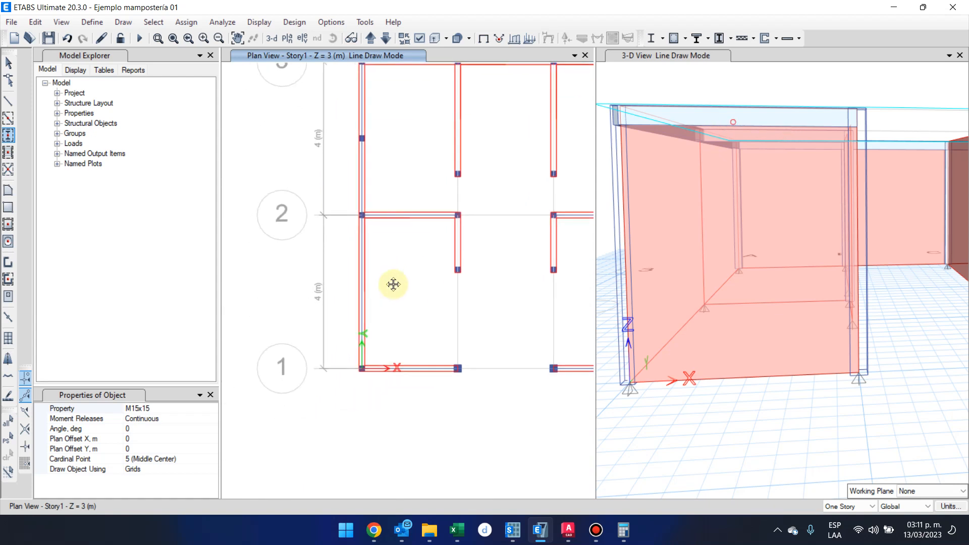
Close the column drawing properties, return to object selection, and restart Quick Draw Columns to bring the properties back.
left_click(210, 394)
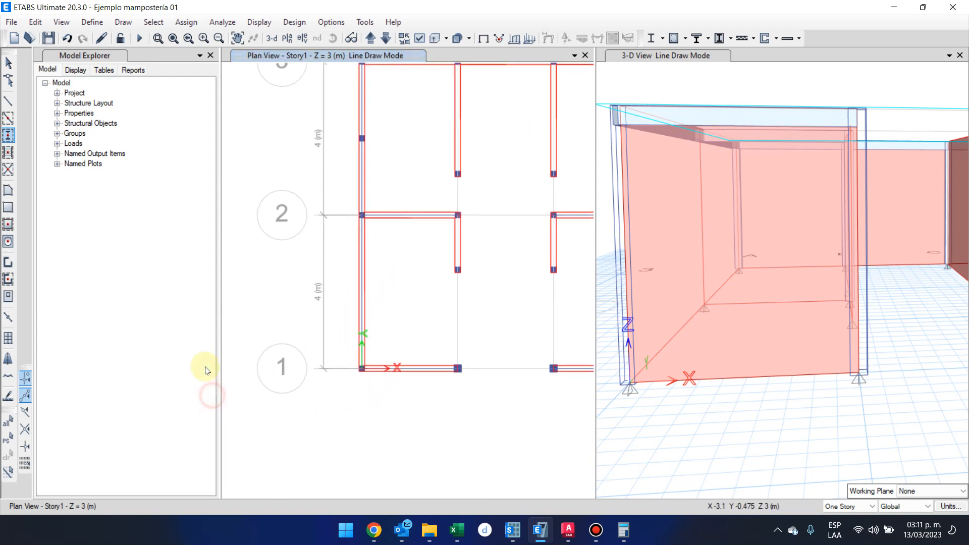
left_click(8, 62)
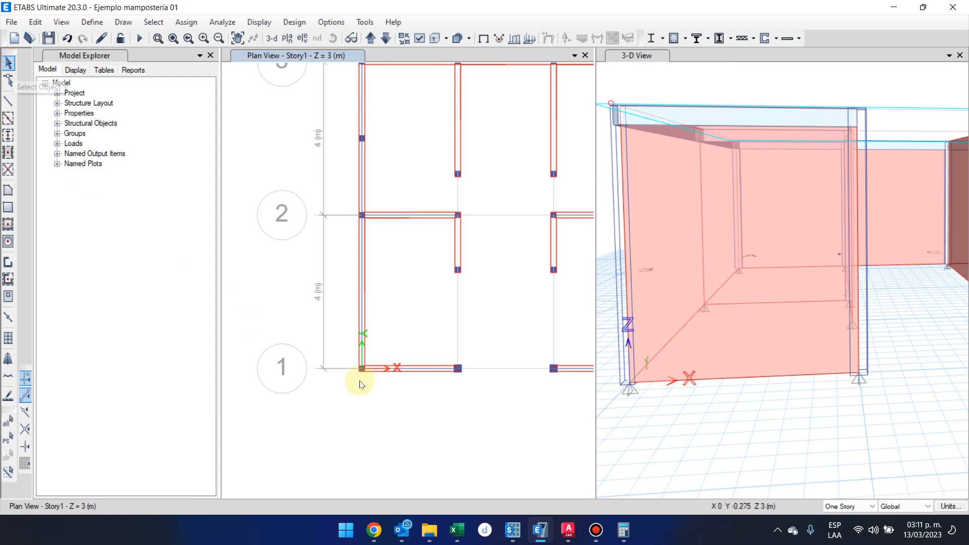
middle_click_drag(362, 378, 355, 387)
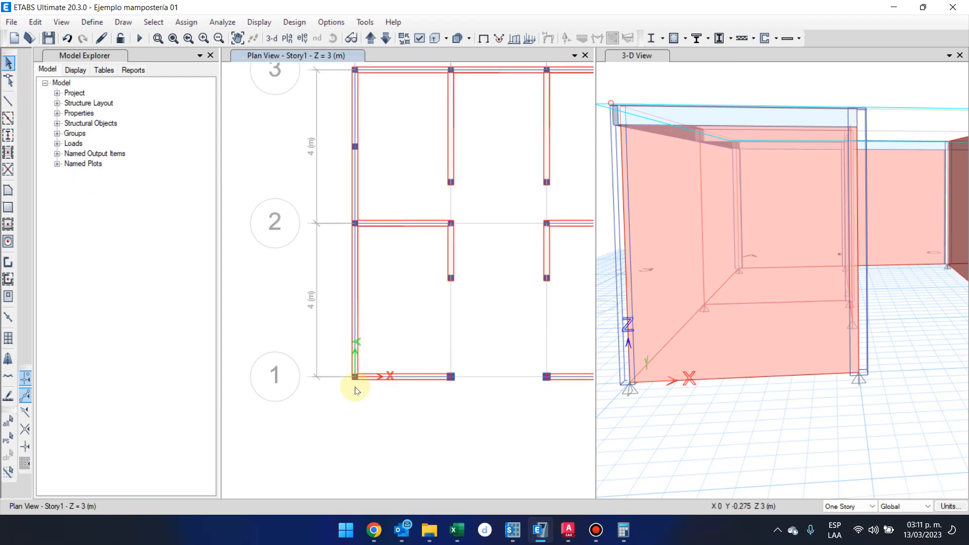
left_click(8, 136)
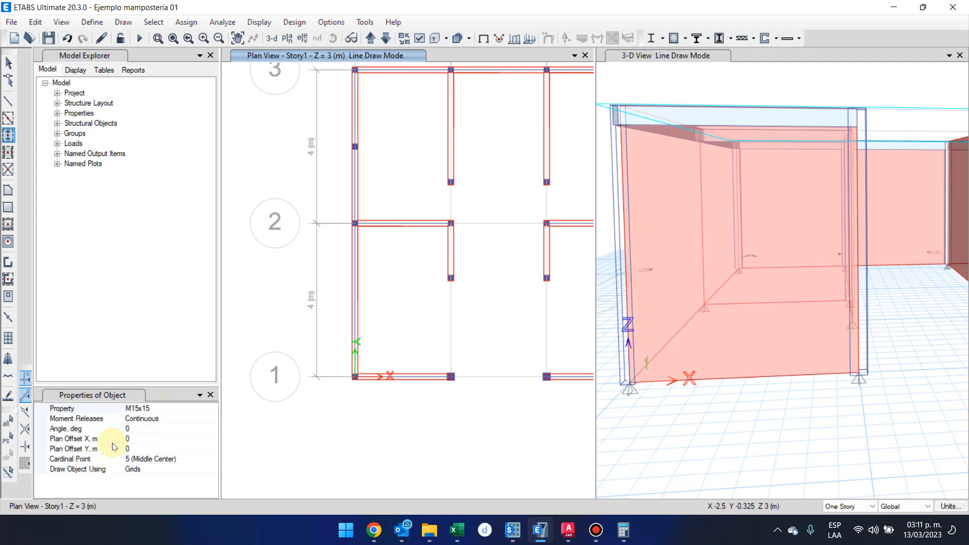
left_click(596, 530)
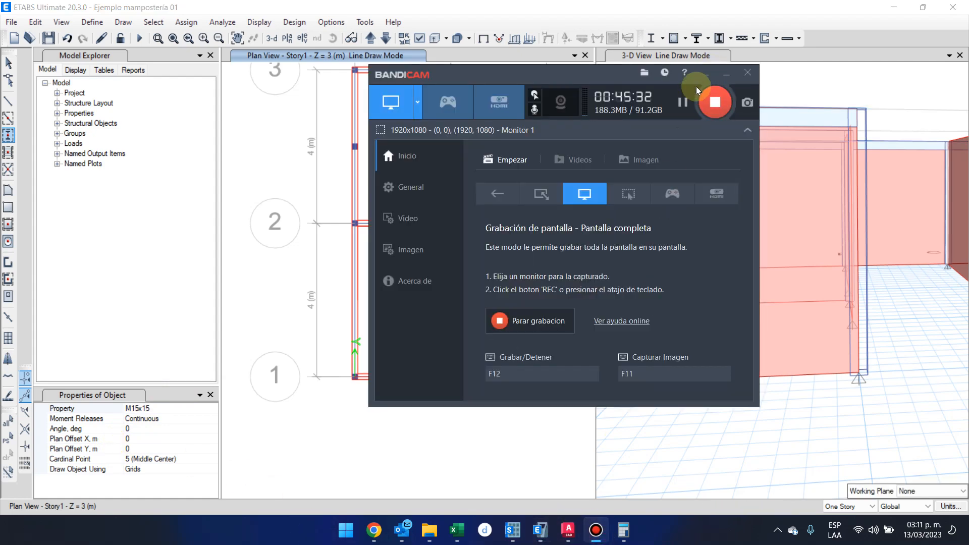
Try an M15x15 column on the grid A wall with a plan offset Y of 1 m from grid point A-1, and undo it.
left_click(726, 74)
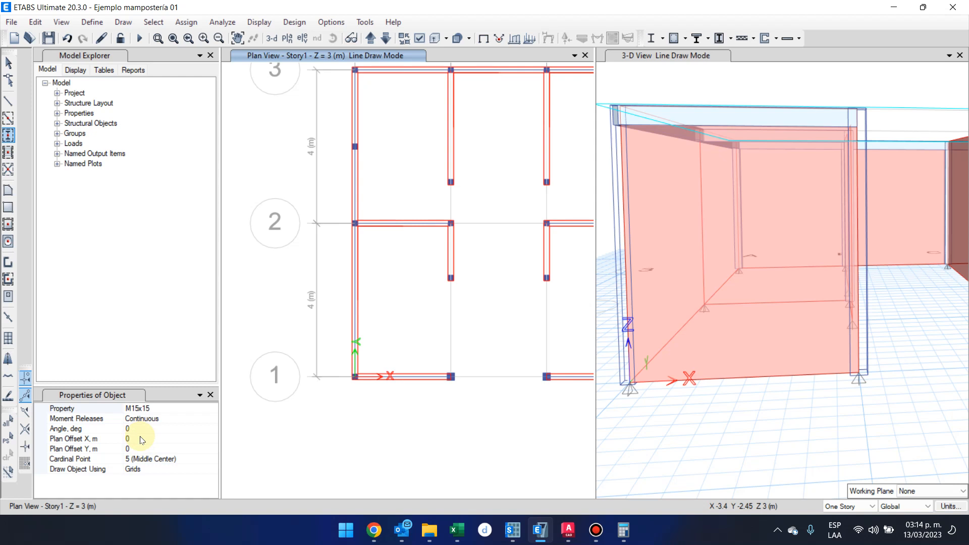
left_click(135, 449)
type("1")
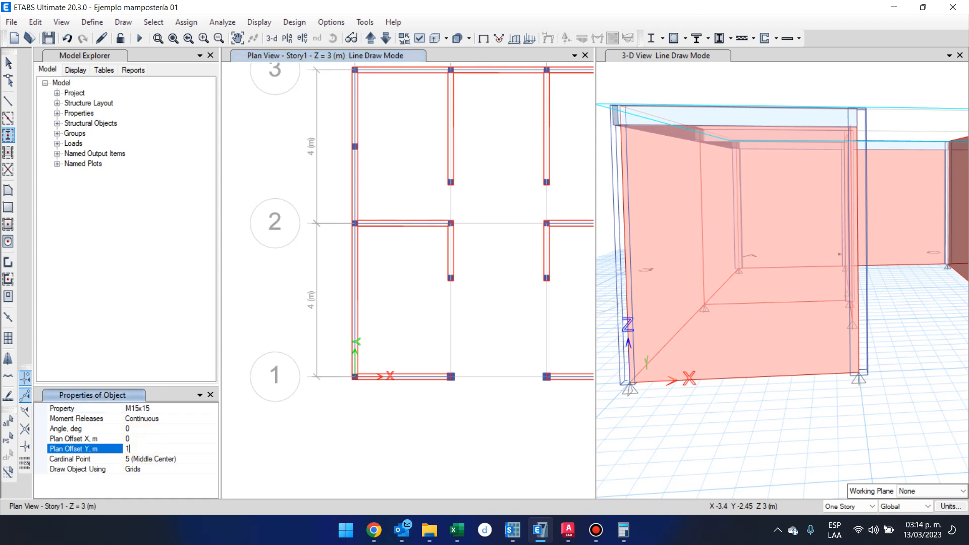
left_click(357, 380)
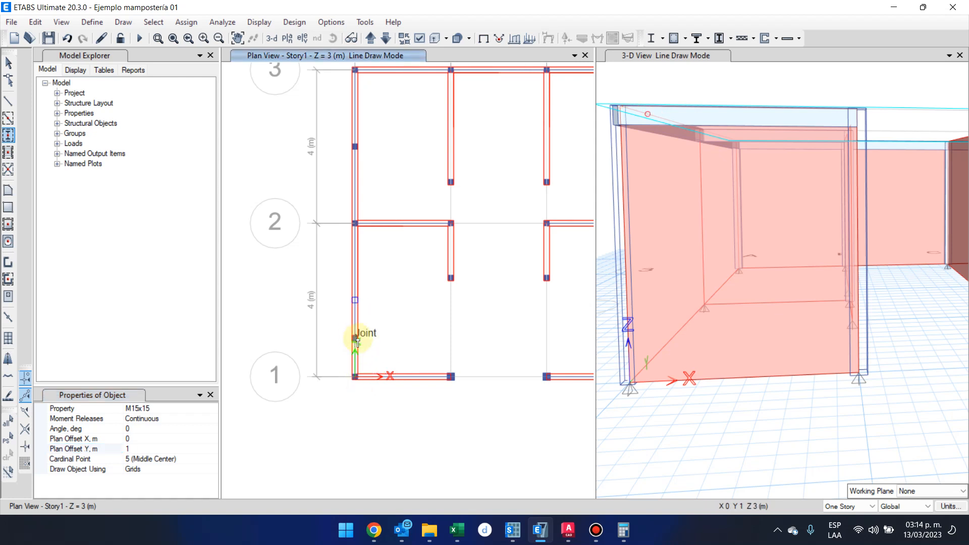
left_click(358, 338)
key("Escape")
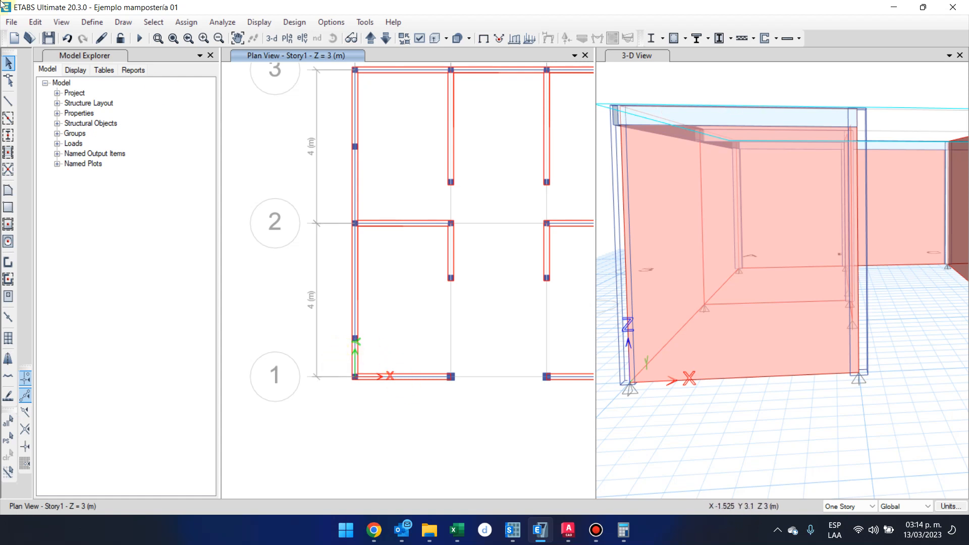
left_click(68, 36)
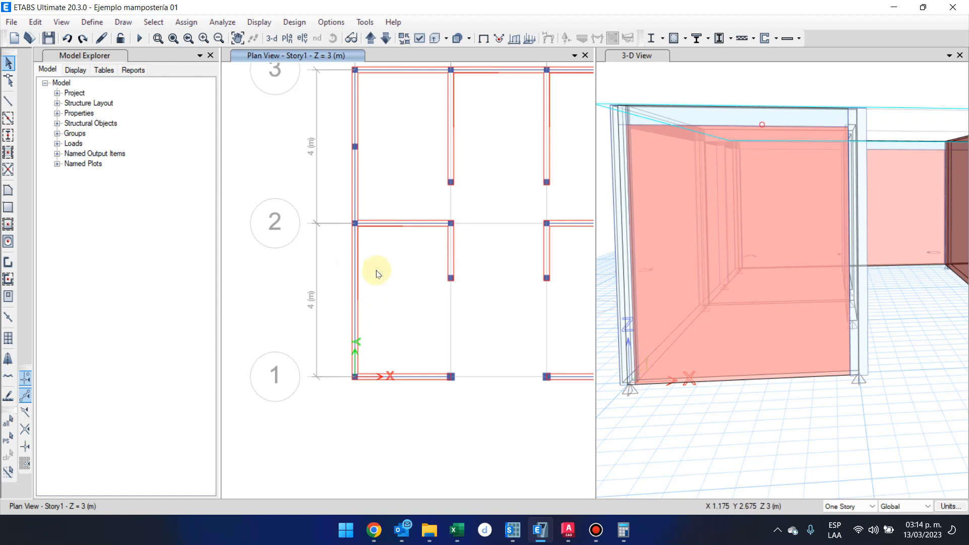
left_click(450, 278)
left_click_drag(518, 266, 562, 298)
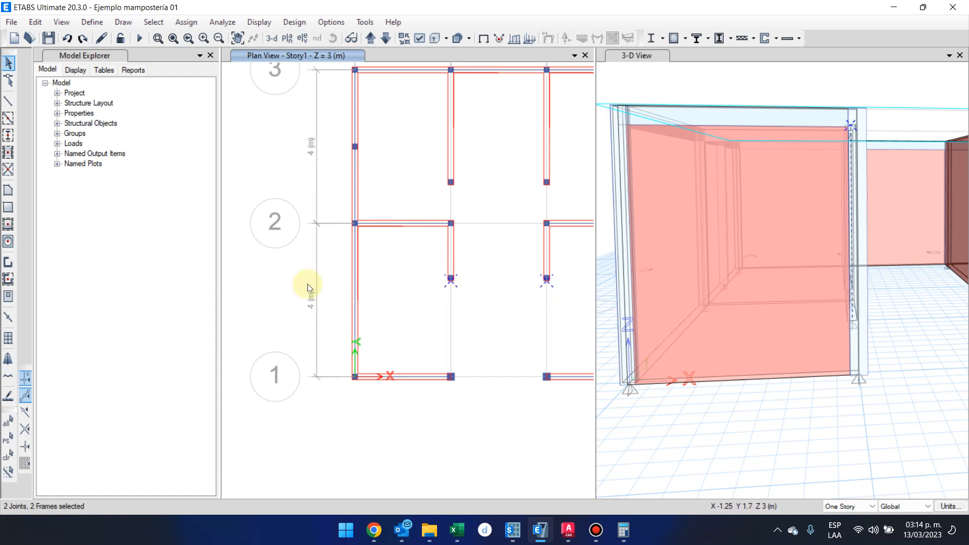
left_click_drag(335, 271, 546, 279)
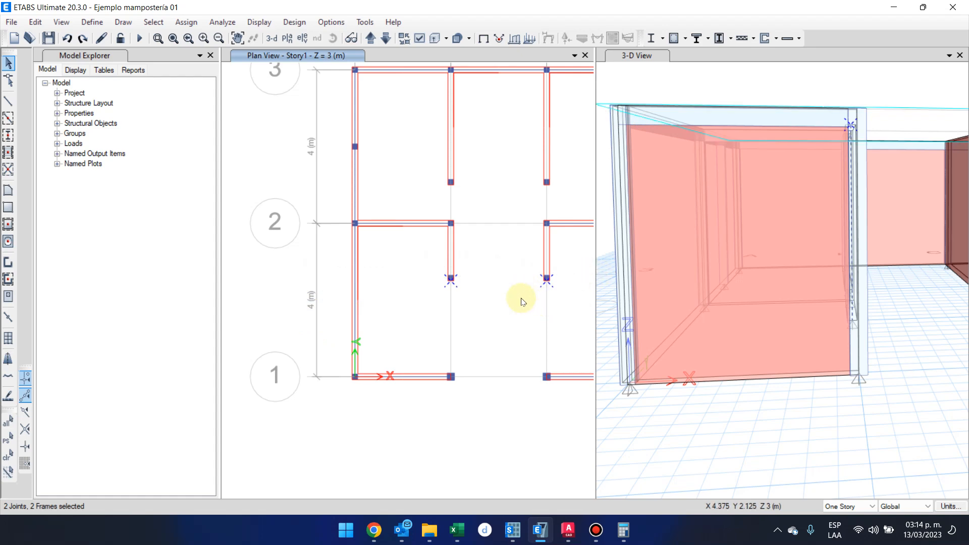
middle_click_drag(522, 296, 426, 304)
left_click_drag(229, 271, 528, 281)
left_click(596, 530)
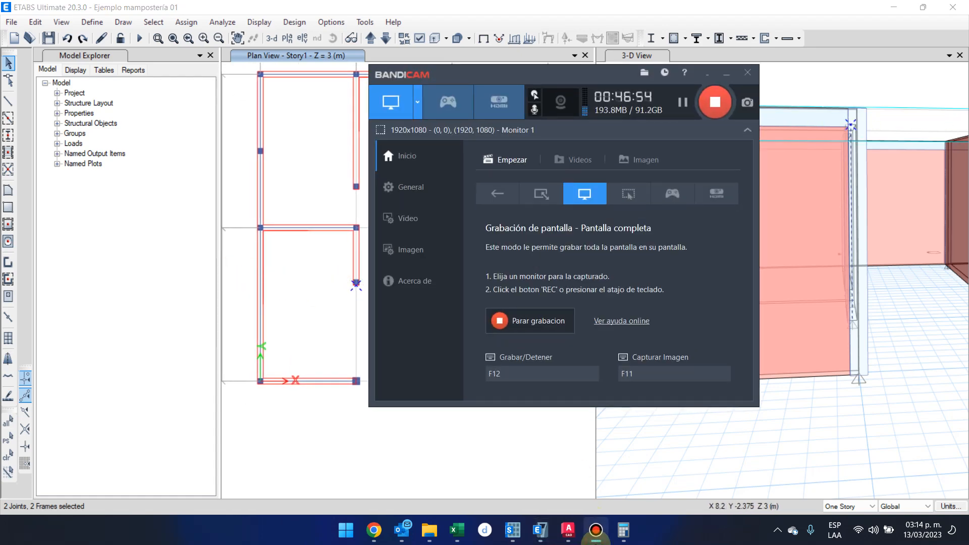
left_click(596, 530)
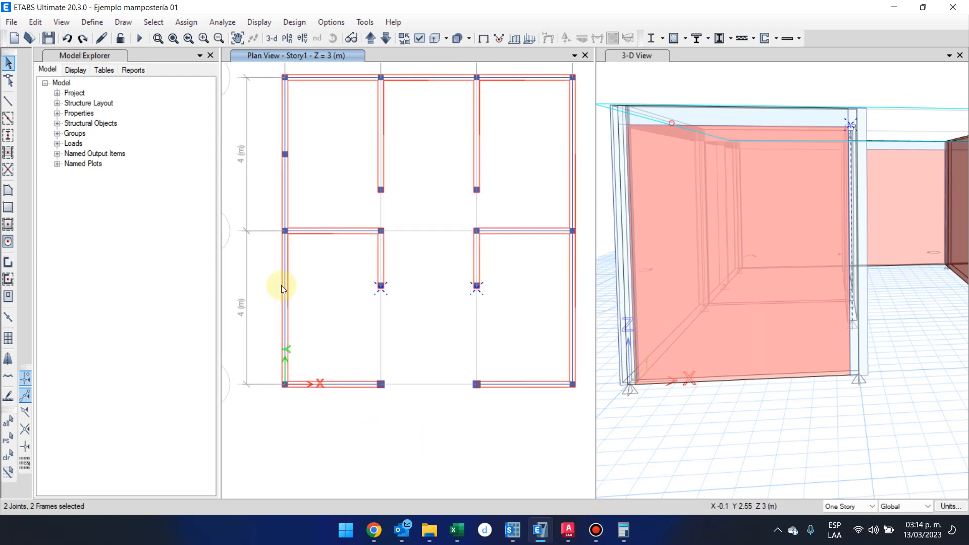
key("Escape")
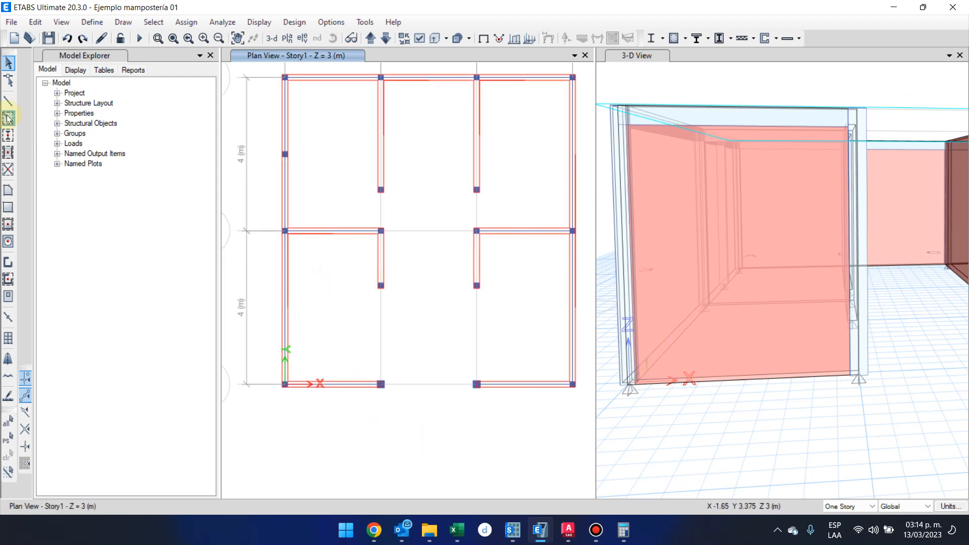
Draw a dimension line from grid point B-2 to the free end of the short grid B wall between grids 1 and 2.
left_click(128, 18)
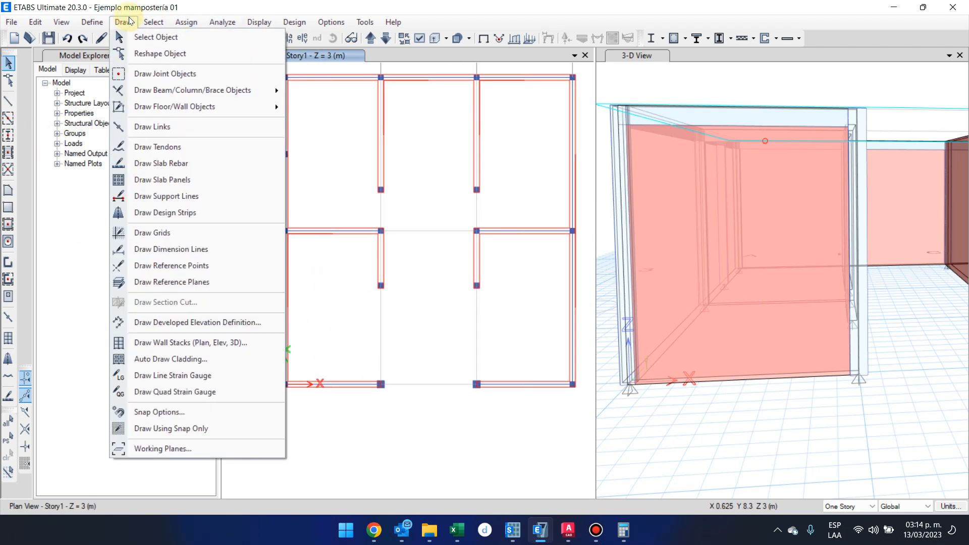
left_click(226, 248)
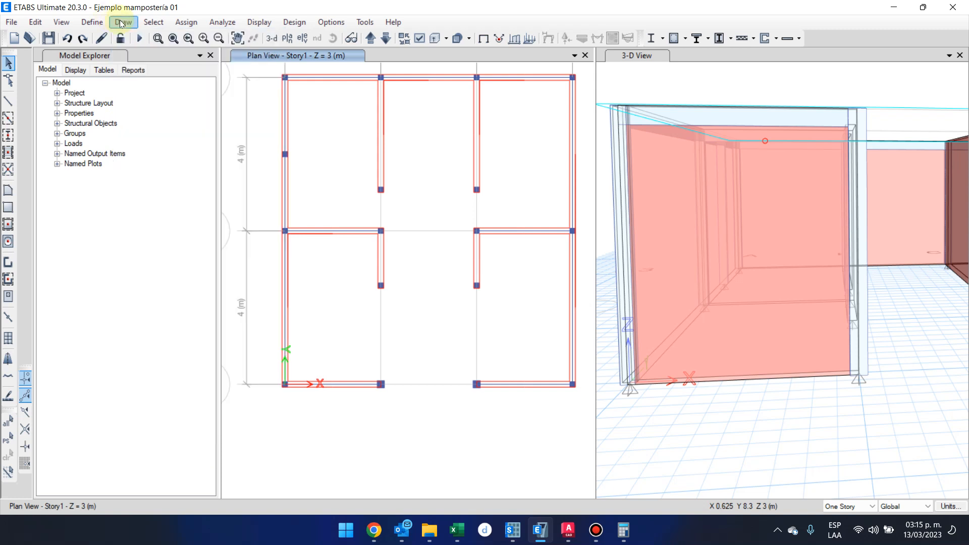
left_click(123, 23)
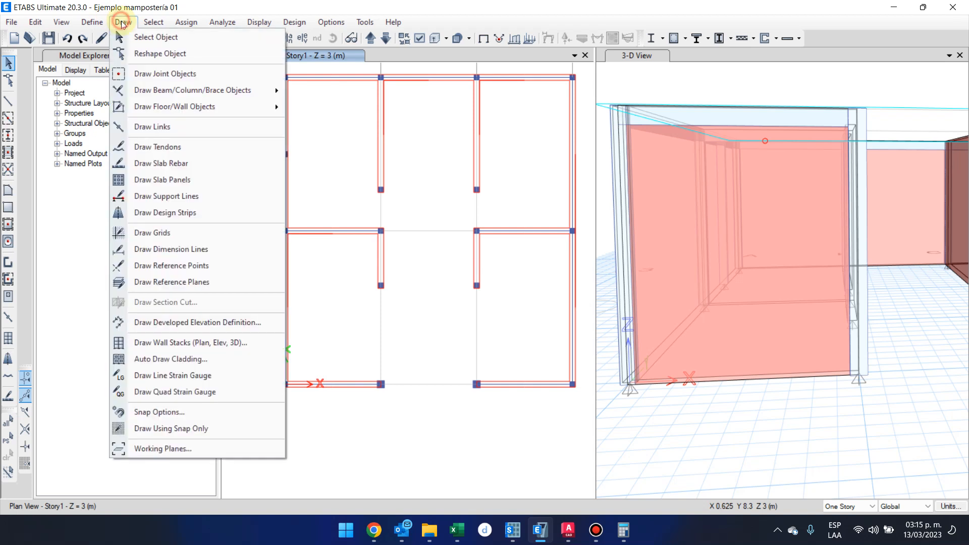
left_click(219, 252)
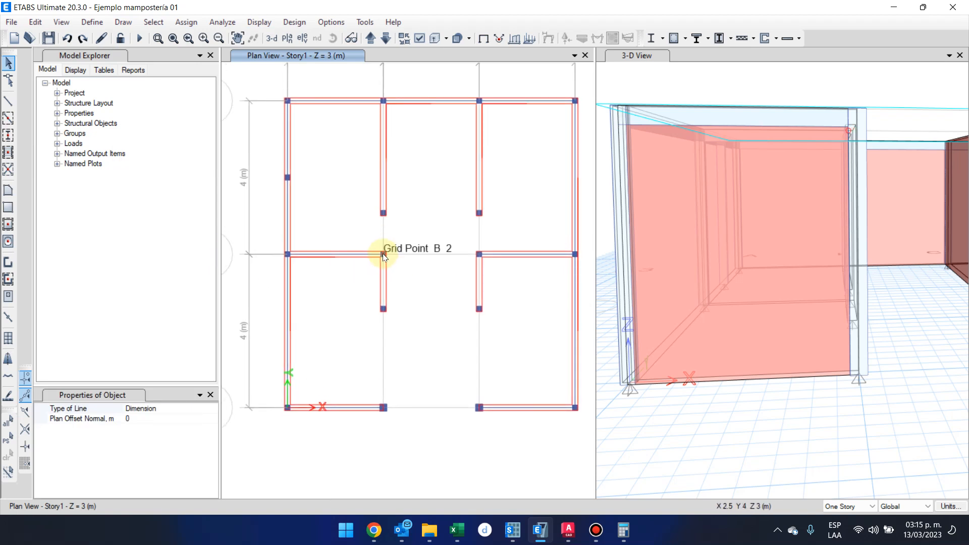
left_click(383, 254)
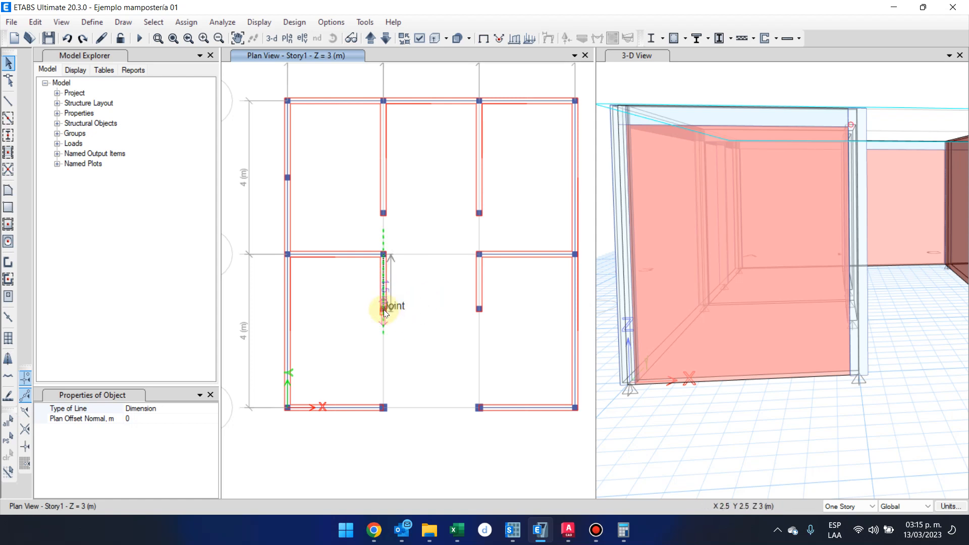
scroll(384, 310, "up", 5)
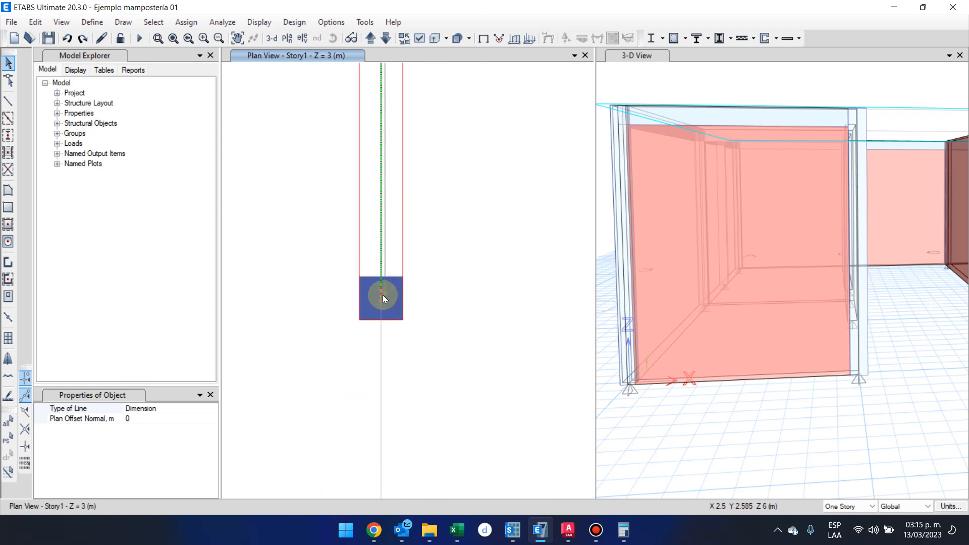
scroll(381, 301, "down", 4)
left_click(383, 311)
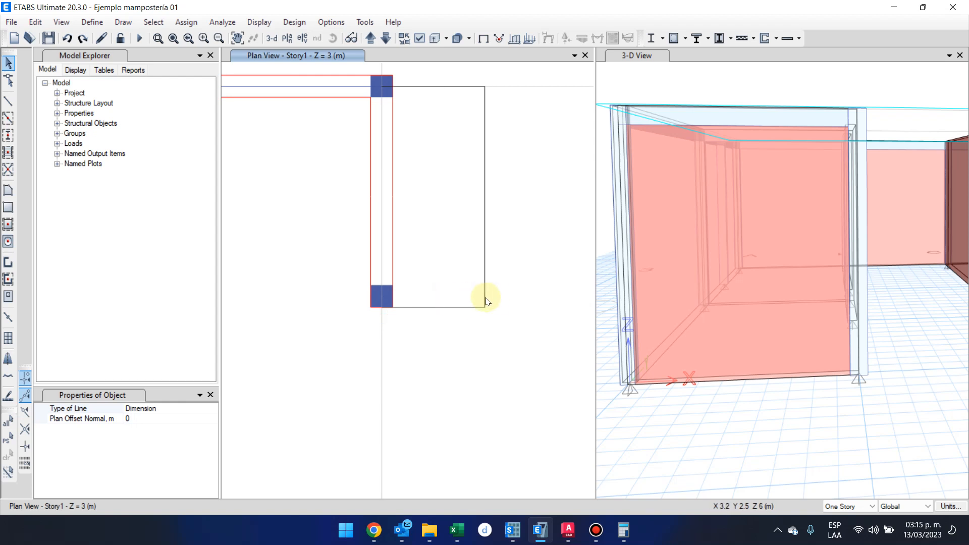
scroll(487, 300, "down", 2)
middle_click_drag(485, 300, 480, 350)
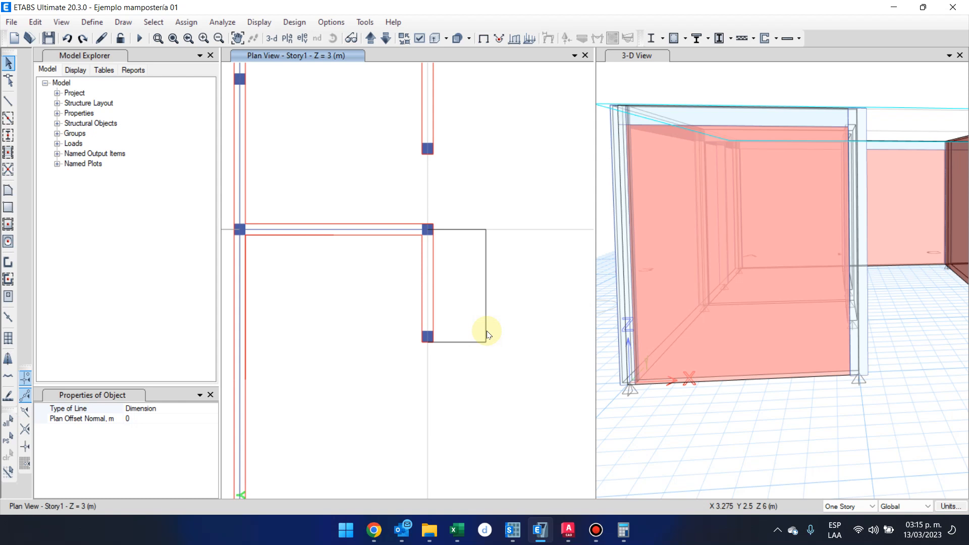
left_click(497, 316)
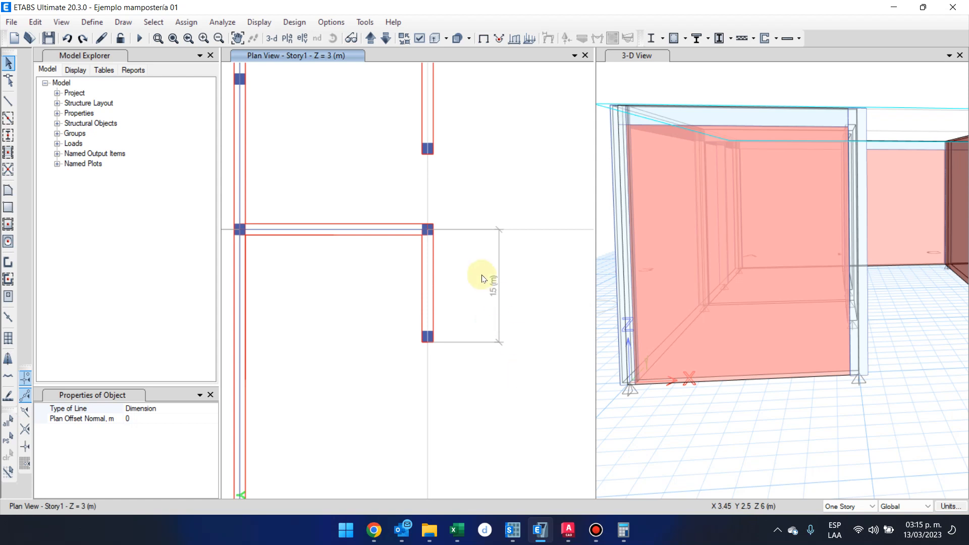
scroll(494, 298, "up", 1)
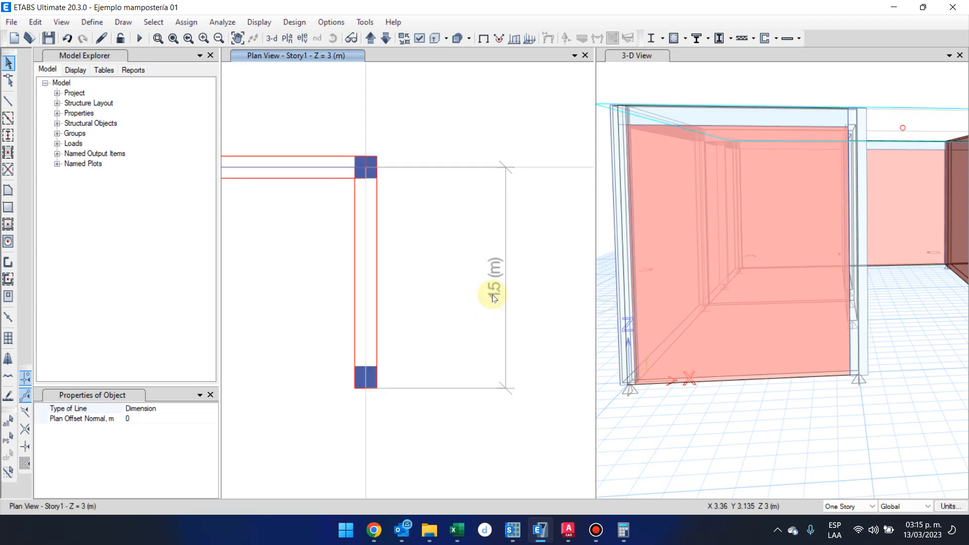
scroll(493, 298, "down", 1)
scroll(454, 331, "down", 1)
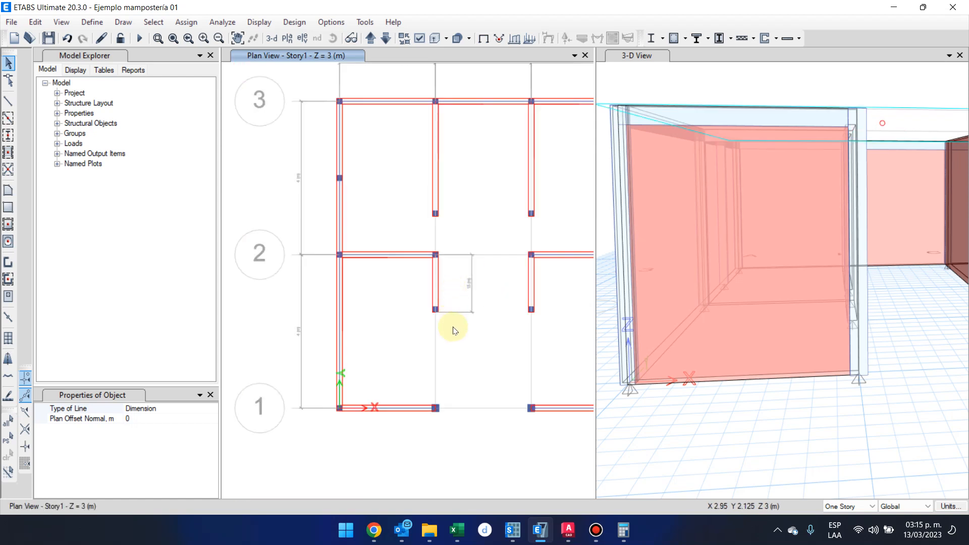
Draw a dimension line from grid point B-1 to the free end of the short grid B wall.
middle_click_drag(454, 331, 437, 311)
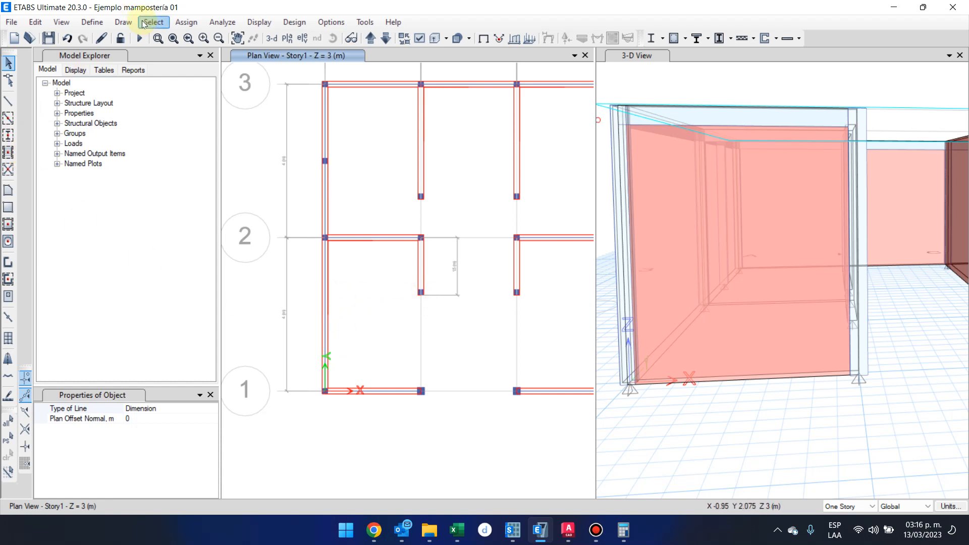
left_click(123, 21)
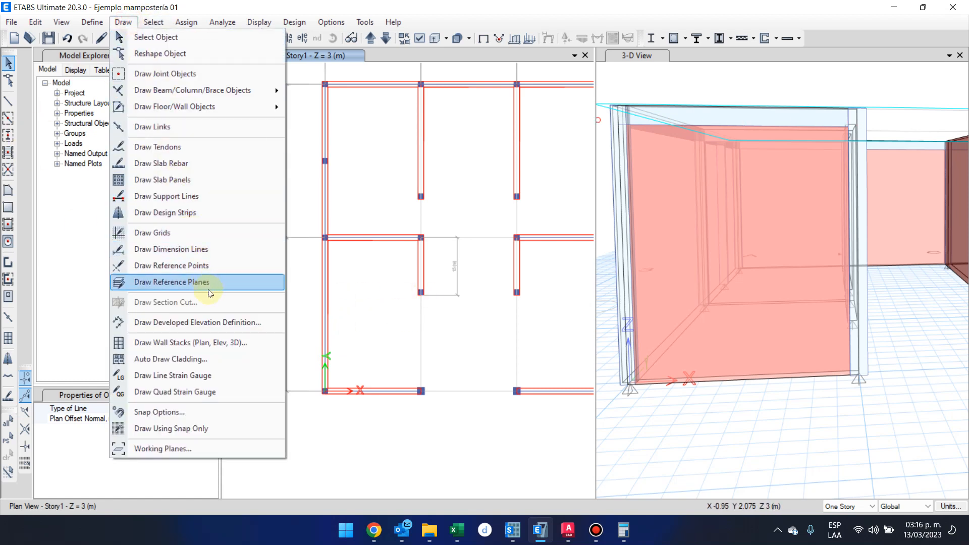
left_click(210, 251)
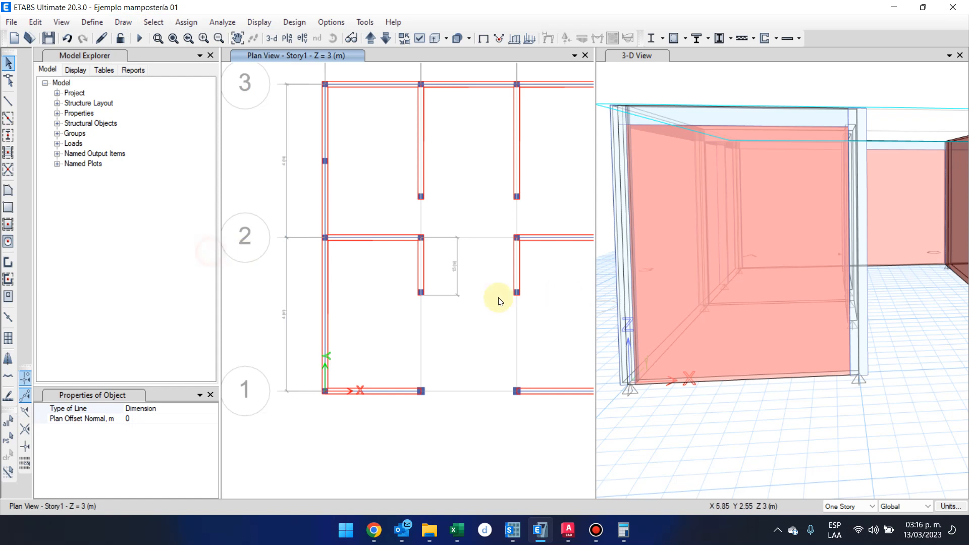
left_click(421, 391)
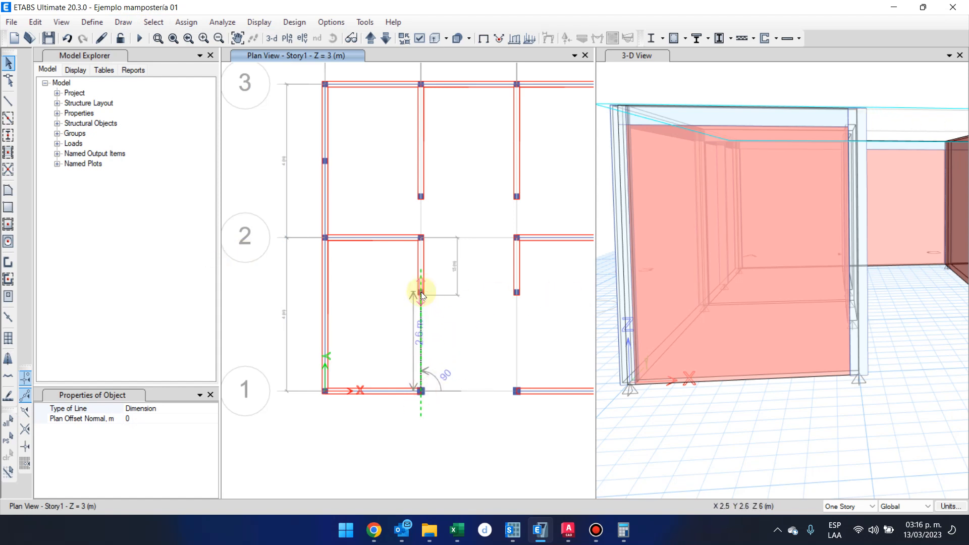
scroll(421, 293, "up", 5)
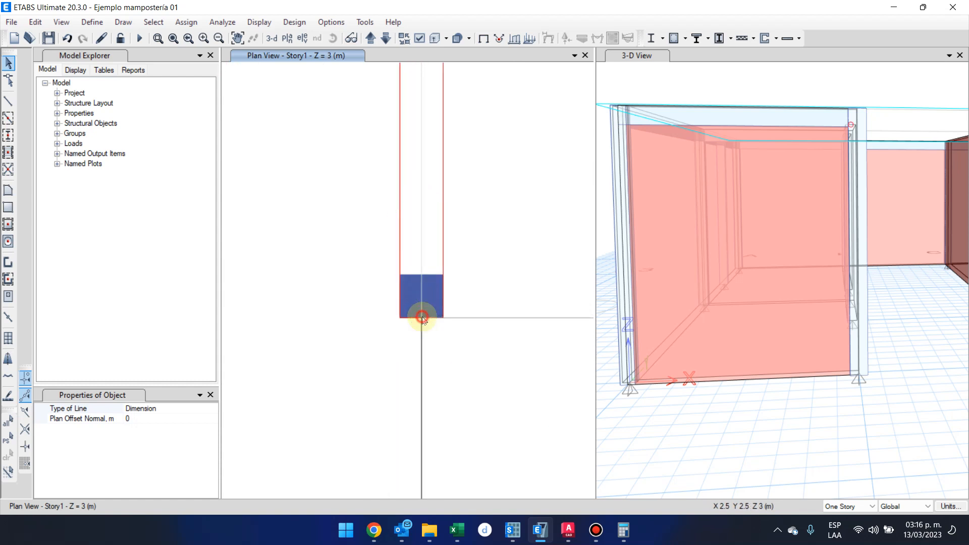
left_click(422, 316)
scroll(421, 317, "down", 4)
left_click(492, 316)
scroll(424, 419, "down", 3)
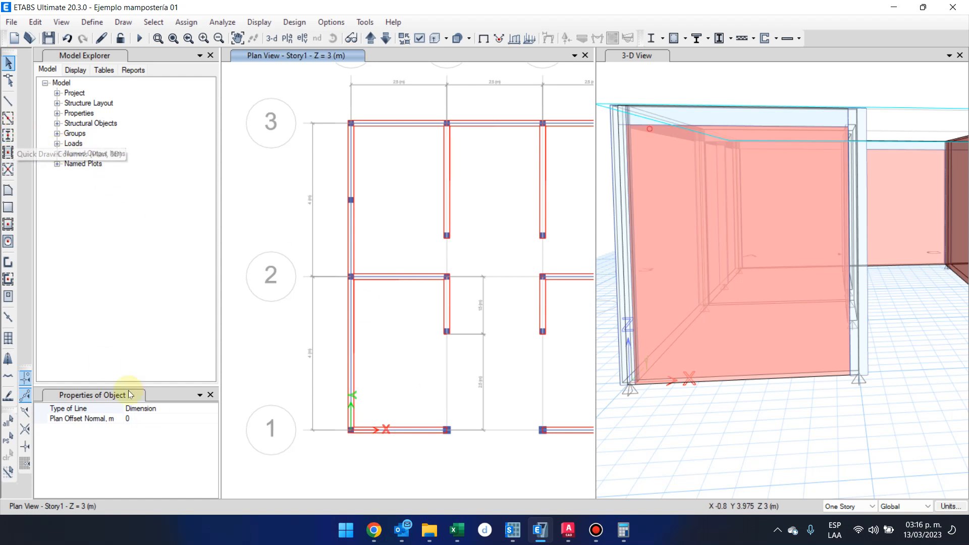
Place an M15x15 column on the grid A wall with Quick Draw Columns, using a plan offset Y of -1.5 m from grid point A-2.
left_click(211, 395)
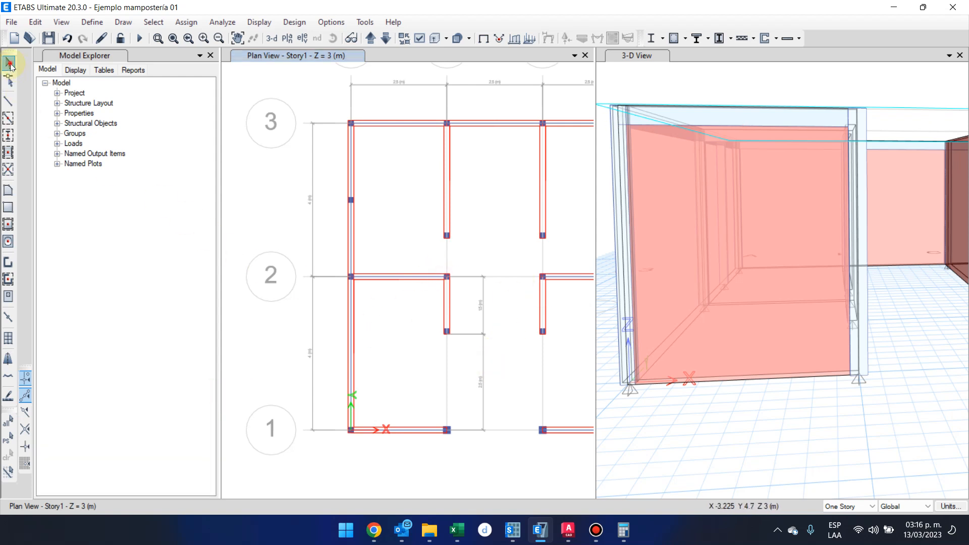
left_click(9, 135)
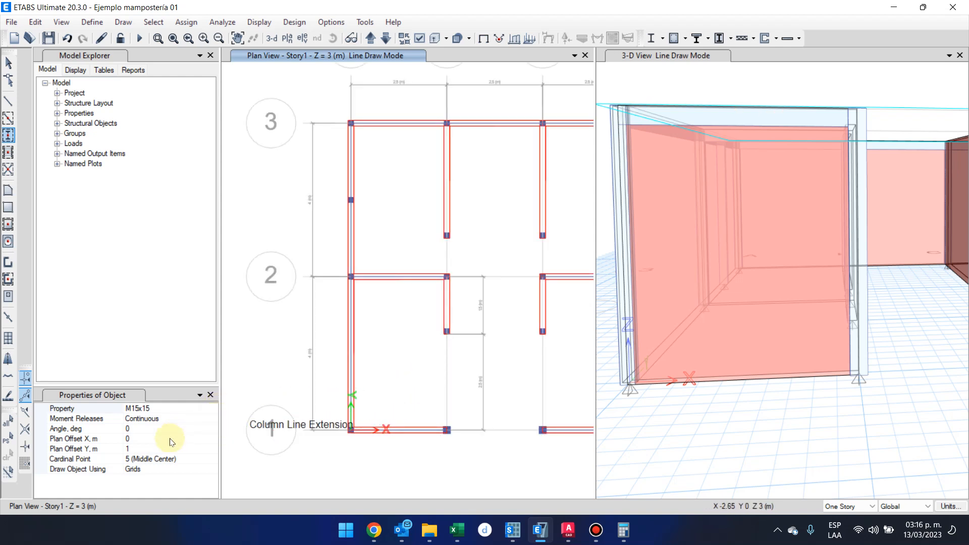
left_click(158, 452)
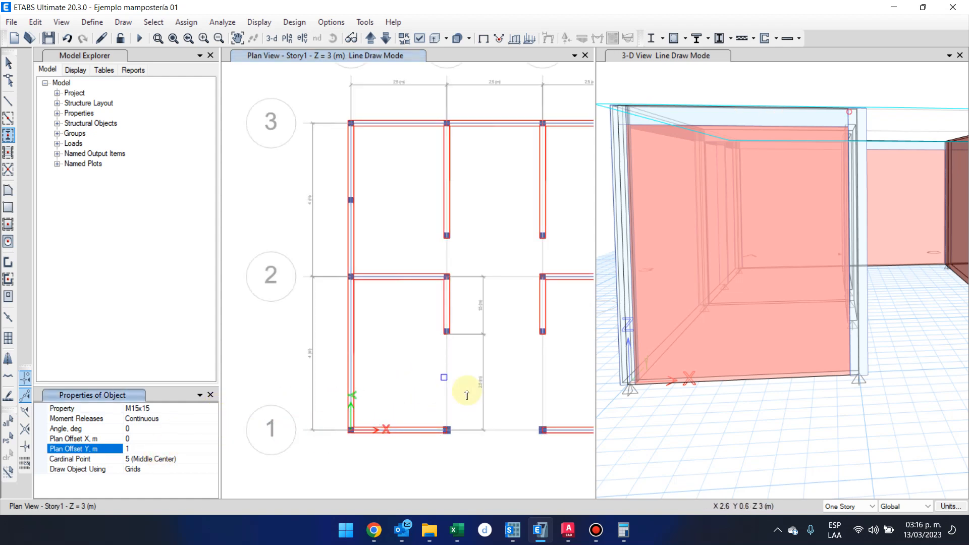
left_click(181, 448)
type("0")
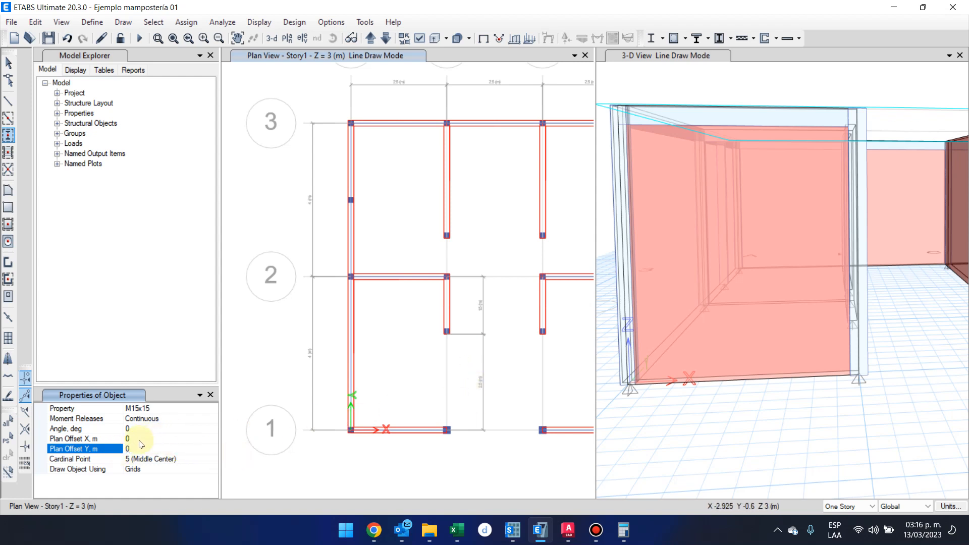
left_click_drag(139, 450, 123, 449)
type("-")
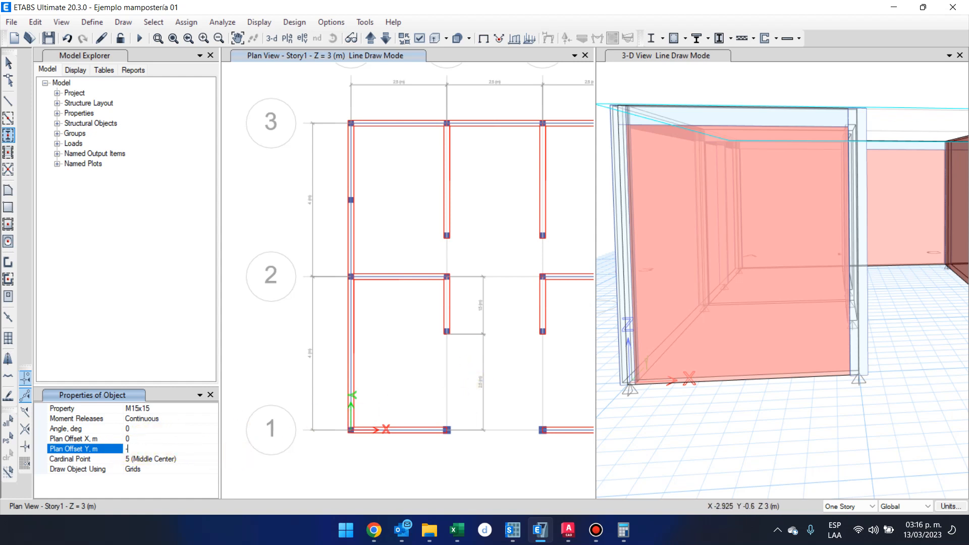
type("1.5")
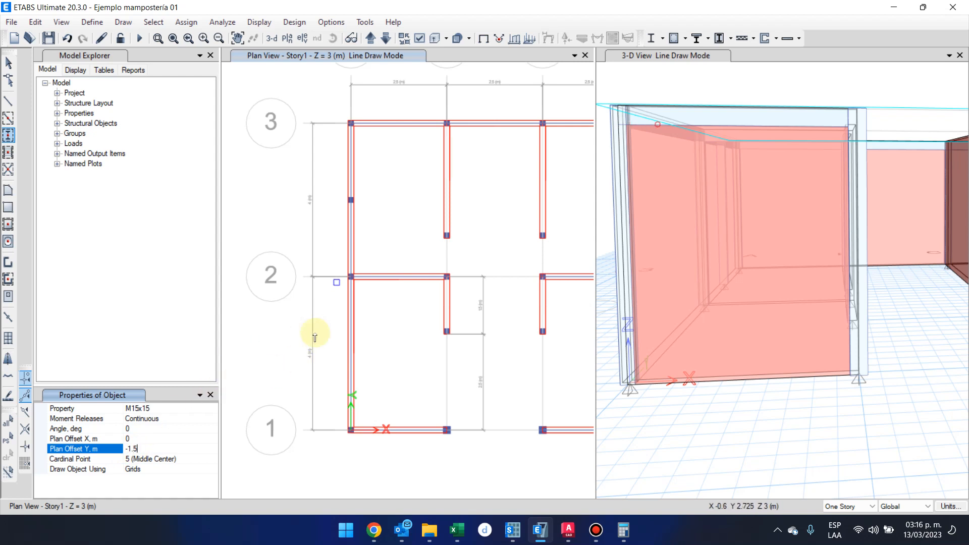
left_click(191, 429)
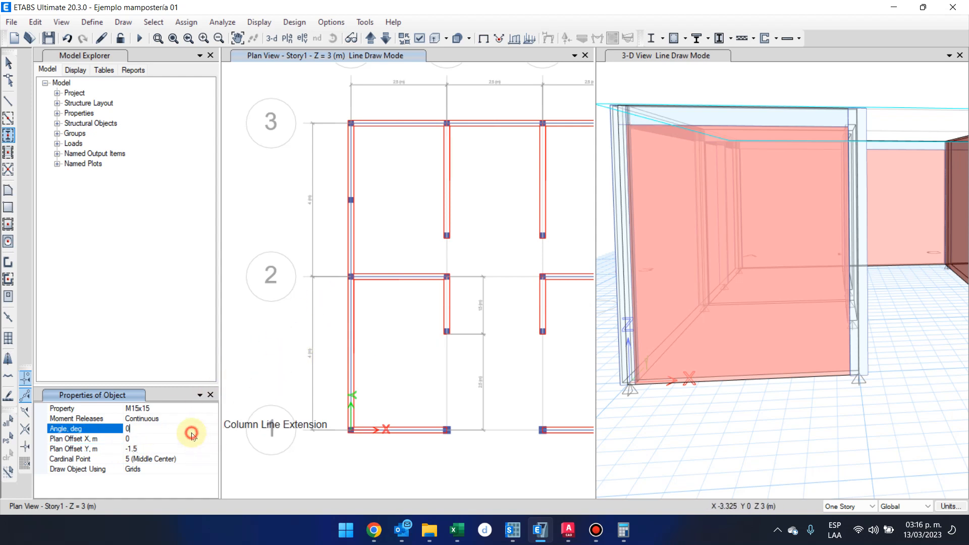
left_click(350, 279)
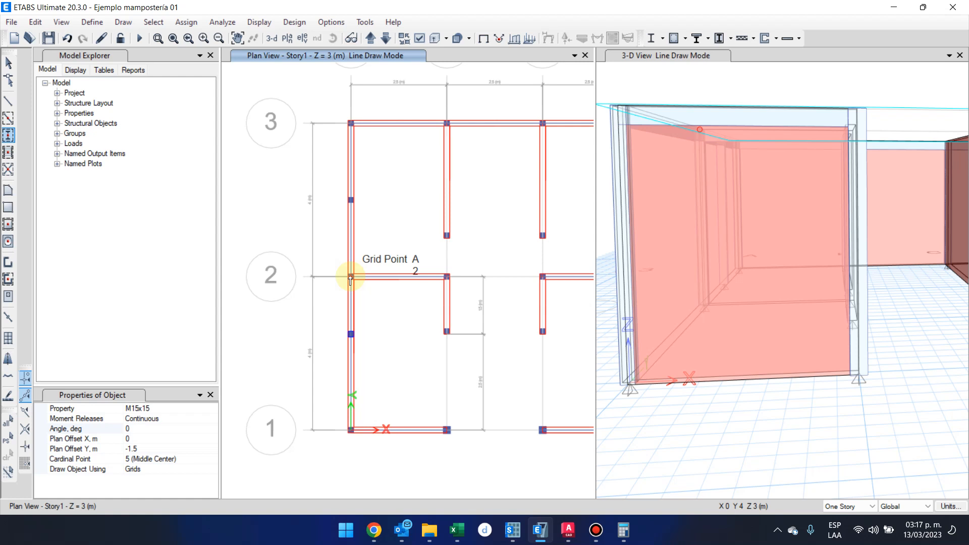
Replicate the column at grid point D-1 once, 2.5 m in Y, to get an intermediate column on the grid D wall.
key("Escape")
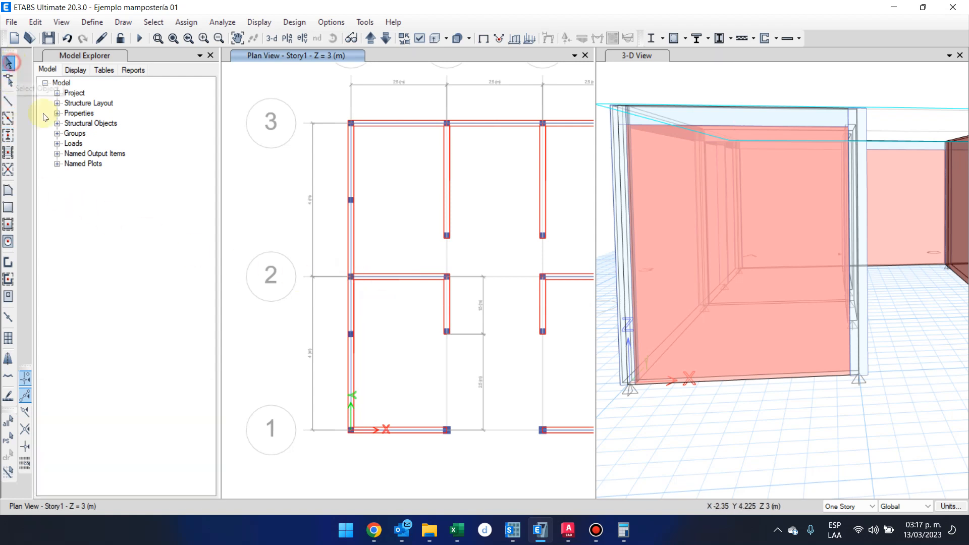
middle_click_drag(505, 414, 387, 401)
left_click_drag(503, 403, 568, 478)
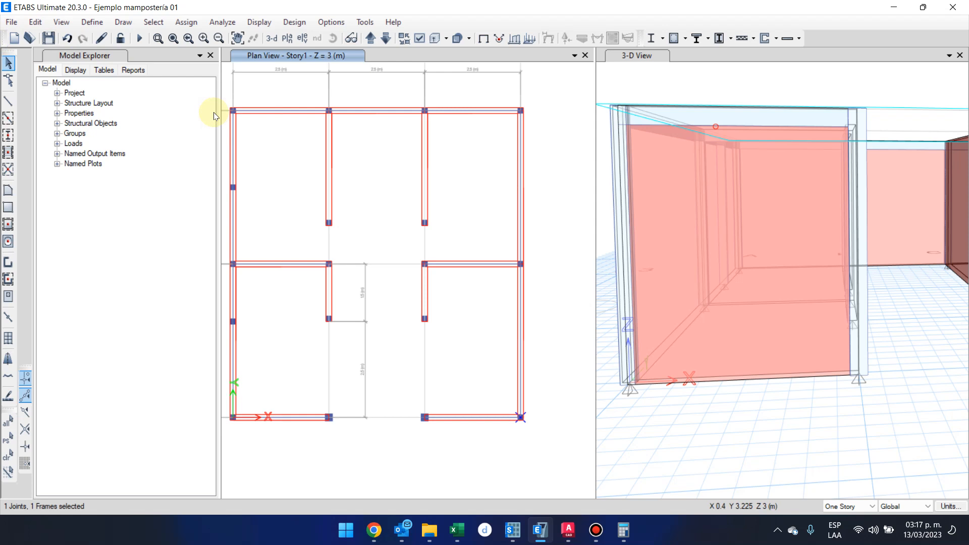
key("ctrl+r")
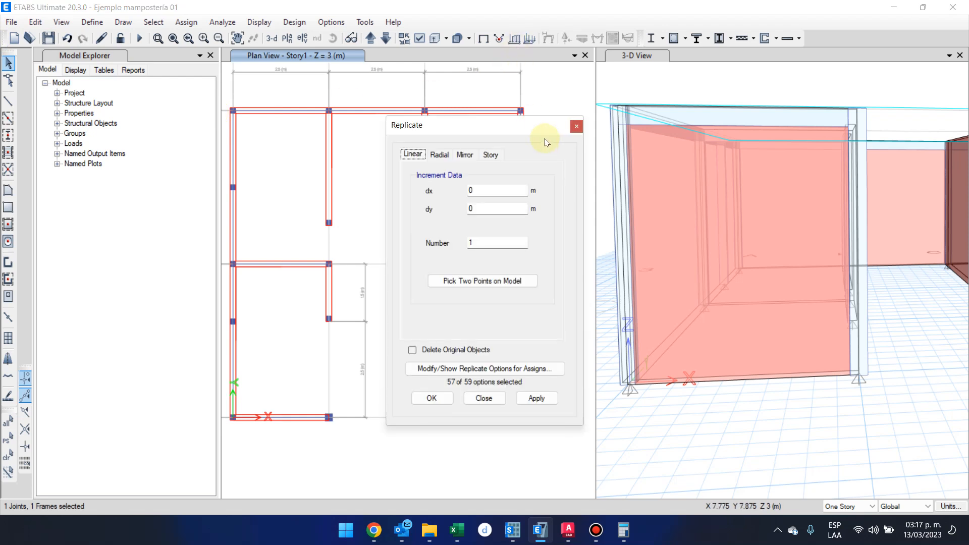
left_click_drag(541, 131, 759, 148)
left_click(709, 226)
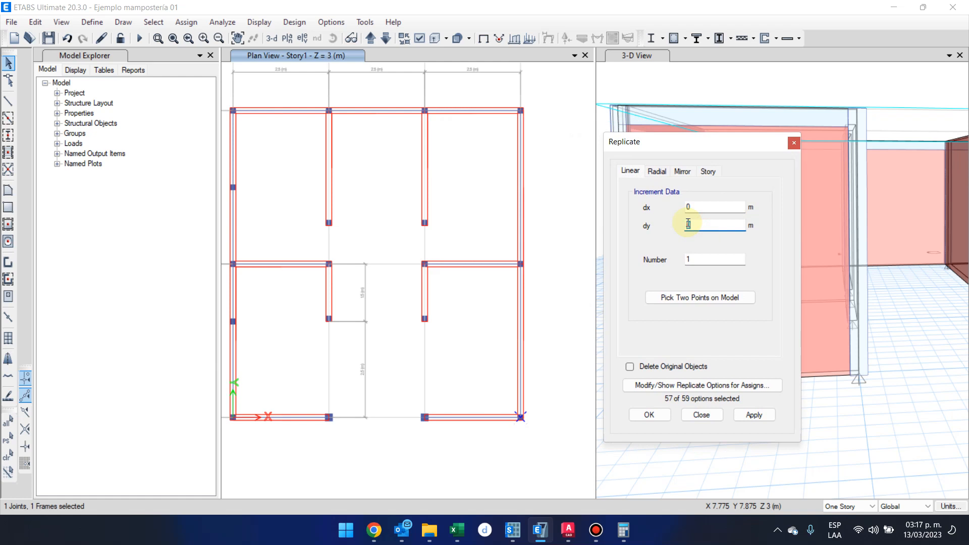
left_click(651, 414)
left_click(498, 310)
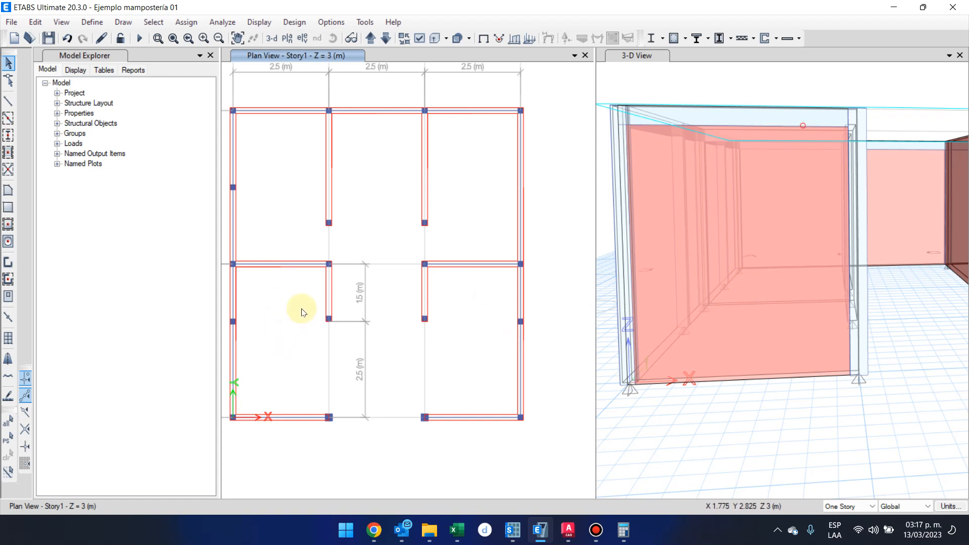
Compare the alignment of the intermediate columns on grids A and D with the free-end columns of the short walls on grids B and C.
scroll(301, 312, "up", 2)
scroll(303, 310, "down", 2)
left_click_drag(298, 303, 430, 335)
scroll(428, 320, "up", 4)
middle_click_drag(541, 357, 349, 299)
scroll(356, 299, "down", 2)
scroll(476, 299, "up", 2)
scroll(495, 296, "down", 2)
left_click(509, 291)
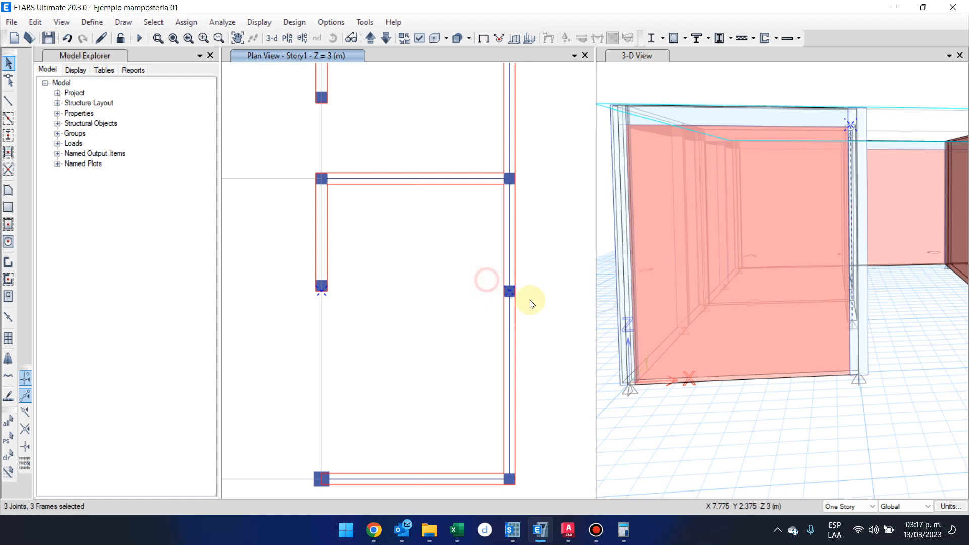
key("Escape")
left_click_drag(485, 278, 562, 303)
left_click_drag(288, 270, 377, 300)
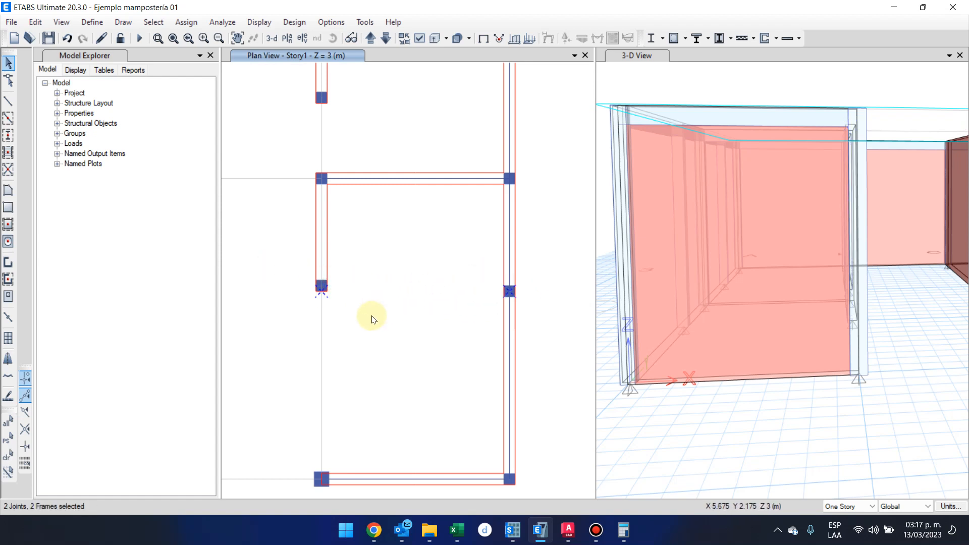
middle_click_drag(279, 354, 394, 332)
key("Escape")
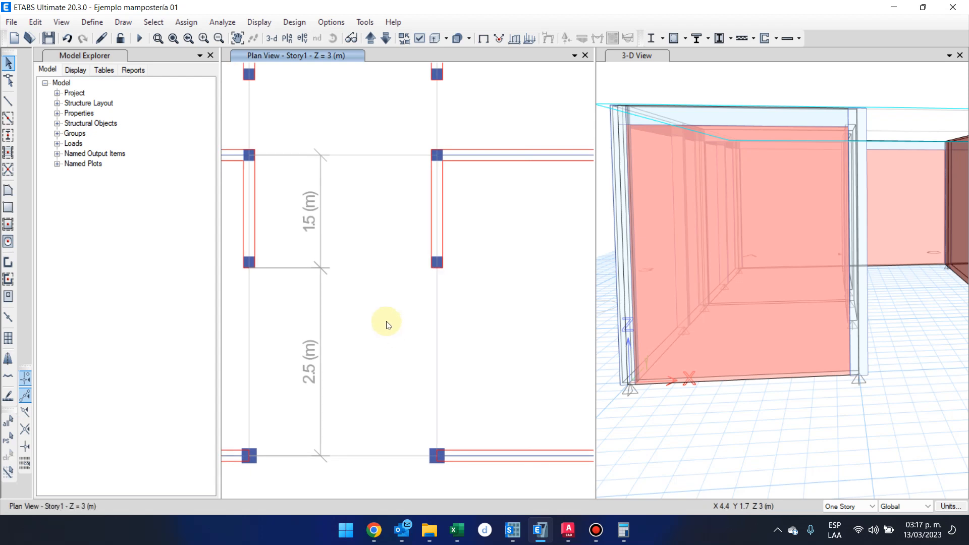
left_click_drag(230, 247, 497, 305)
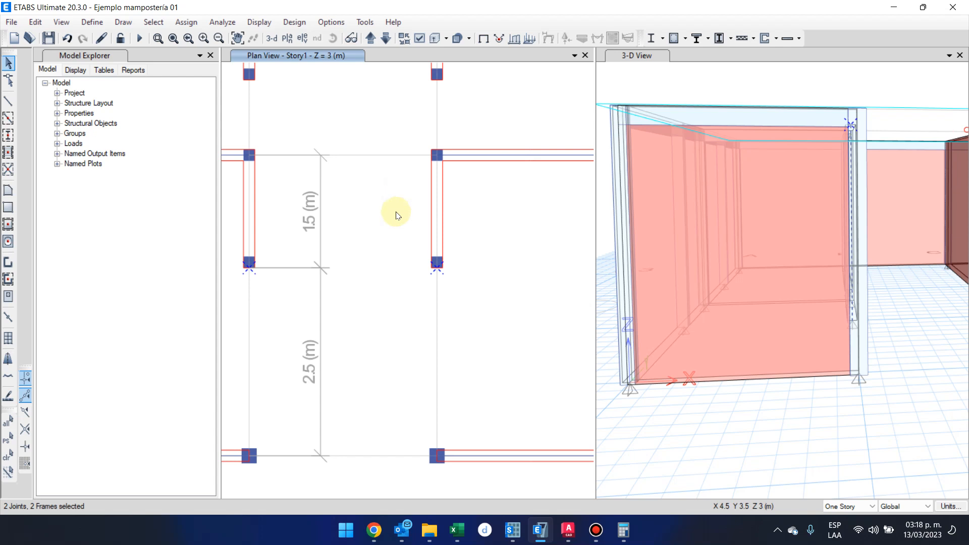
scroll(389, 256, "down", 2)
key("Escape")
left_click_drag(305, 244, 353, 265)
left_click_drag(385, 244, 413, 273)
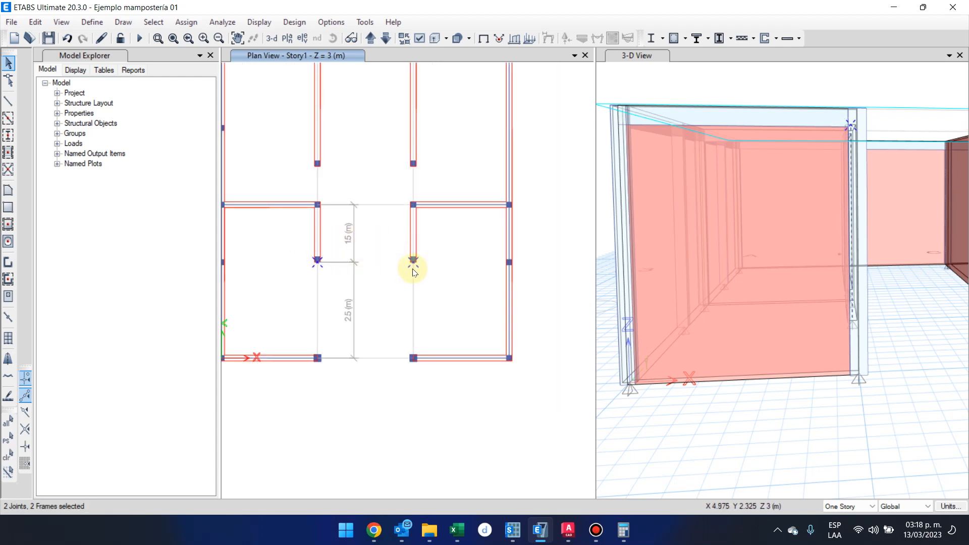
key("Escape")
Move the intermediate columns on grids A and D between grids 1 and 2 by a Delta Y of 0.15/2 m.
middle_click_drag(259, 293, 281, 303)
left_click_drag(229, 267, 257, 278)
left_click_drag(543, 291, 556, 309)
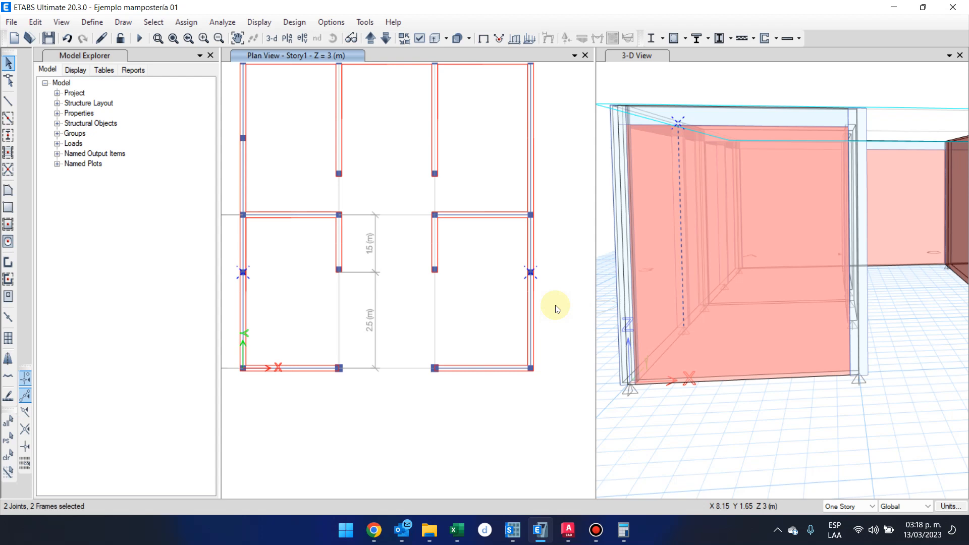
key("ctrl+m")
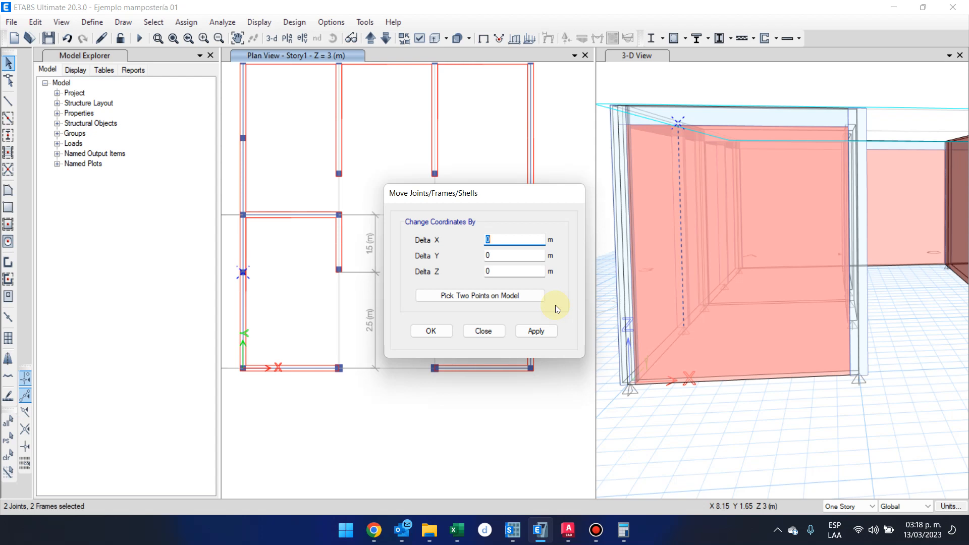
left_click(492, 255)
type("0.15/0")
key("BackSpace")
type("2")
left_click(496, 270)
left_click(429, 332)
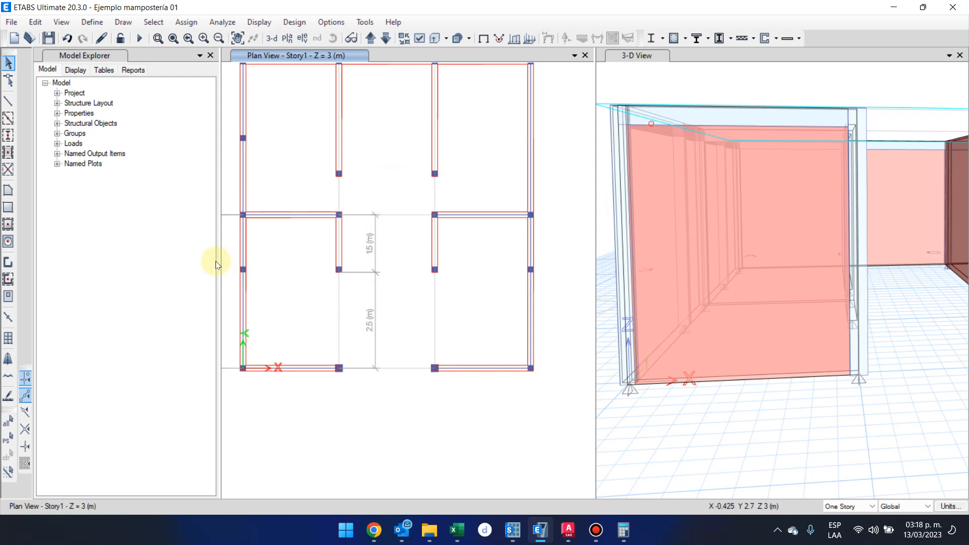
Delete the intermediate column on the grid D wall between grids 1 and 2.
left_click_drag(229, 259, 547, 284)
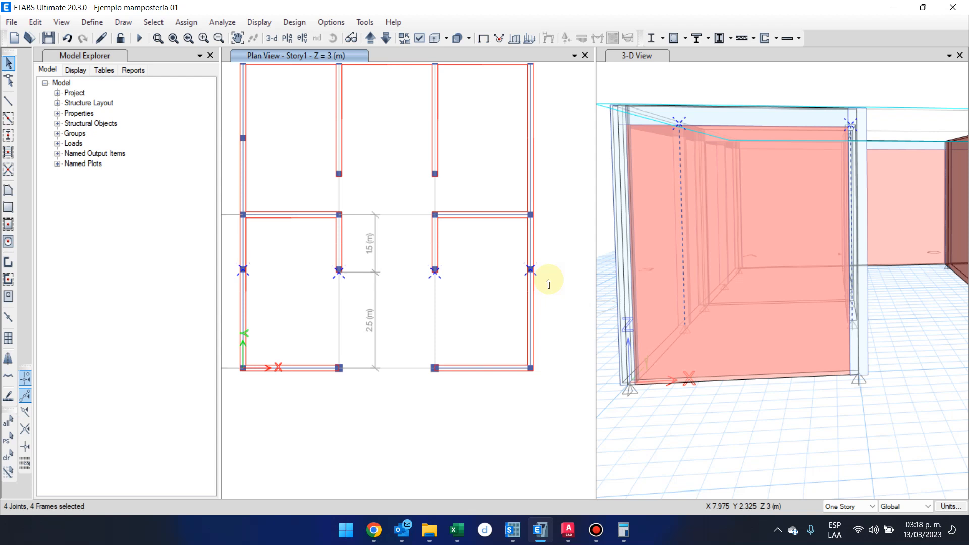
left_click(473, 264)
left_click_drag(509, 242, 555, 300)
key("Delete")
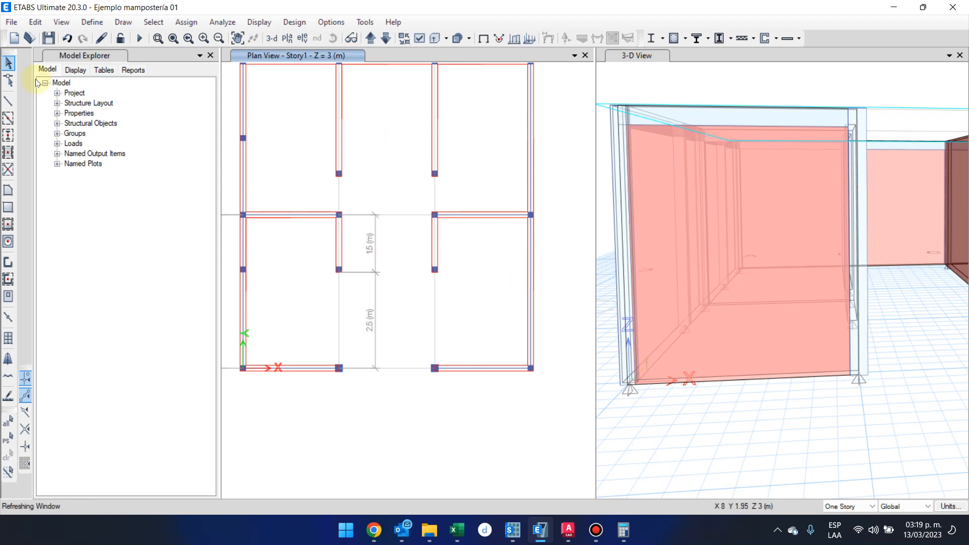
Start Quick Draw Columns with the M15x15 section and compute the offset -150 + 7.5 in the Windows Calculator.
left_click(8, 136)
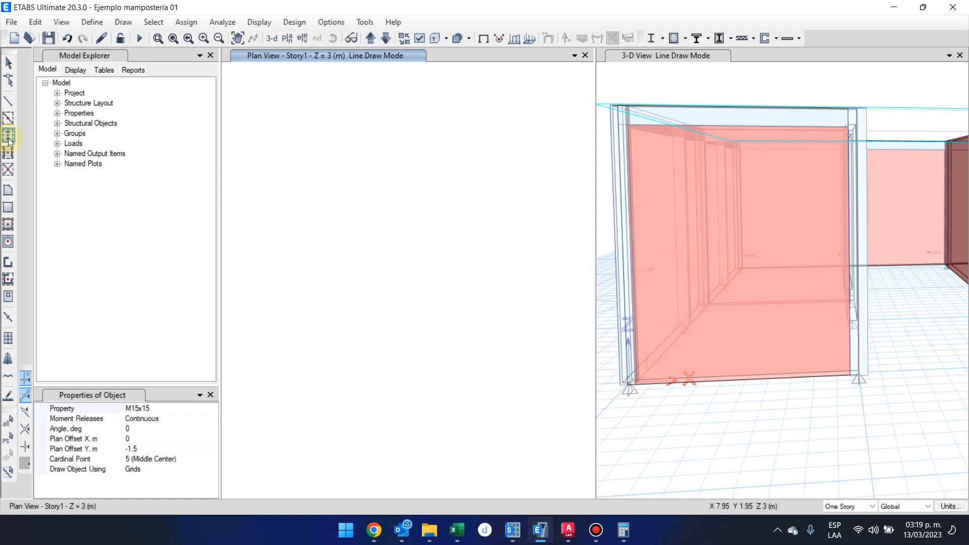
left_click(8, 137)
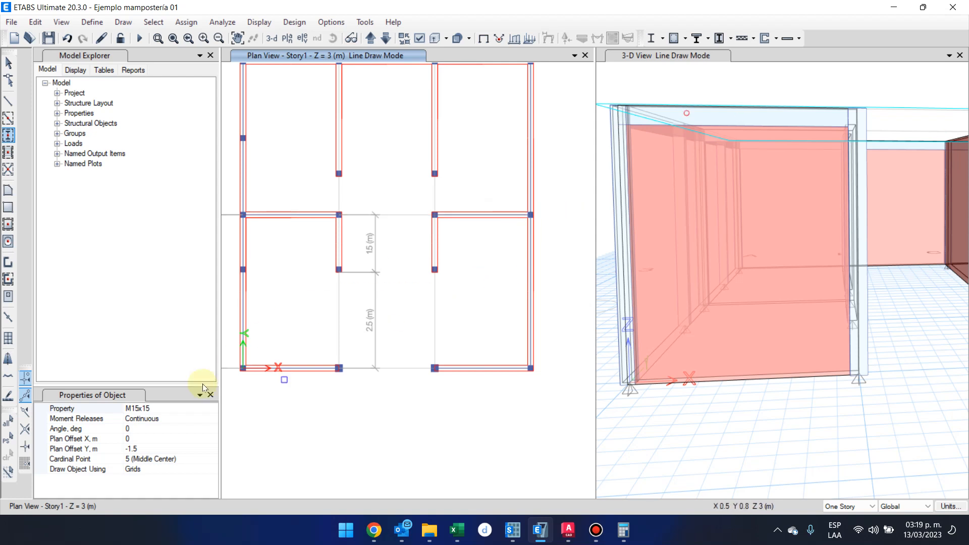
left_click(159, 448)
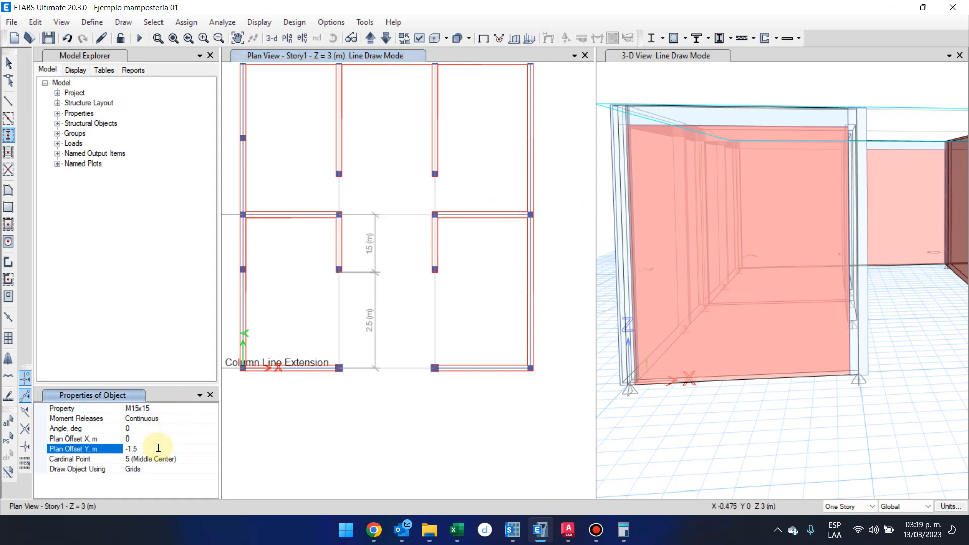
key("alt+Tab")
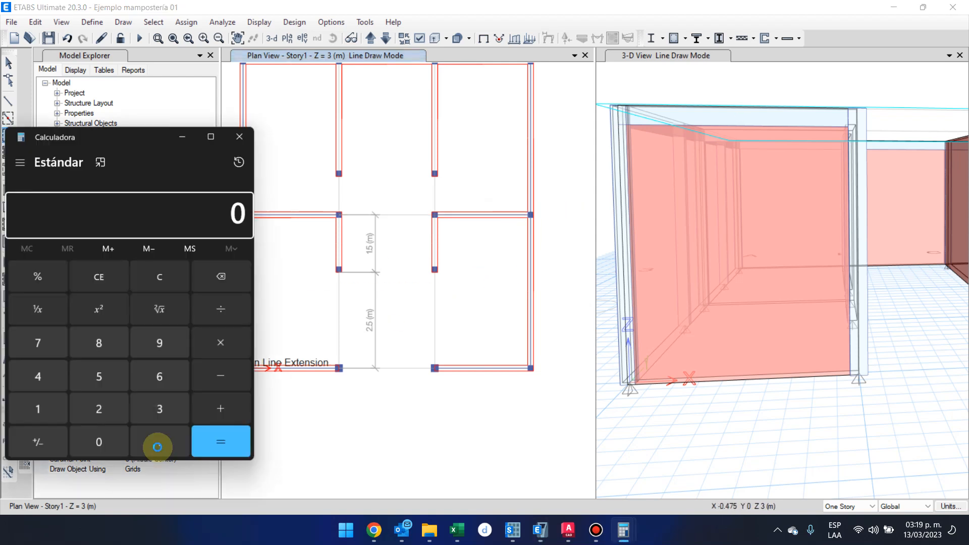
type("-")
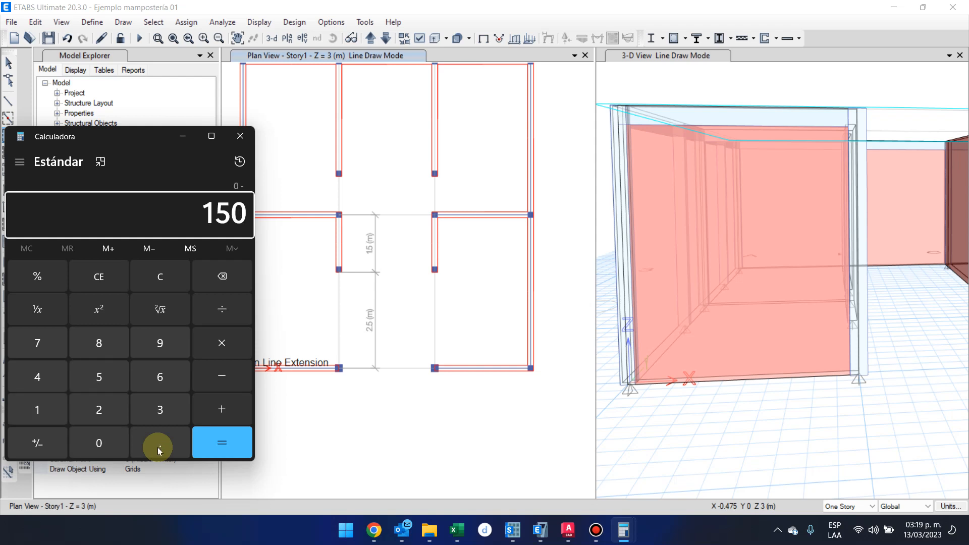
type("150 + 7.5")
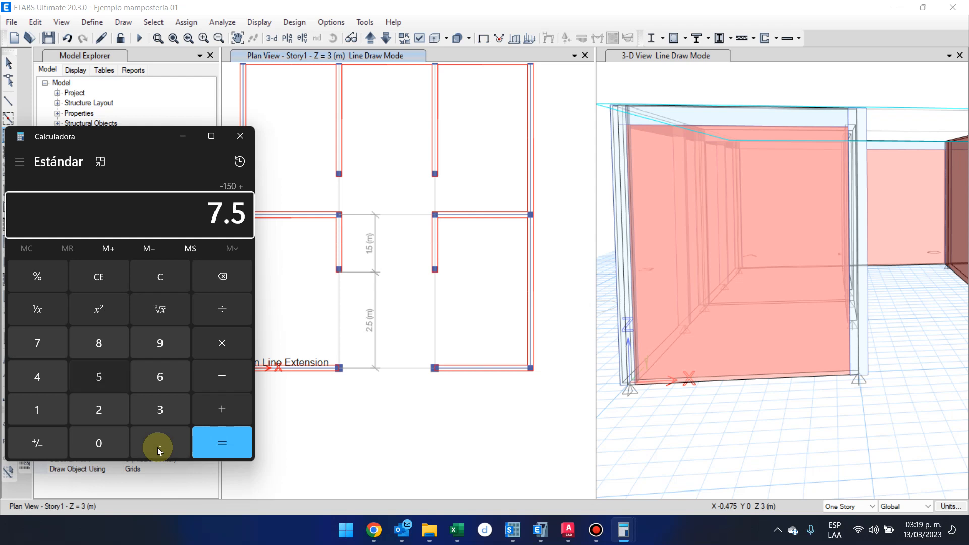
key("Return")
left_click_drag(129, 142, 329, 61)
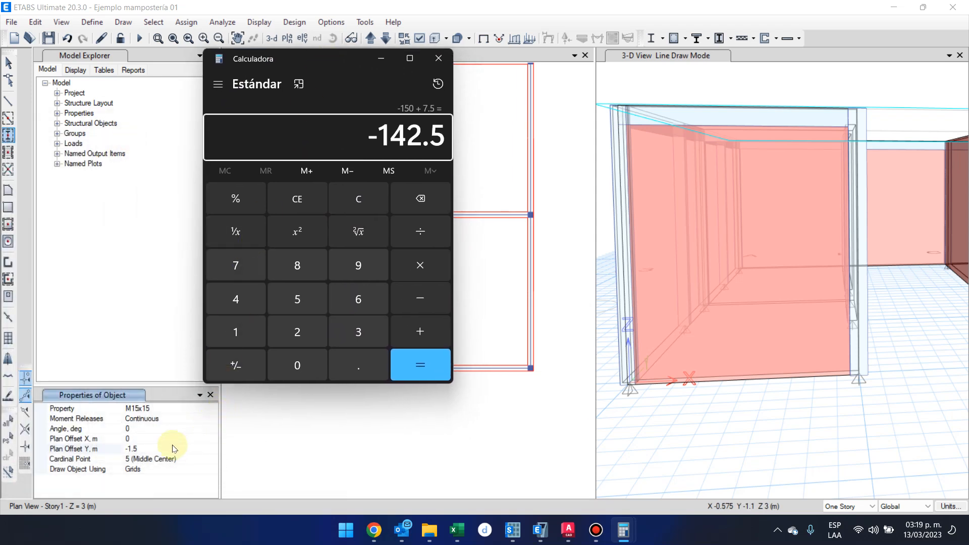
Place an M15x15 column on the grid D wall using a plan offset Y of -1.425 m from grid point D-2.
left_click(147, 448)
key("BackSpace")
type("425")
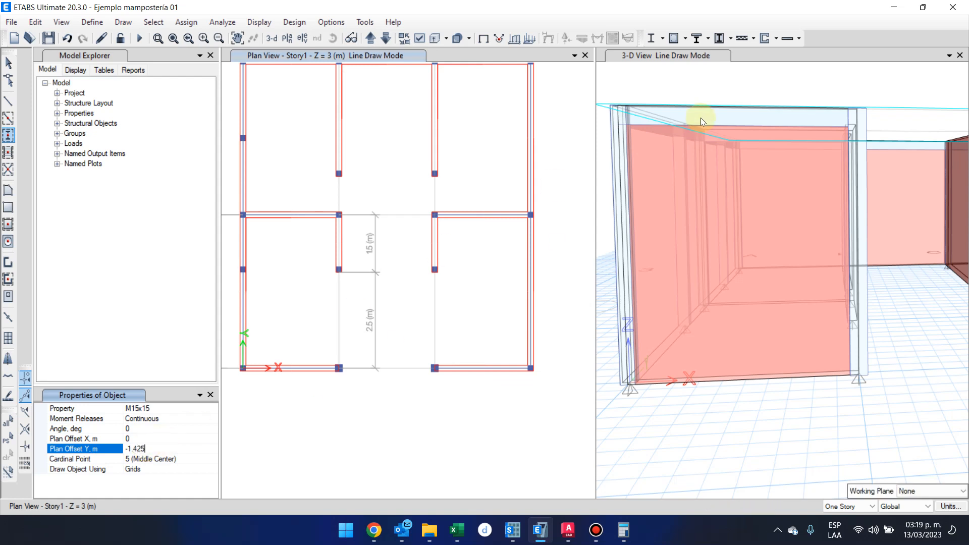
left_click(154, 440)
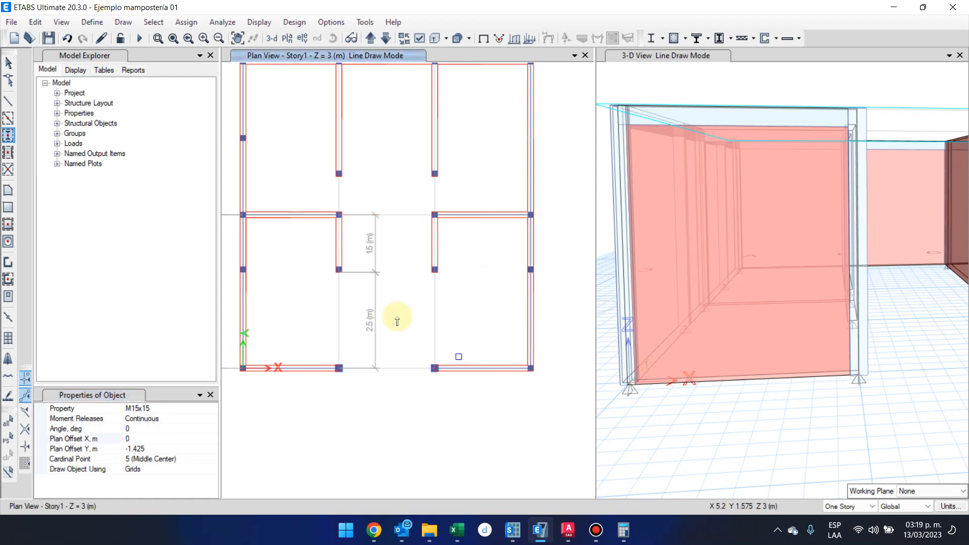
key("Escape")
mouse_move(591, 540)
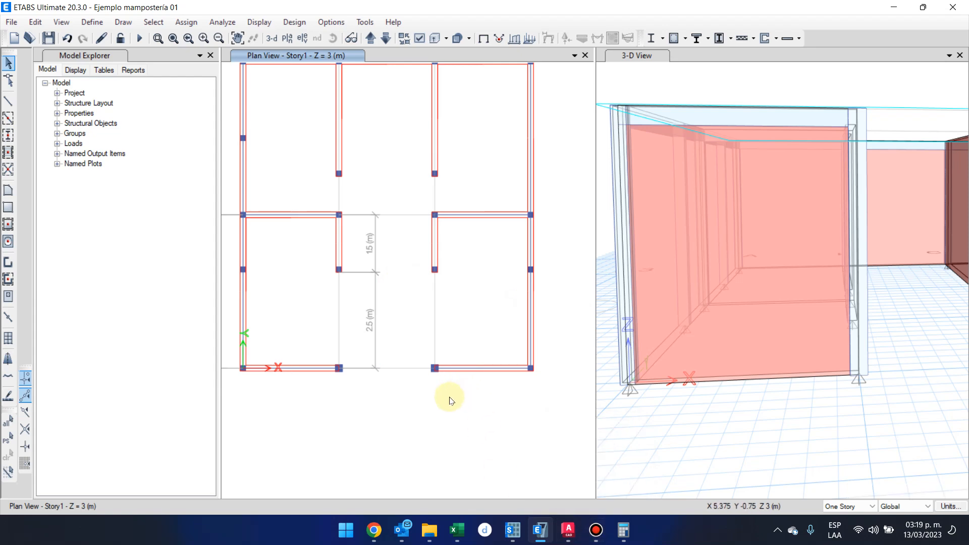
scroll(434, 416, "down", 2)
left_click(588, 533)
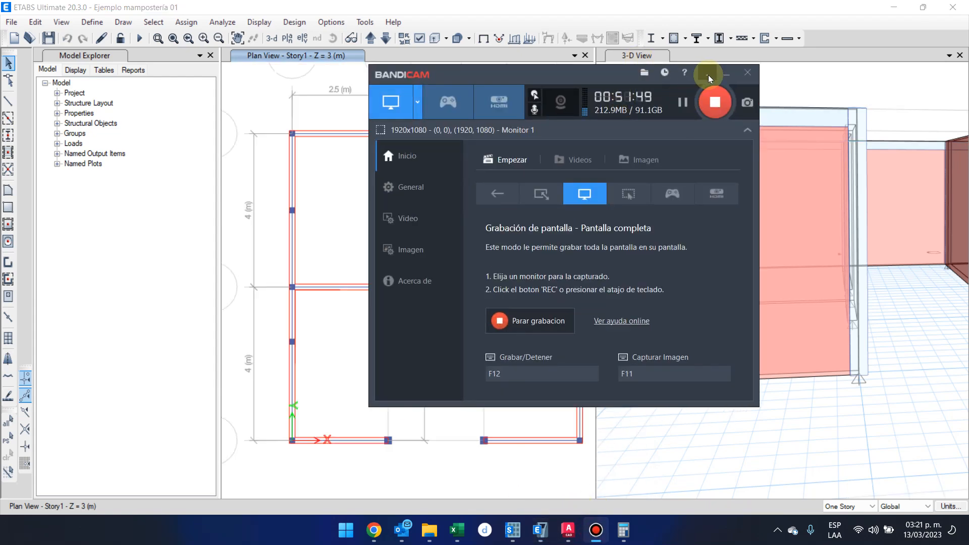
left_click(708, 75)
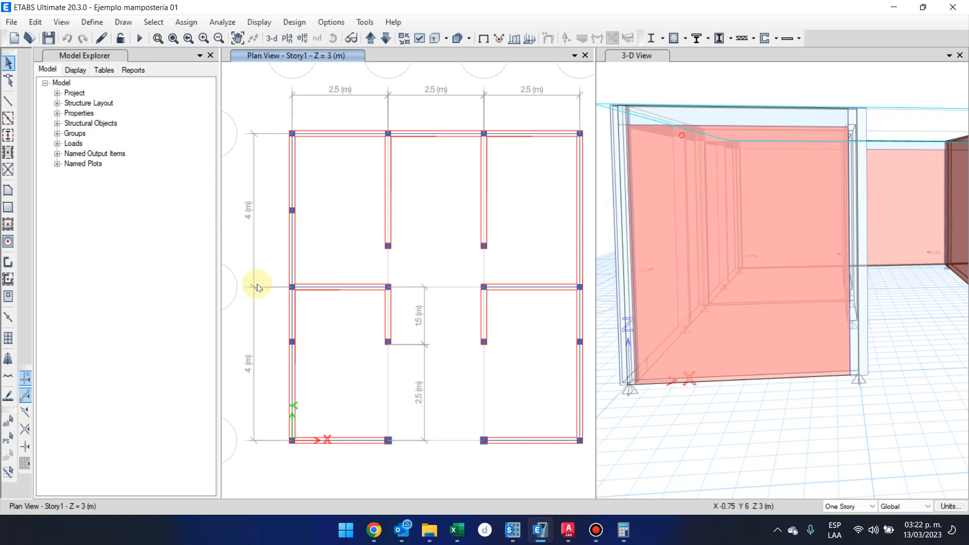
Replicate the intermediate grid A column between grids 2 and 3 linearly three times with dx 2.5 m and dy 0 m.
left_click(292, 212)
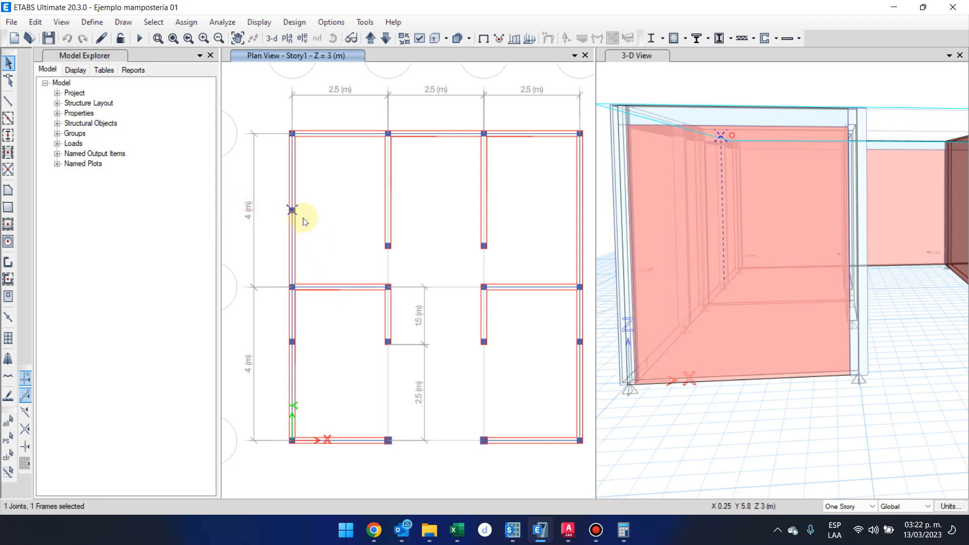
key("ctrl+r")
double_click(699, 206)
type(".")
key("BackSpace")
type("2.5")
key("Tab")
type("0")
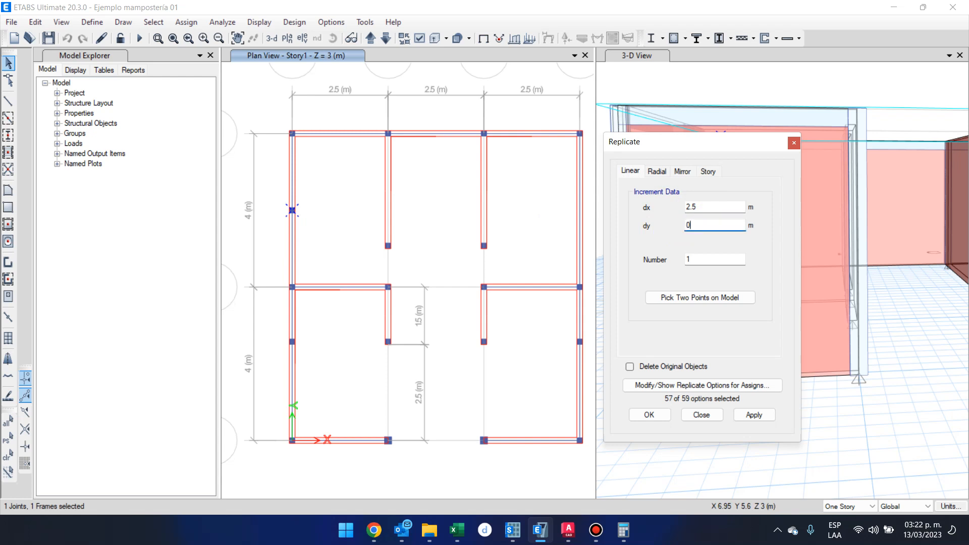
double_click(720, 260)
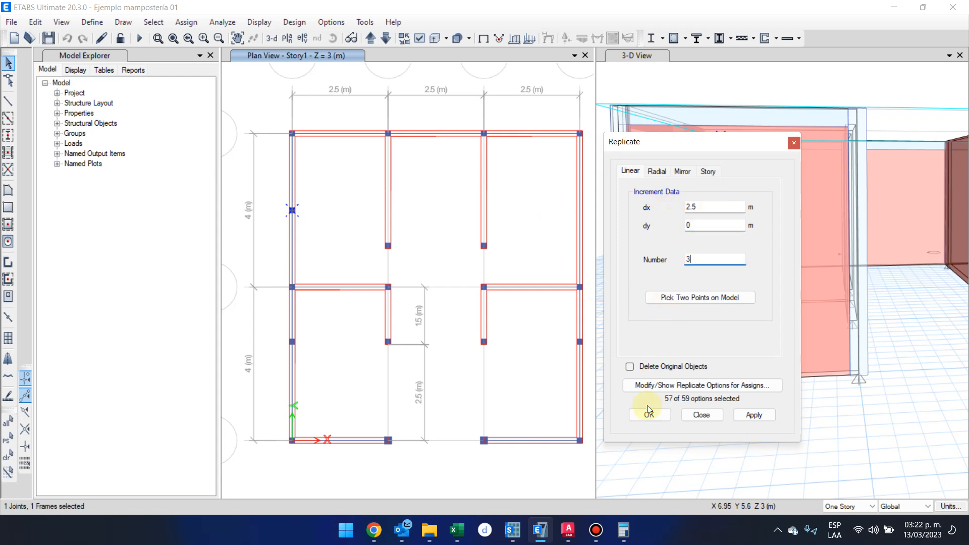
left_click(648, 415)
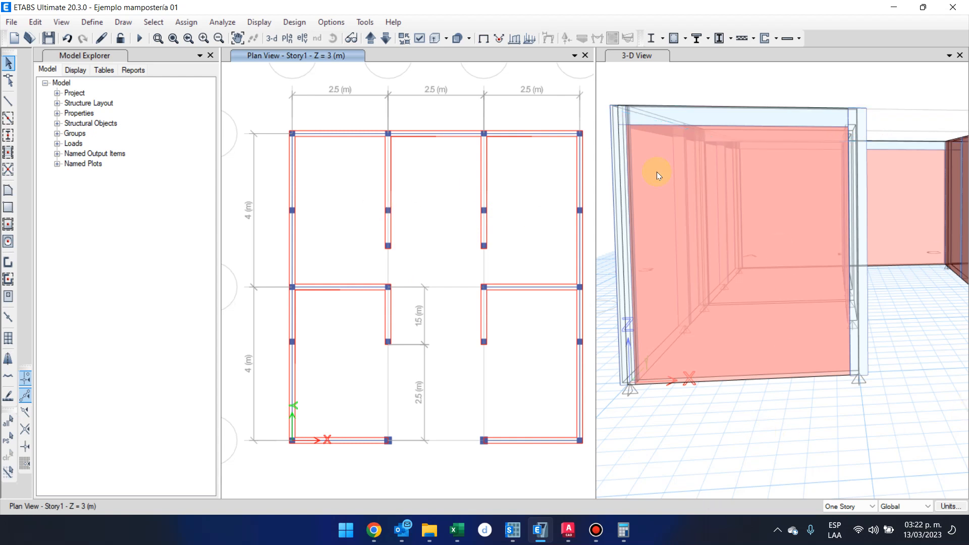
Examine the columns along the walls in the 3-D view, especially those in the short interior walls.
scroll(932, 347, "down", 3)
scroll(791, 424, "down", 3)
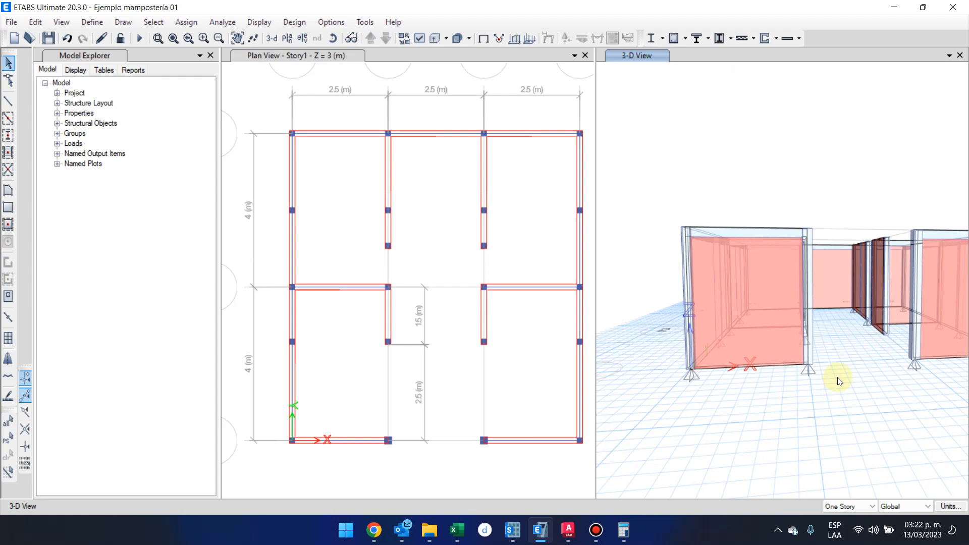
scroll(804, 424, "down", 3)
middle_click_drag(873, 364, 737, 277, "shift")
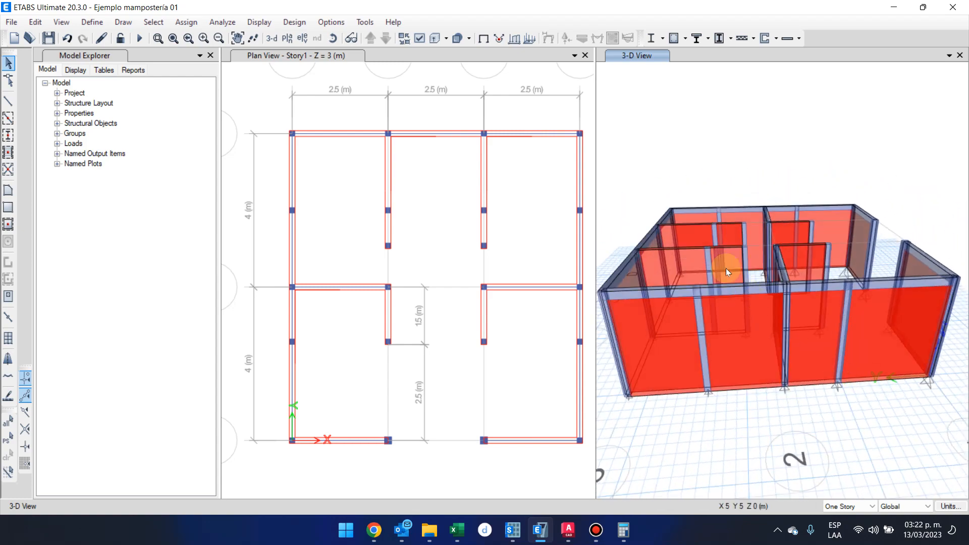
scroll(718, 268, "up", 5)
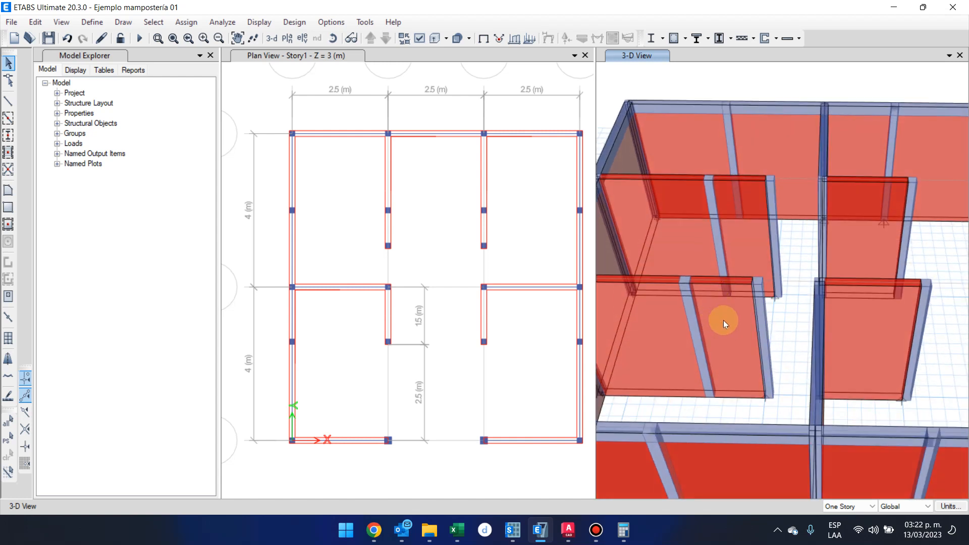
scroll(730, 320, "down", 5)
scroll(731, 320, "up", 5)
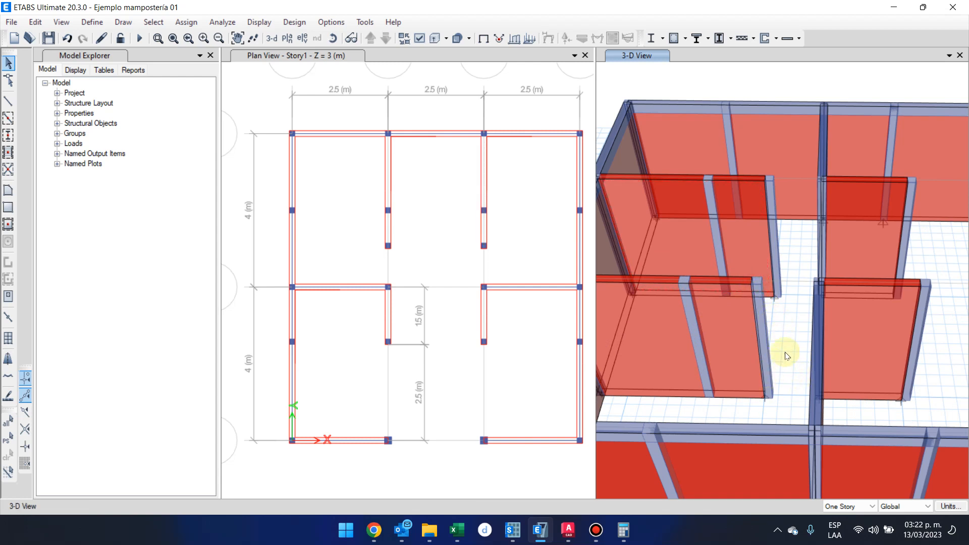
Examine the columns and walls on grids B and C by selecting them in the 3-D and plan views.
left_click(750, 352)
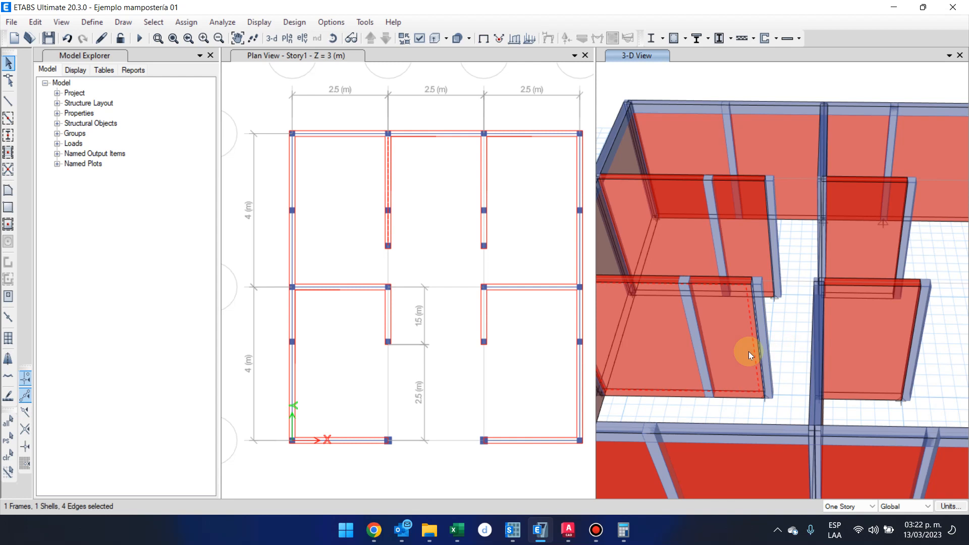
left_click(748, 352)
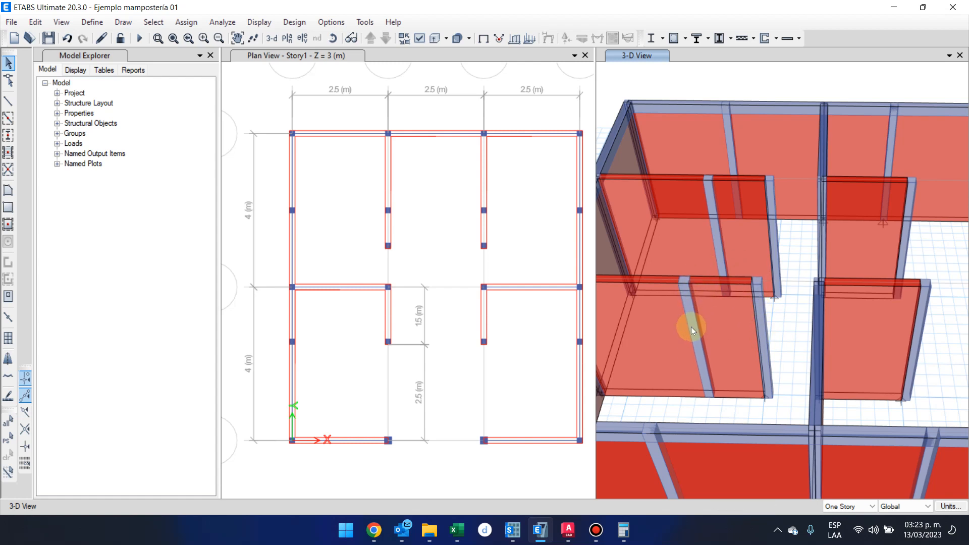
left_click_drag(363, 191, 536, 218)
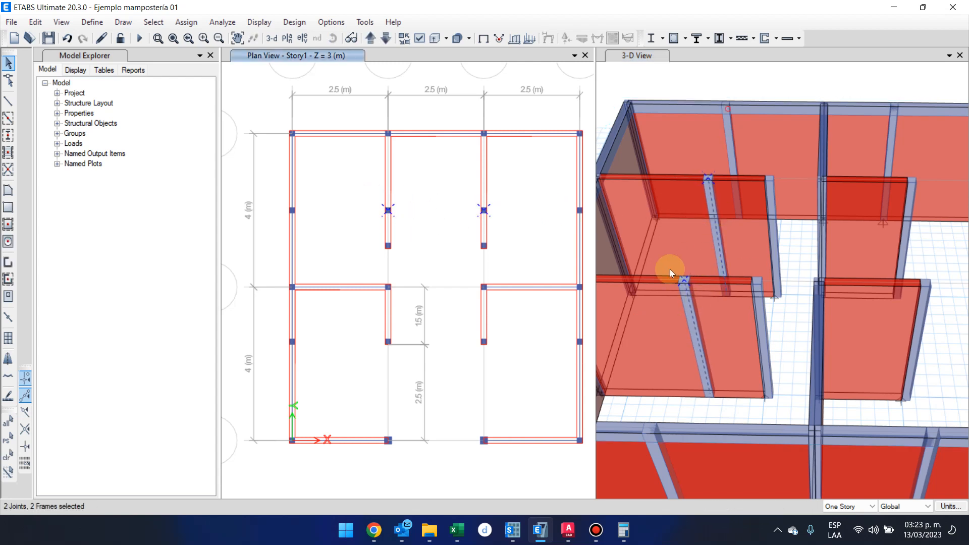
left_click(262, 158)
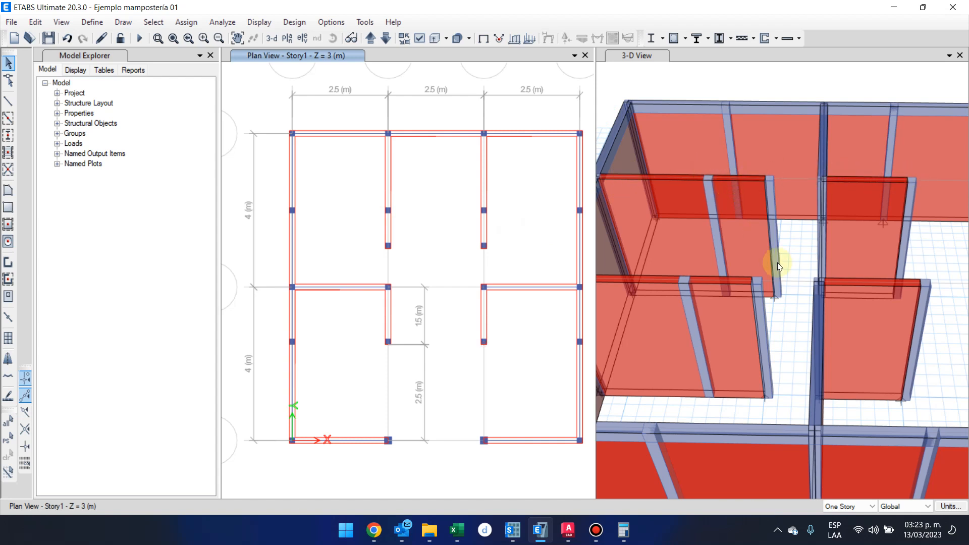
Draw Solera 20x15 frame lines along grid B from grid 2 through the wall-end and intermediate columns to grid 3.
left_click(8, 102)
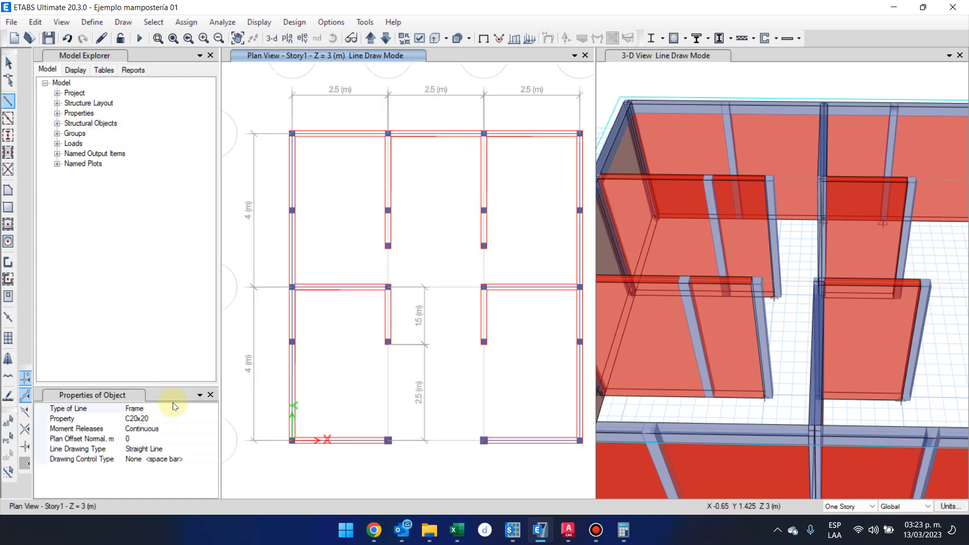
left_click(166, 419)
left_click(211, 420)
left_click(412, 304)
scroll(381, 330, "down", 3)
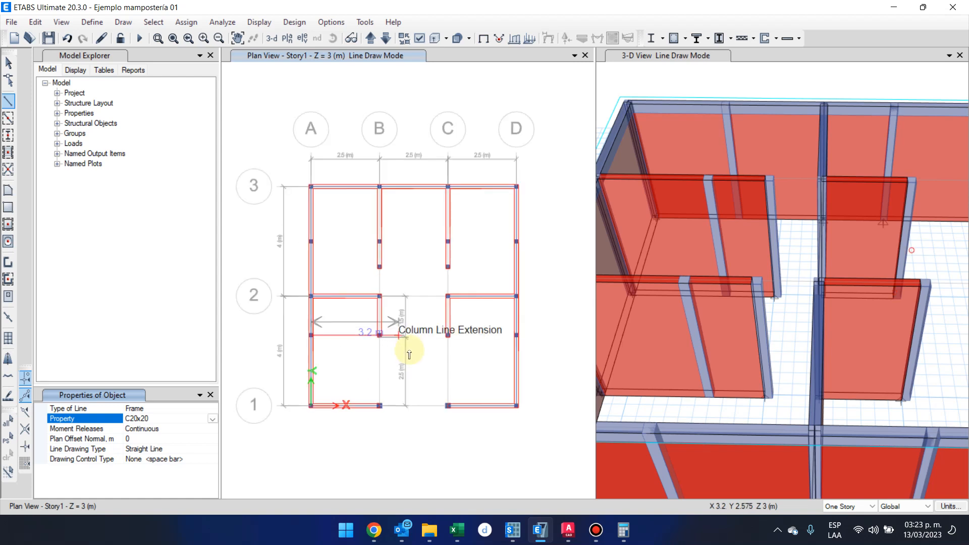
scroll(398, 336, "up", 3)
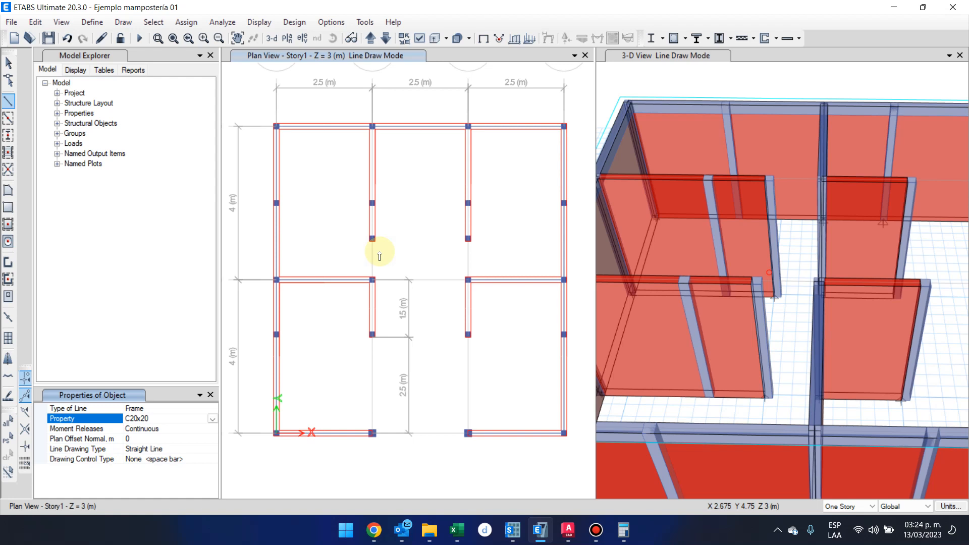
left_click(213, 419)
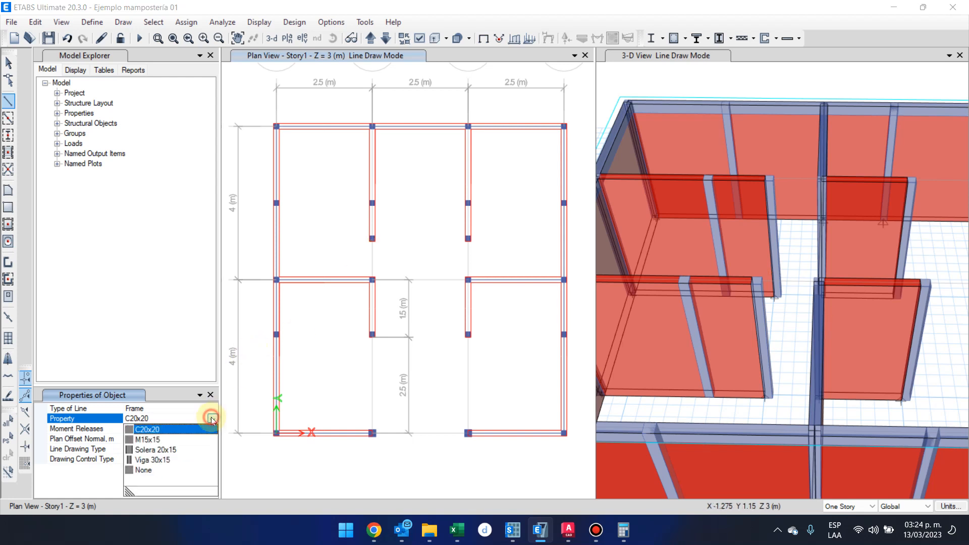
left_click(176, 450)
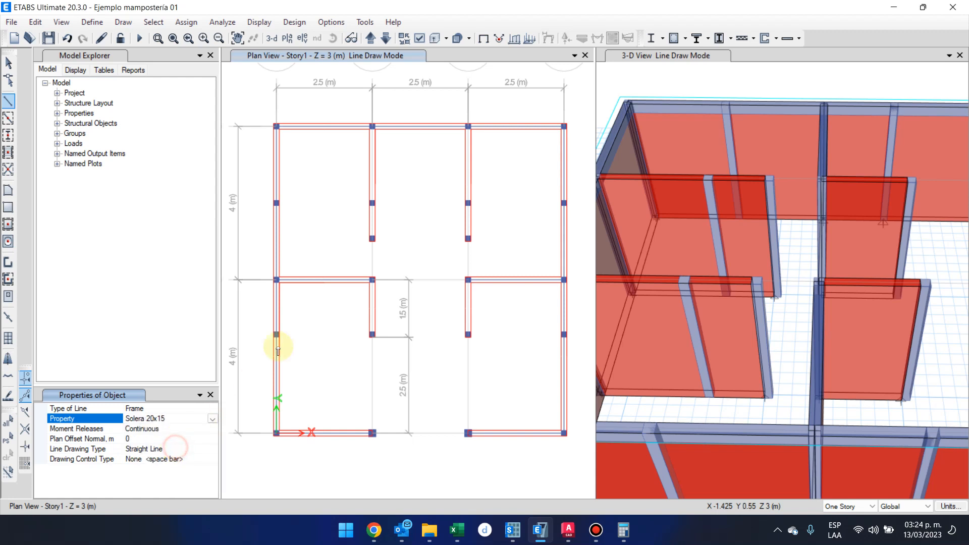
left_click(372, 282)
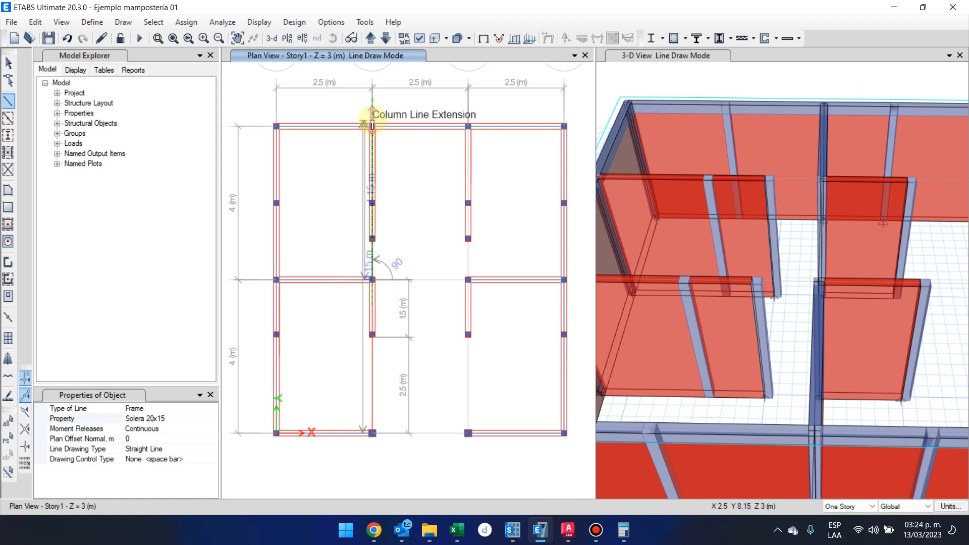
left_click(372, 242)
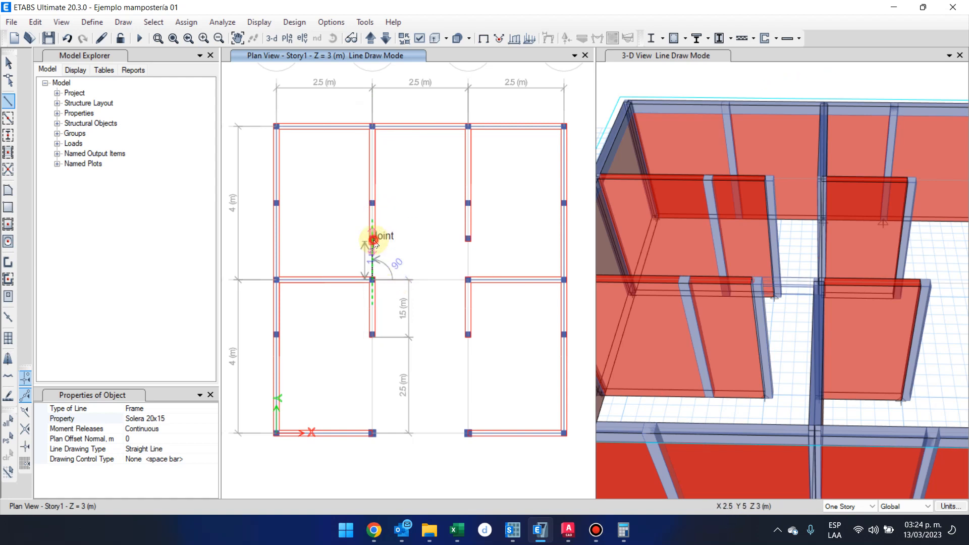
left_click(372, 204)
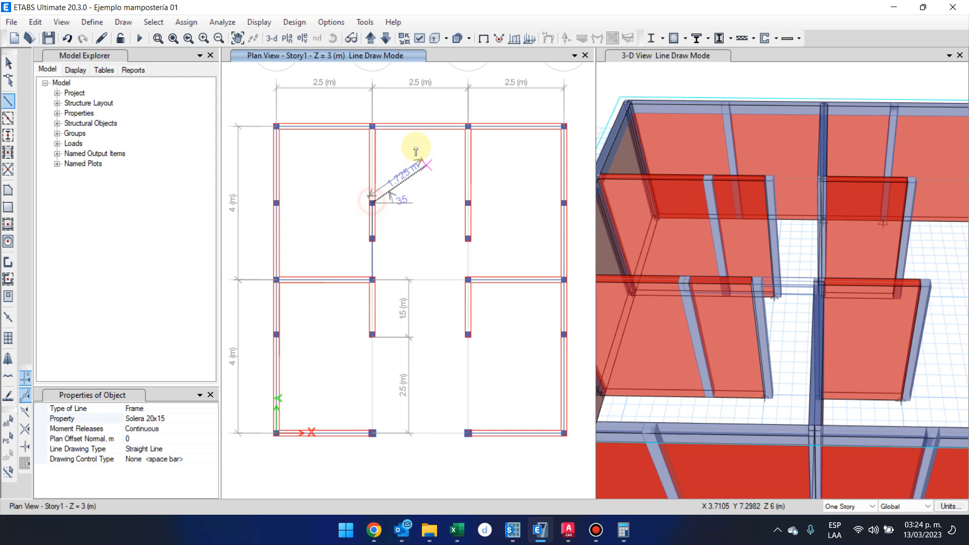
left_click(372, 129)
key("Escape")
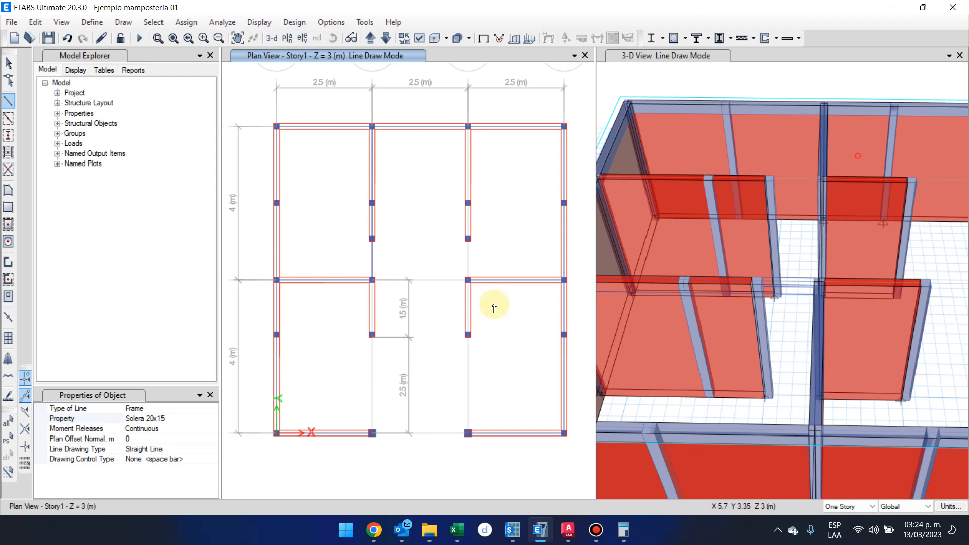
Draw Solera 20x15 frame lines along grid C from grid 2 through the wall-end and intermediate columns to grid 3, and end line drawing.
left_click(470, 280)
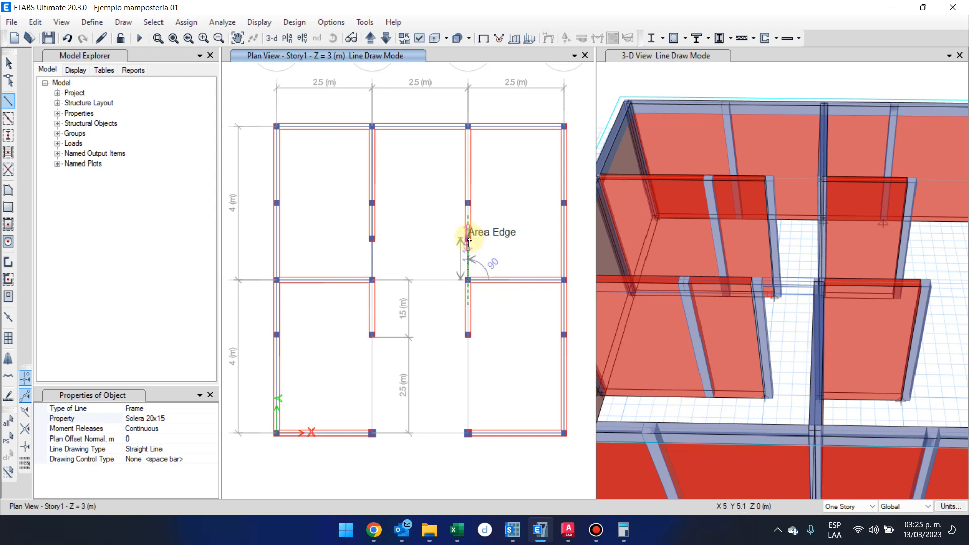
scroll(468, 243, "up", 6)
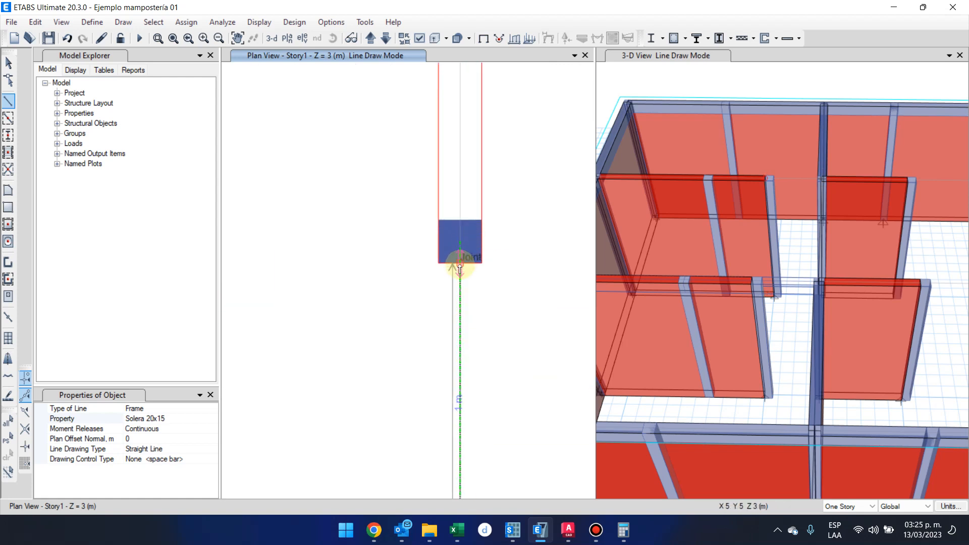
scroll(460, 269, "down", 6)
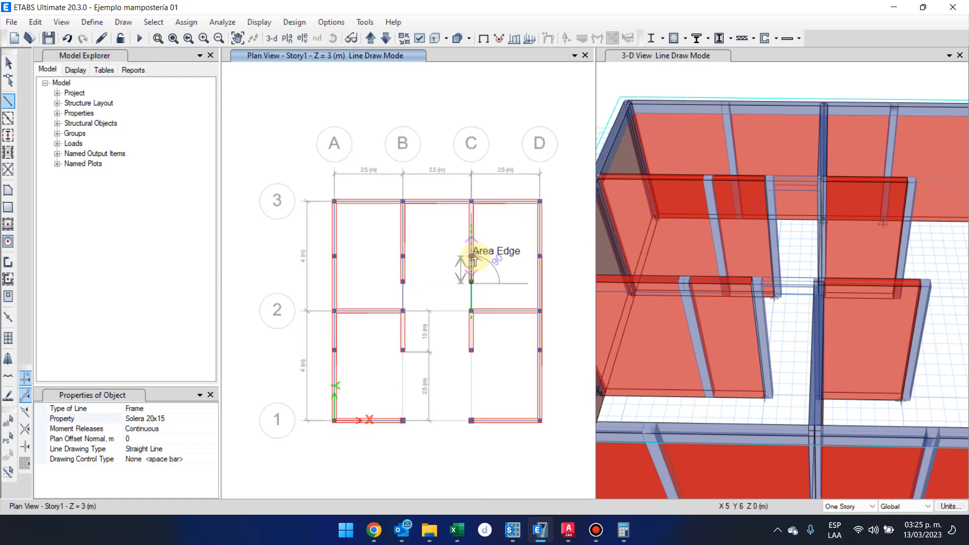
scroll(475, 261, "up", 6)
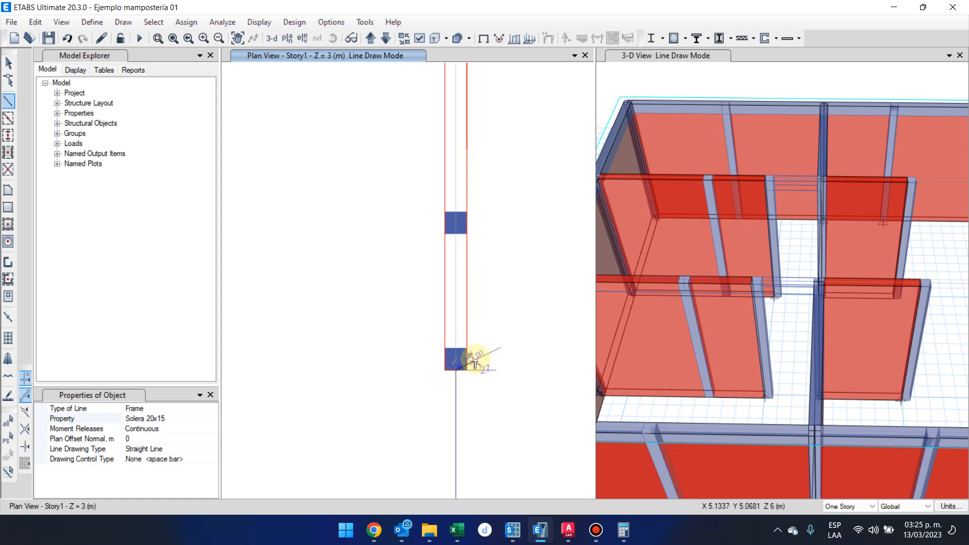
left_click(455, 228)
scroll(504, 227, "down", 3)
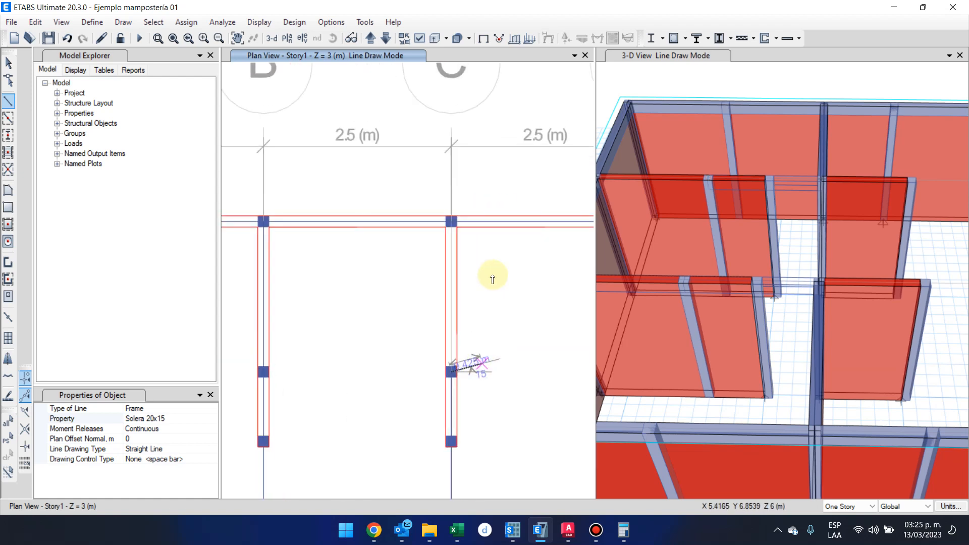
left_click(451, 221)
right_click(513, 339)
middle_click_drag(339, 344, 372, 197)
key("Escape")
Check the frame segments on grid B between the intermediate column, the wall-end column and grid 2 by selecting them in plan.
left_click_drag(263, 277, 337, 331)
scroll(292, 292, "up", 3)
left_click_drag(247, 123, 436, 448)
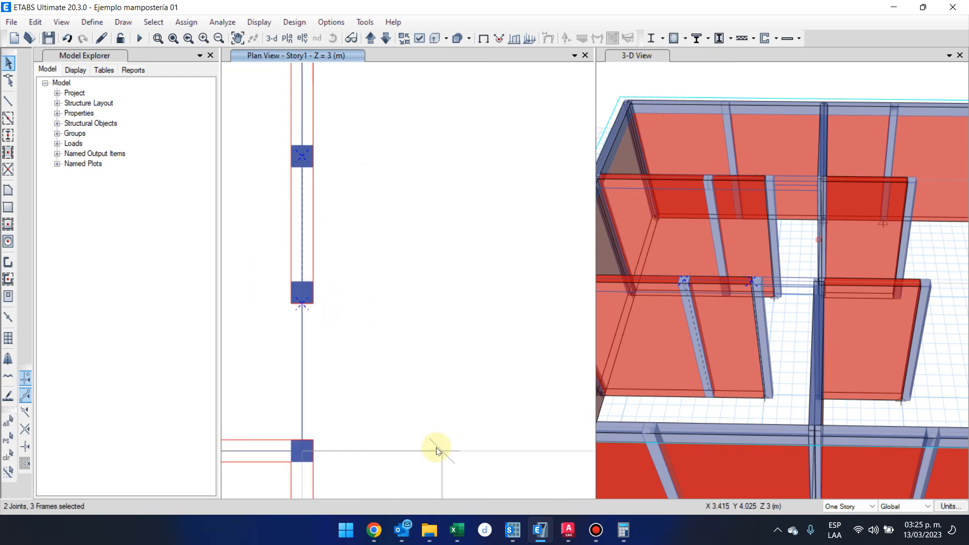
left_click_drag(352, 352, 250, 304)
left_click_drag(278, 262, 434, 399)
scroll(354, 237, "down", 5)
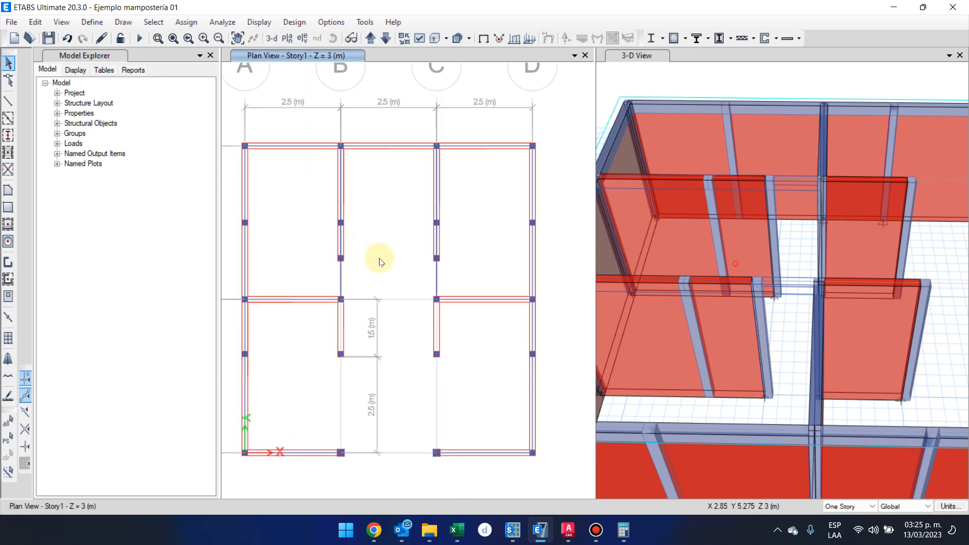
middle_click_drag(381, 273, 382, 280)
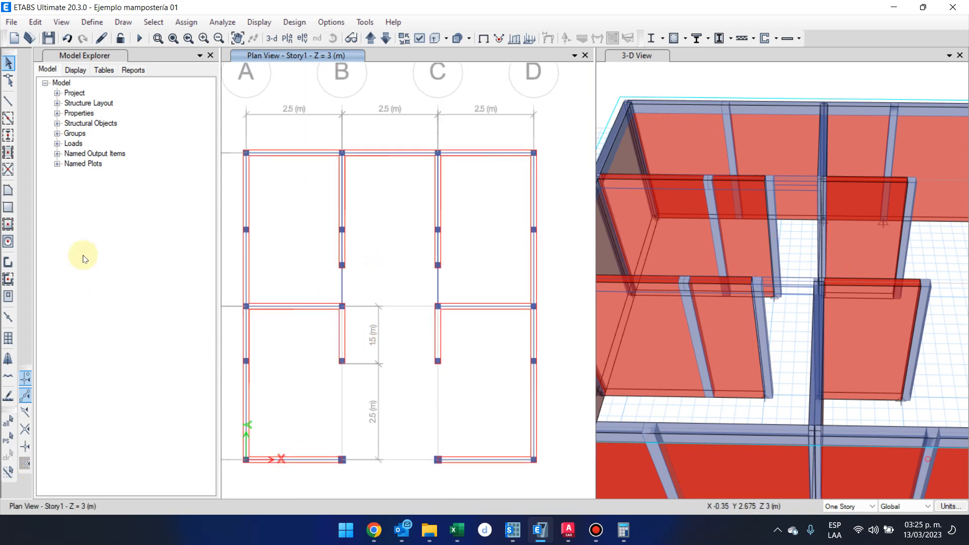
Restart frame line drawing and open the choice of section property.
left_click(9, 99)
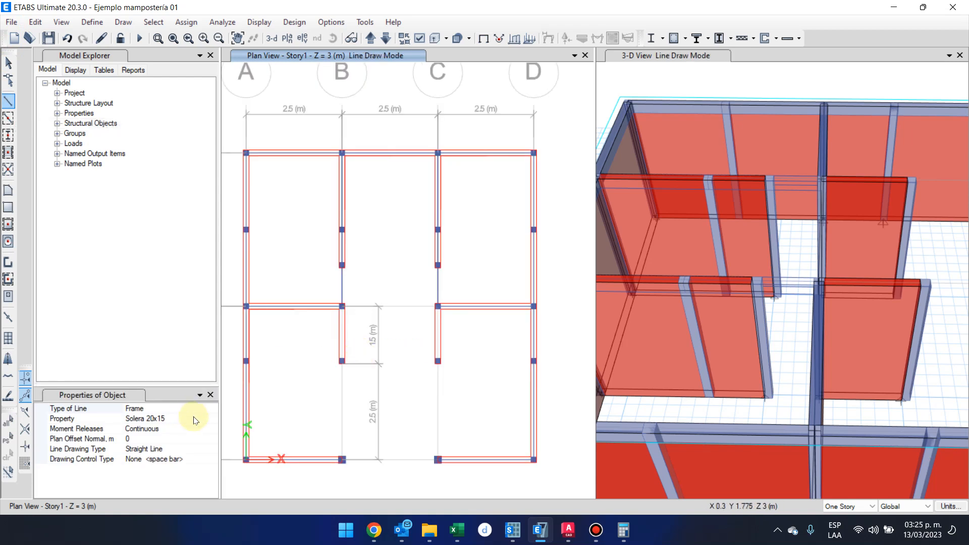
left_click(195, 419)
left_click(212, 418)
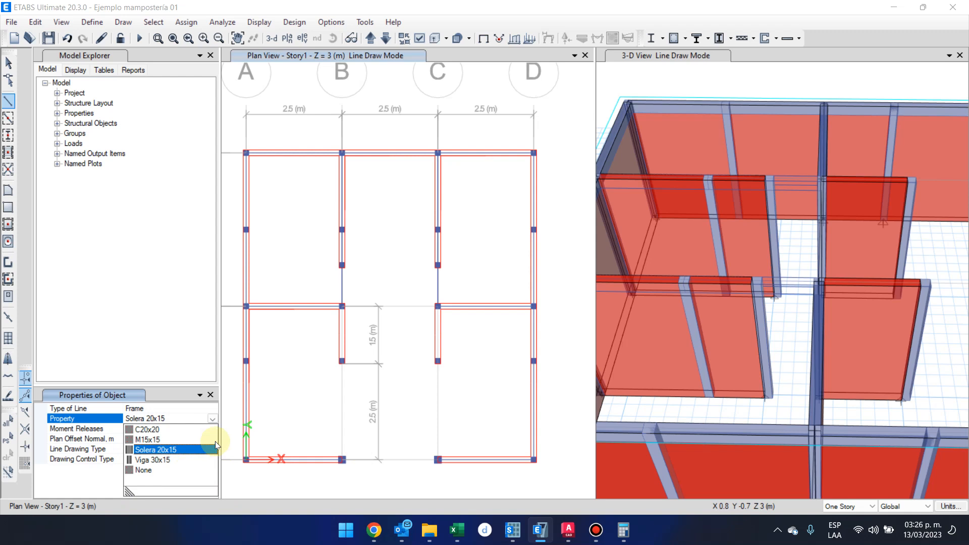
Draw Viga 30x15 frame lines along grid B from grid 1 through the wall-end column to grid 2.
left_click(214, 460)
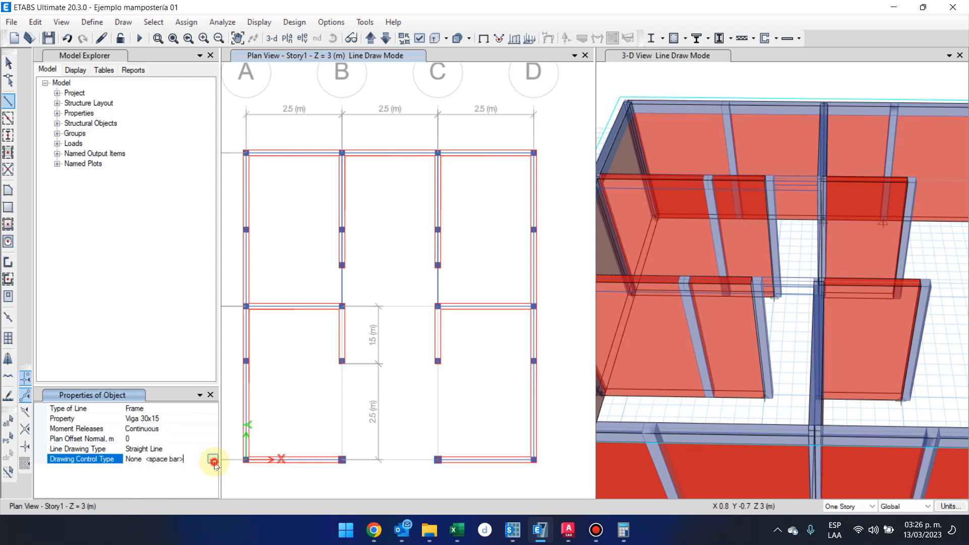
left_click(343, 461)
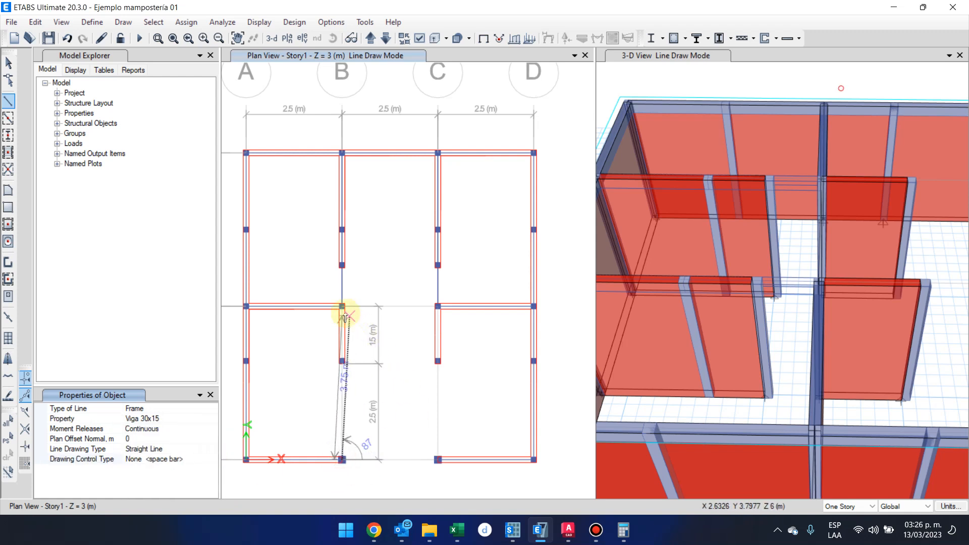
left_click(342, 361)
left_click(342, 307)
right_click(418, 405)
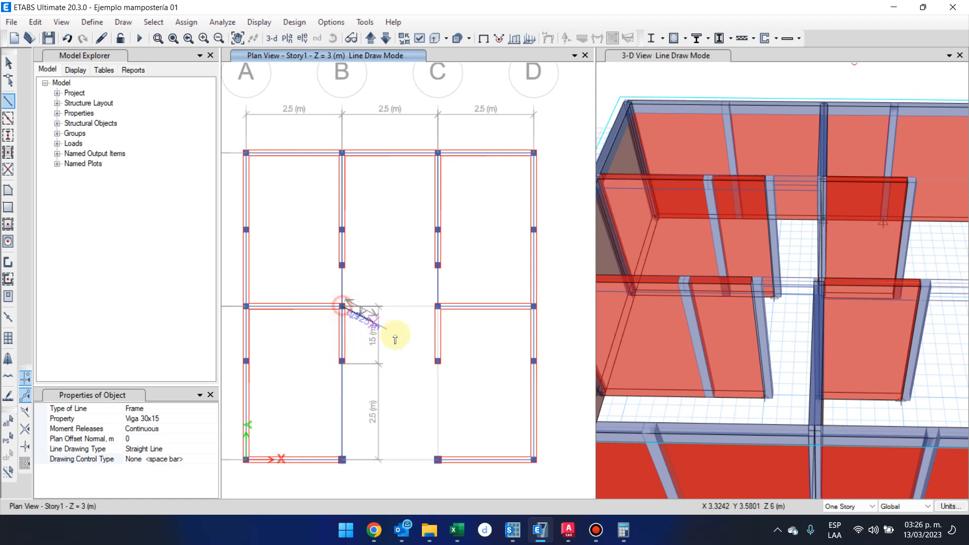
Draw Viga 30x15 frame lines along grid C from grid 1 through the wall-end column to grid 2.
left_click(438, 460)
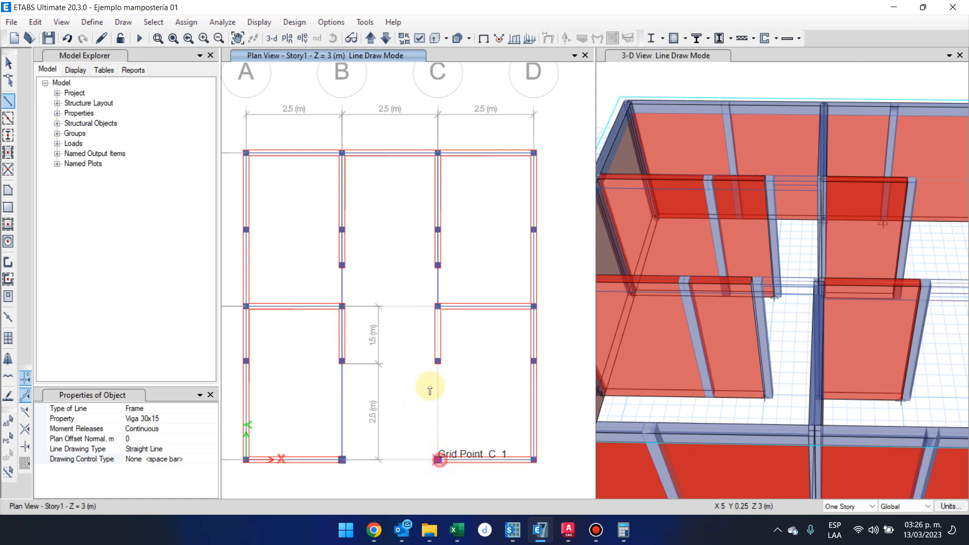
left_click(438, 363)
left_click(438, 309)
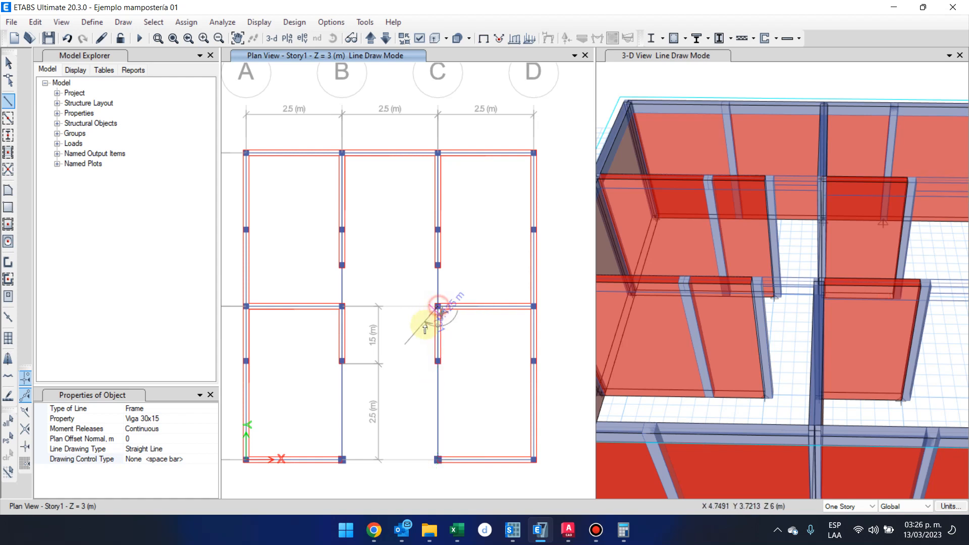
right_click(407, 412)
Draw a Viga 30x15 beam along grid 1 between grids B and C.
left_click(342, 460)
left_click(438, 460)
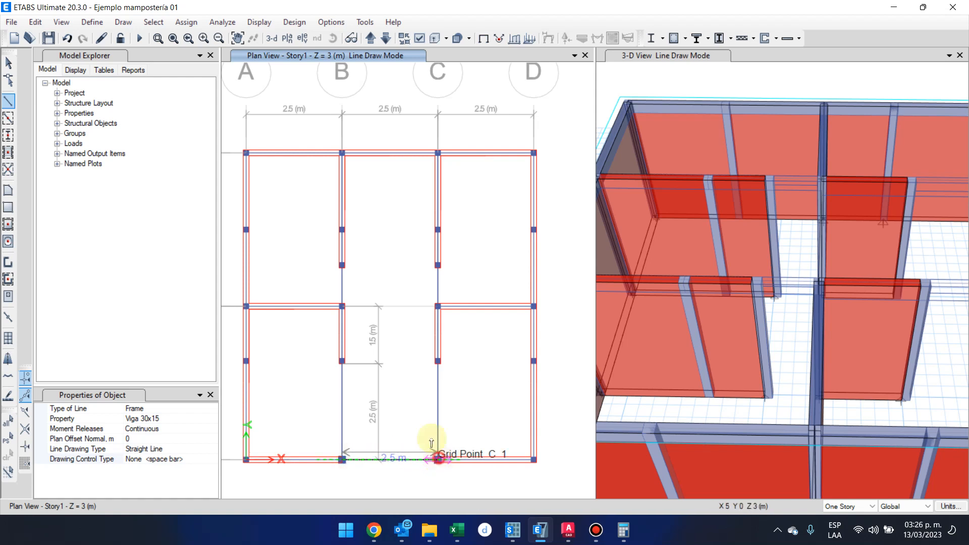
right_click(407, 358)
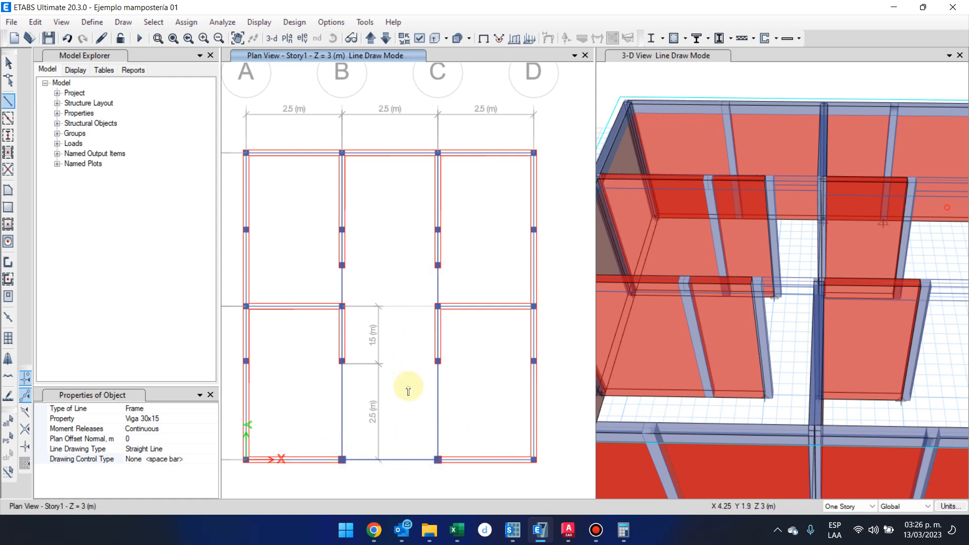
Draw a Viga 30x15 beam along grid 2 between grids B and C.
scroll(374, 279, "down", 4)
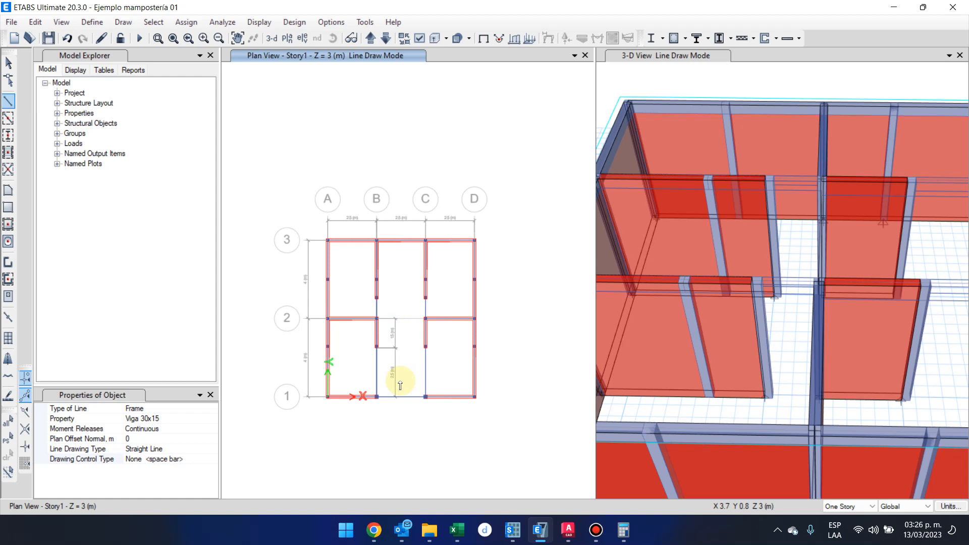
scroll(376, 319, "up", 3)
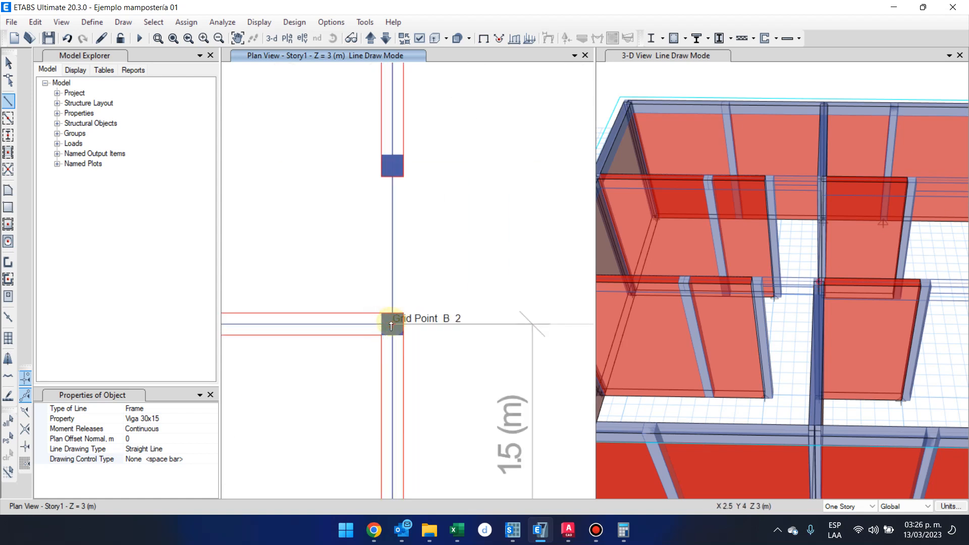
left_click(393, 326)
scroll(393, 325, "down", 4)
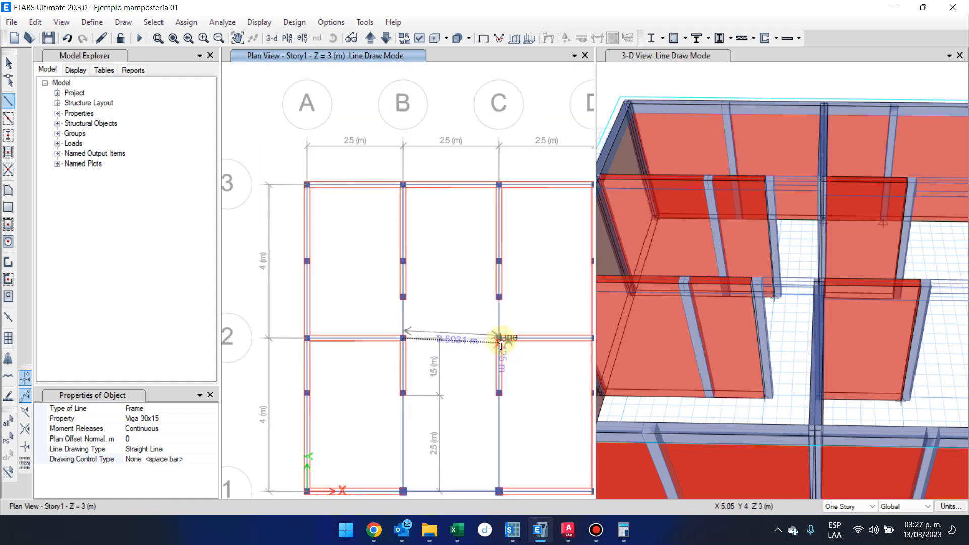
left_click(500, 338)
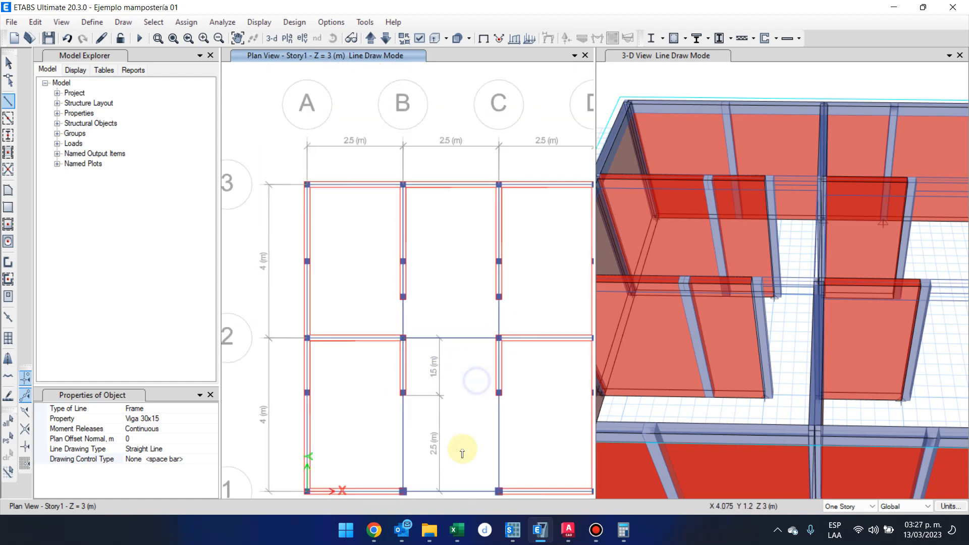
Draw Viga 30x15 beams from grid A to grid D through the intermediate columns midway between grids 2 and 3.
middle_click_drag(459, 447, 424, 385)
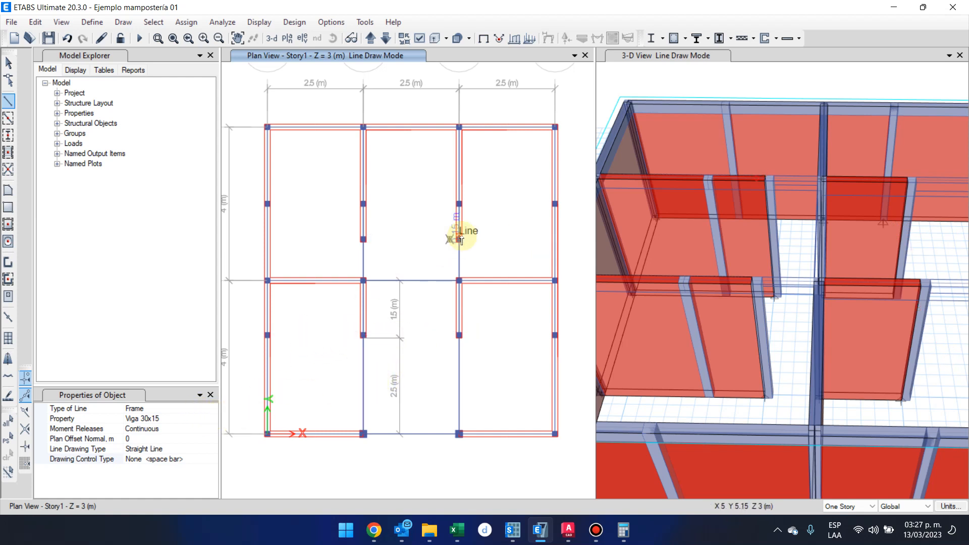
left_click(267, 204)
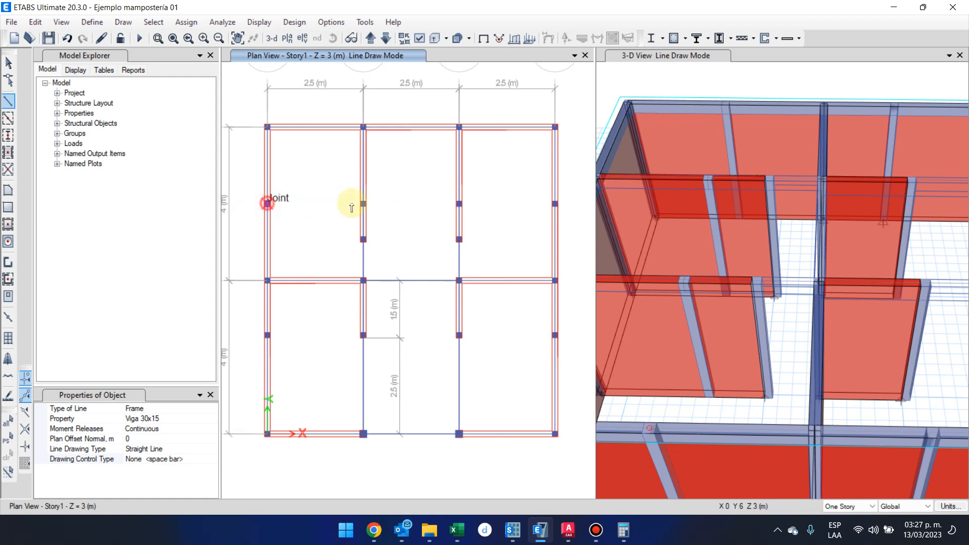
left_click(364, 204)
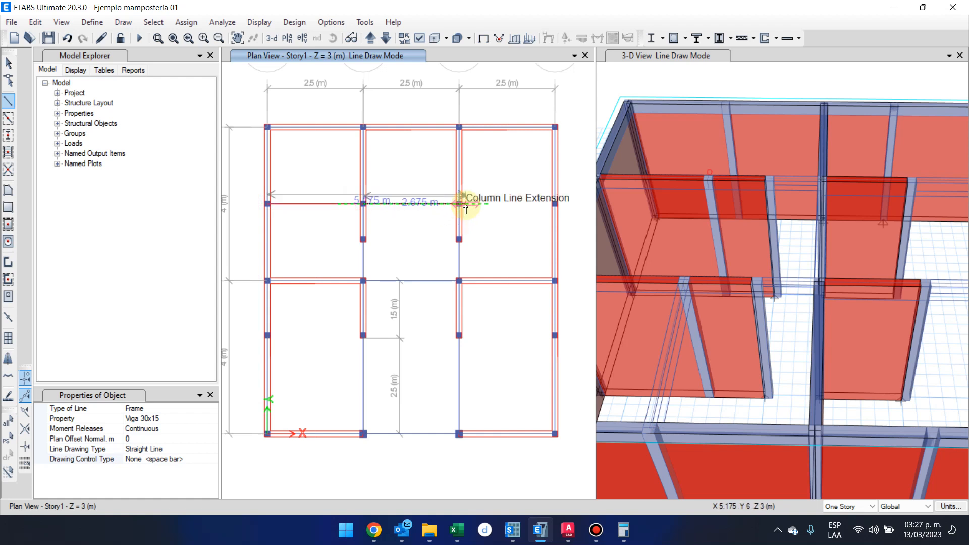
left_click(459, 204)
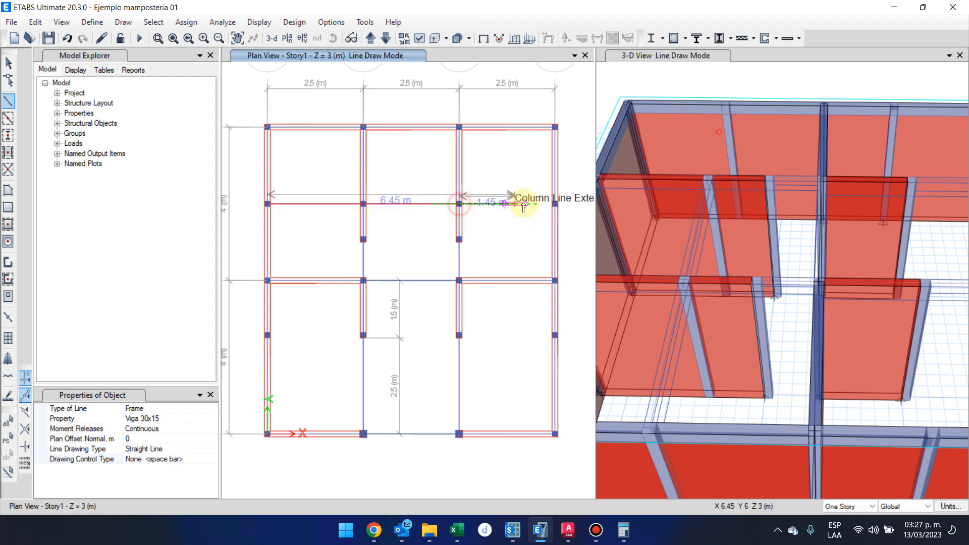
double_click(555, 204)
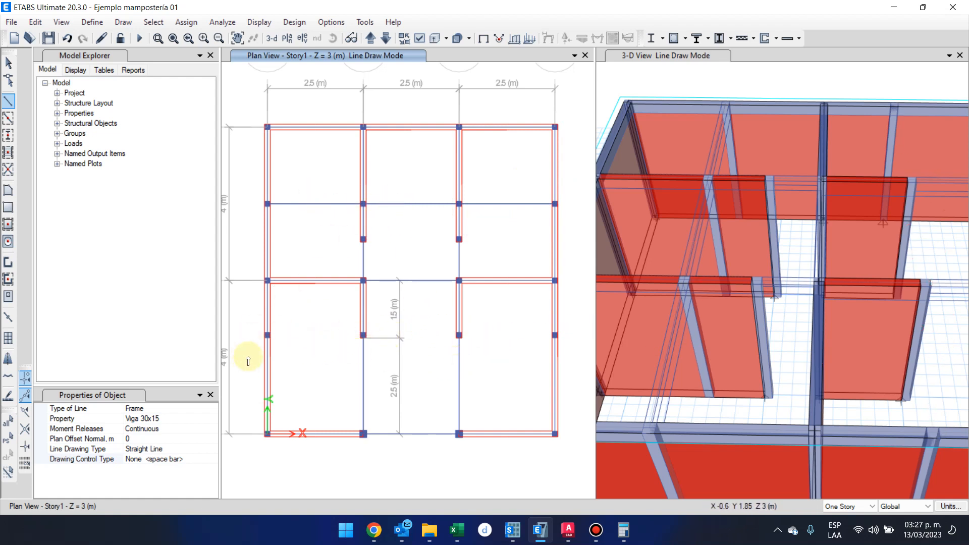
left_click(268, 335)
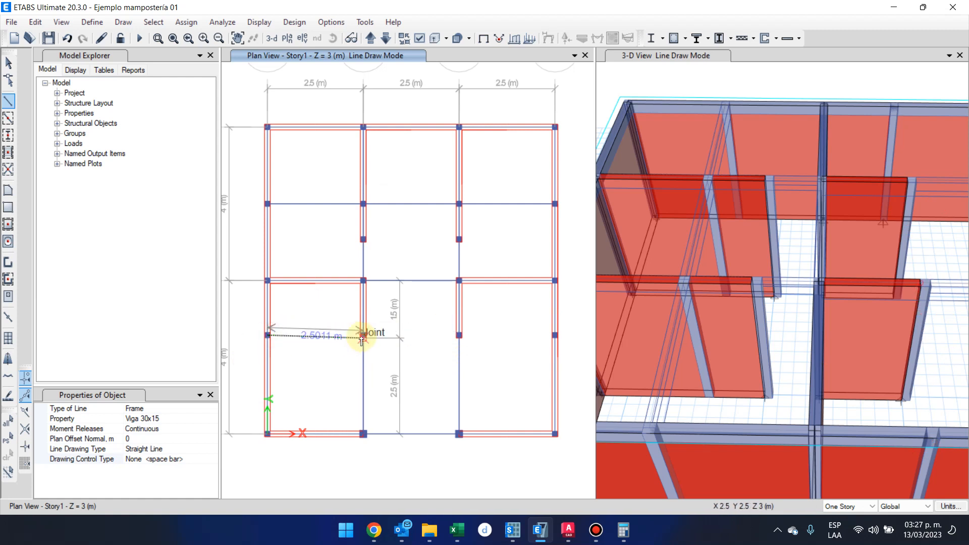
scroll(361, 340, "up", 4)
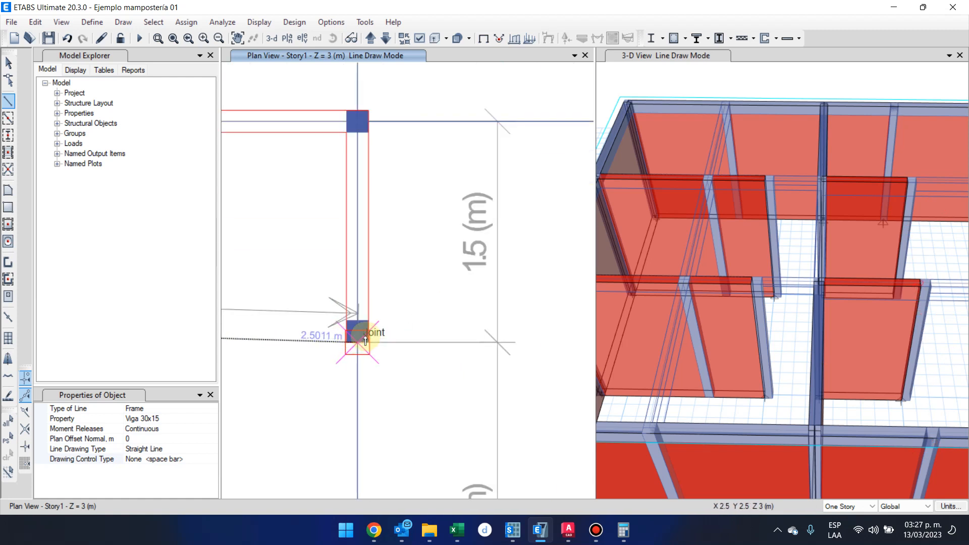
scroll(358, 343, "down", 4)
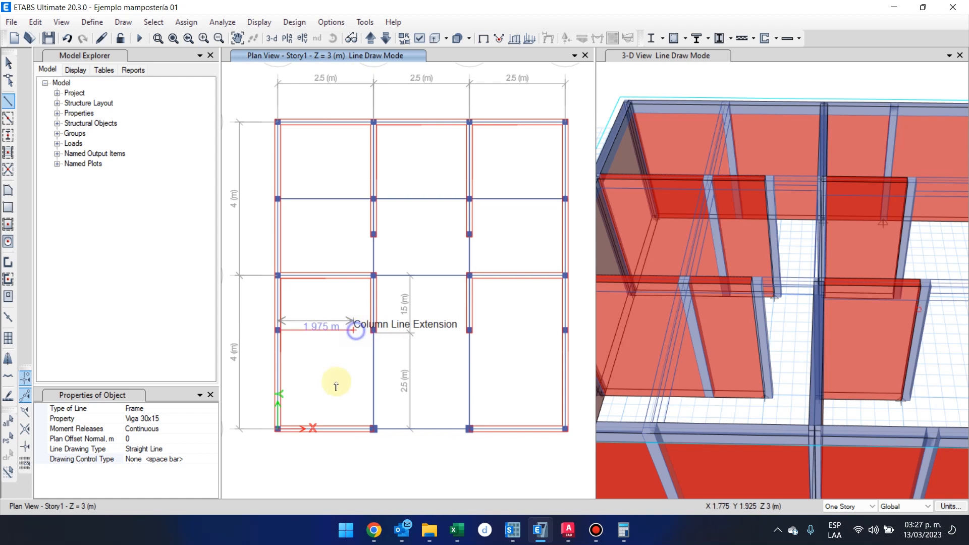
scroll(353, 339, "up", 2)
scroll(343, 328, "down", 4)
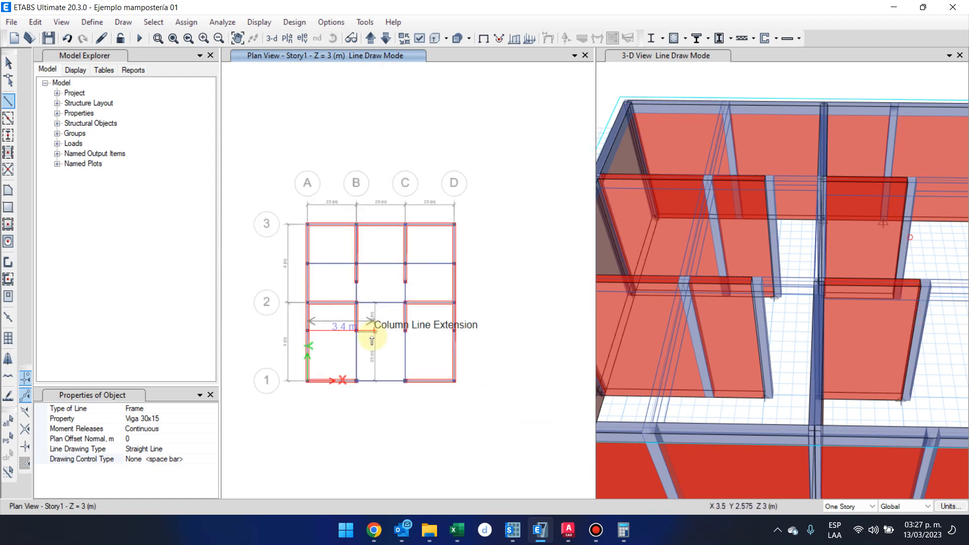
scroll(331, 347, "up", 2)
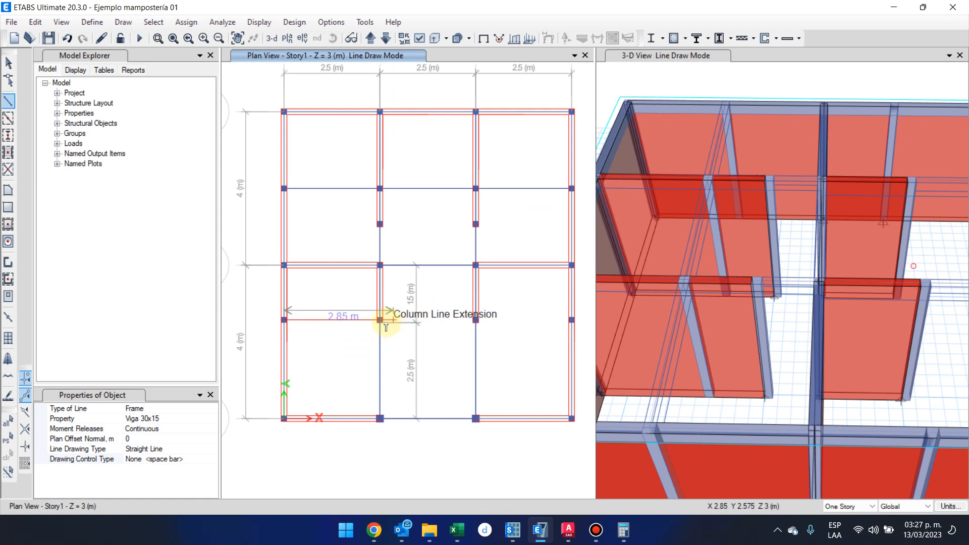
scroll(389, 321, "up", 5)
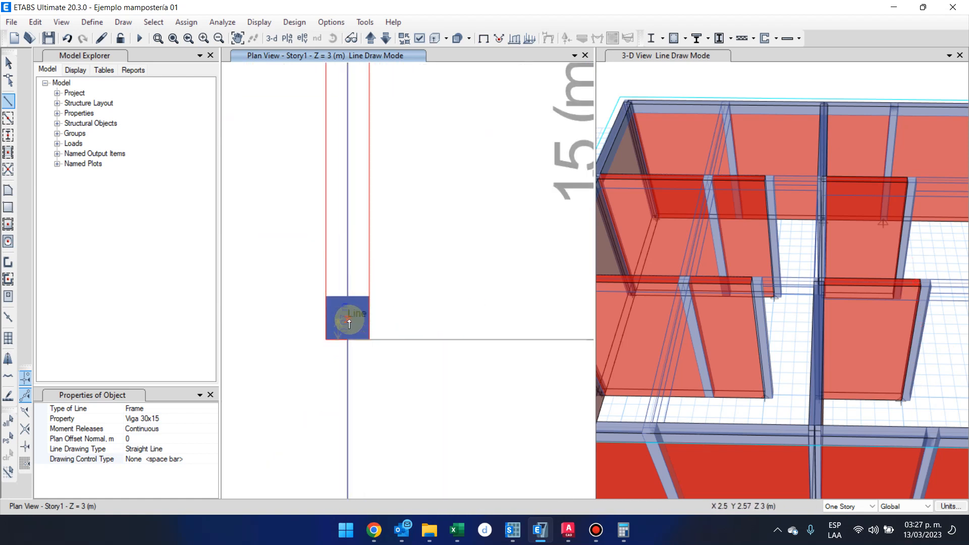
scroll(348, 344, "down", 6)
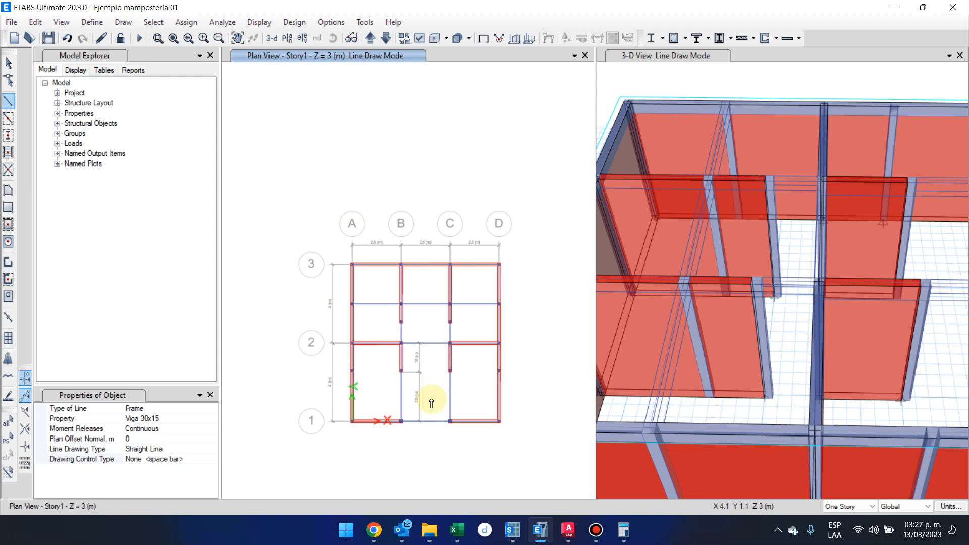
left_click(9, 64)
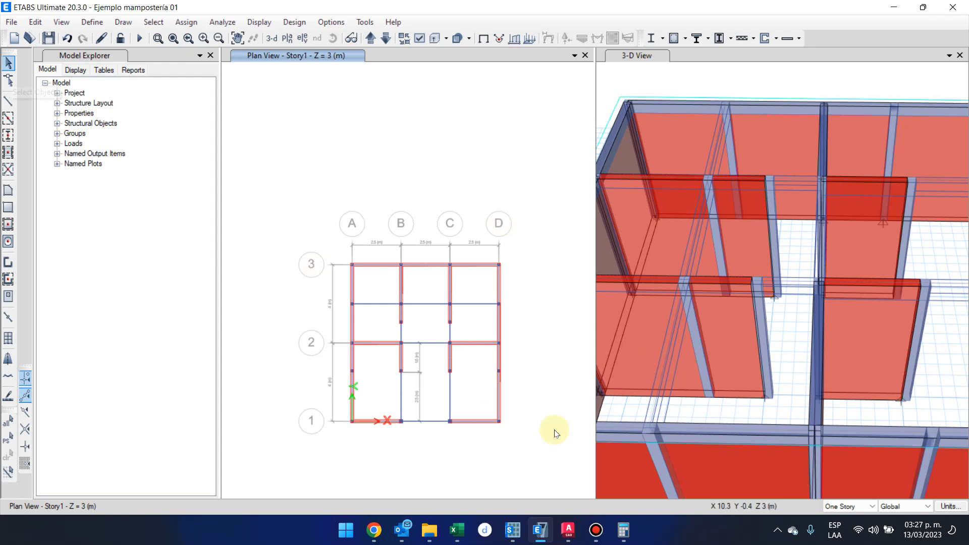
Examine the beam layout in plan and 3-D, switching the plan's extruded display on and back off.
scroll(476, 368, "up", 4)
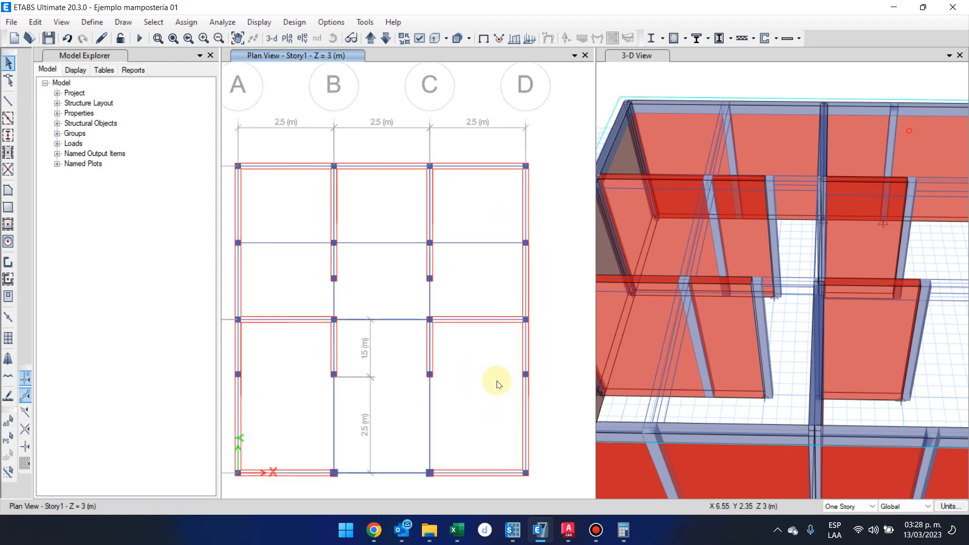
scroll(717, 435, "down", 3)
scroll(724, 434, "up", 3)
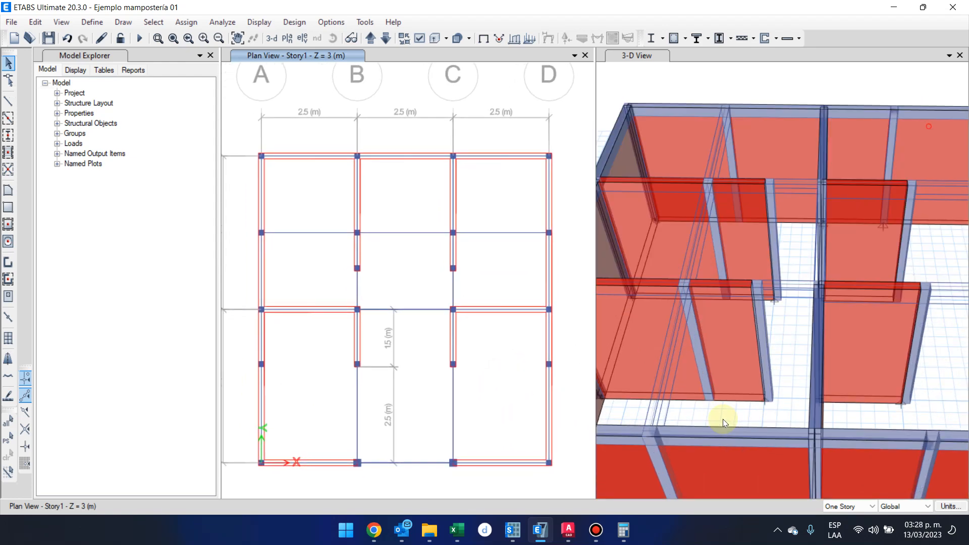
scroll(727, 437, "down", 3)
middle_click_drag(760, 413, 706, 390, "shift")
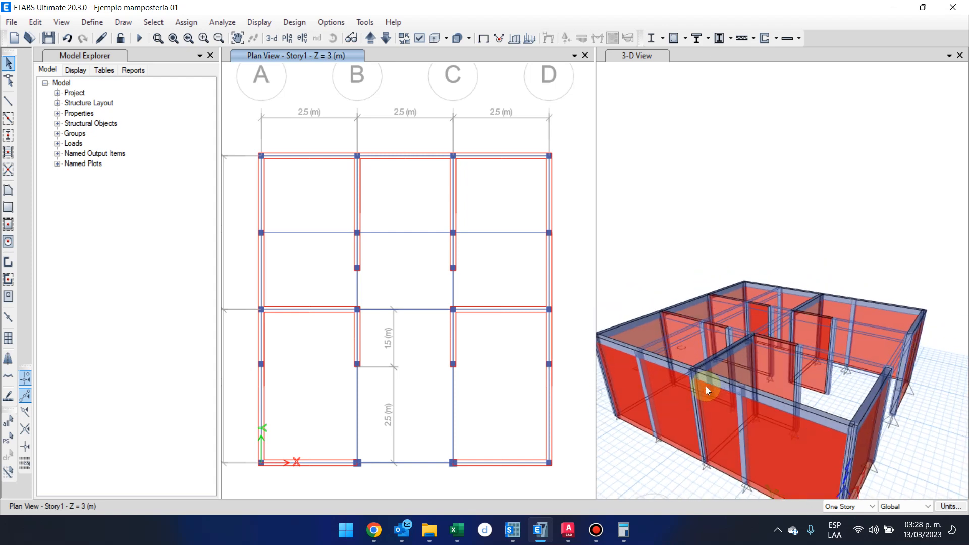
left_click(433, 39)
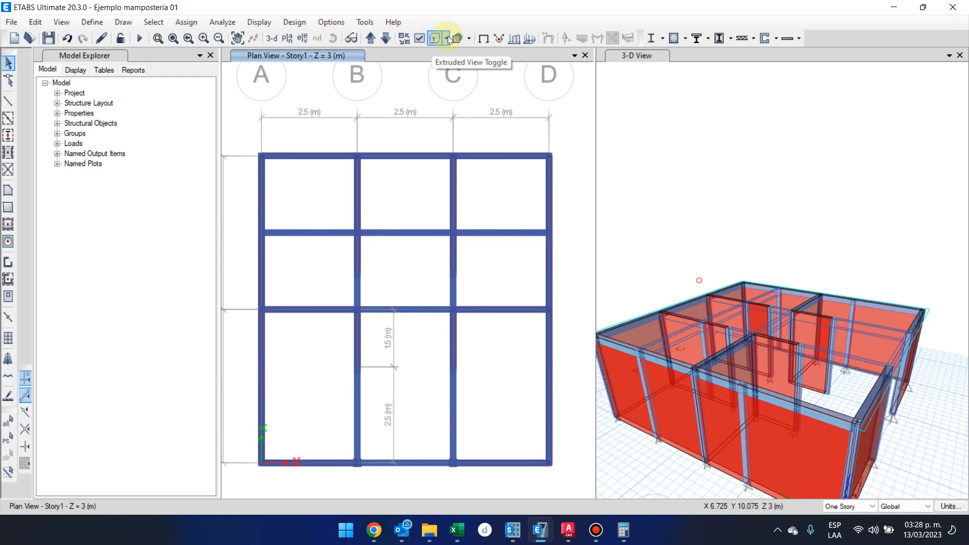
left_click(435, 38)
left_click(437, 40)
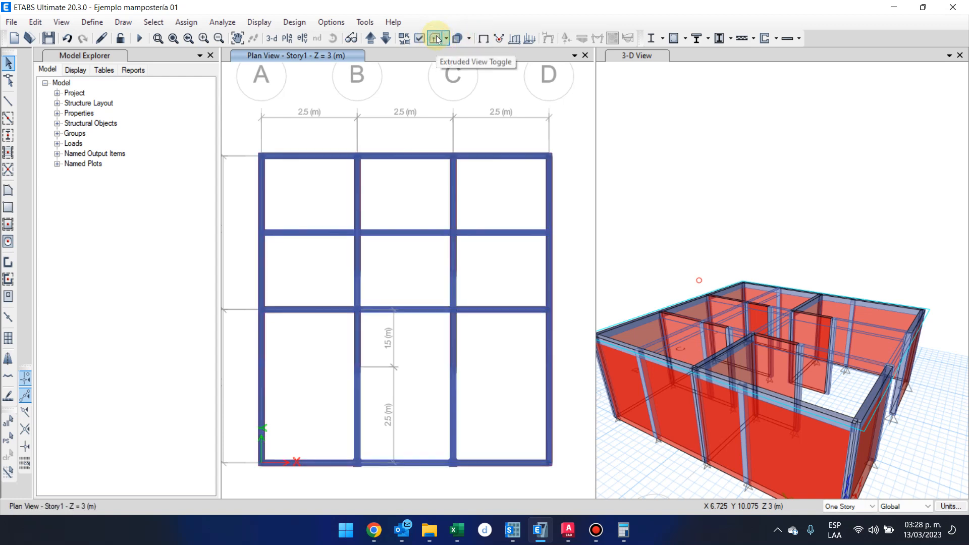
left_click(439, 39)
Switch the extruded display of the 3-D view off and on again, and examine the beams from above.
left_click(668, 147)
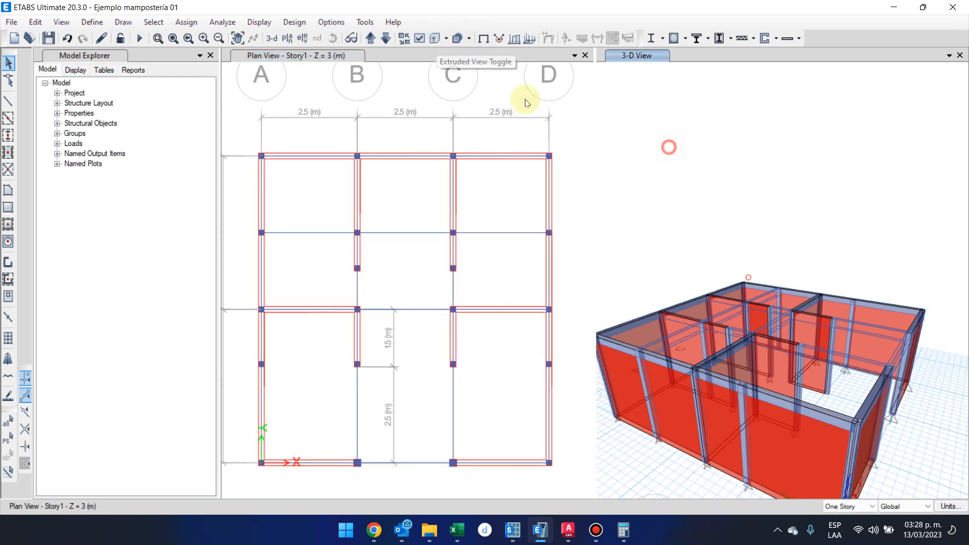
left_click(435, 39)
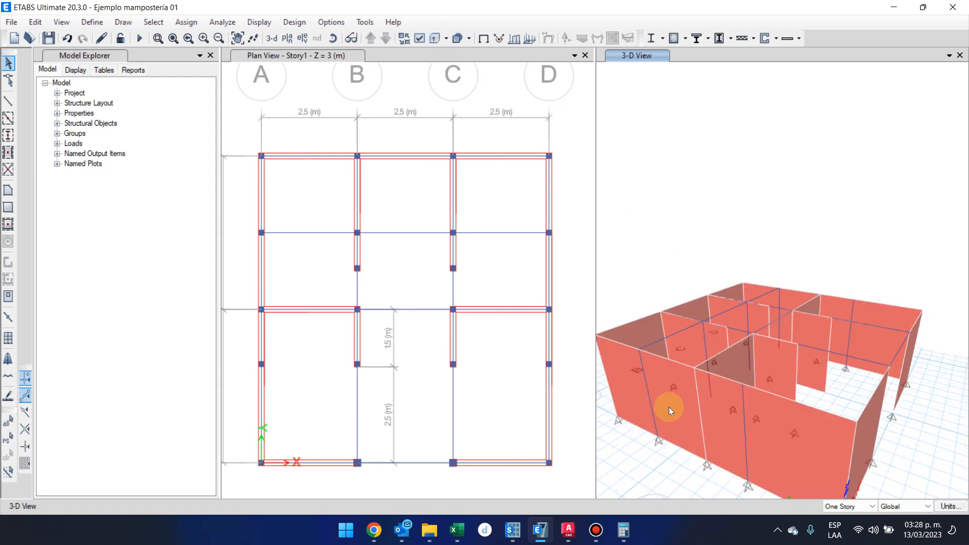
left_click(434, 39)
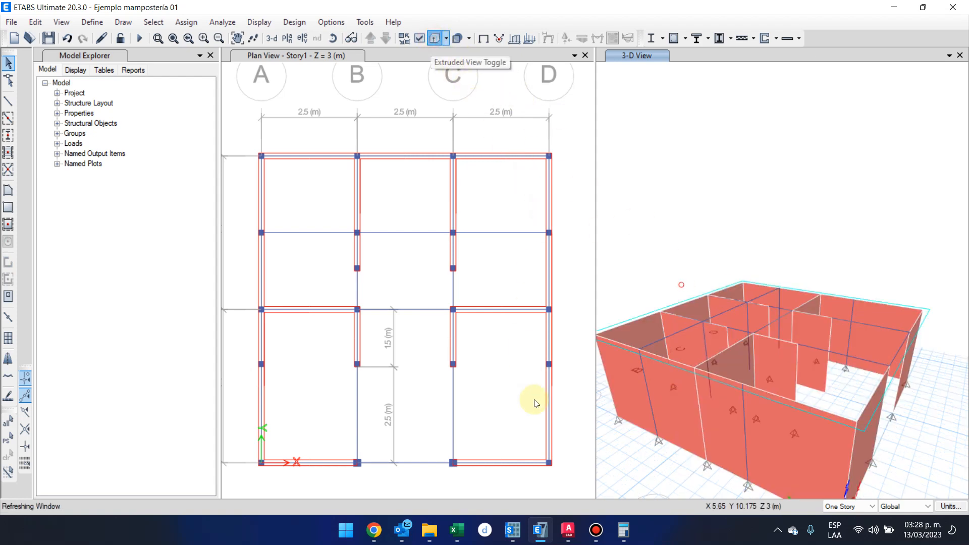
middle_click_drag(648, 452, 672, 392)
Display the frame section names on the Story1 plan view.
middle_click_drag(429, 266, 439, 279)
left_click(443, 71)
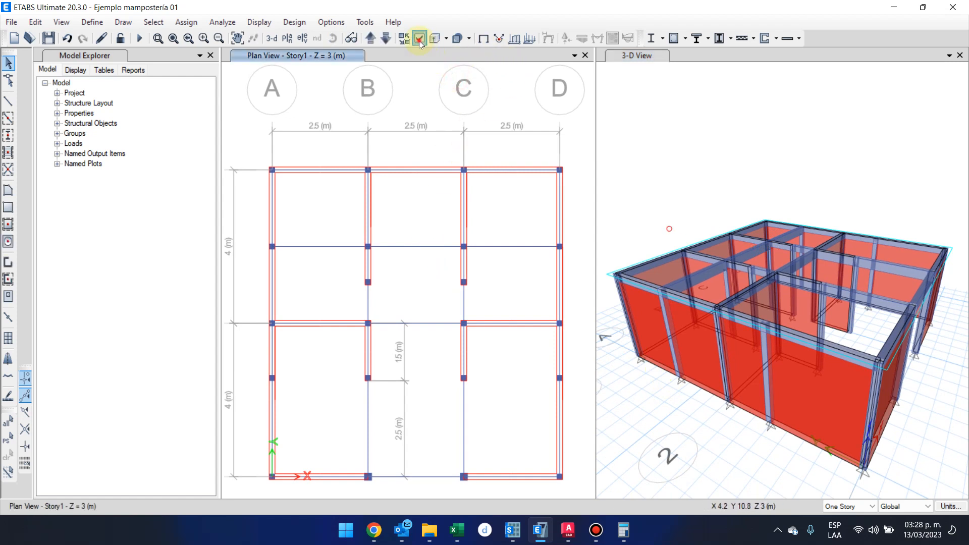
left_click(418, 39)
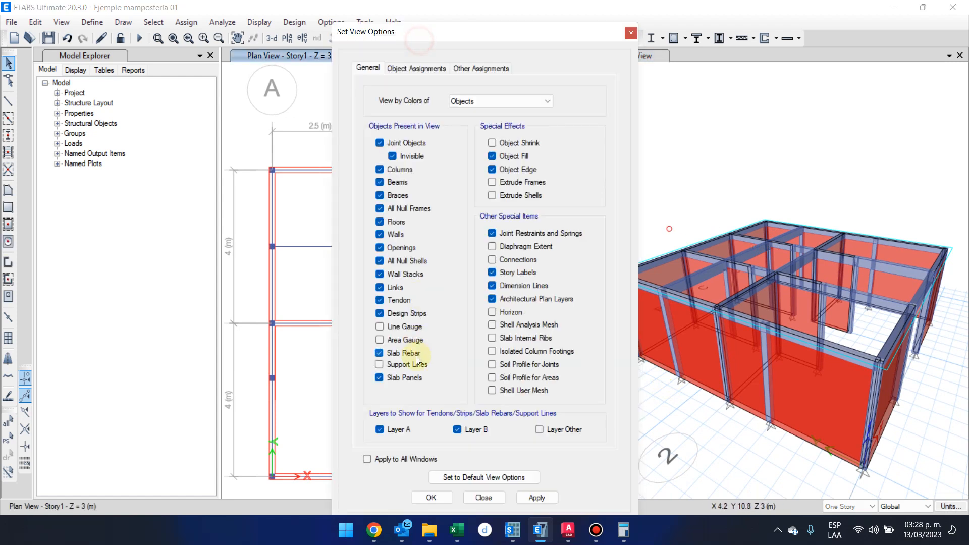
left_click(424, 67)
left_click(506, 125)
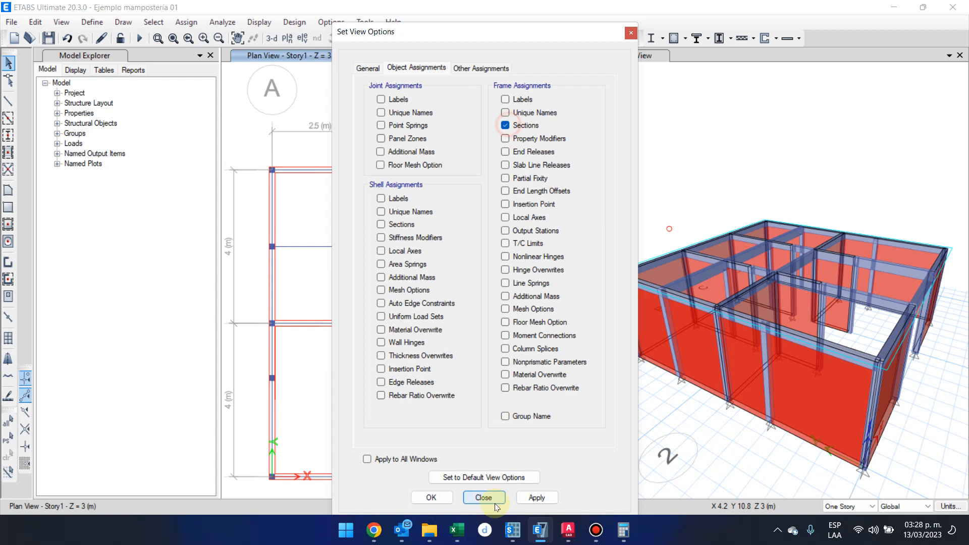
left_click(432, 498)
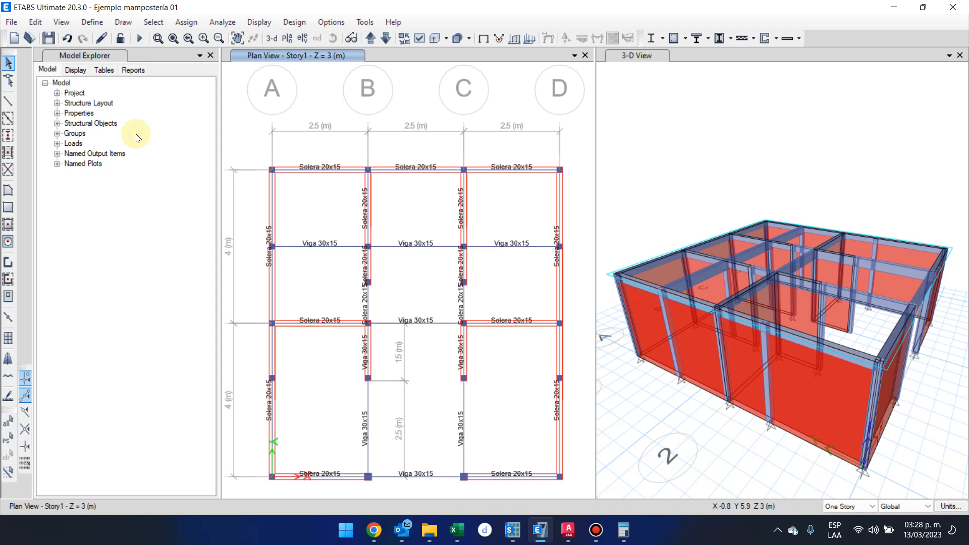
Select the row of Viga 30x15 beams from grid A to grid D midway between grids 2 and 3.
left_click(8, 63)
left_click(241, 233)
left_click_drag(271, 243, 579, 265)
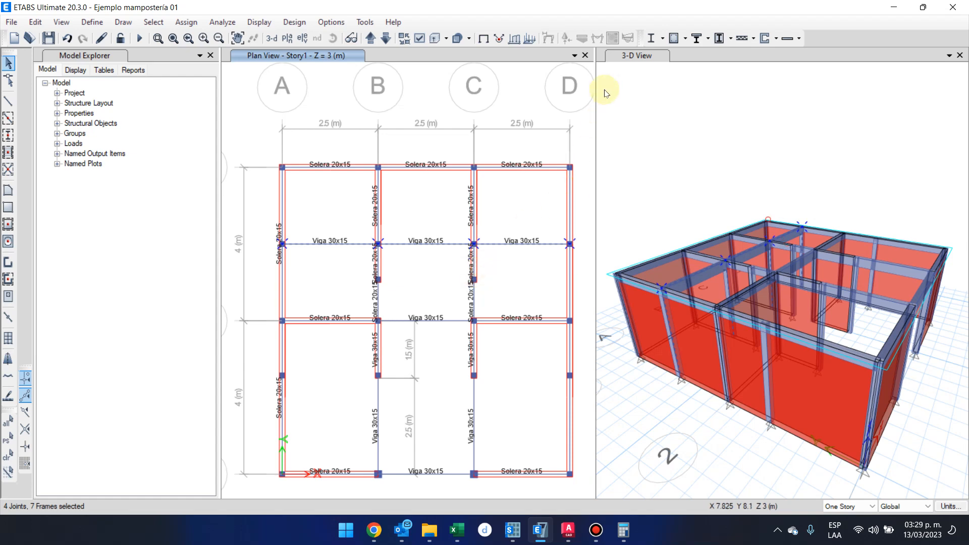
Review the plan view's object assignment display options, keeping the frame sections shown.
left_click(419, 39)
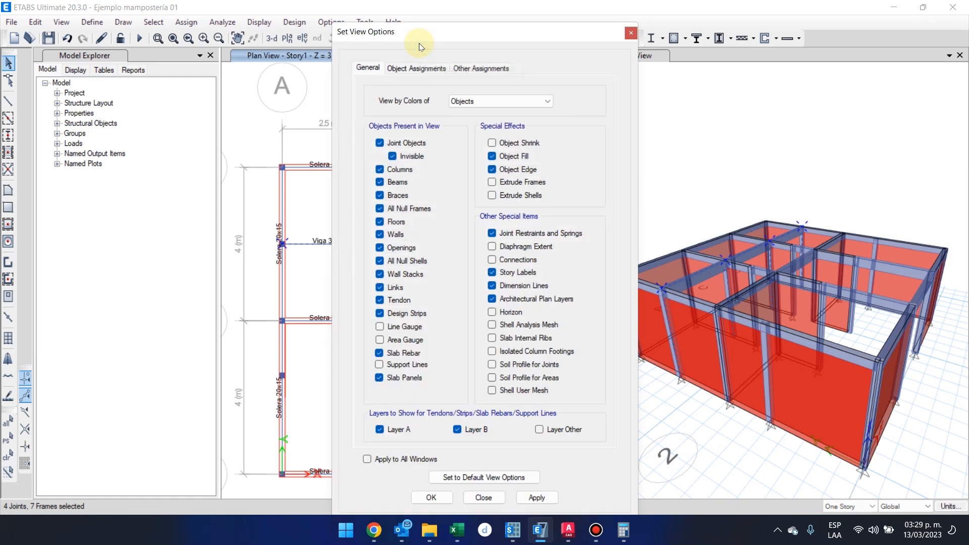
left_click(440, 69)
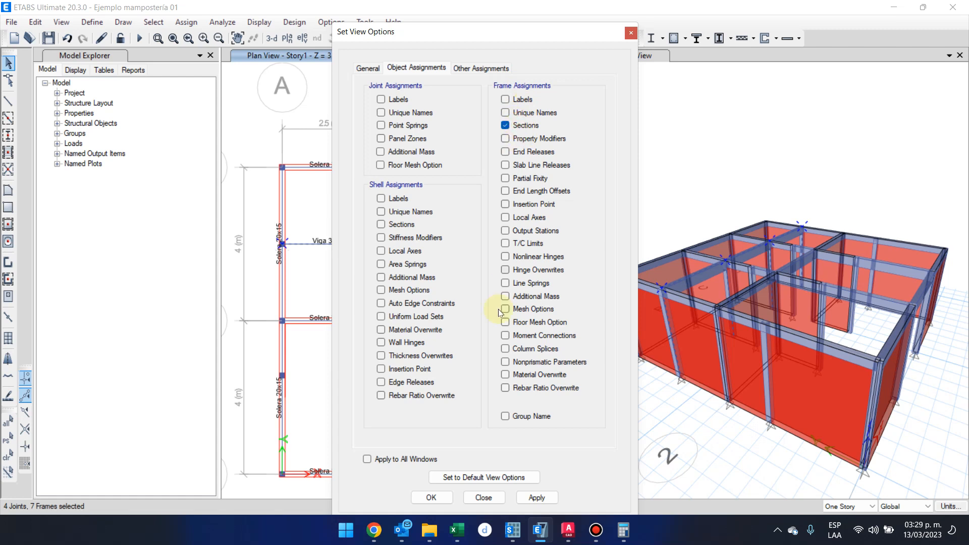
left_click(428, 501)
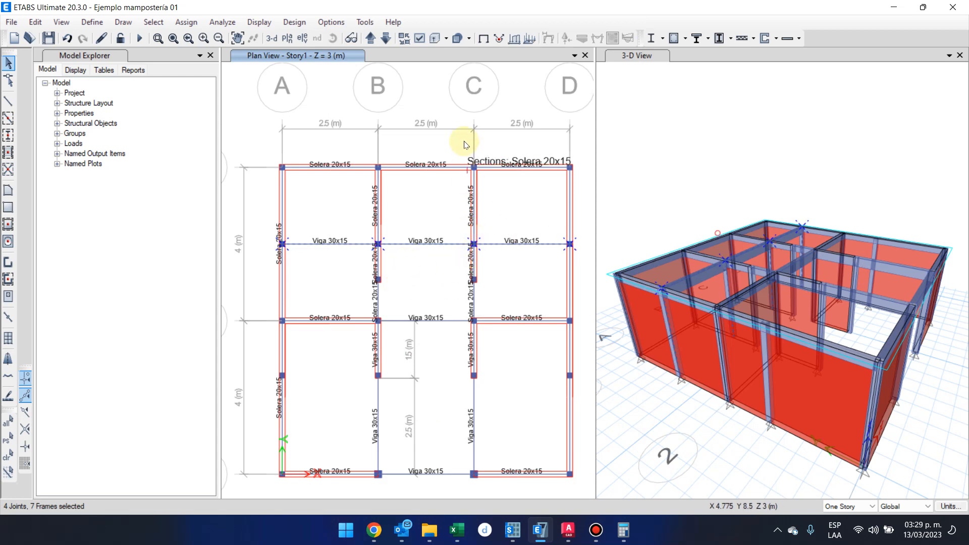
Display the wall section names on the plan view together with the frame section names.
left_click(420, 39)
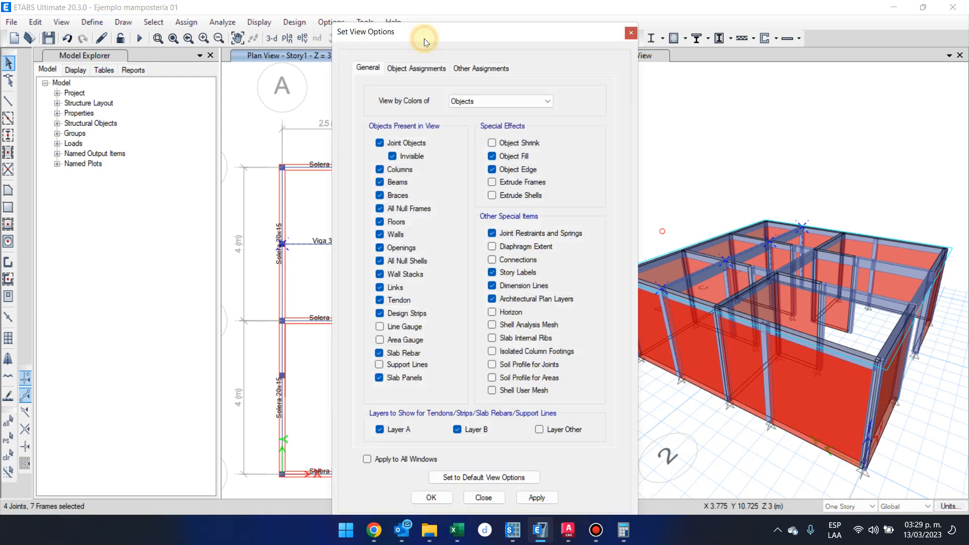
left_click(418, 67)
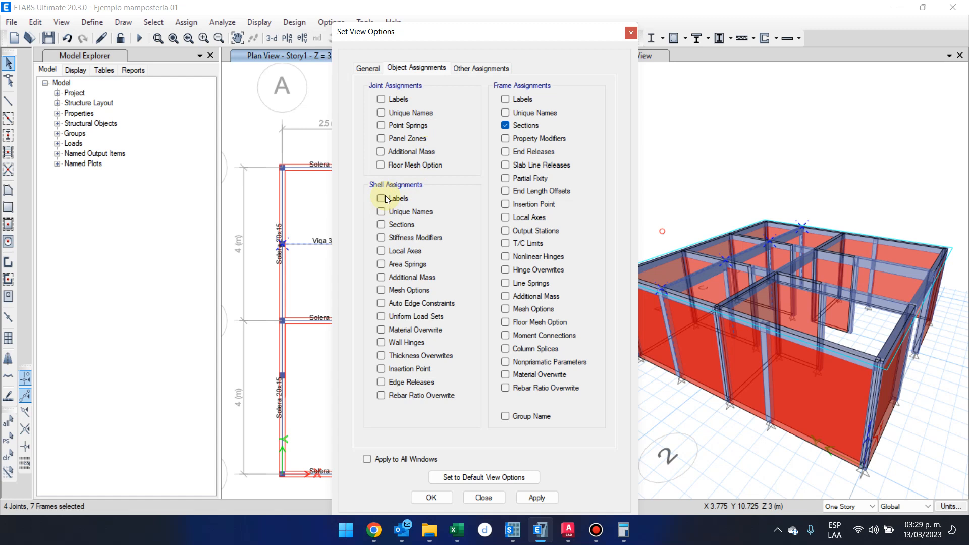
left_click(385, 196)
left_click(387, 197)
left_click(536, 497)
left_click(431, 497)
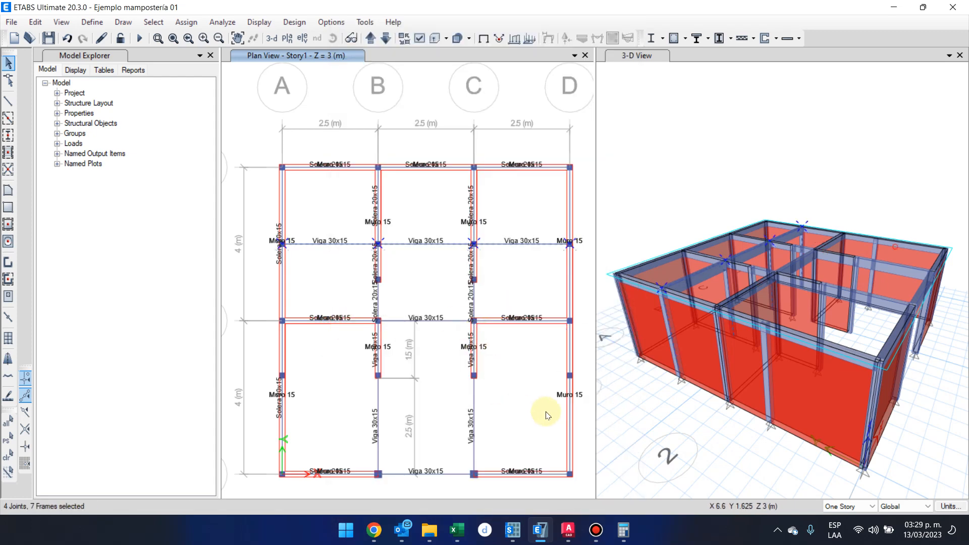
Examine the wall and beam section names across the plan and clear the current selection.
scroll(569, 396, "up", 5)
scroll(550, 396, "down", 5)
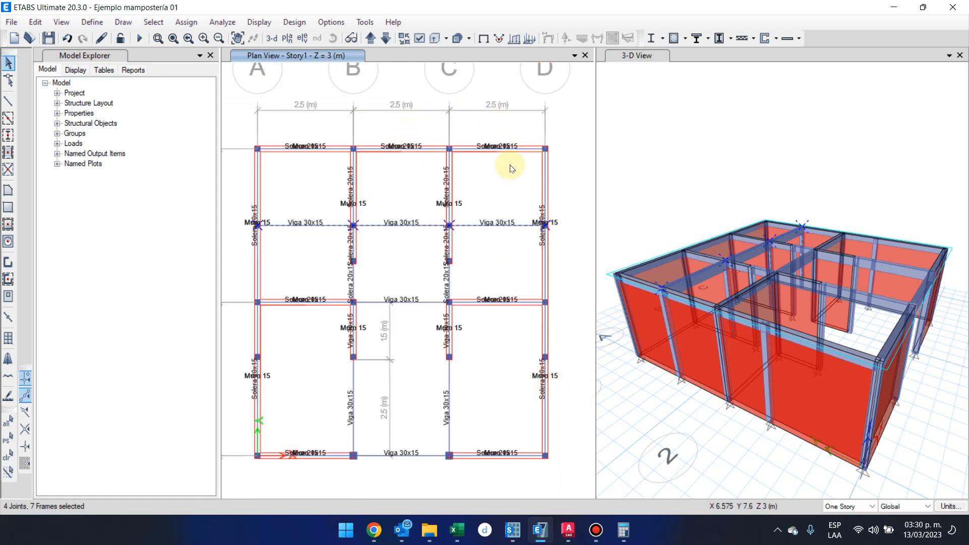
left_click(550, 108)
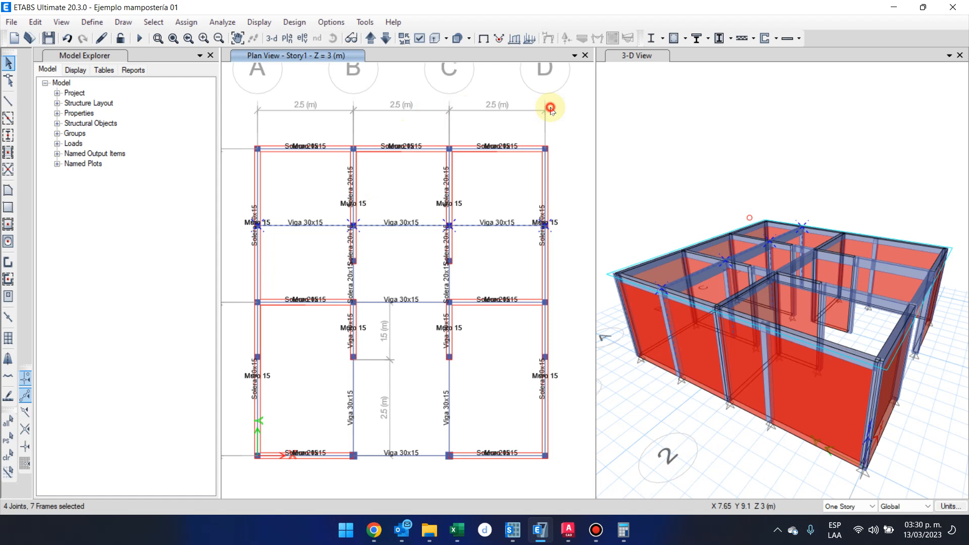
middle_click_drag(451, 207, 461, 223)
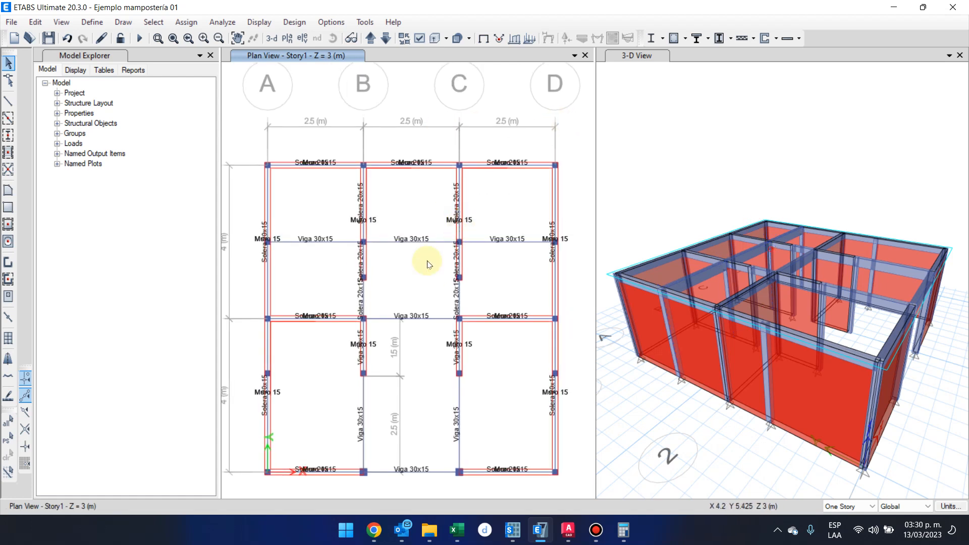
left_click(594, 531)
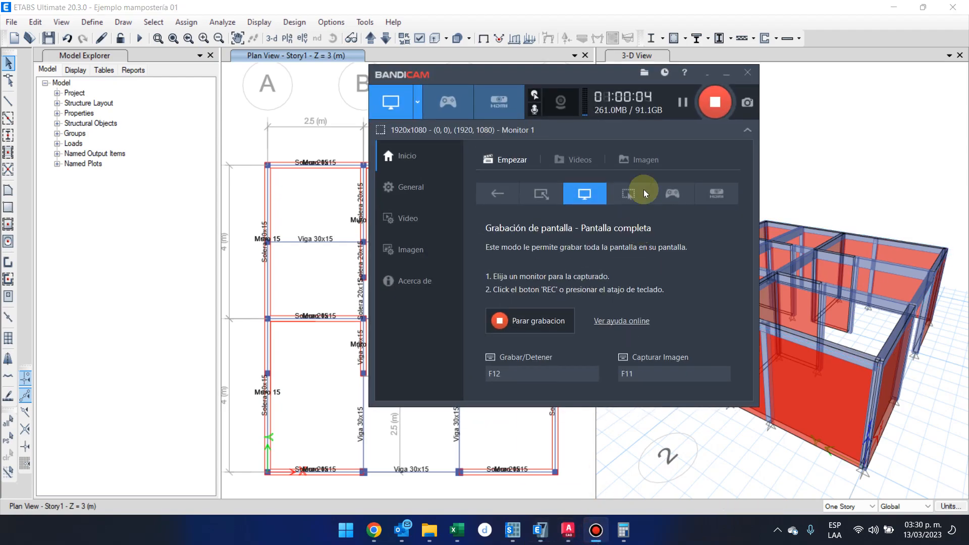